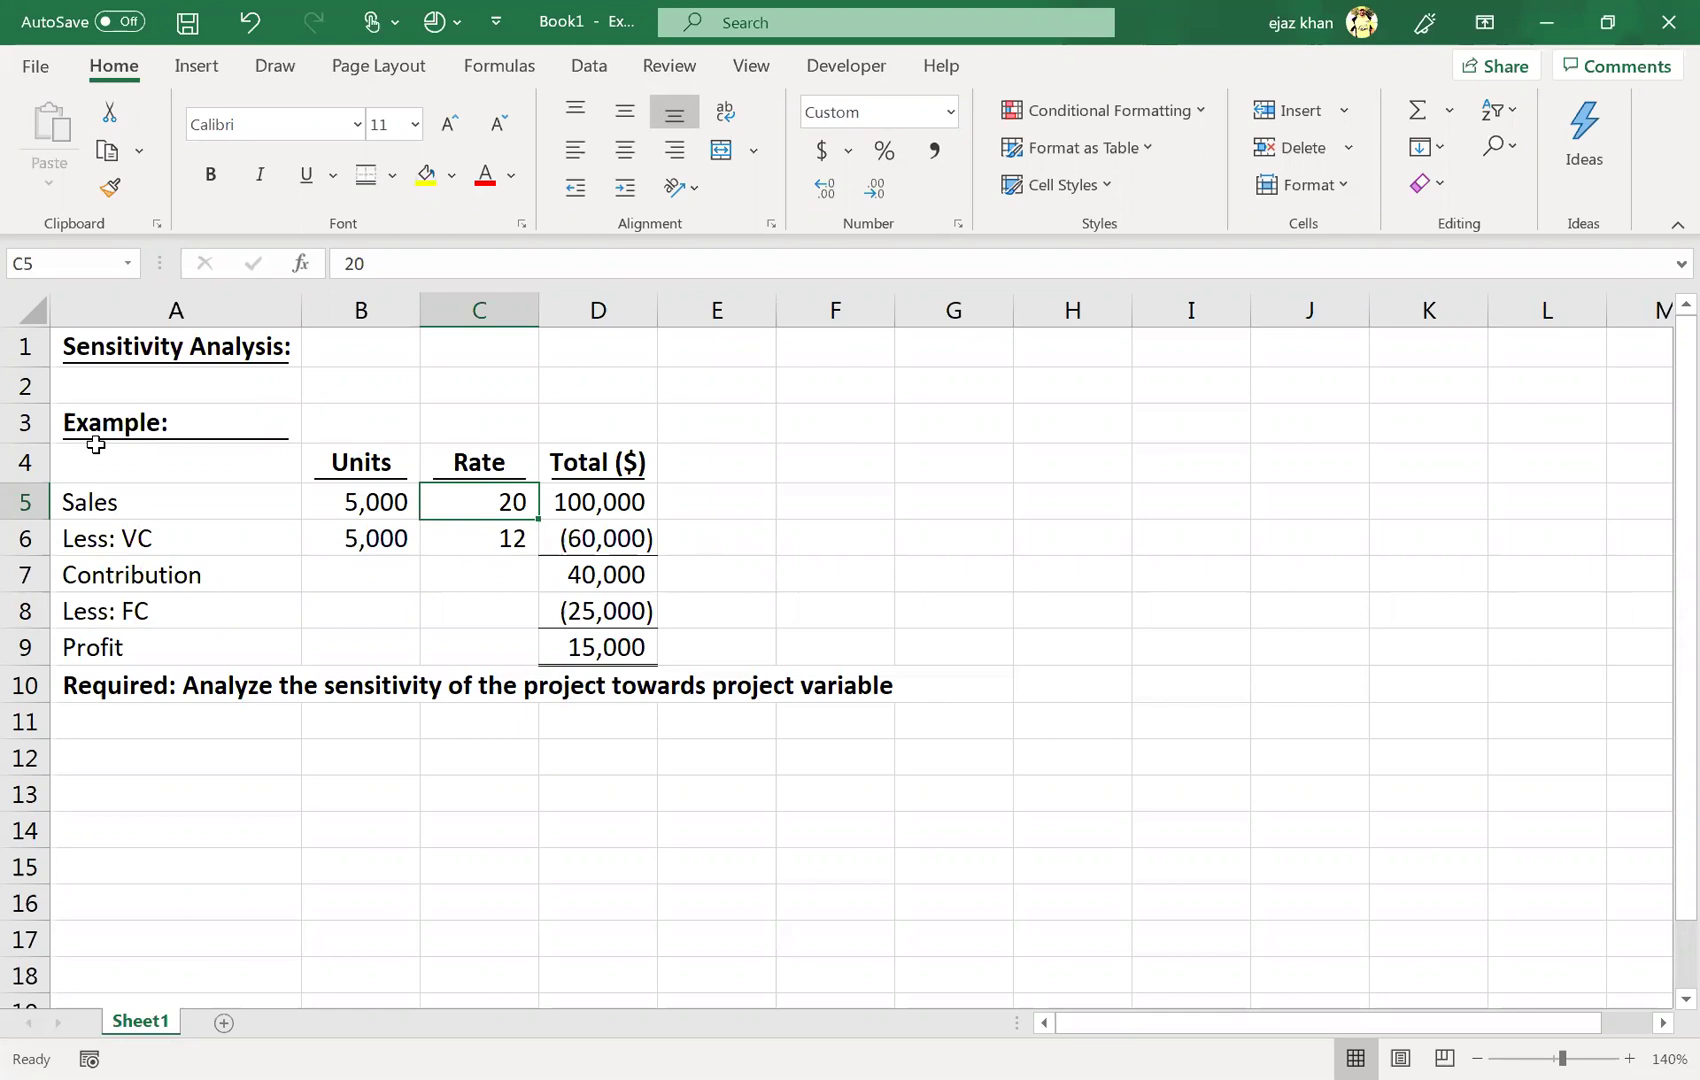
- Review the example's sales, variable cost, contribution, fixed cost and profit rows, checking the units, rates and total formulas
left_click_drag(114, 429, 641, 677)
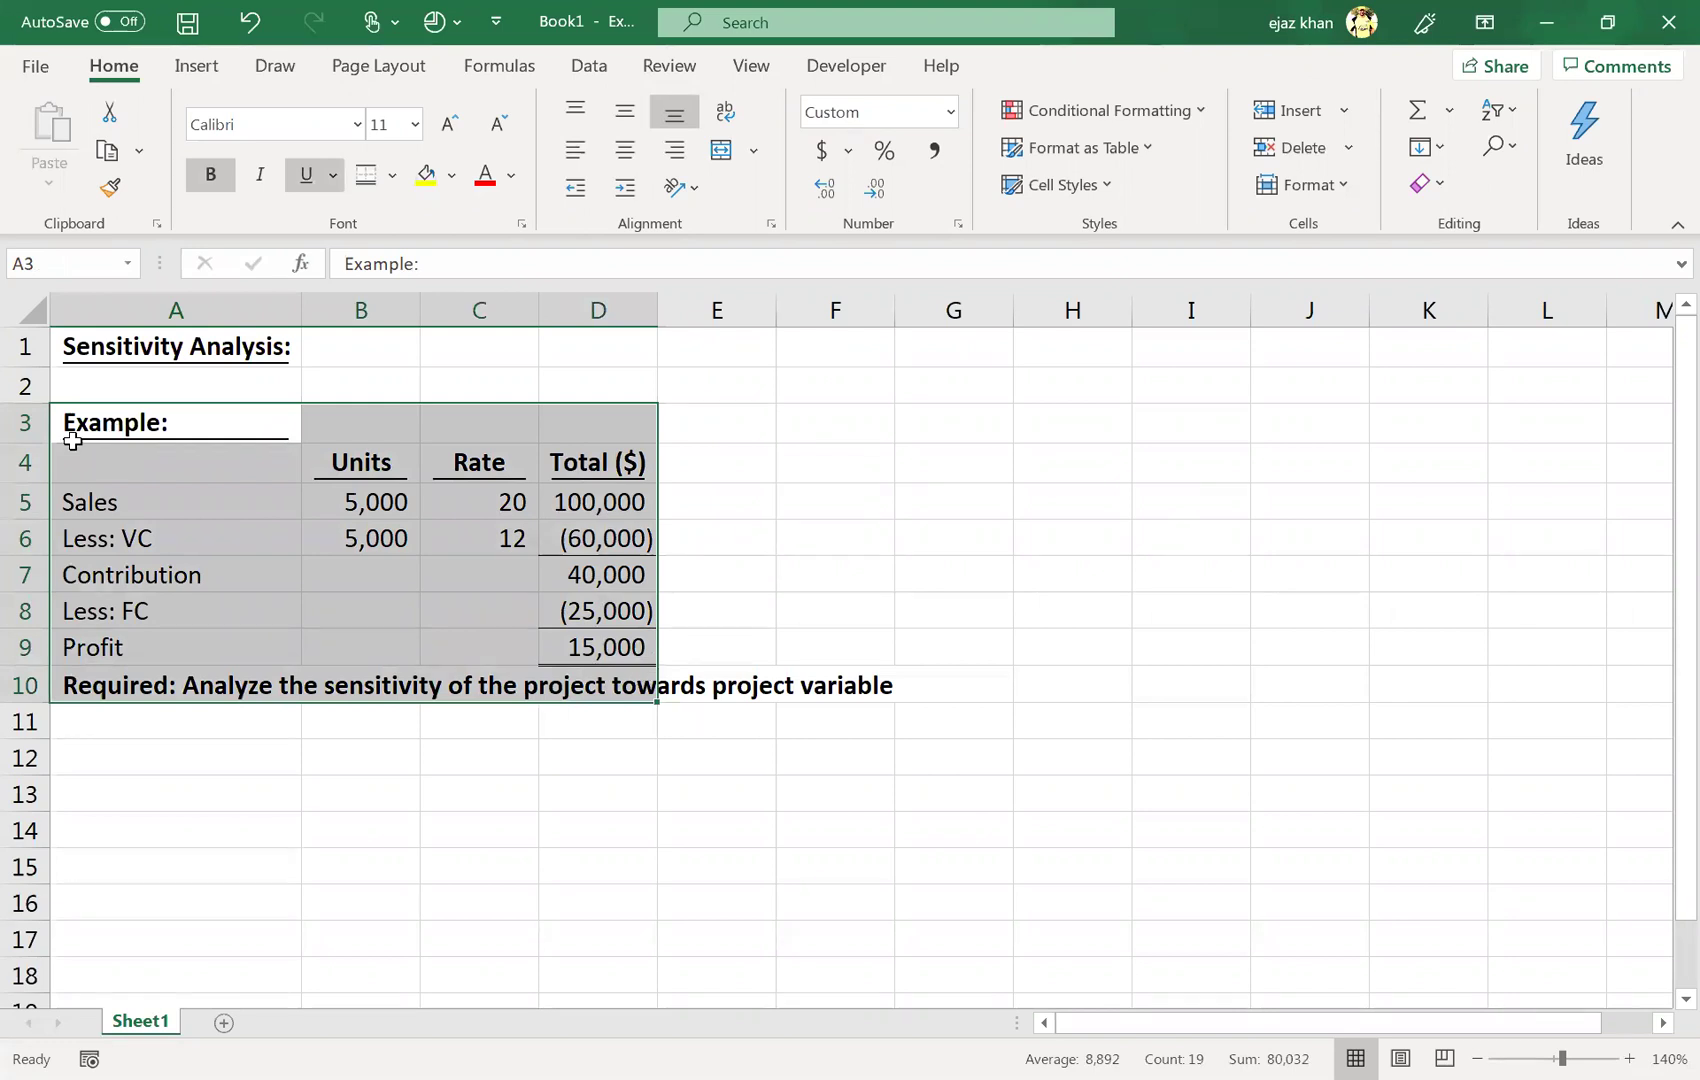
left_click_drag(140, 501, 586, 654)
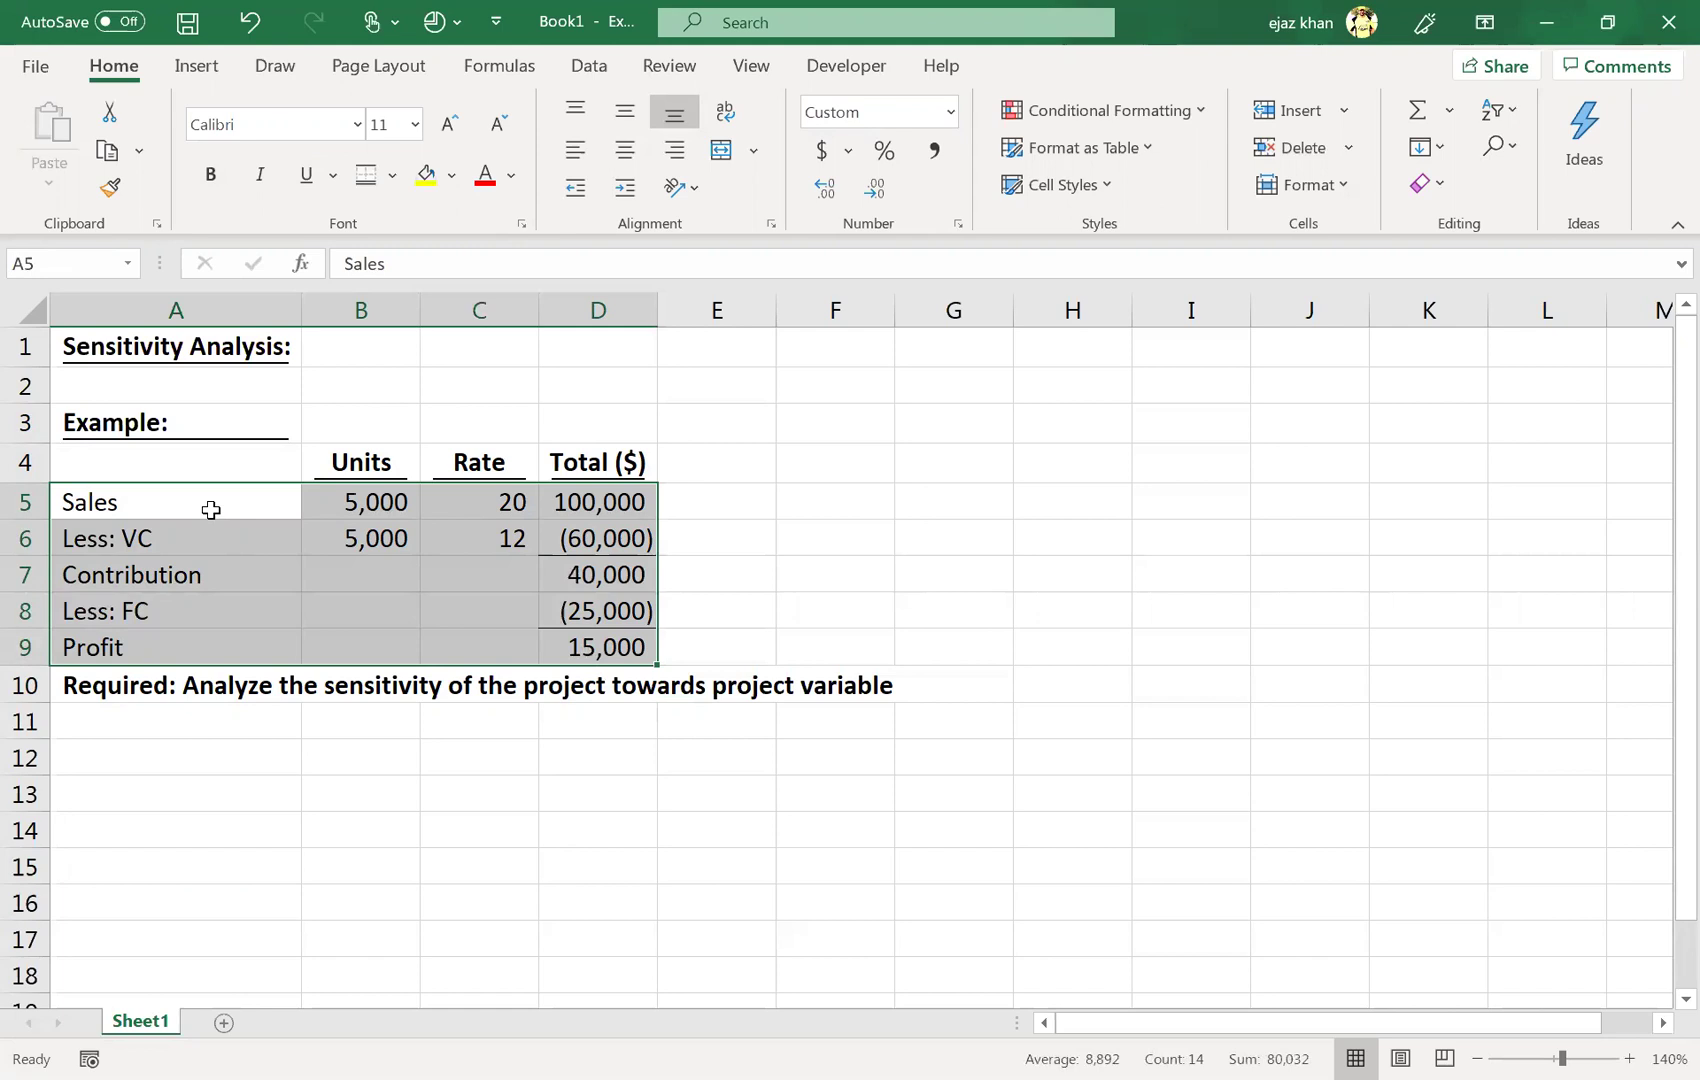
left_click(211, 510)
key("Right")
key("Left")
key("Right")
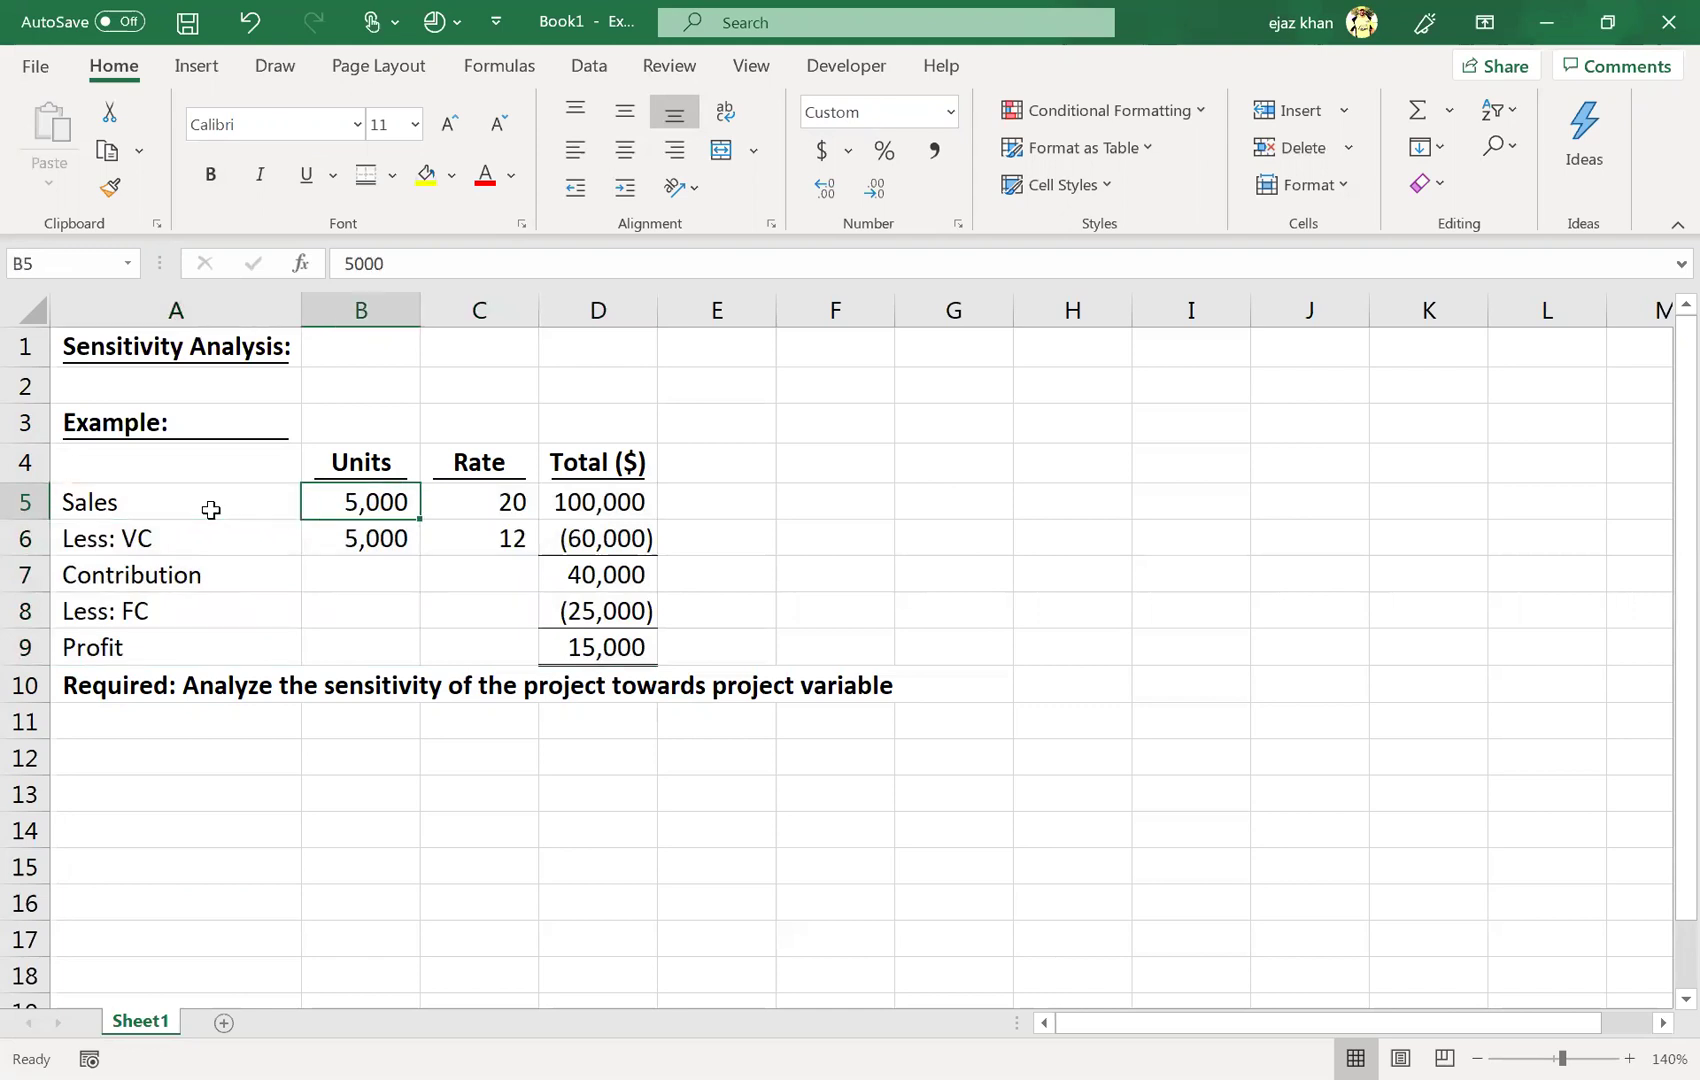
key("Right")
key("Right")
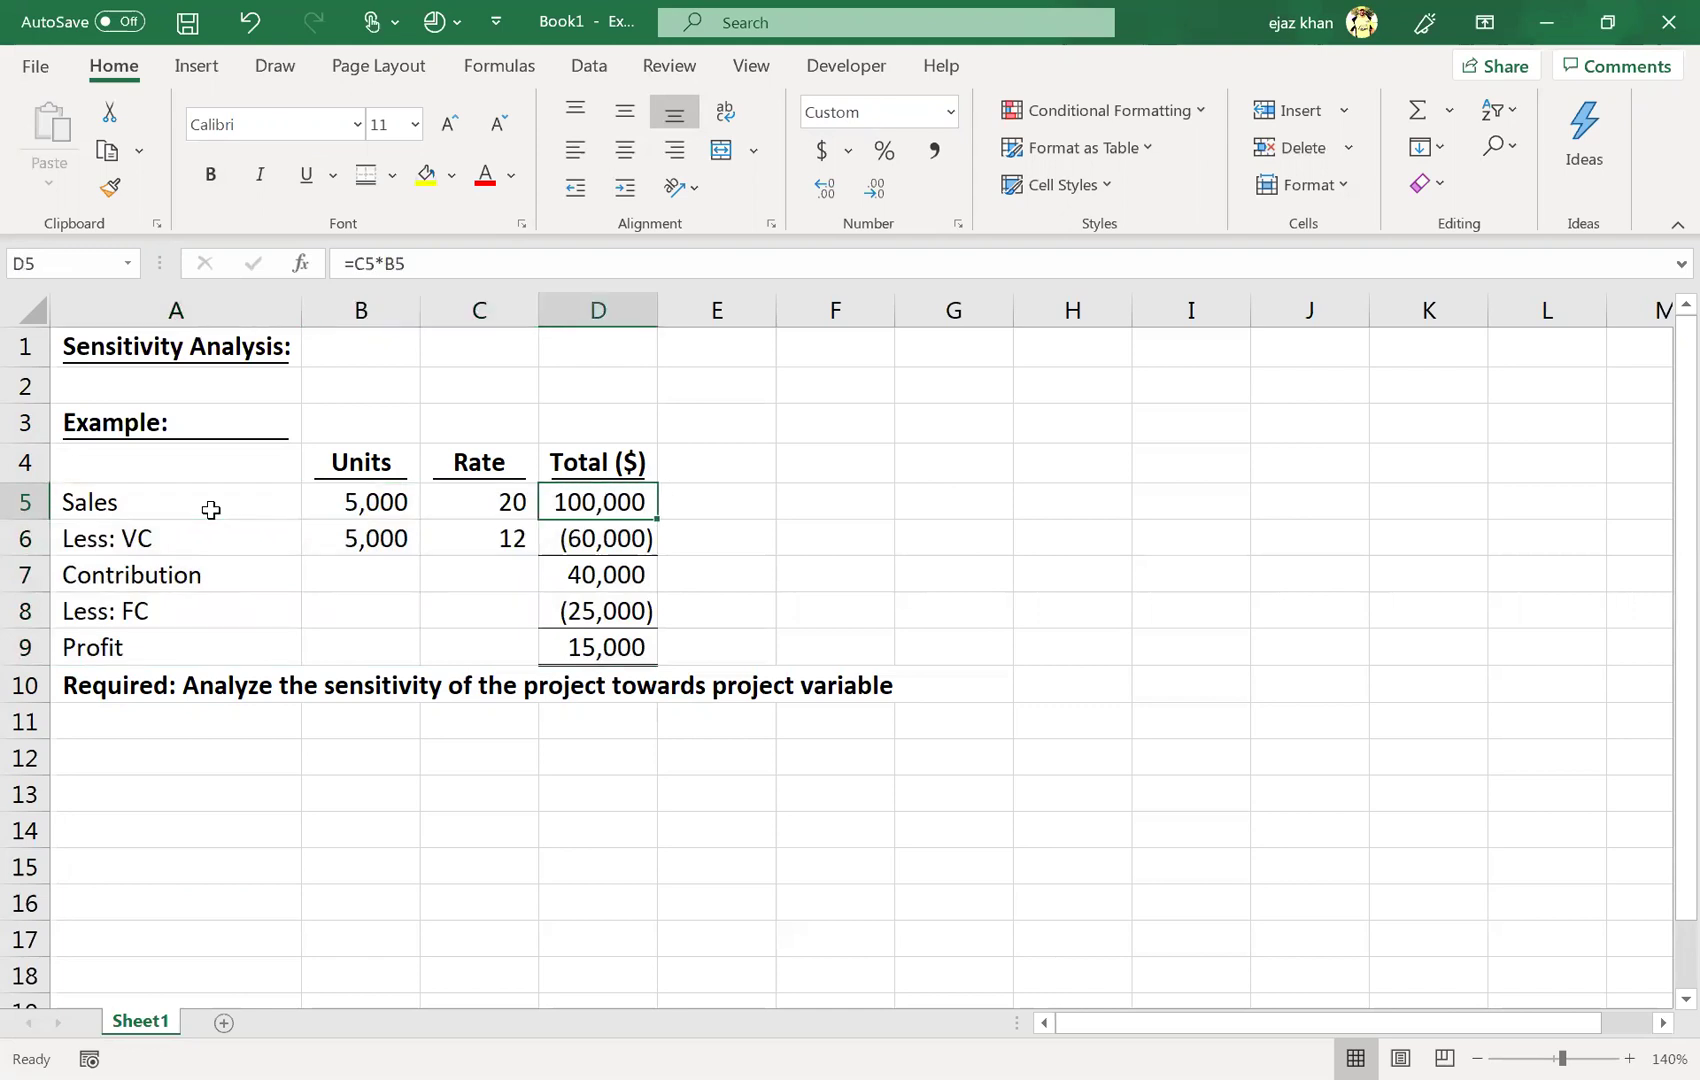
key("Left")
key("Left")
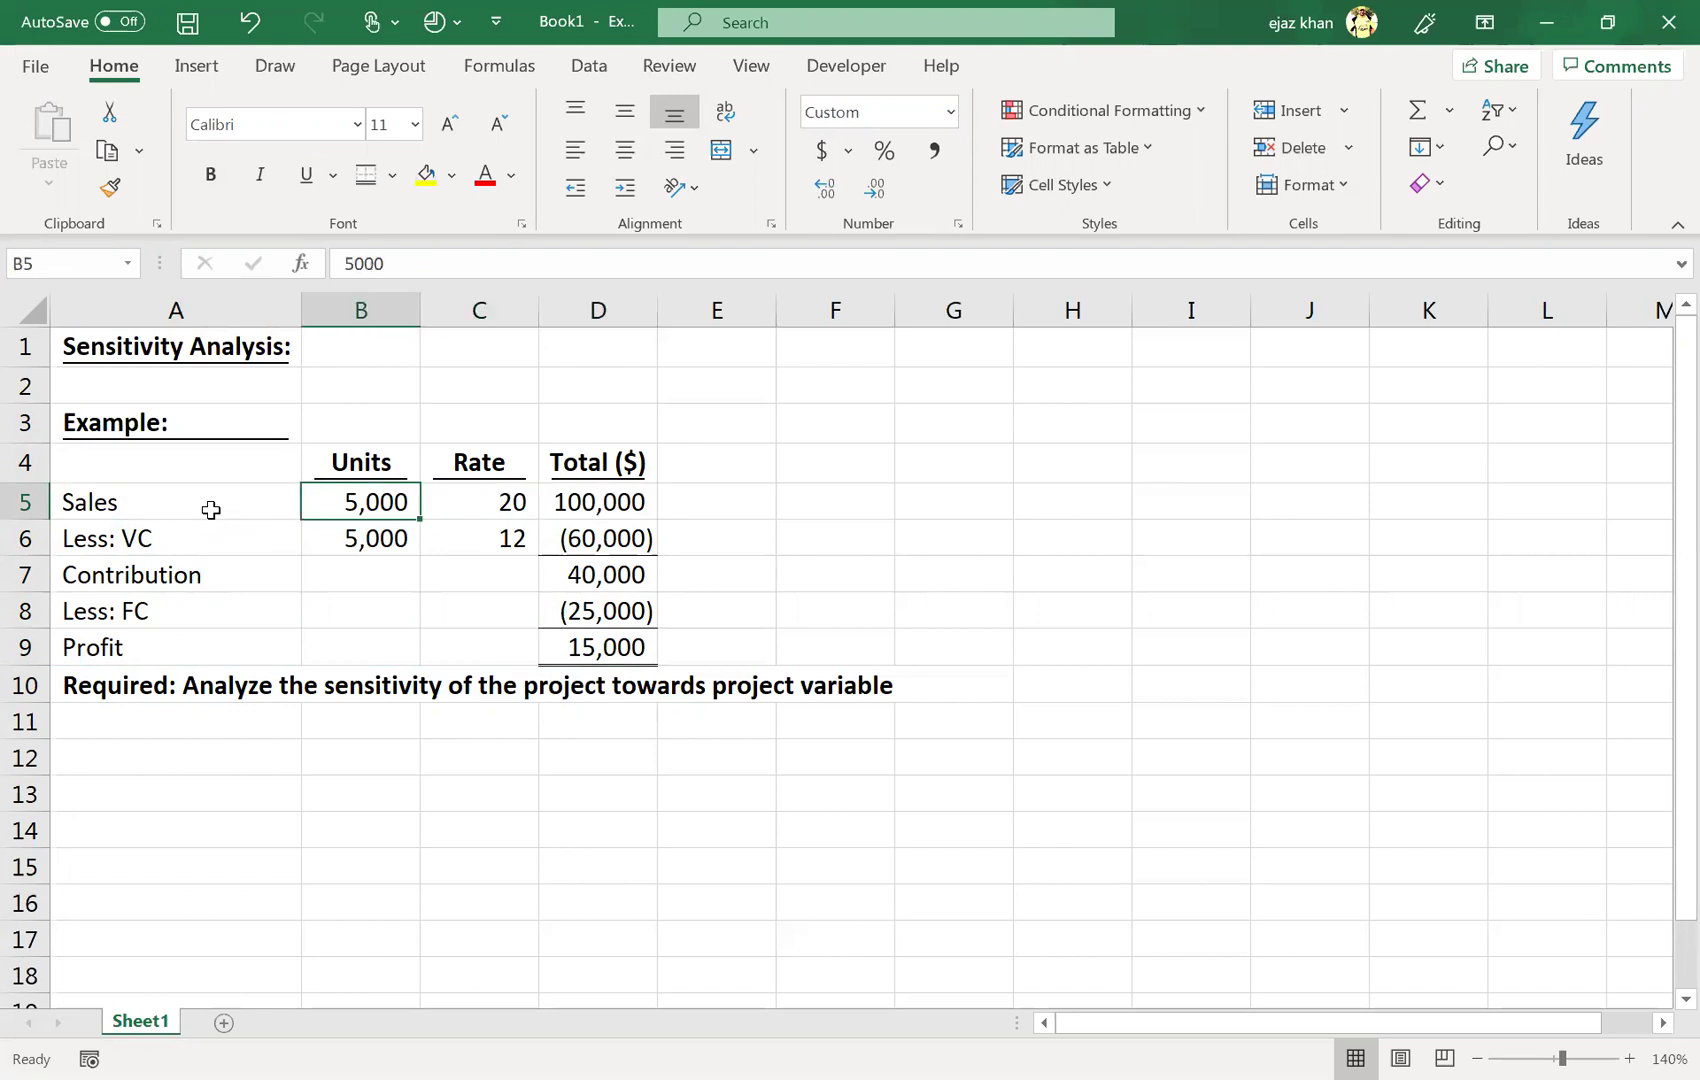
key("Right")
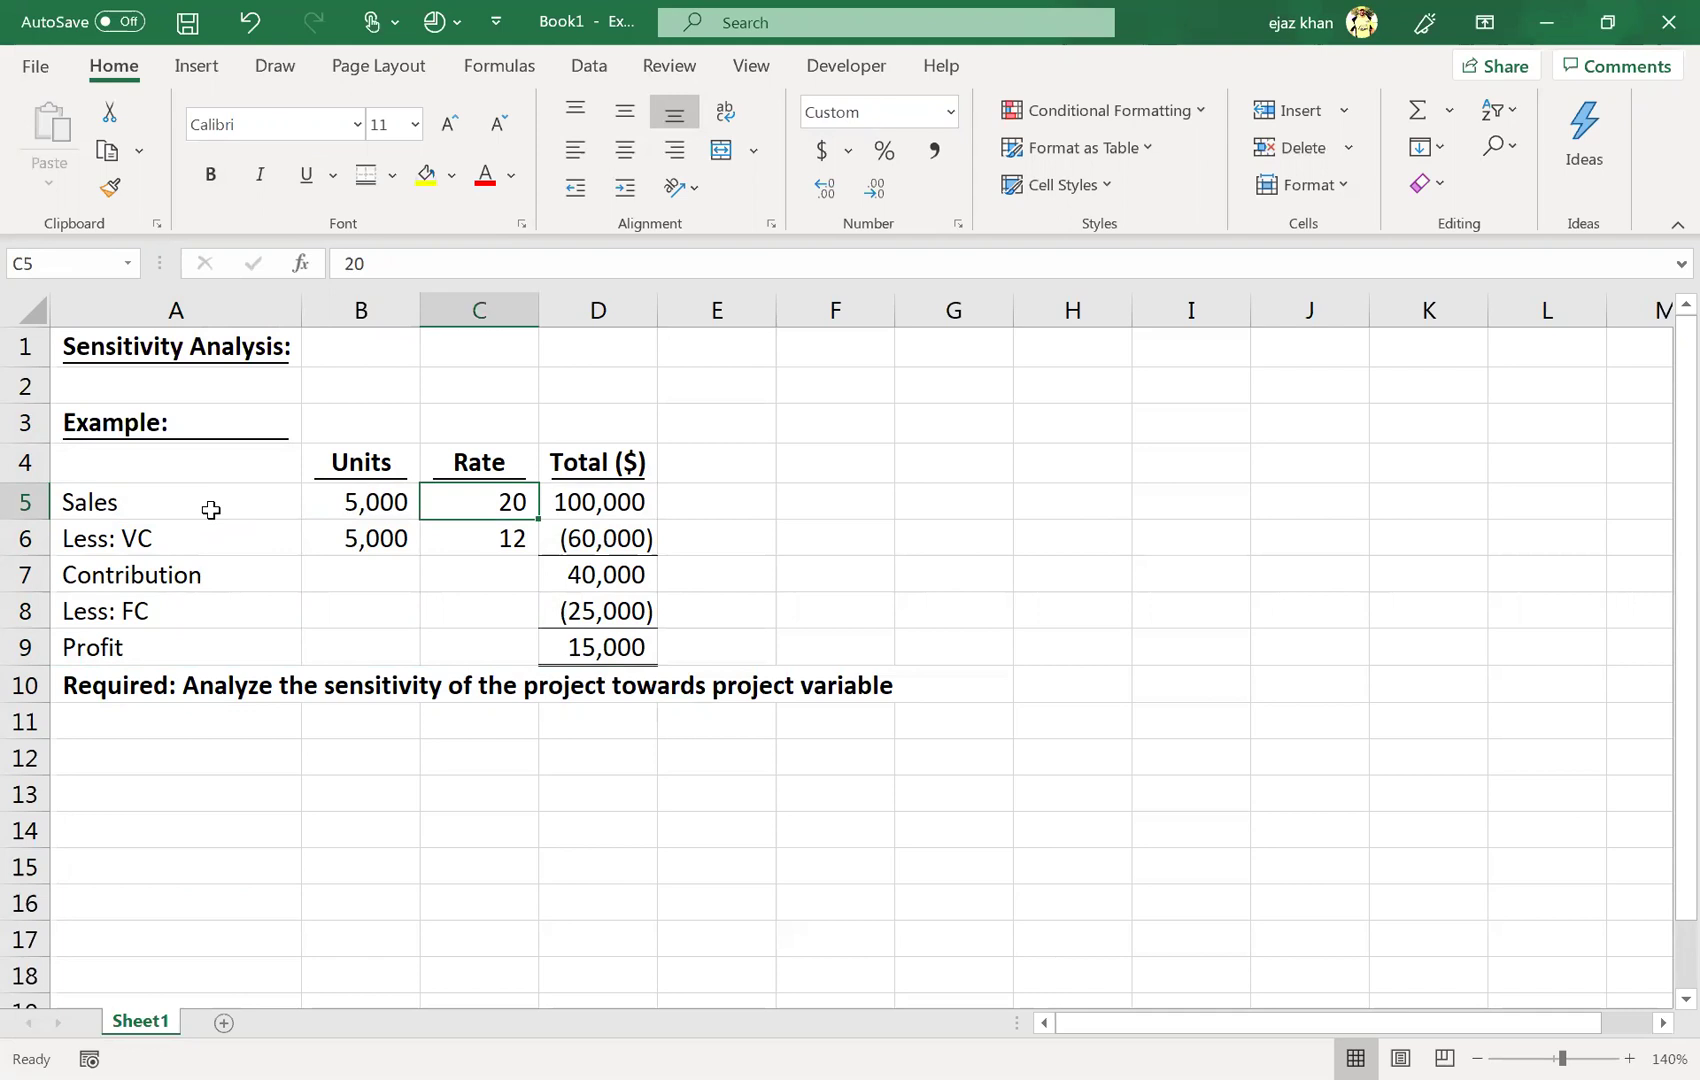
key("Down")
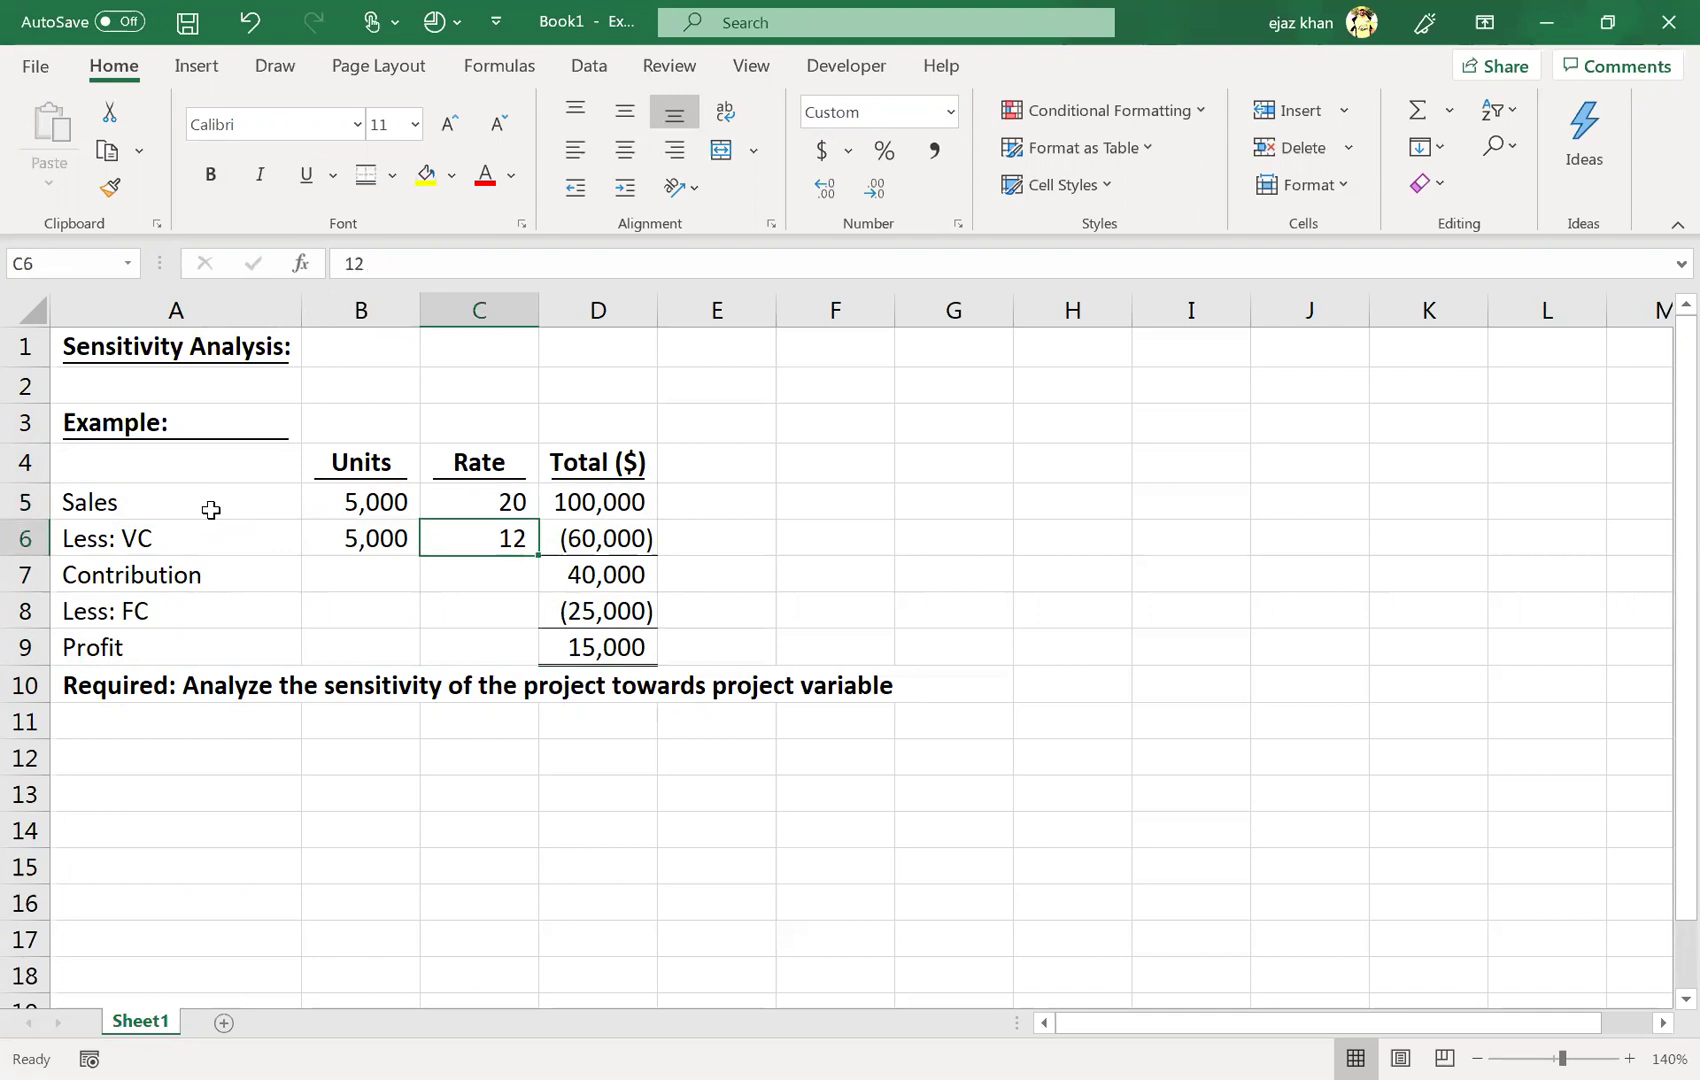
key("Right")
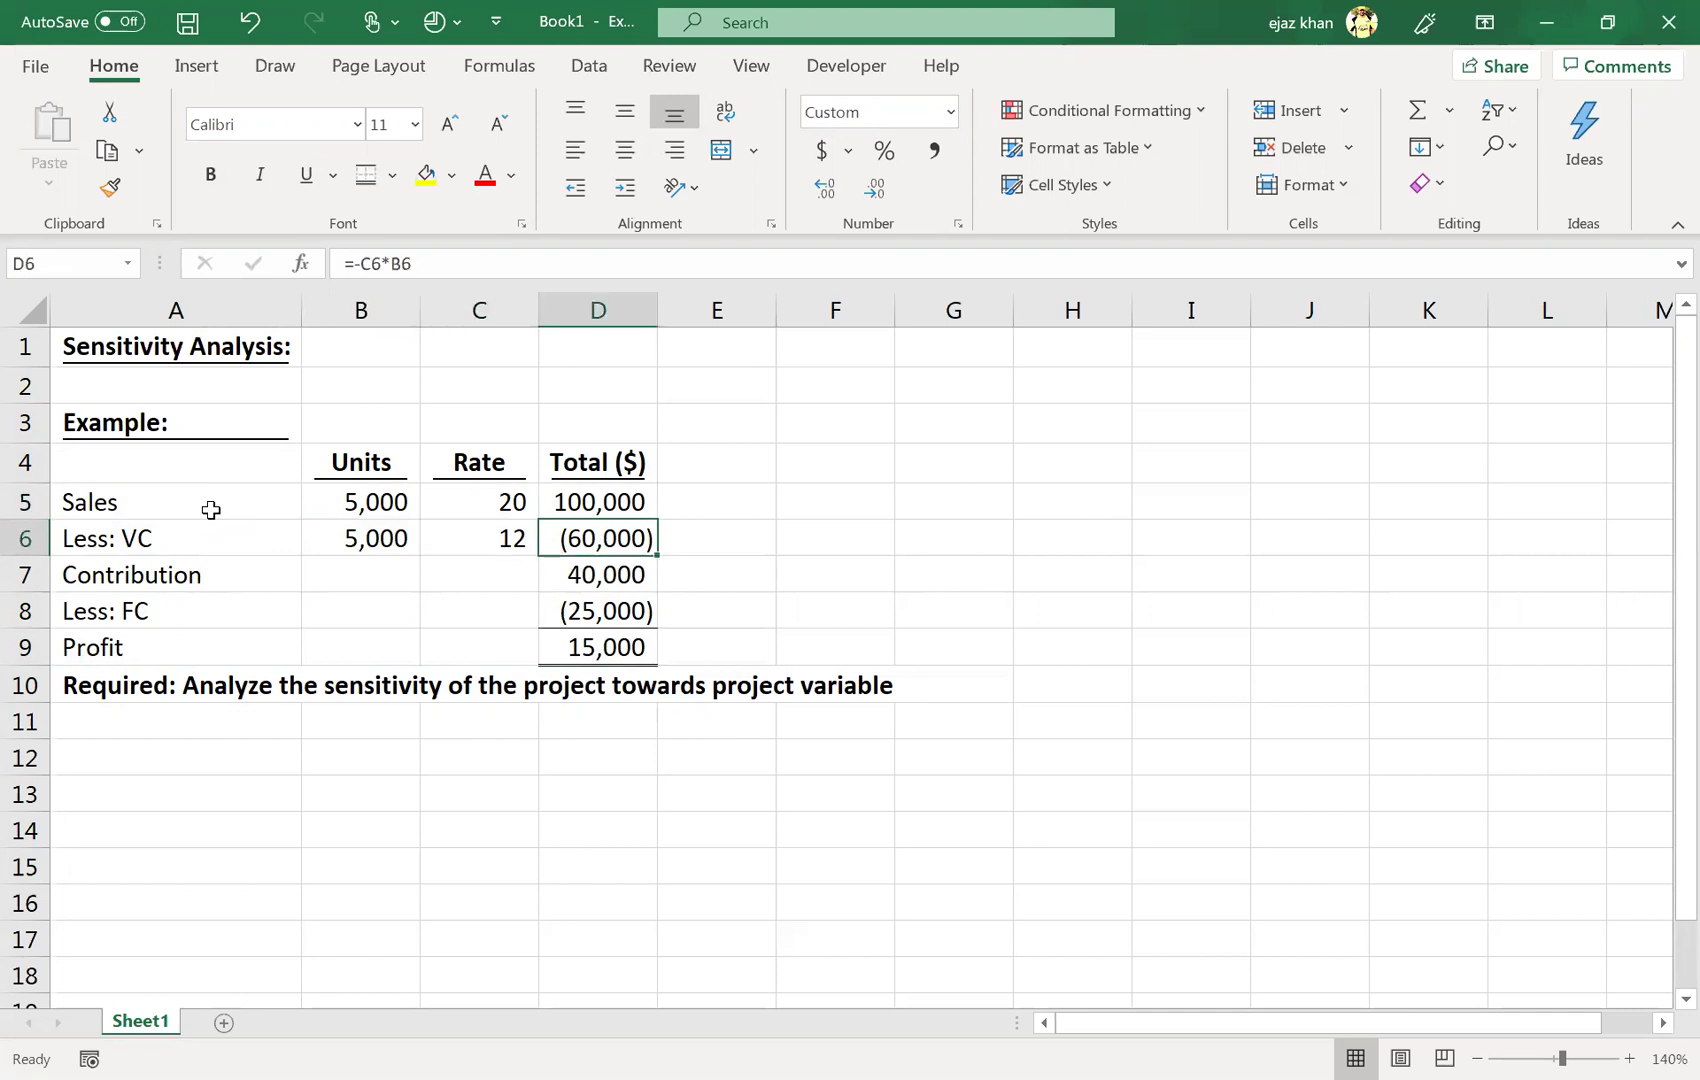
key("Down")
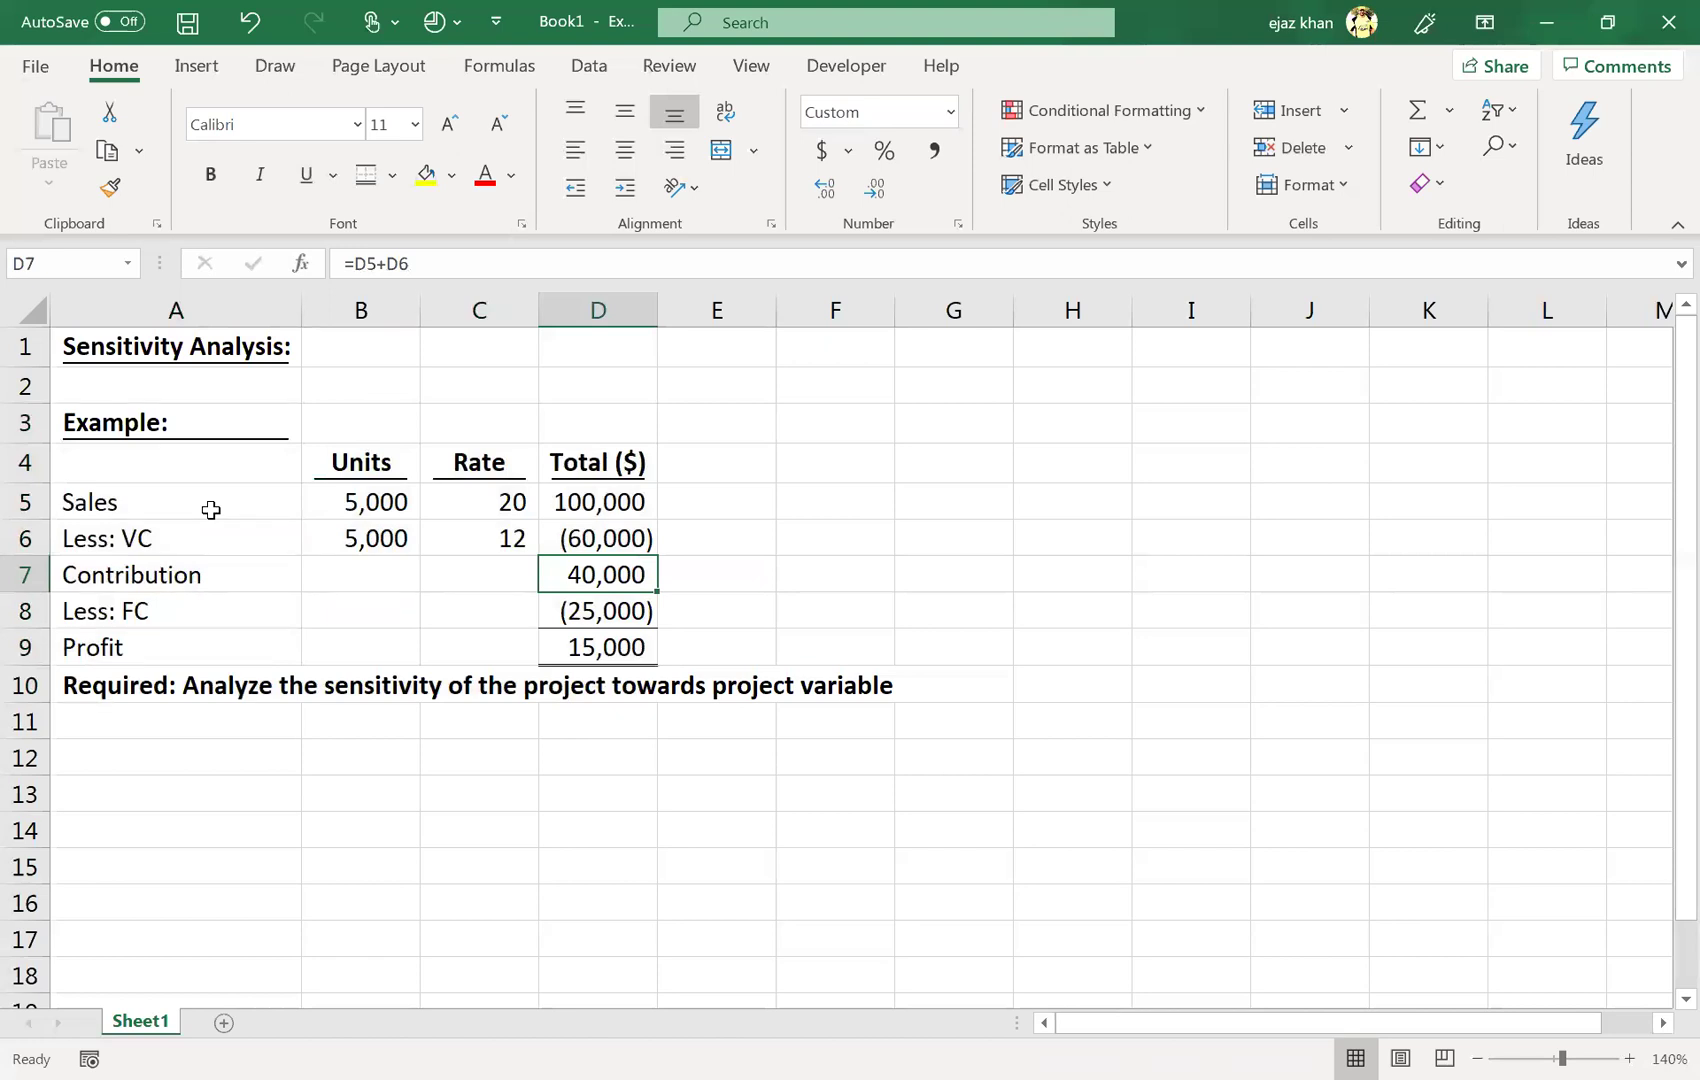
key("Down")
key("Down")
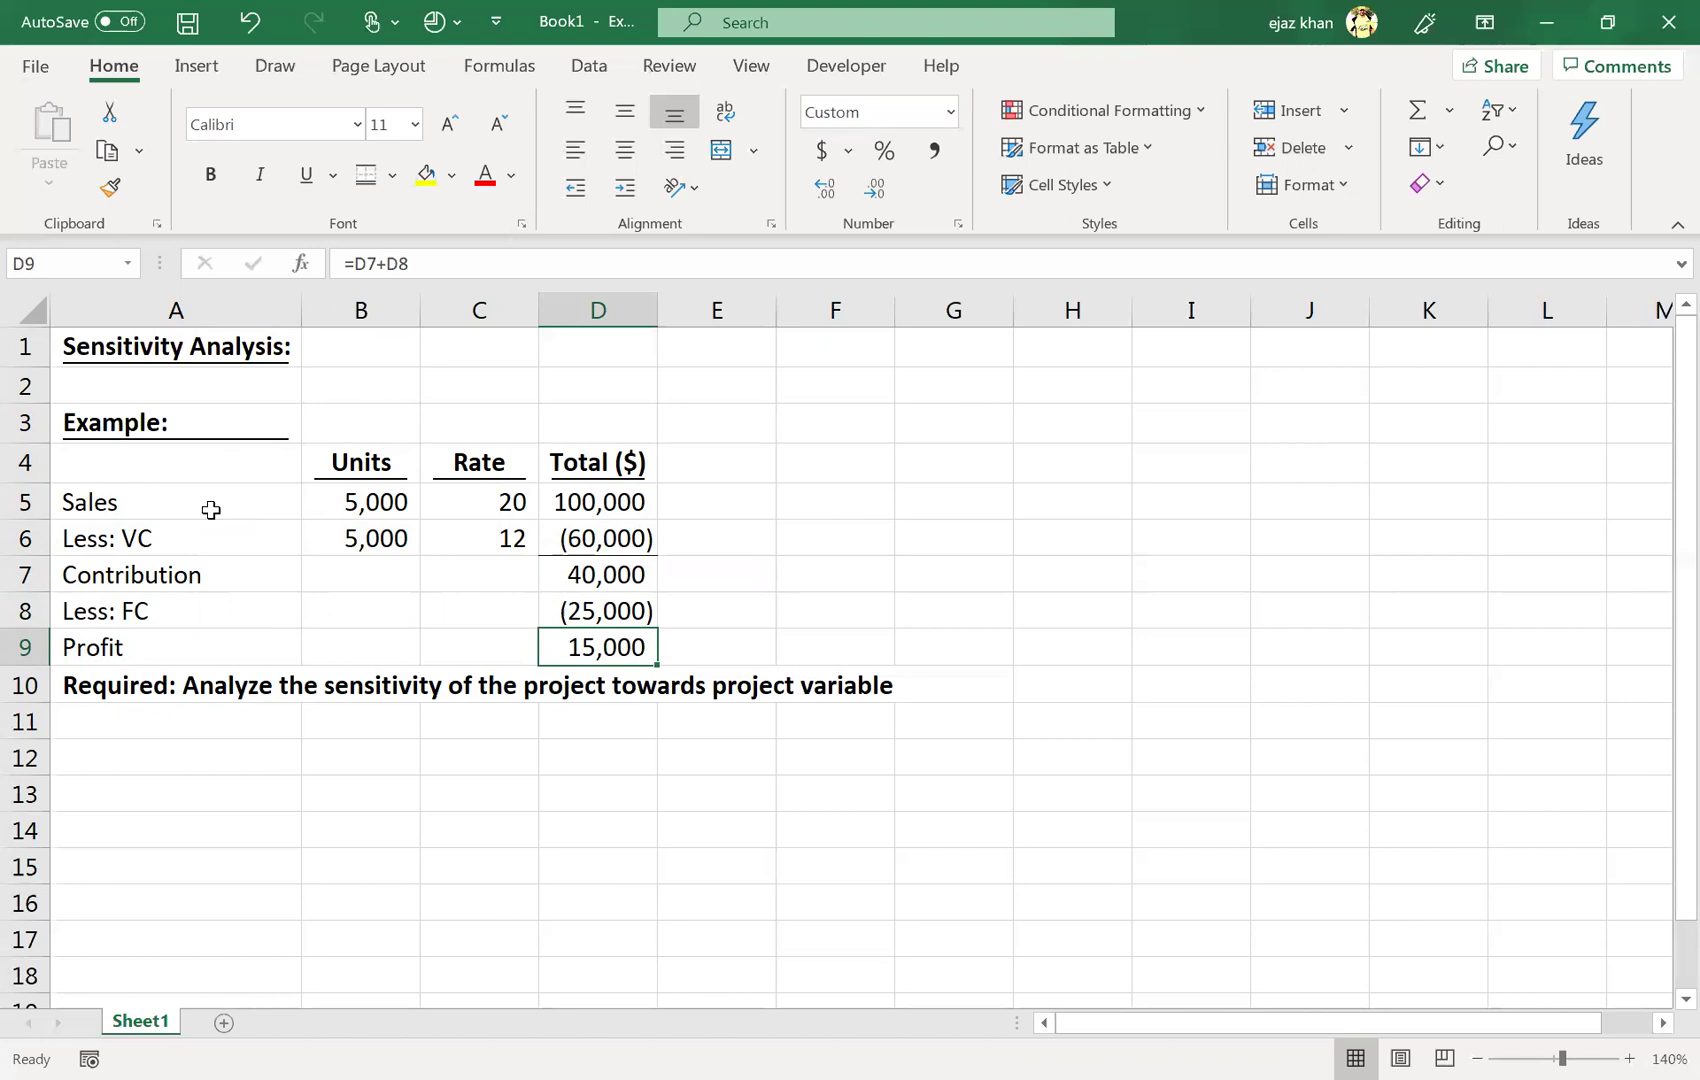
- Examine the sales units, selling rate, variable cost rate and fixed cost as the variables that drive profit
key("Left")
key("Left")
key("Left")
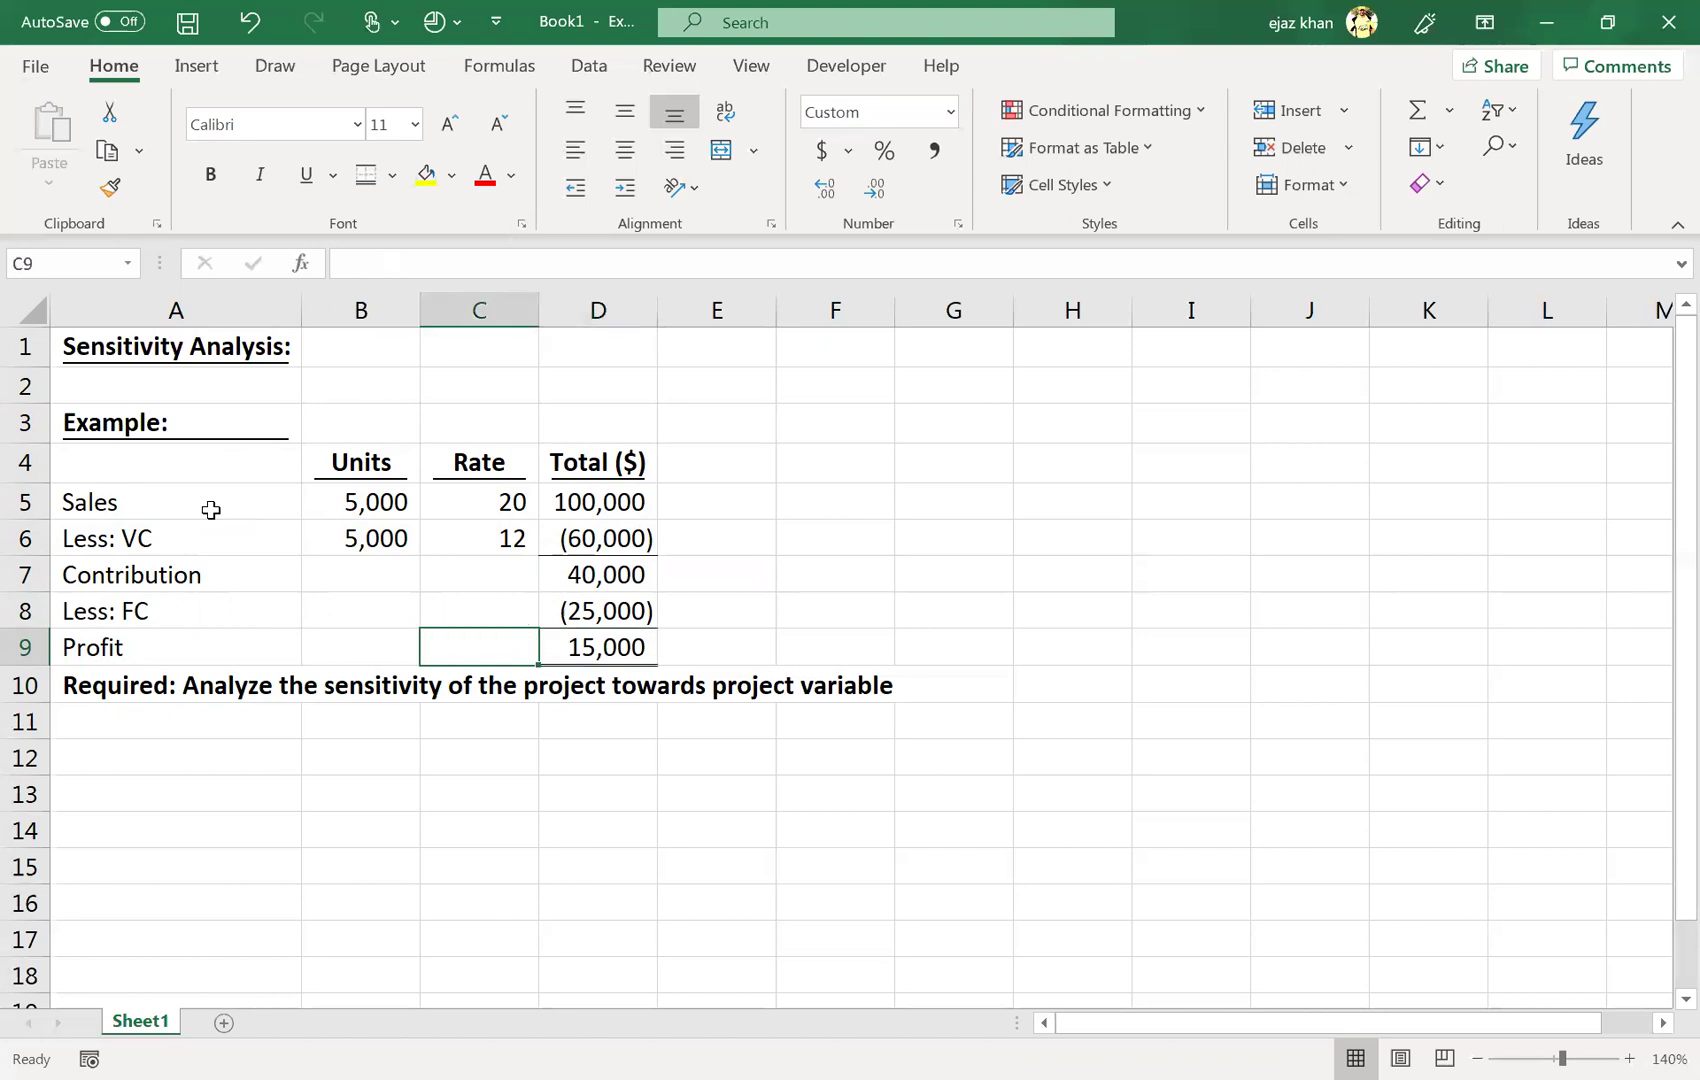
key("Up")
key("Up")
key("Up")
key("Up")
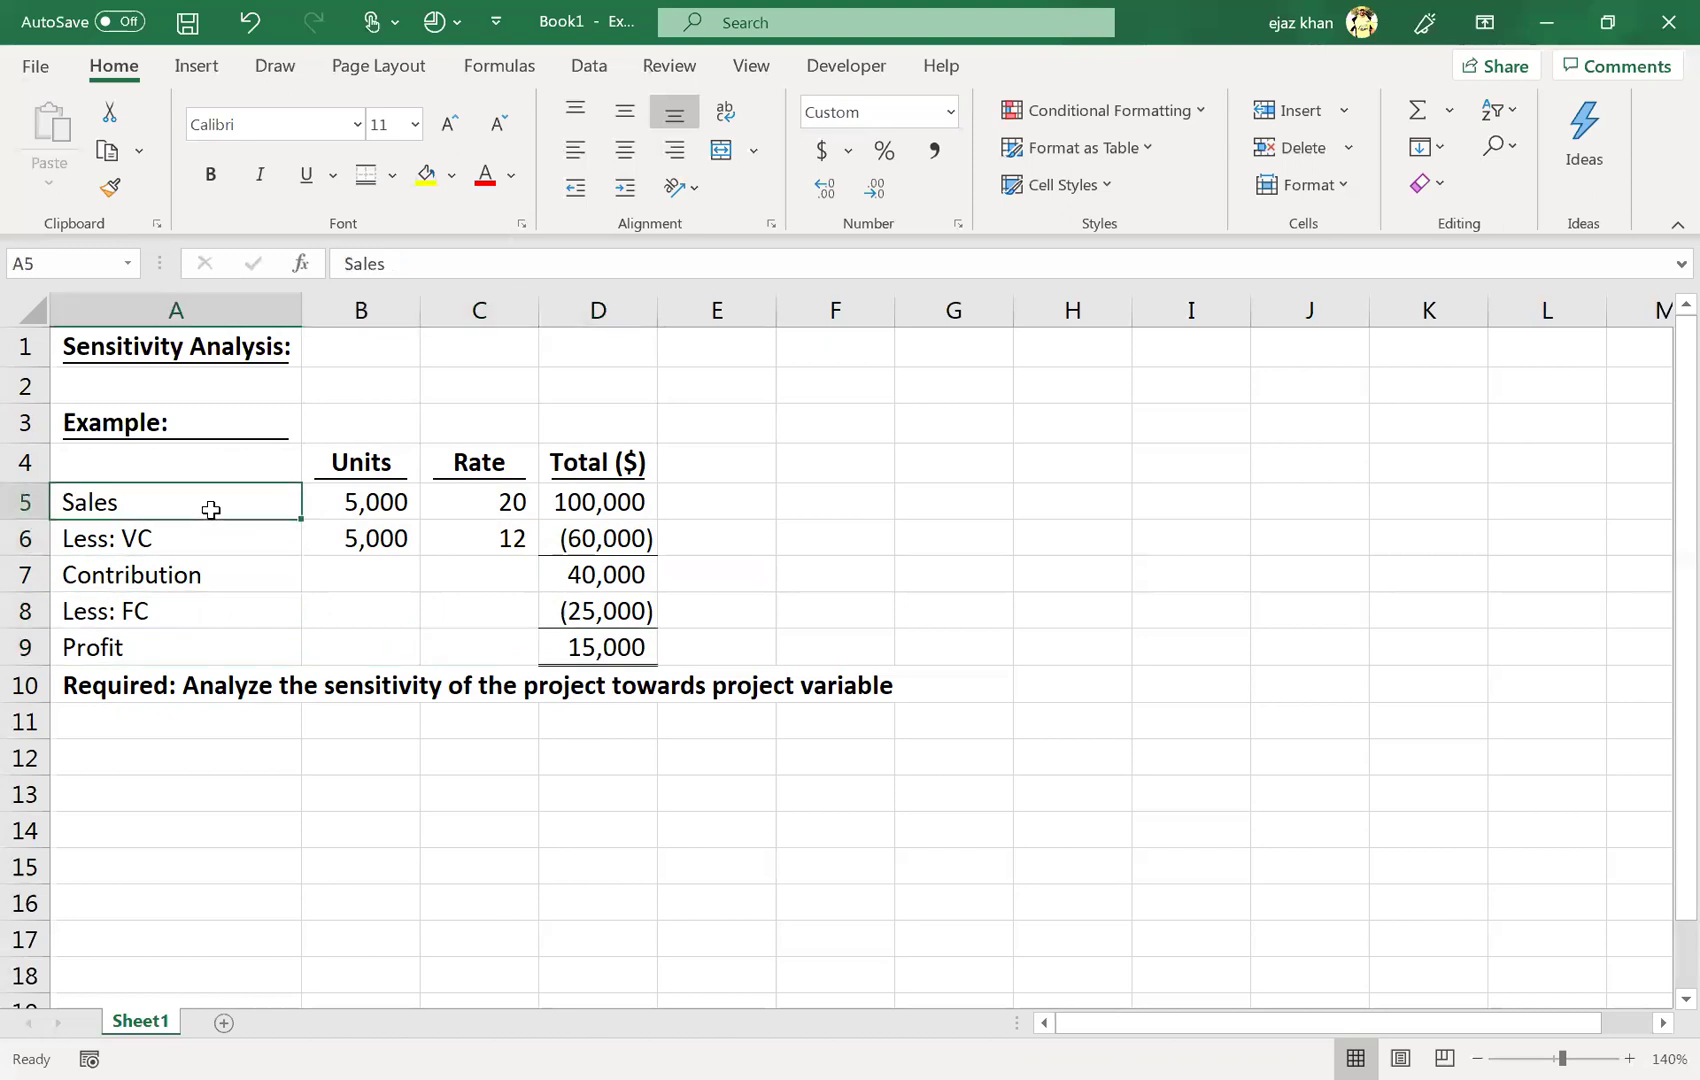
key("Right")
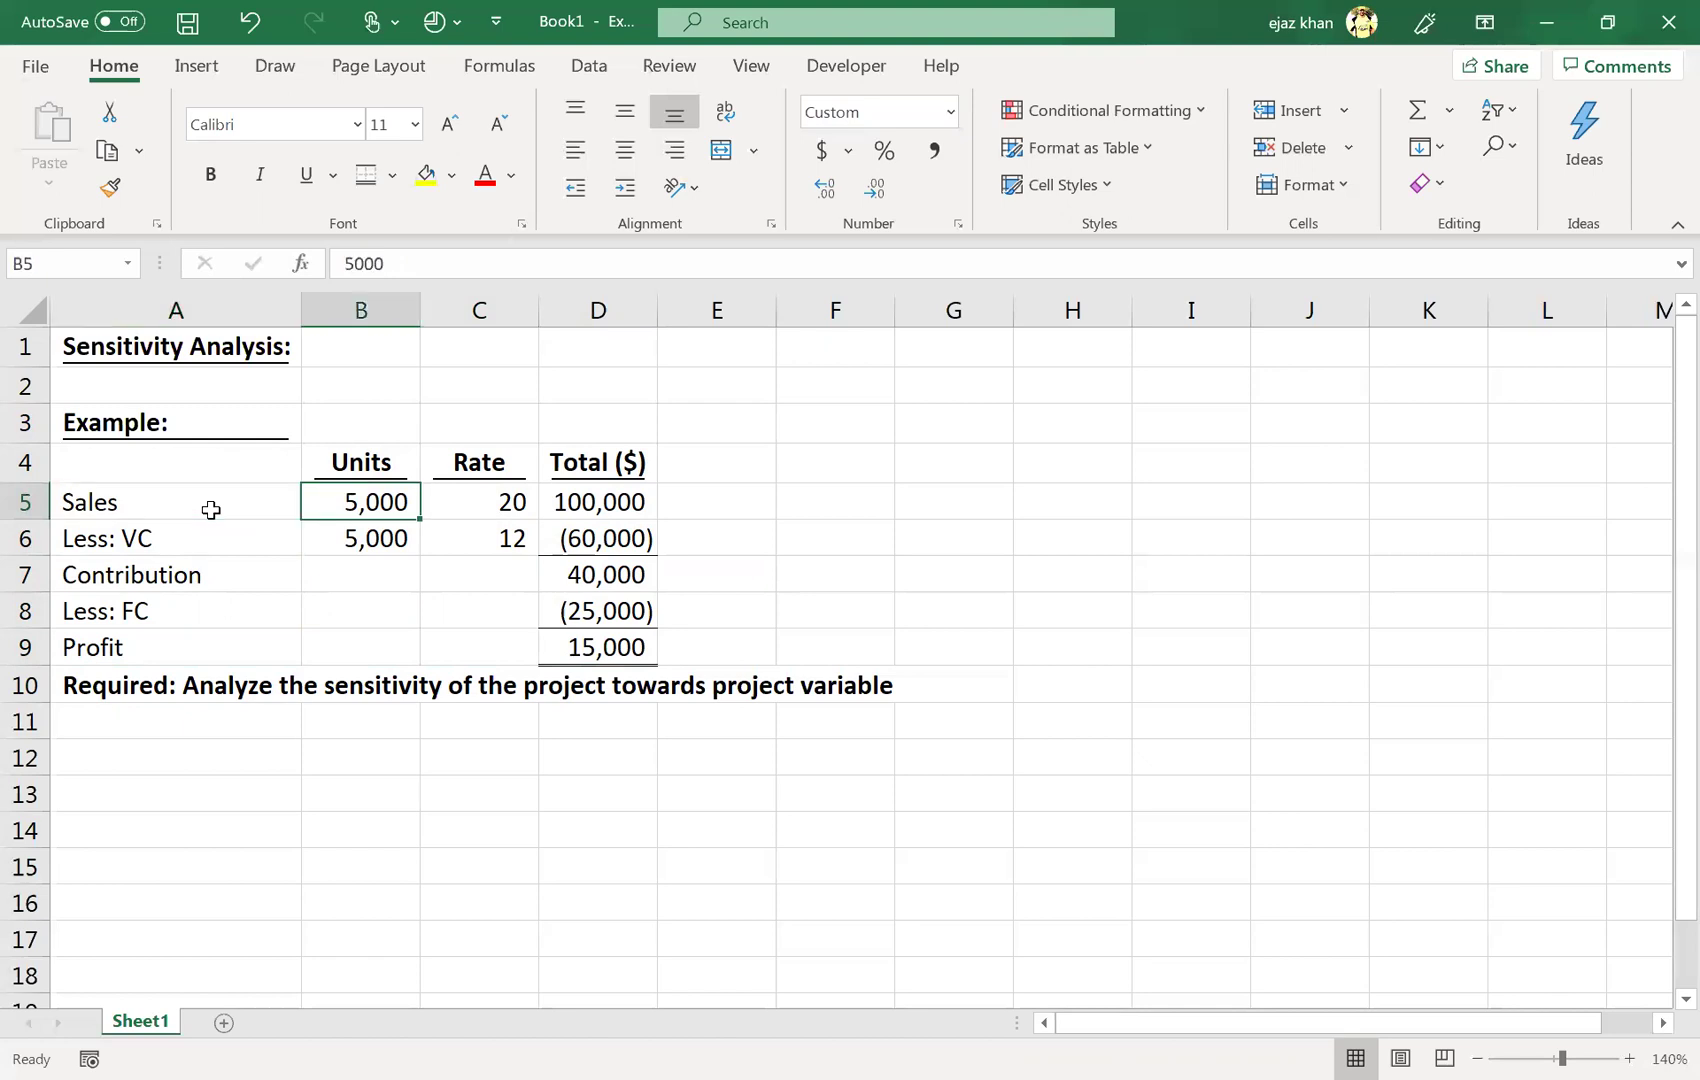
key("Right")
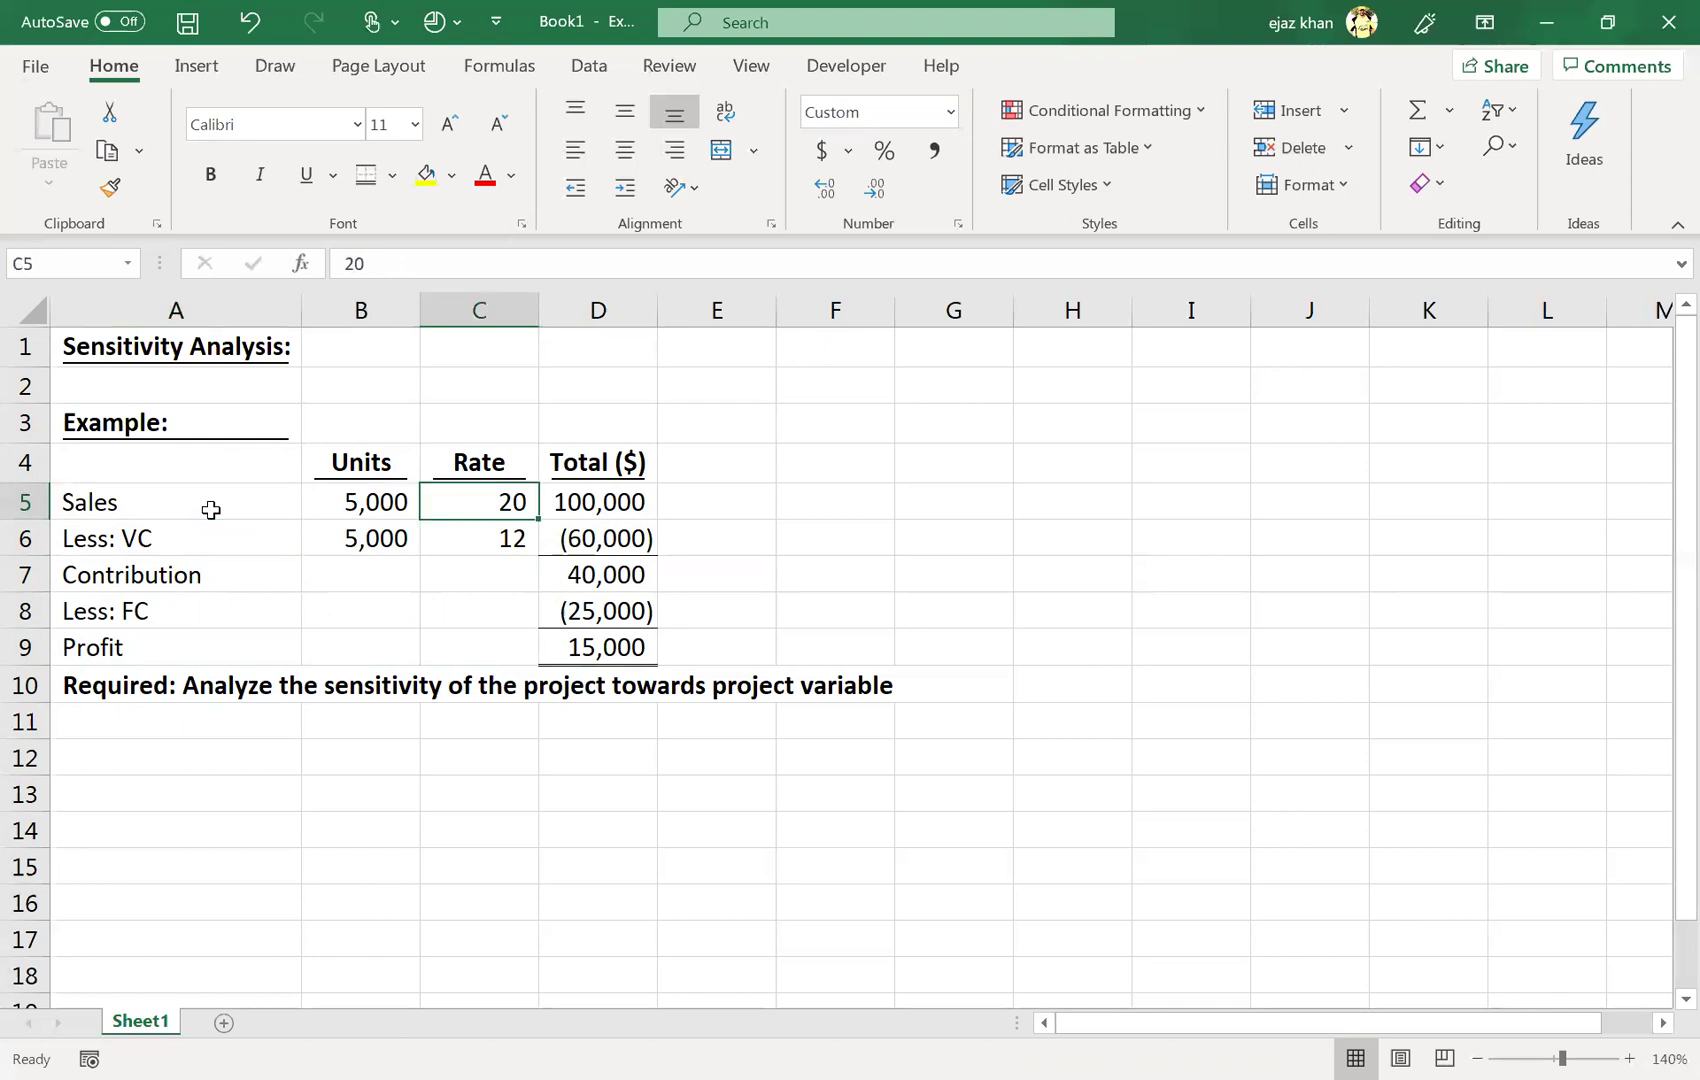
key("Left")
key("Right")
key("Left")
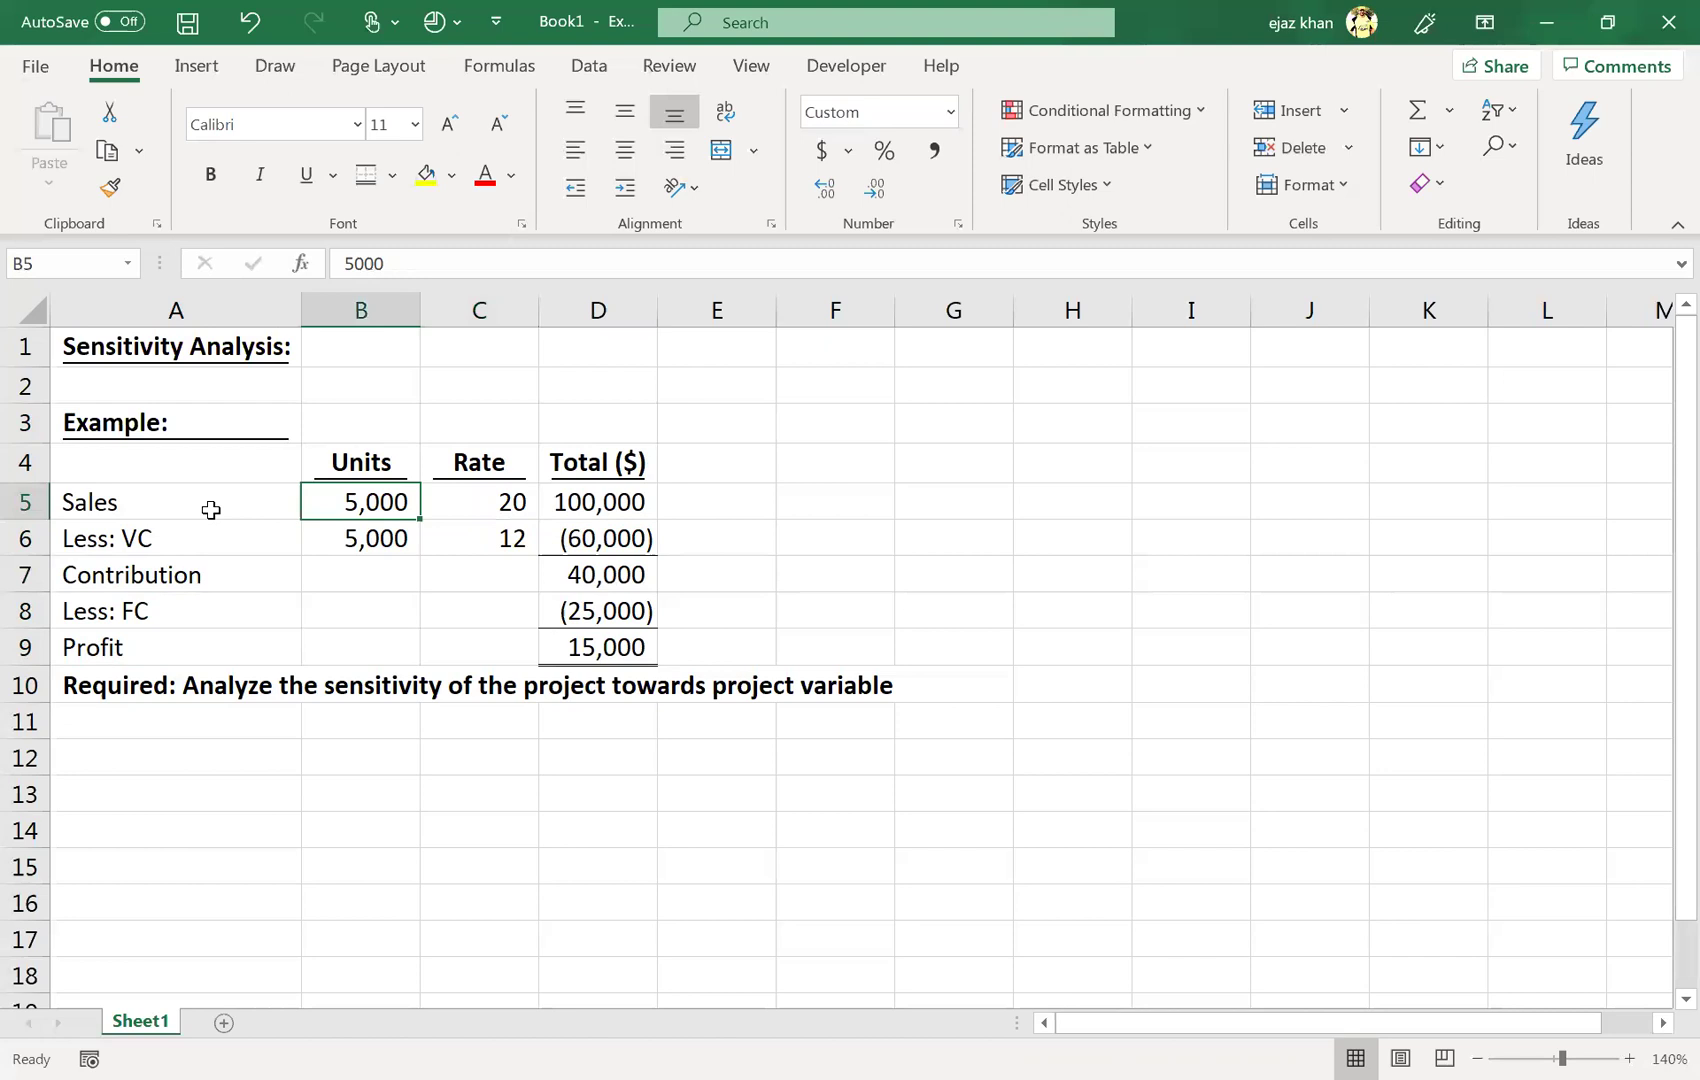
key("Right")
key("Right")
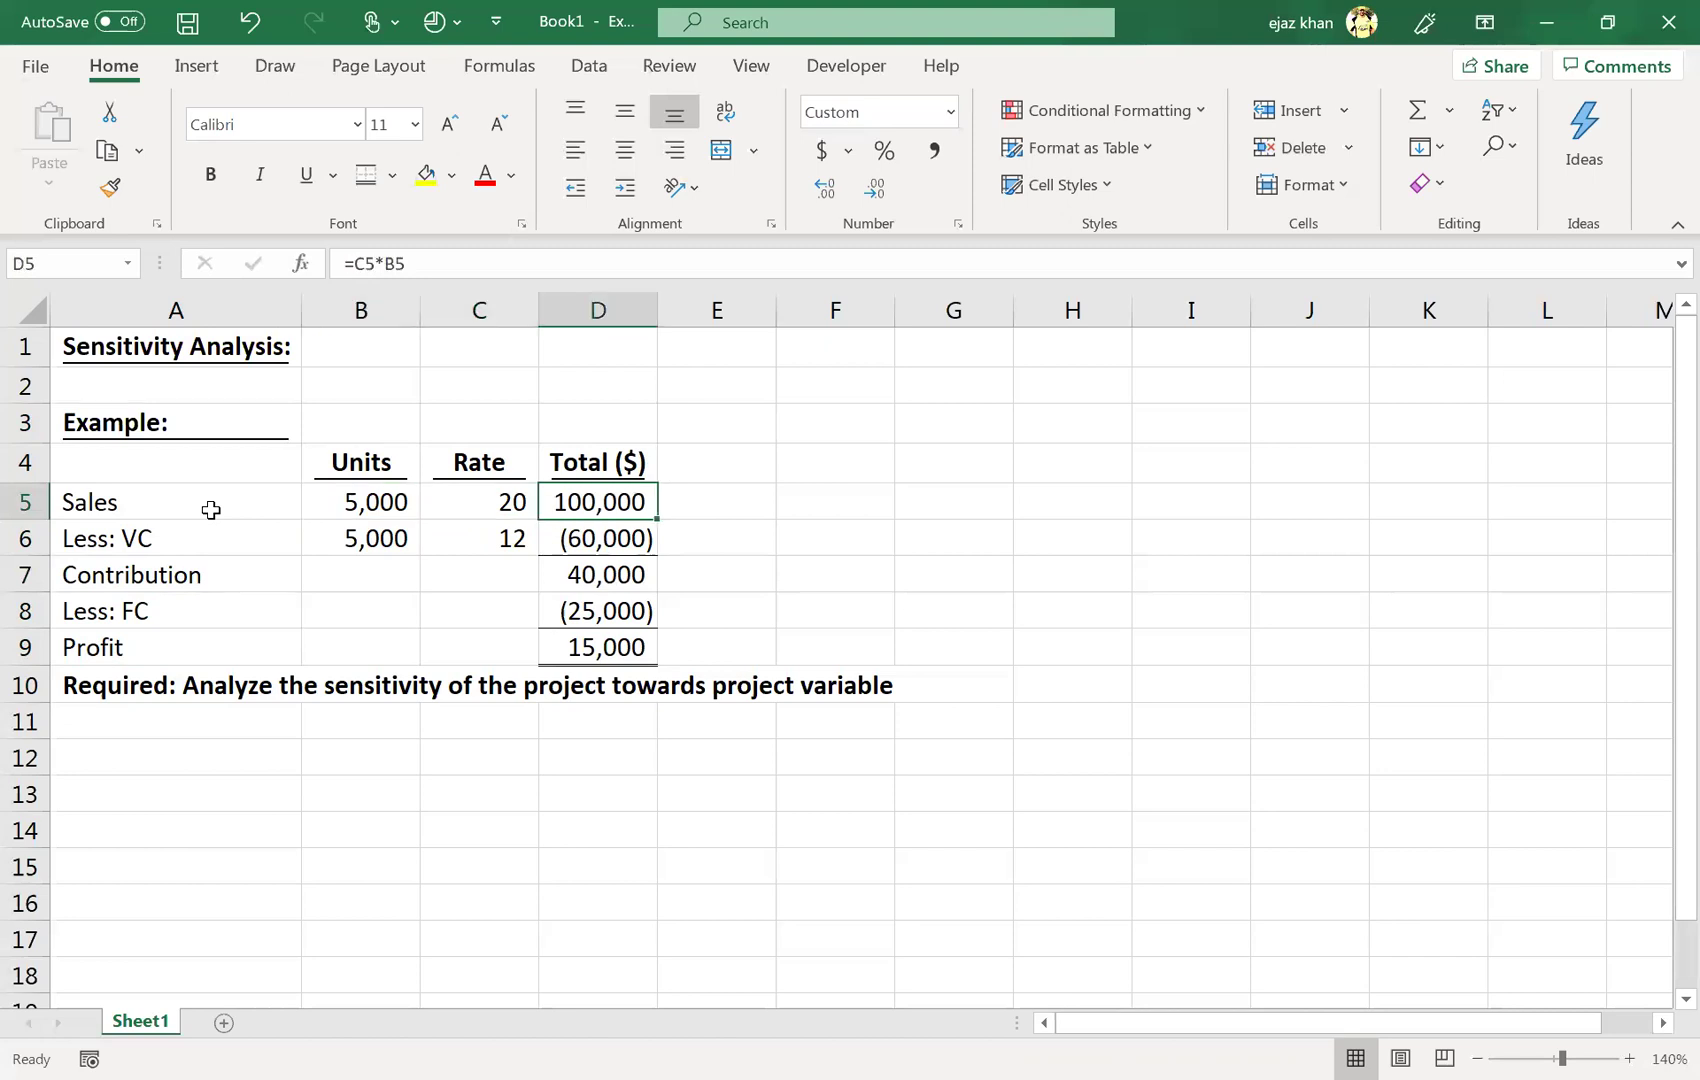
key("Down")
key("Down")
key("Down")
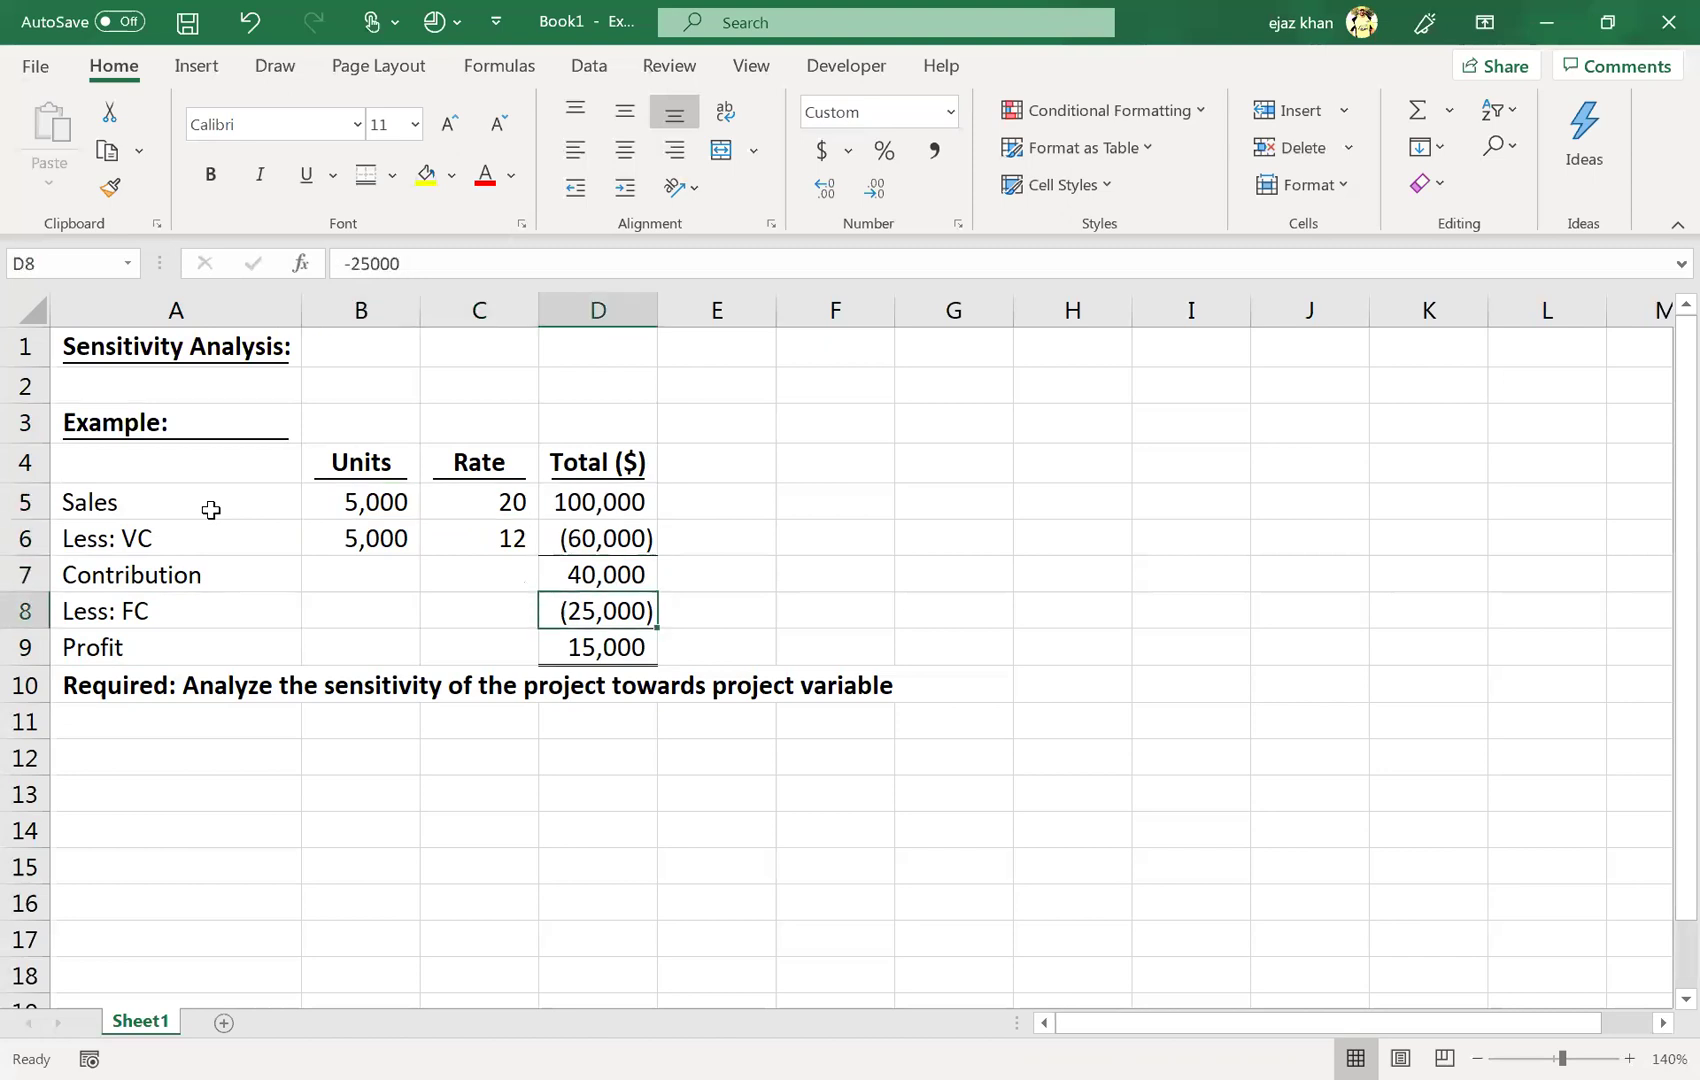
key("Up")
key("Up")
key("Left")
key("Up")
key("Down")
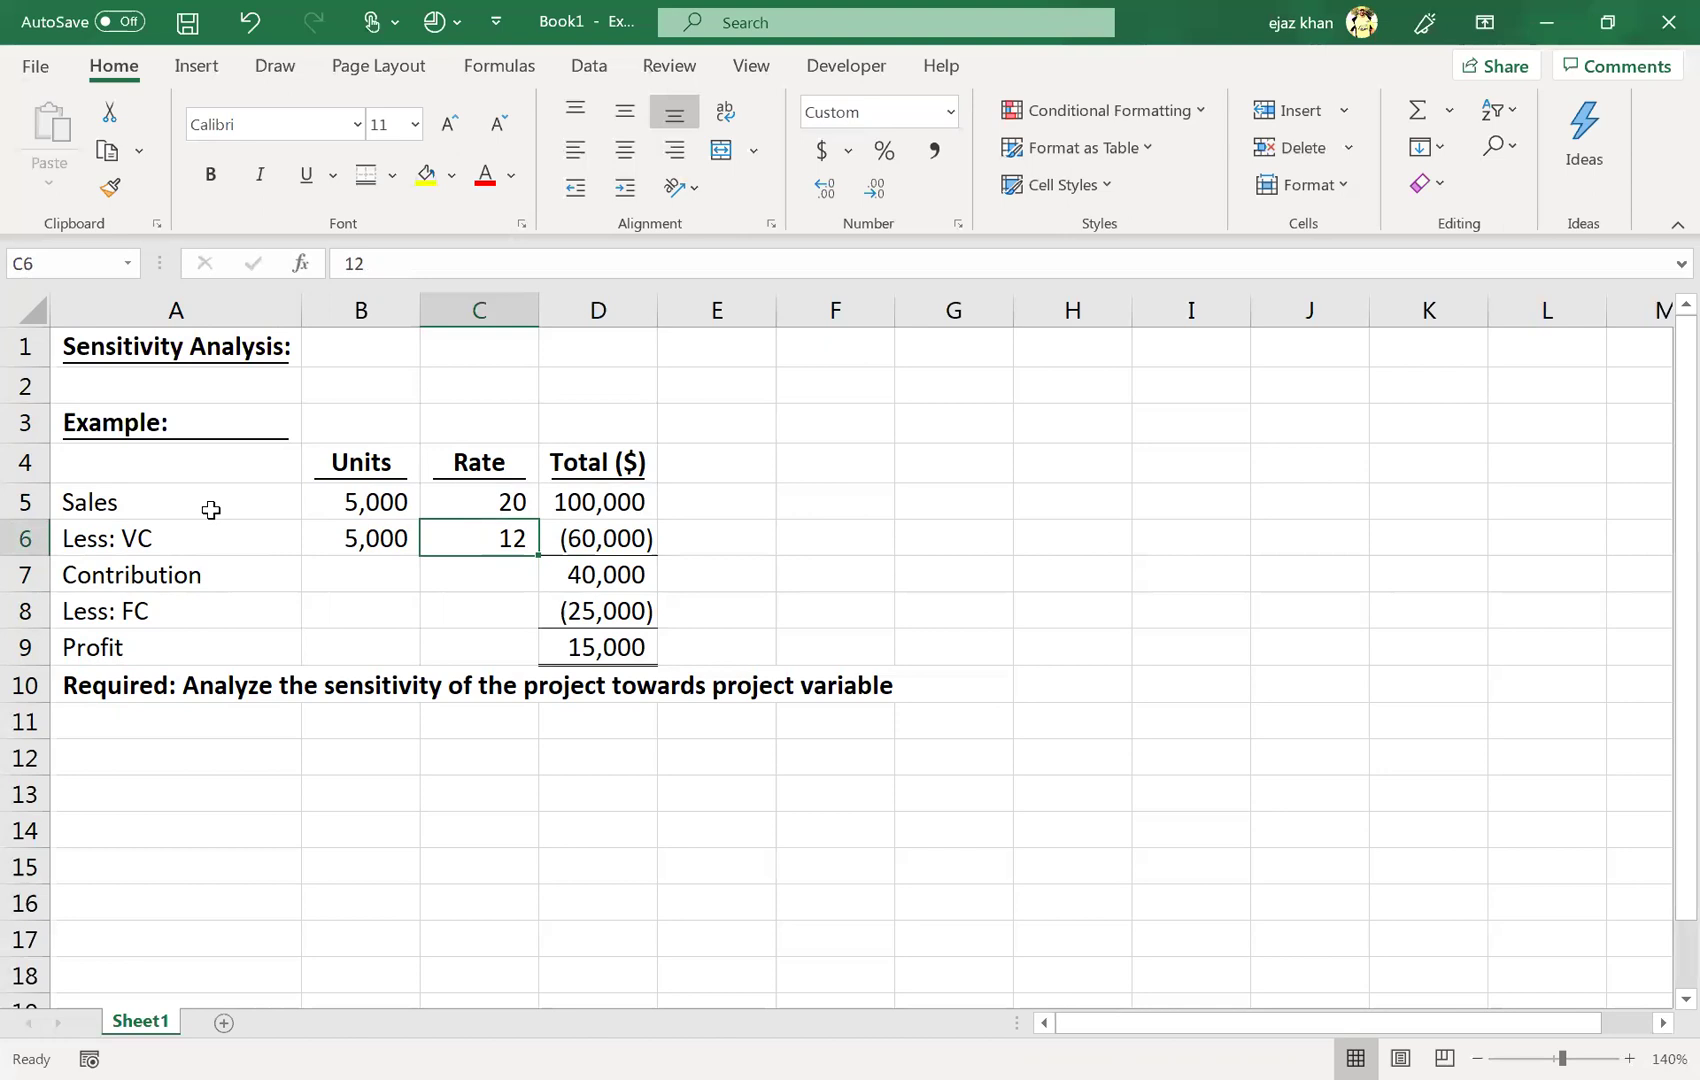
key("Left")
key("Left")
key("Up")
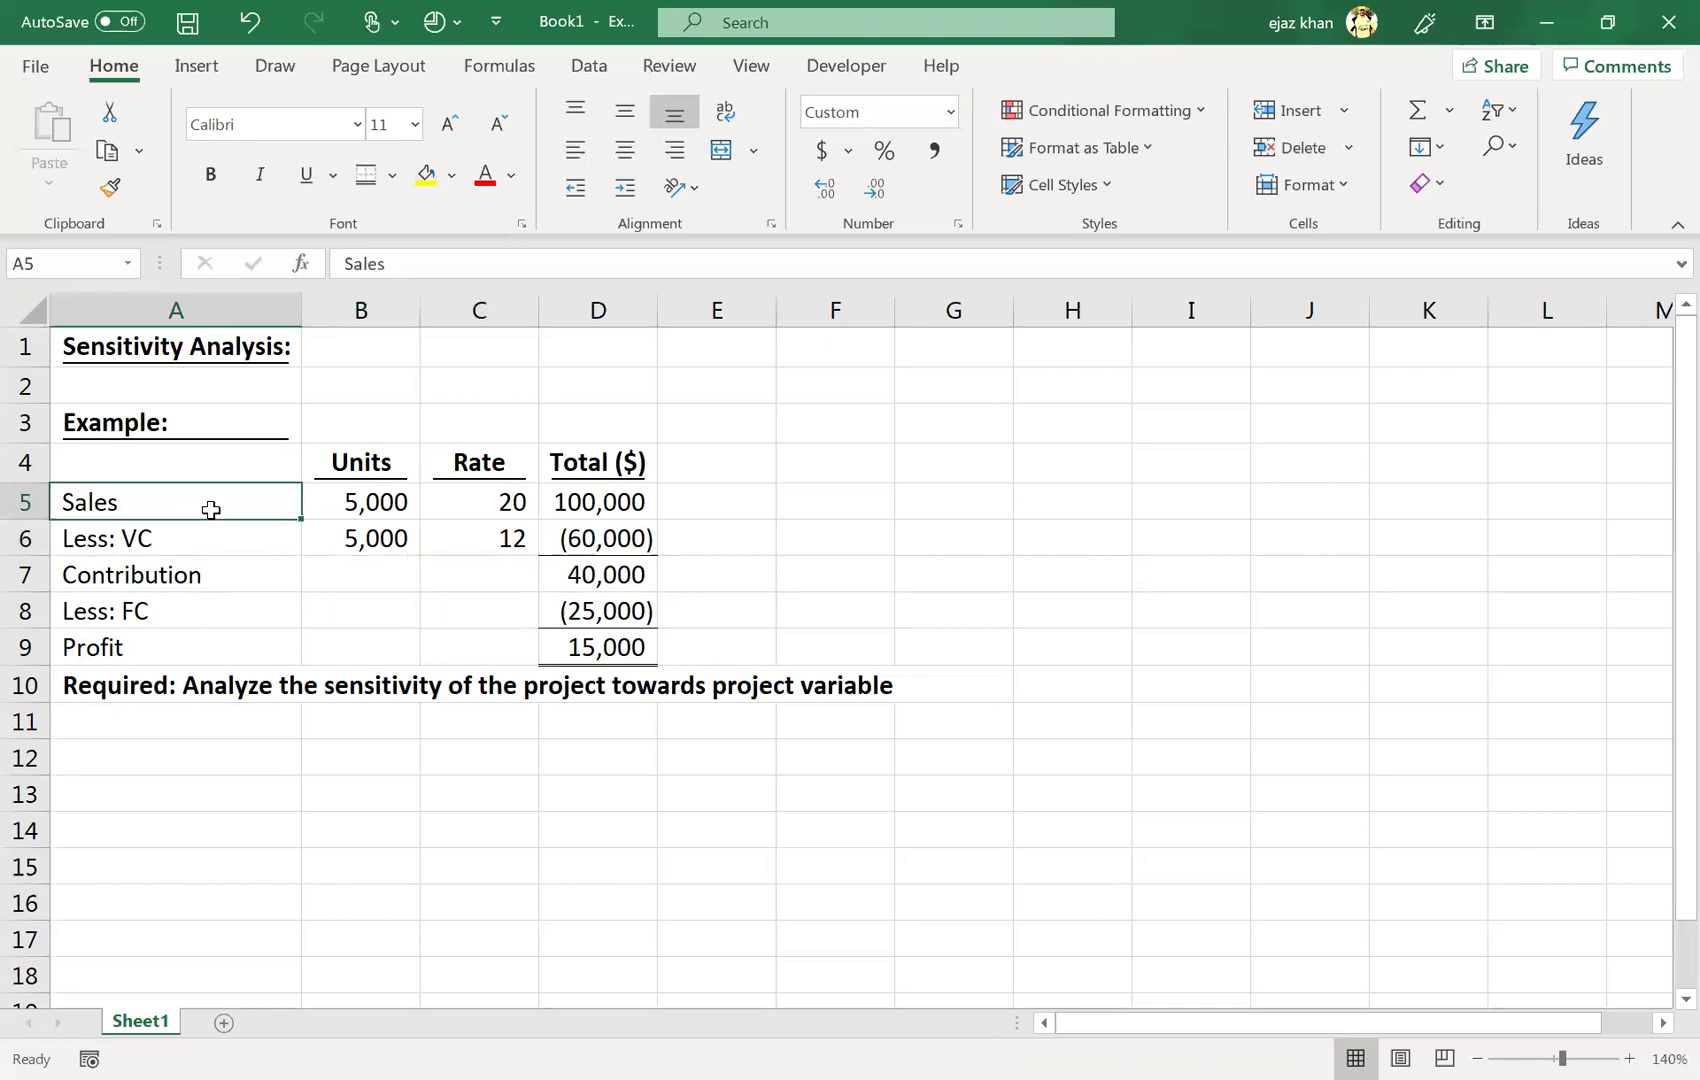
key("Right")
key("Left")
key("Down")
key("Up")
key("Up")
key("Up")
key("Up")
key("Up")
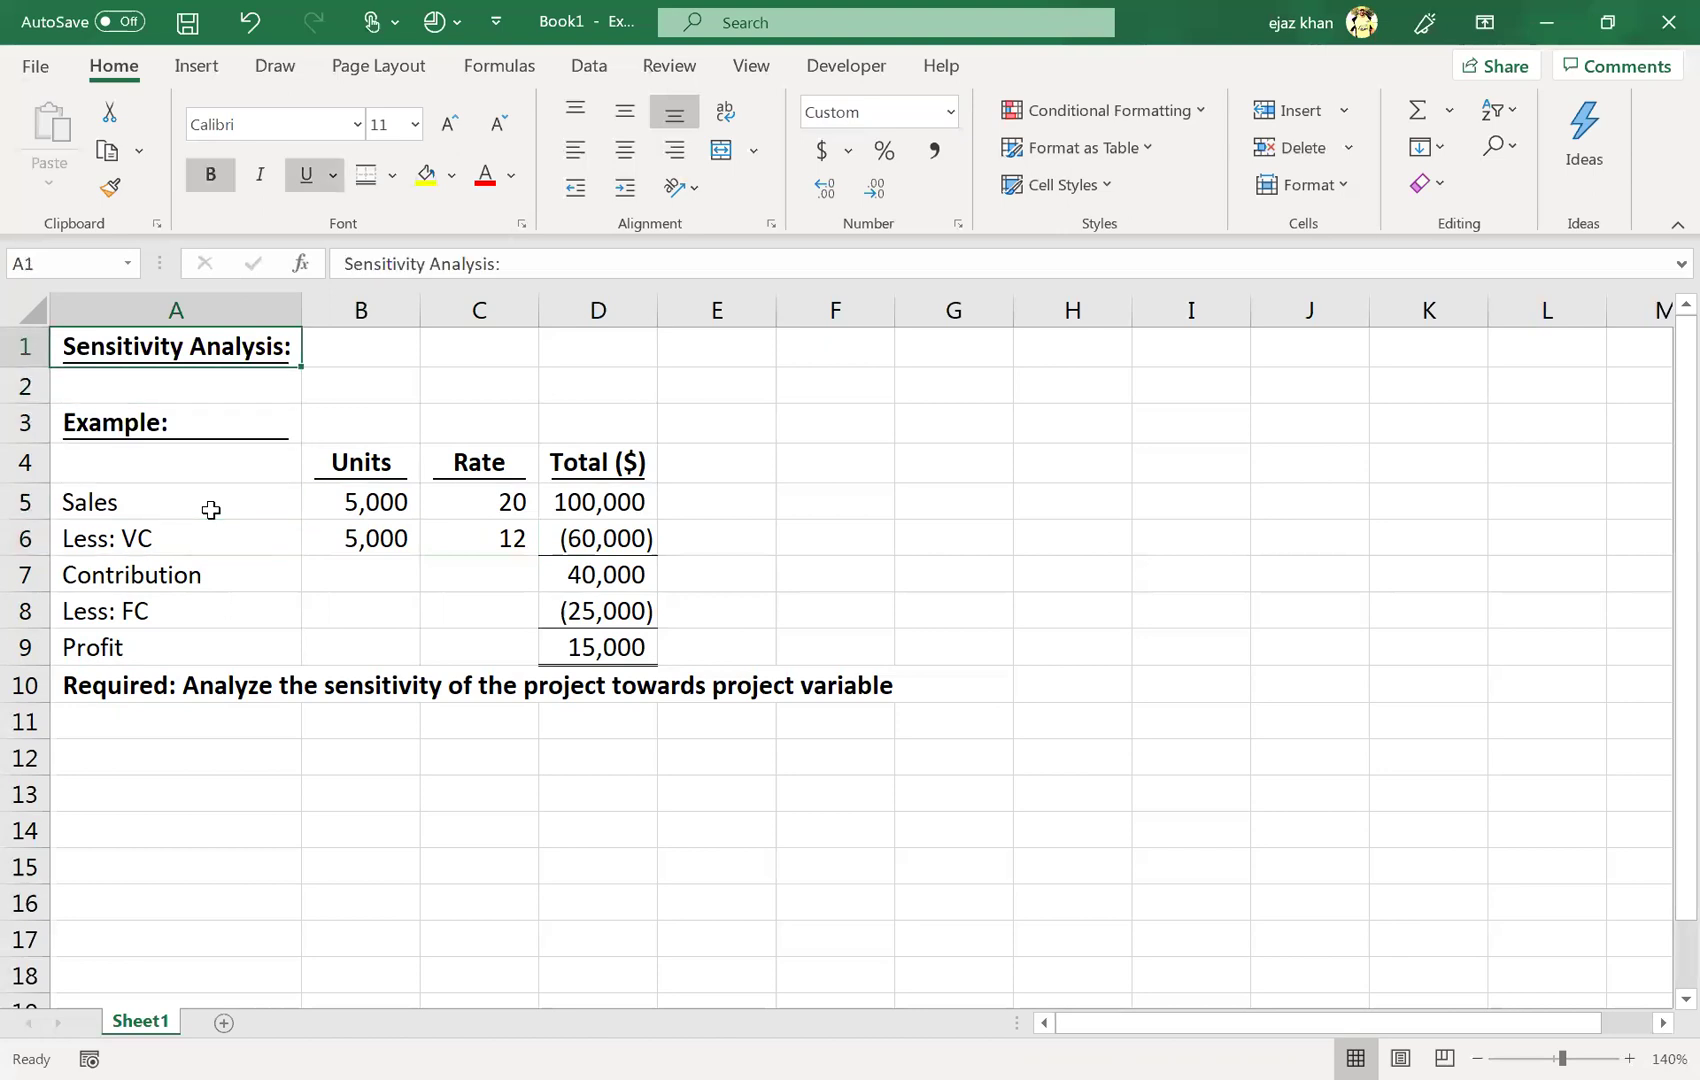
key("Down")
key("Down")
key("Down")
key("Down")
key("Up")
key("Up")
key("Up")
key("Up")
key("Down")
key("Down")
key("Down")
key("Down")
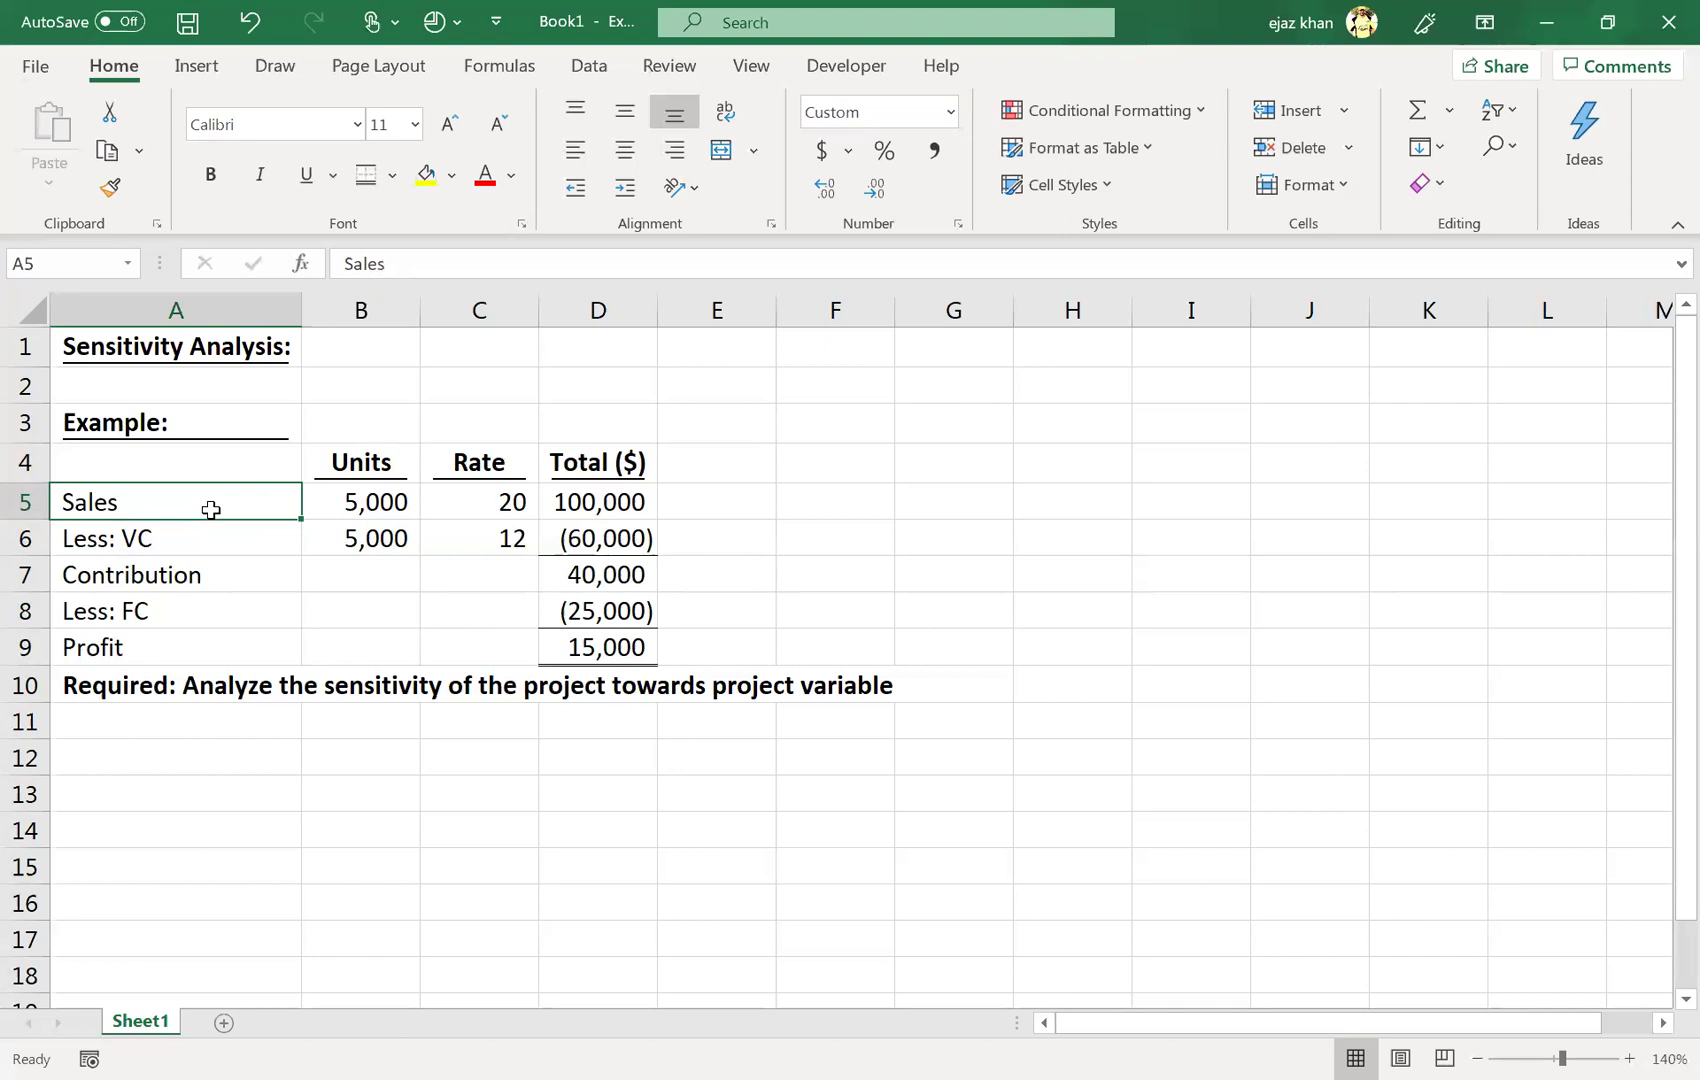
key("Right")
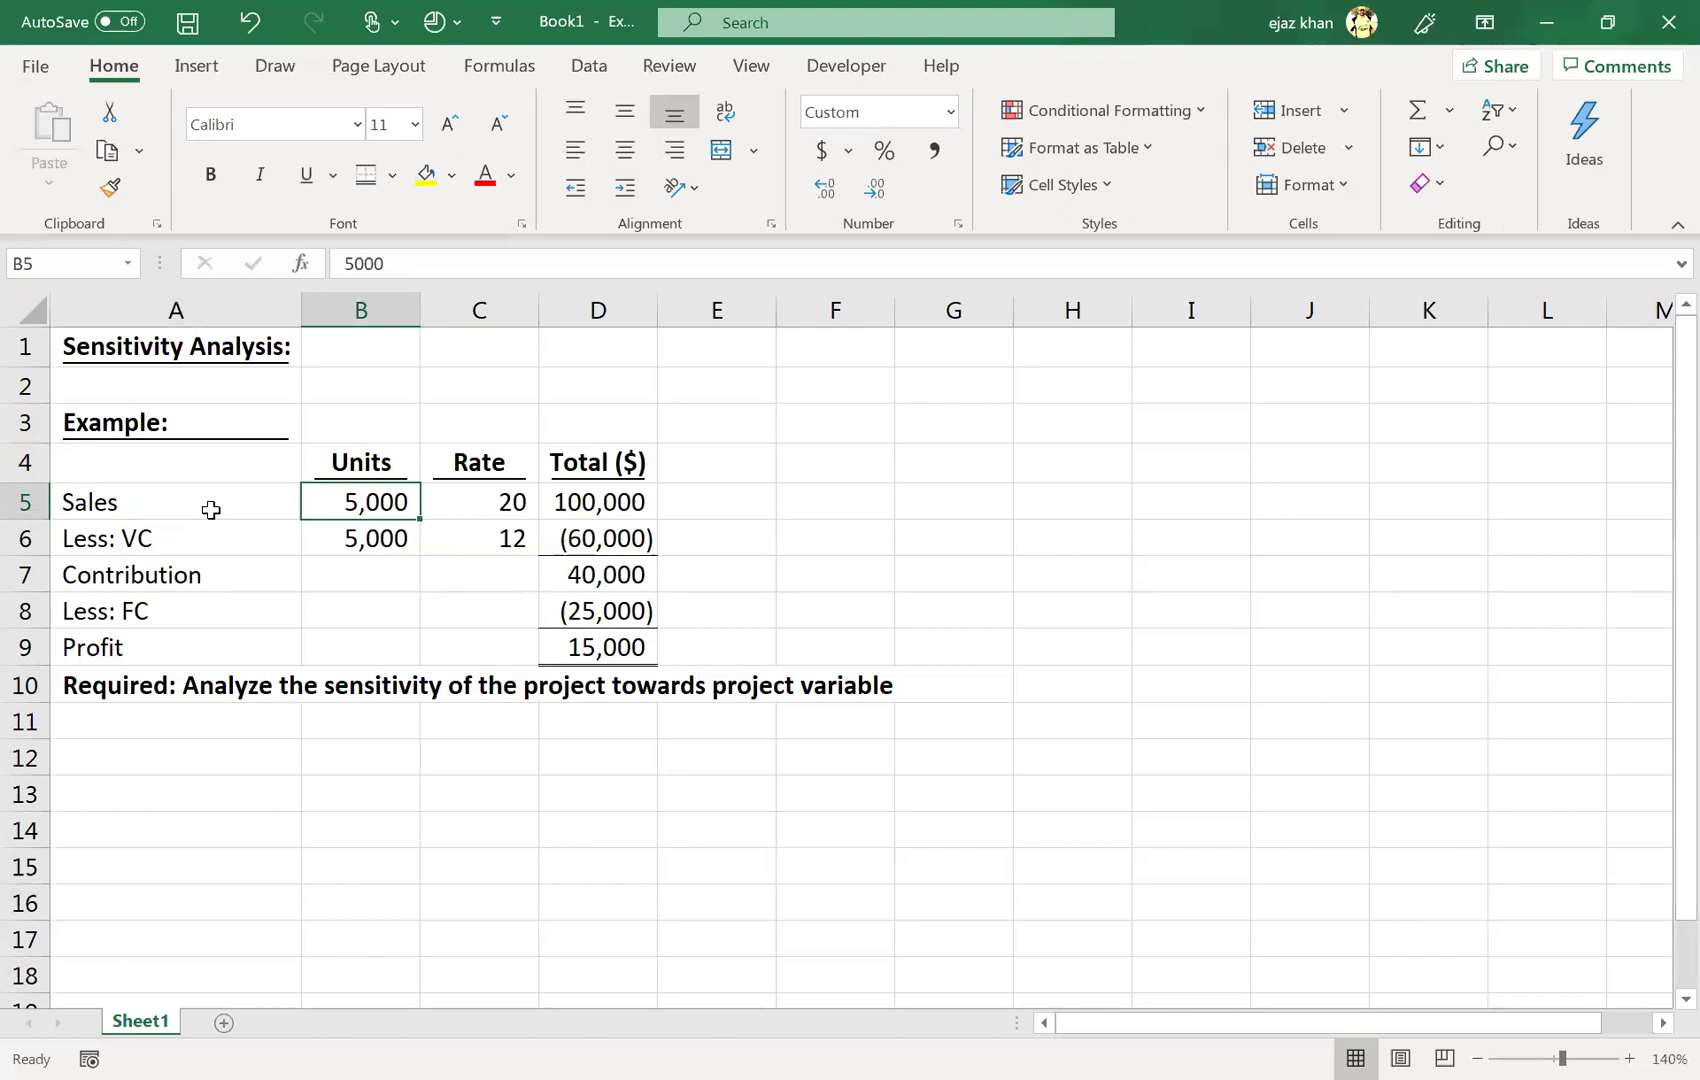
key("Down")
key("Down")
key("Down")
key("Down")
key("Down")
key("Left")
key("Down")
key("Down")
key("Down")
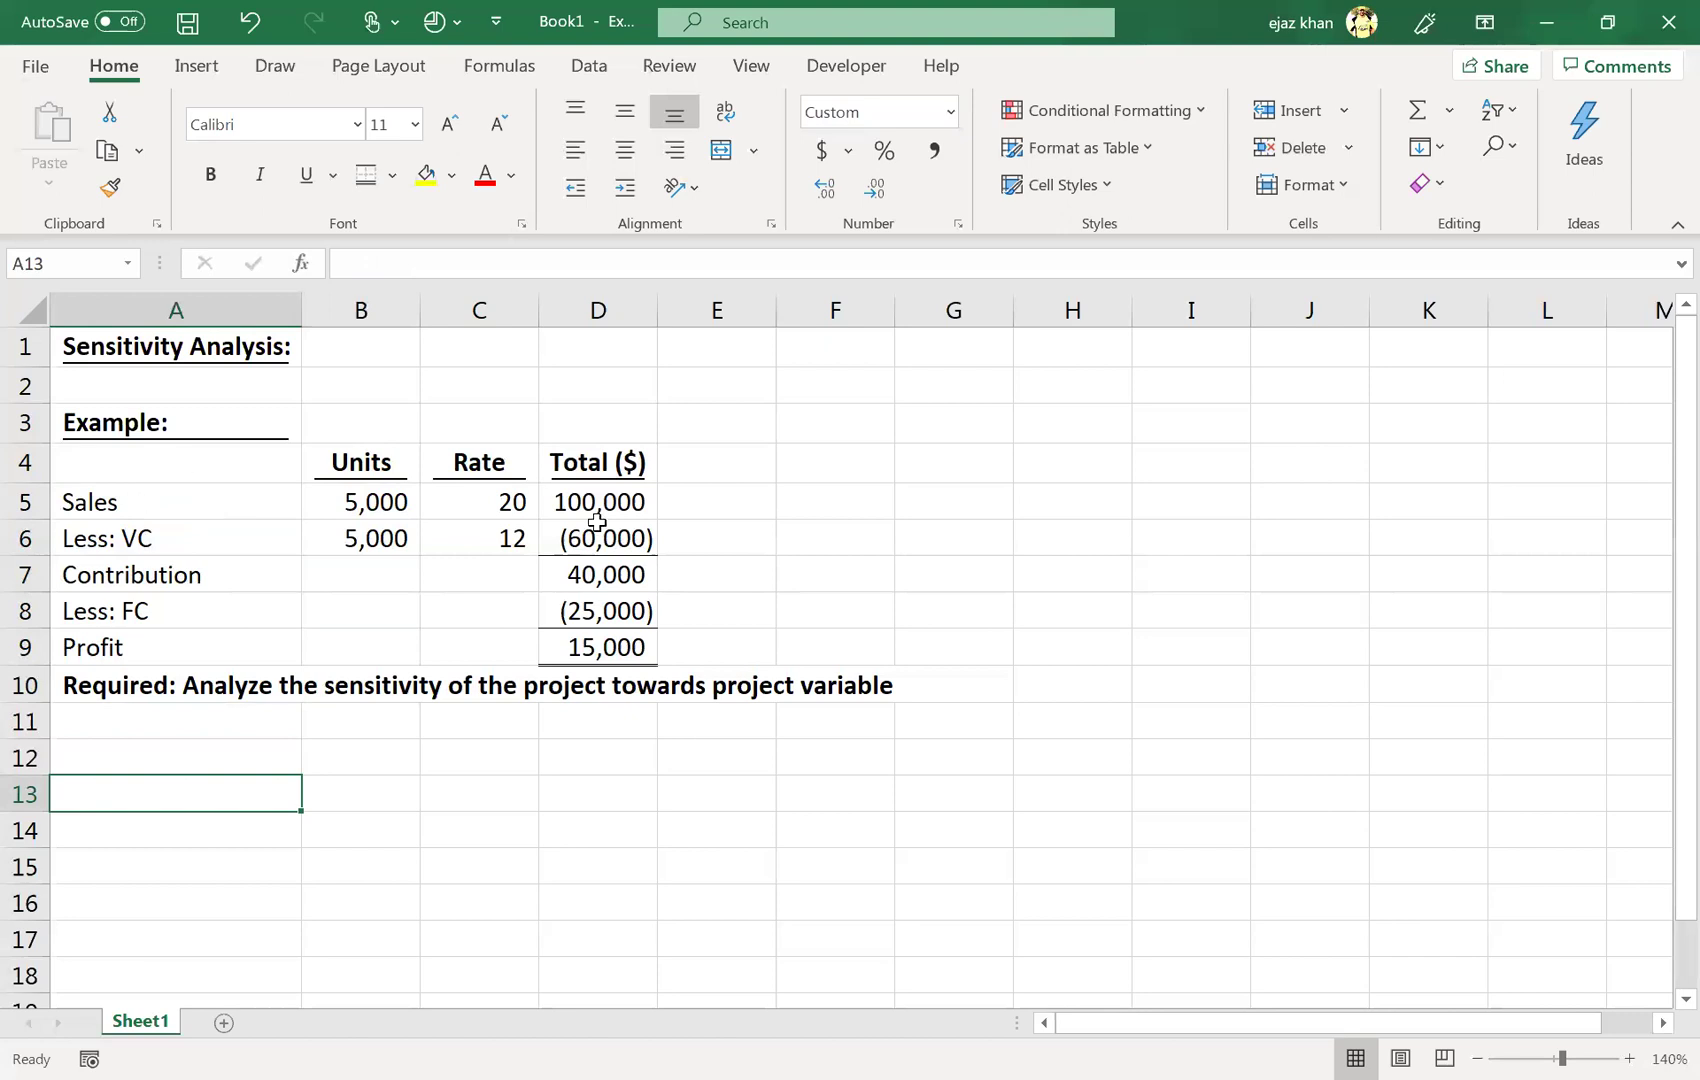
- Enter the label "1) Selling Price" in cell A13 below the requirement line
left_click(491, 516)
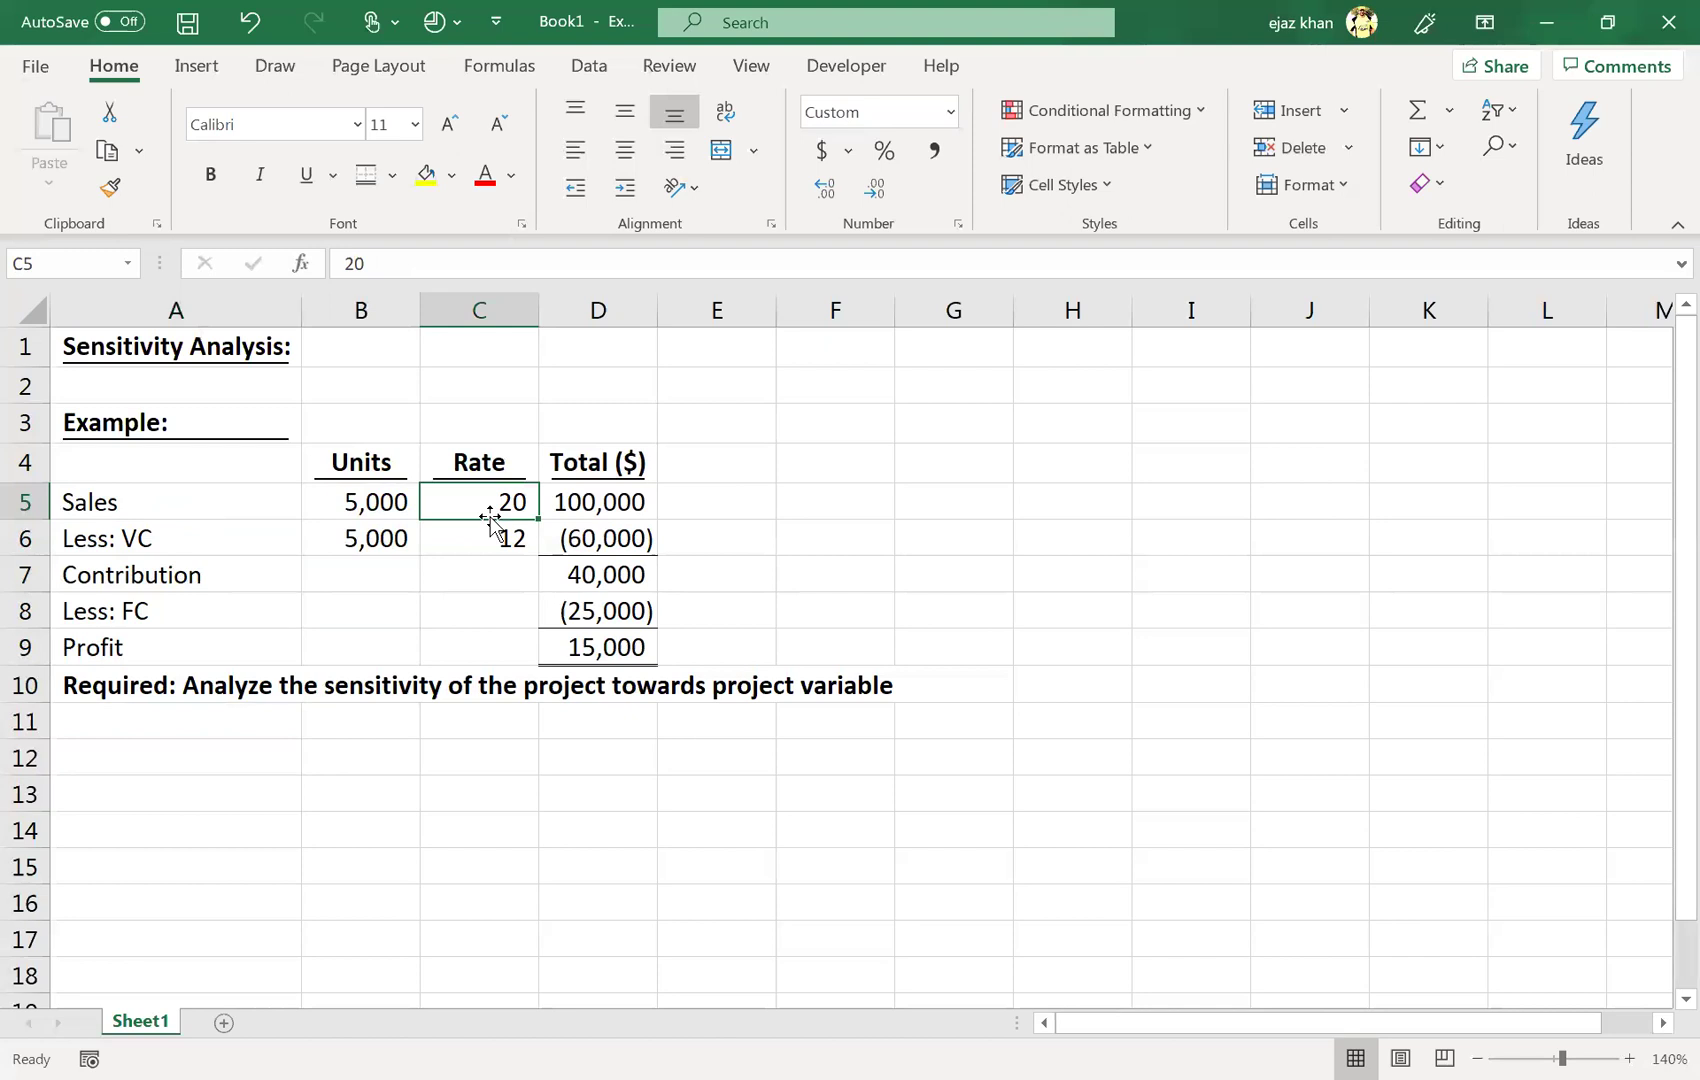
key("Down")
key("Down")
key("Left")
key("Down")
key("Down")
key("Down")
key("Down")
key("Down")
key("Down")
key("Left")
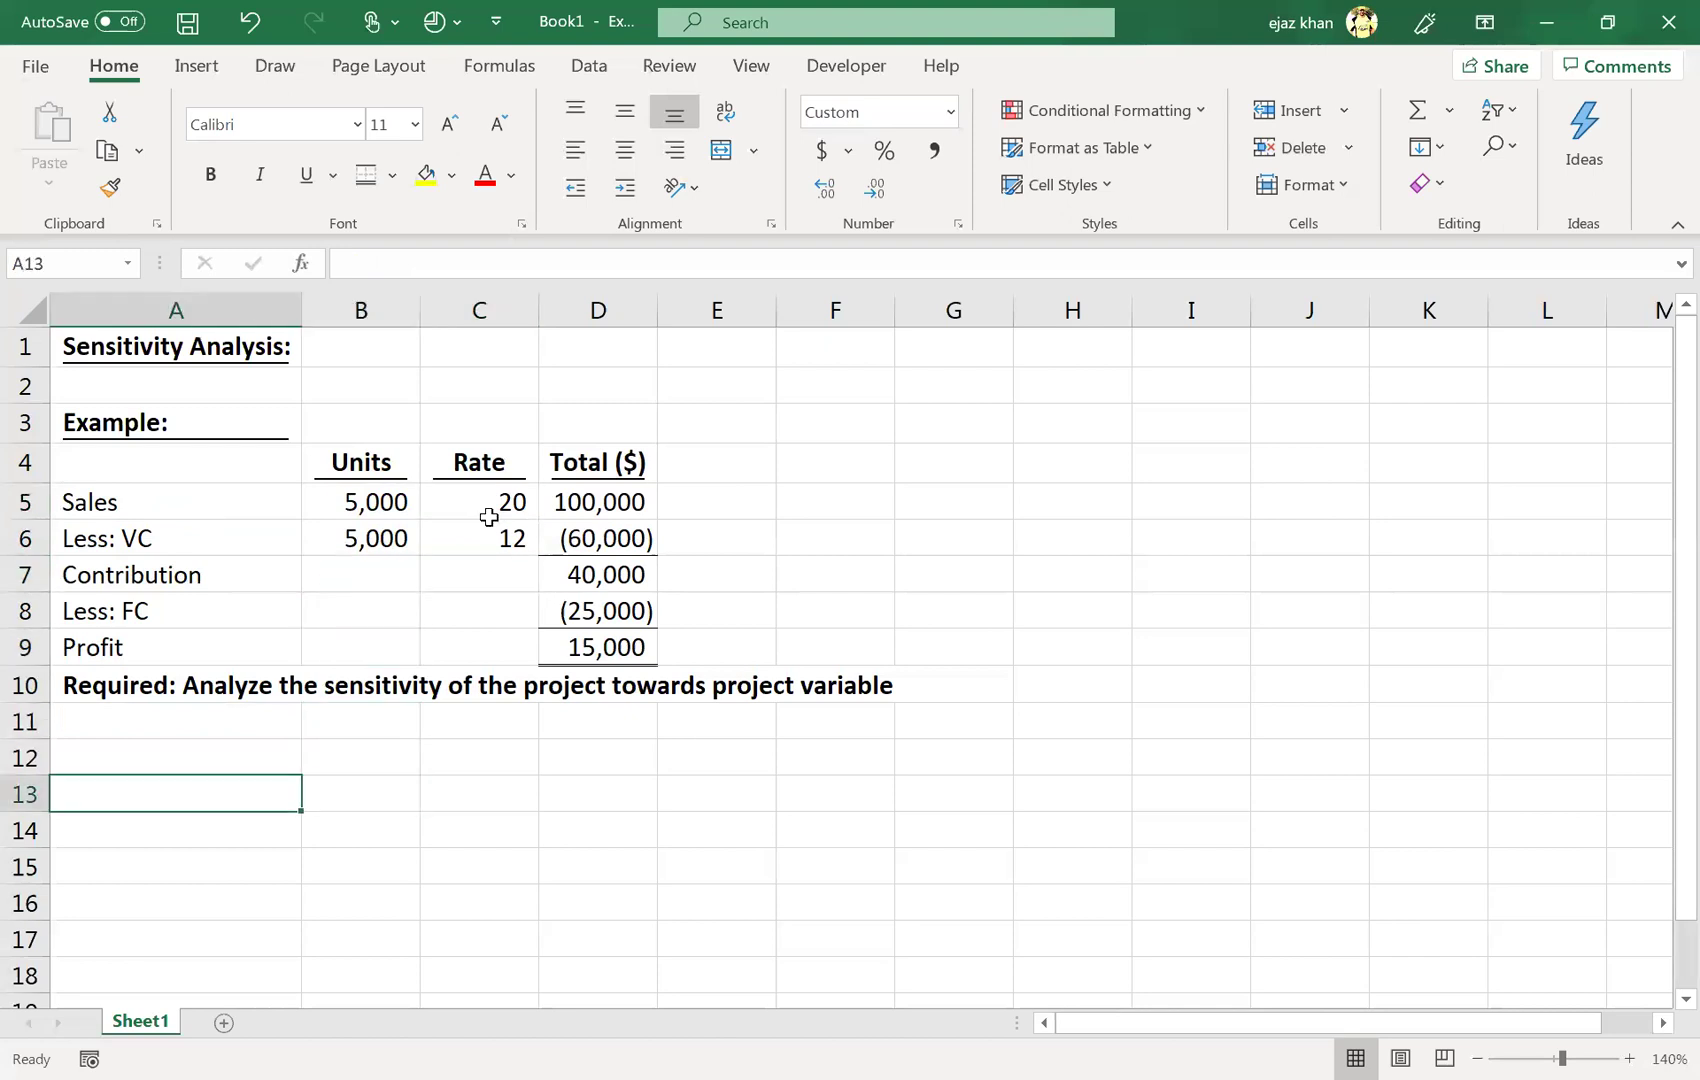
type("1)")
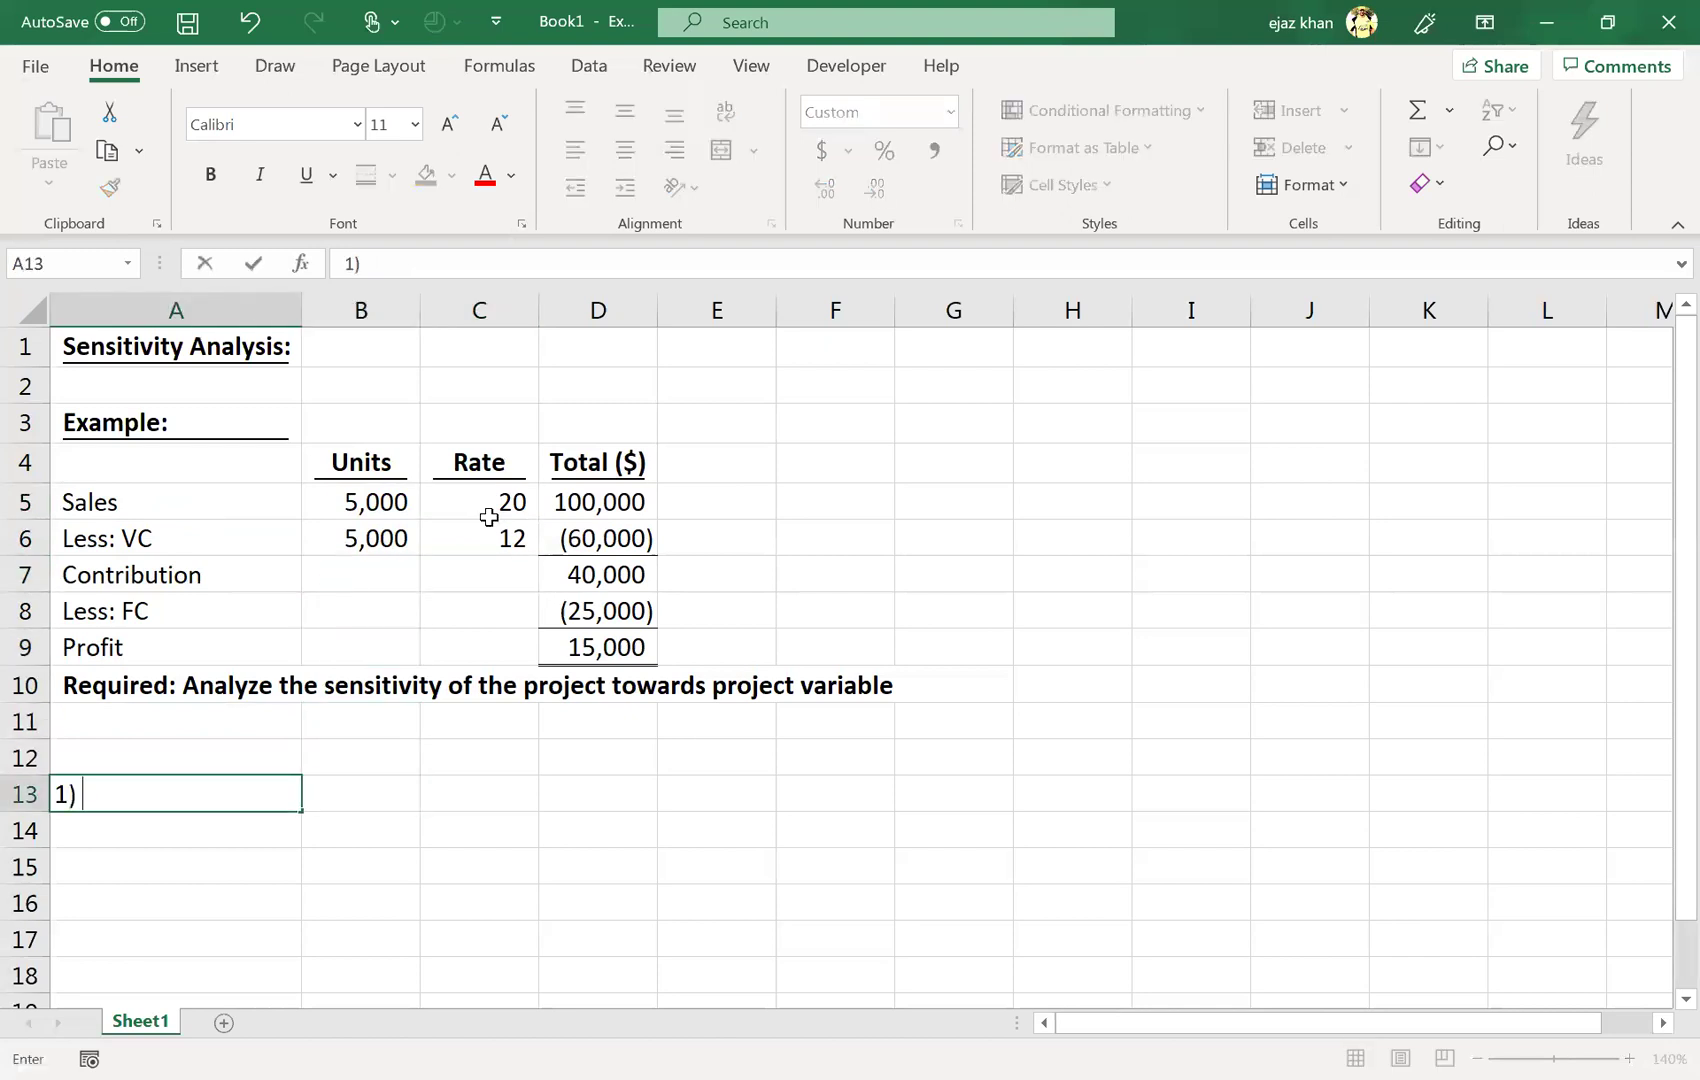
type(" Selling Pirce")
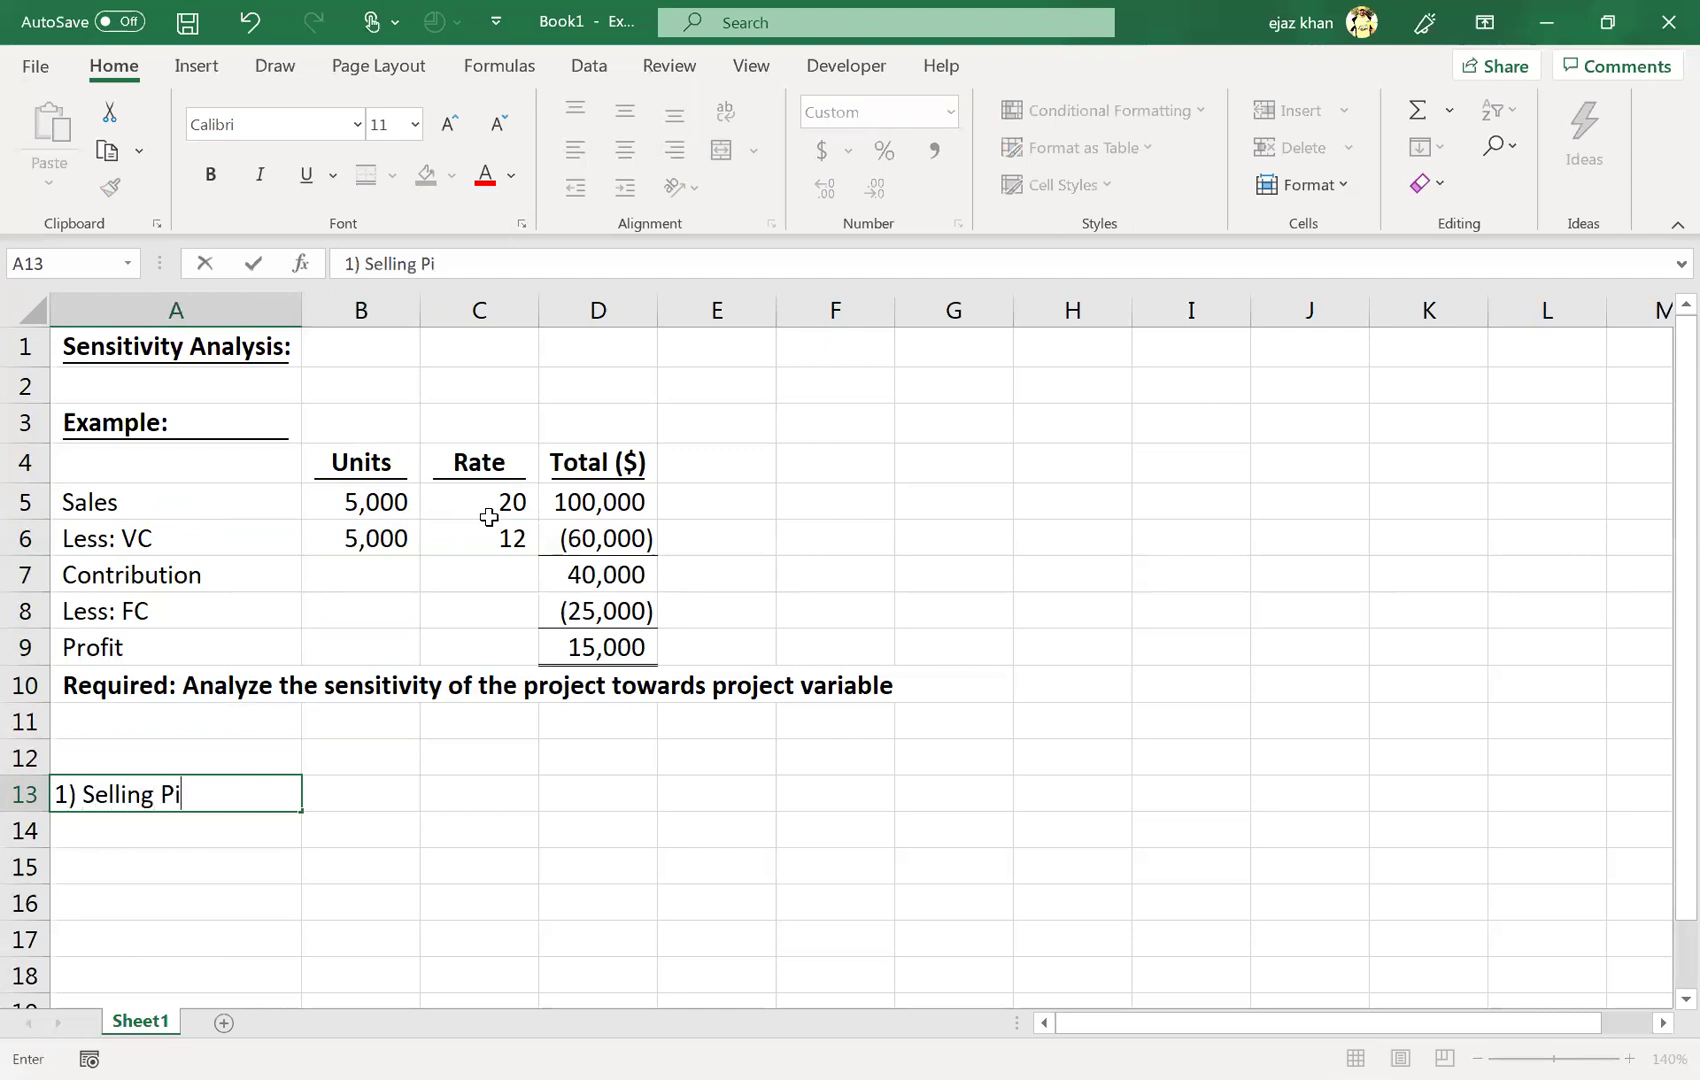
key("BackSpace")
key("BackSpace")
key("BackSpace")
key("BackSpace")
type("rice")
key("Tab")
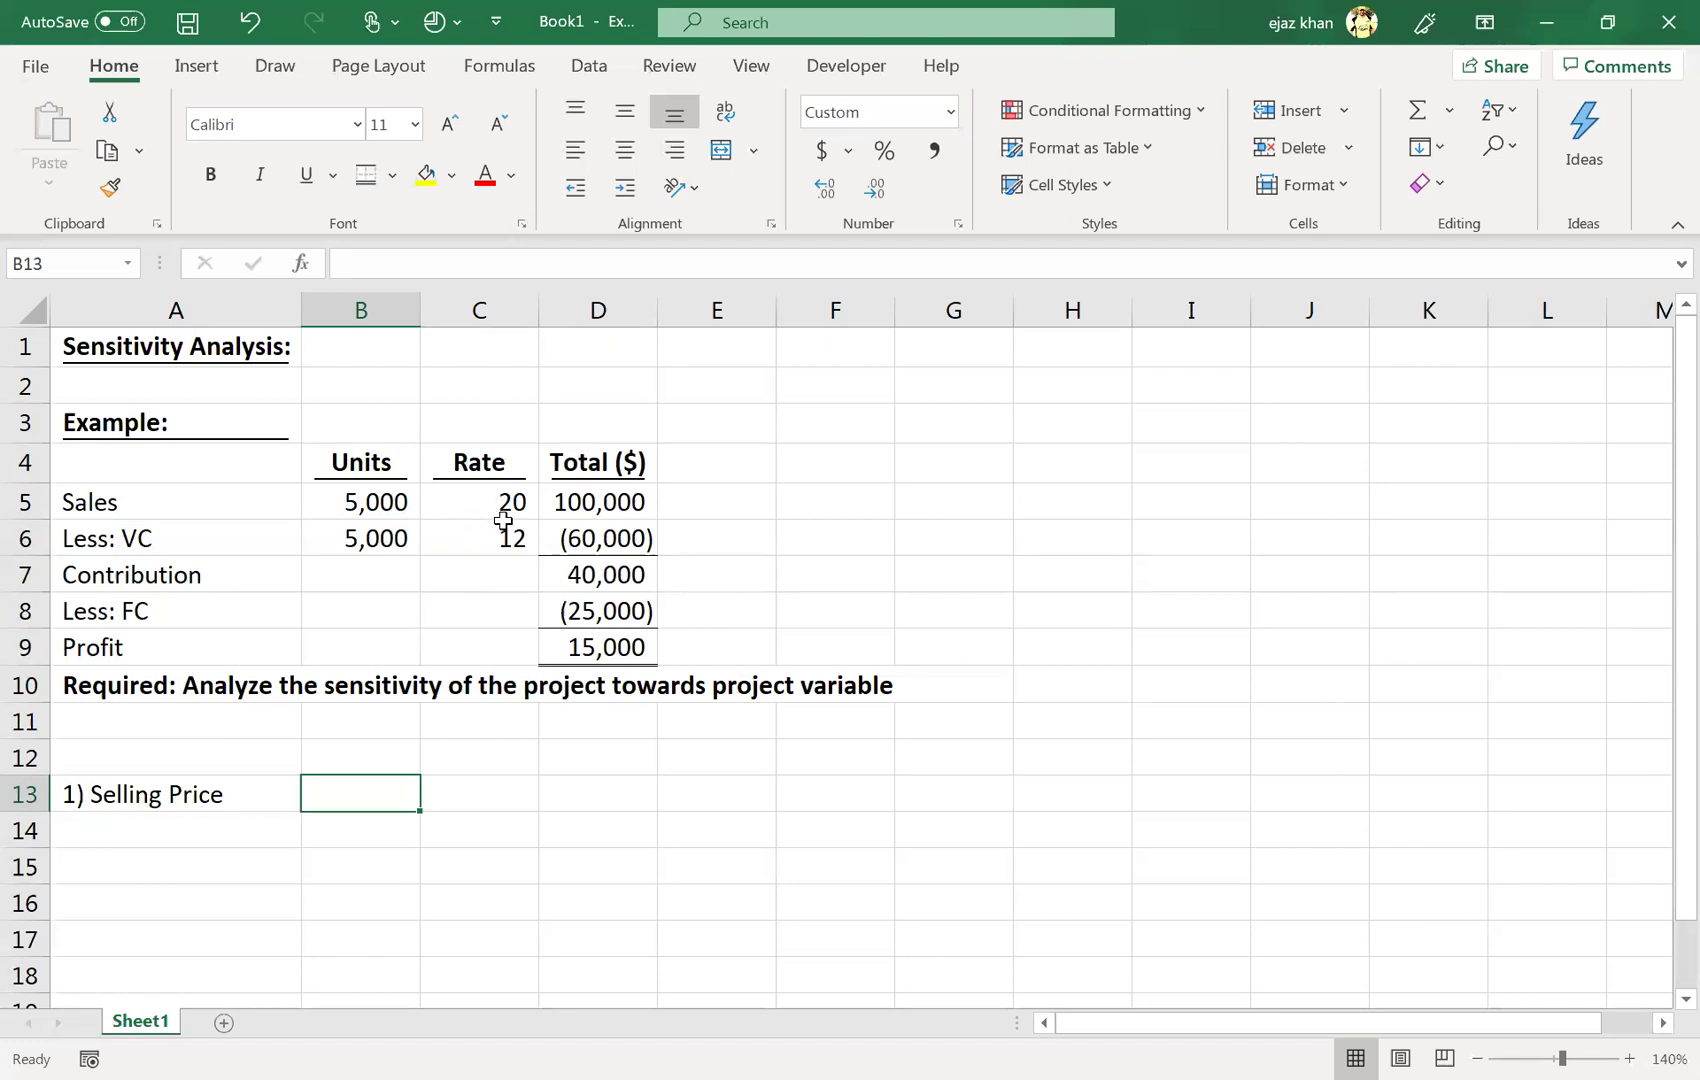
- Calculate the selling price sensitivity in B14 as profit divided by total sales, using =D9/D5
left_click(583, 642)
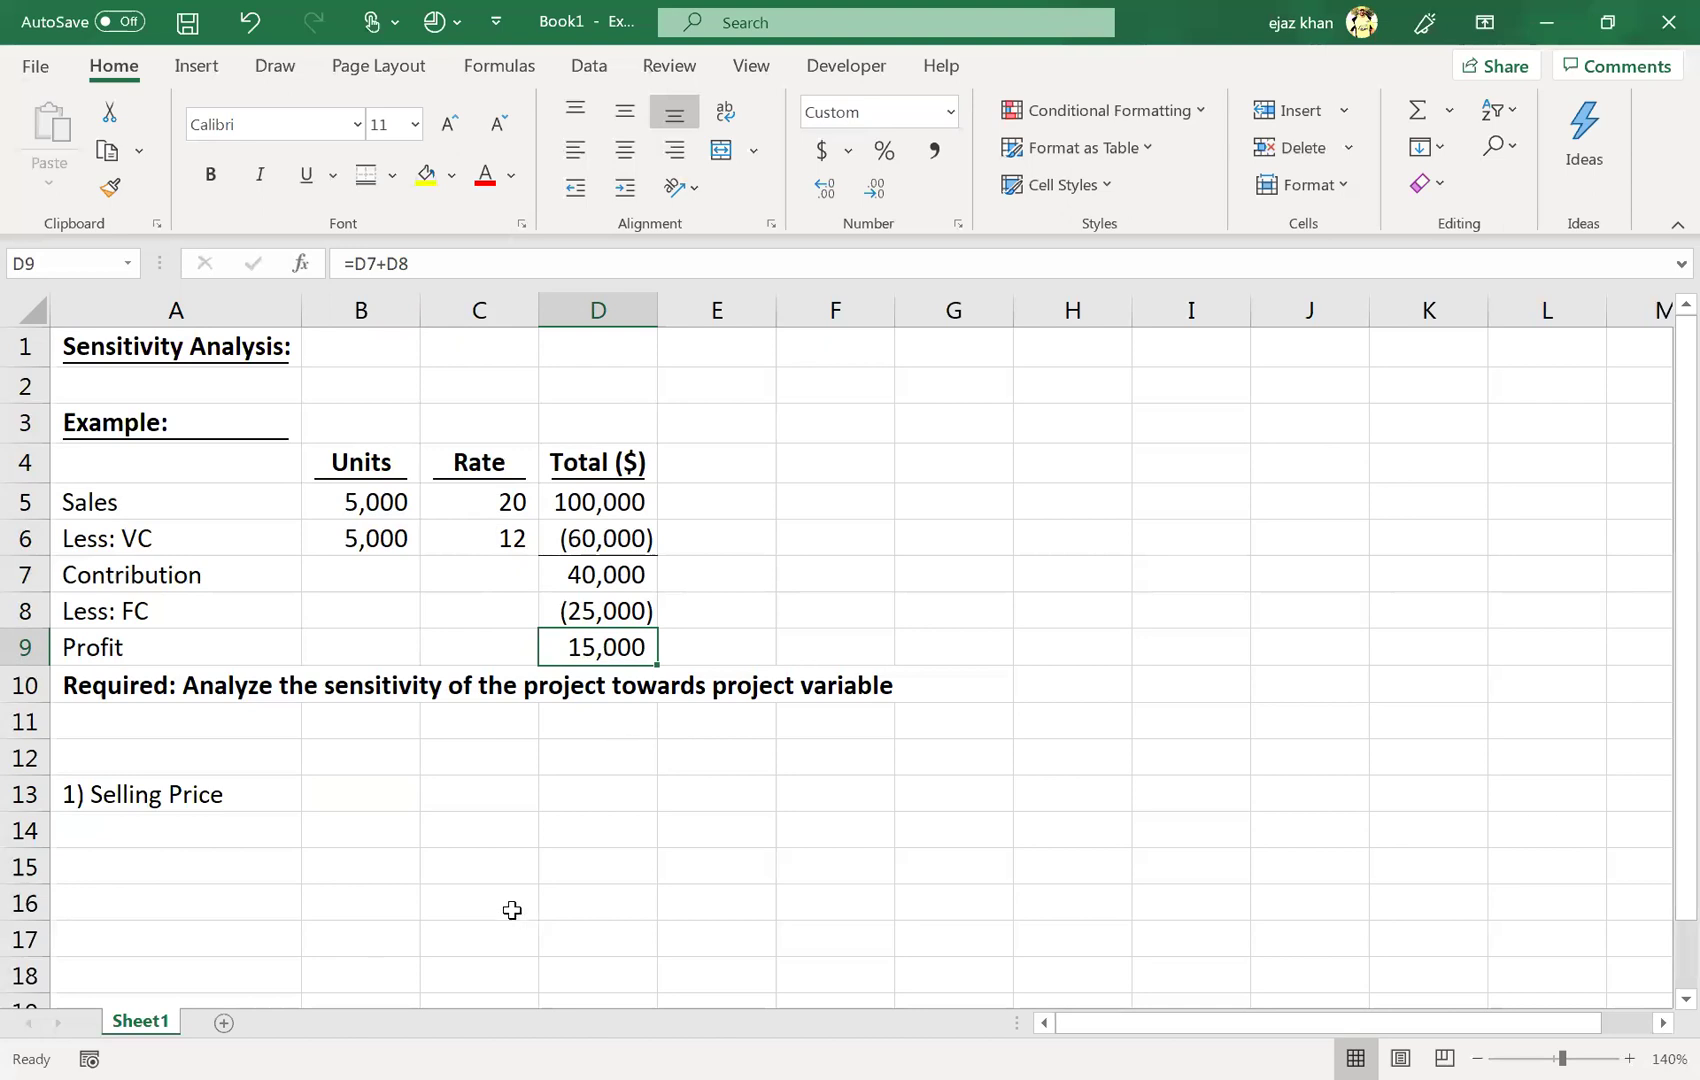
left_click(366, 795)
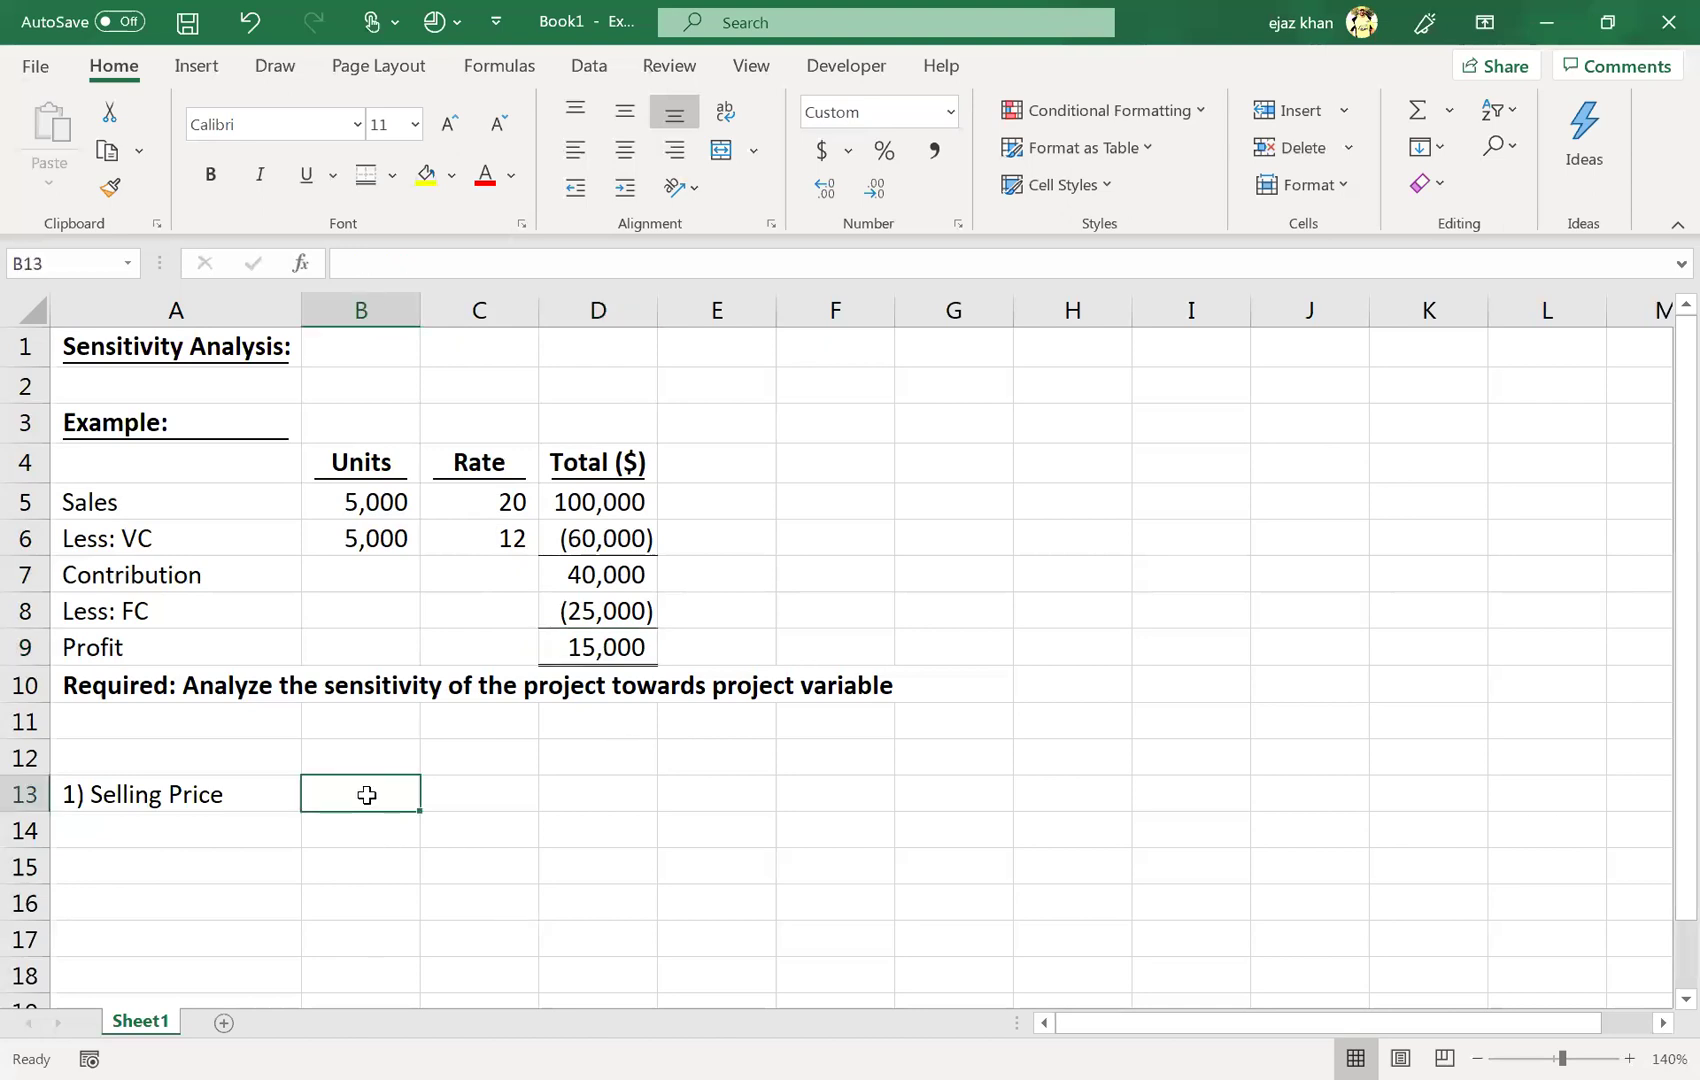
key("Return")
type("=")
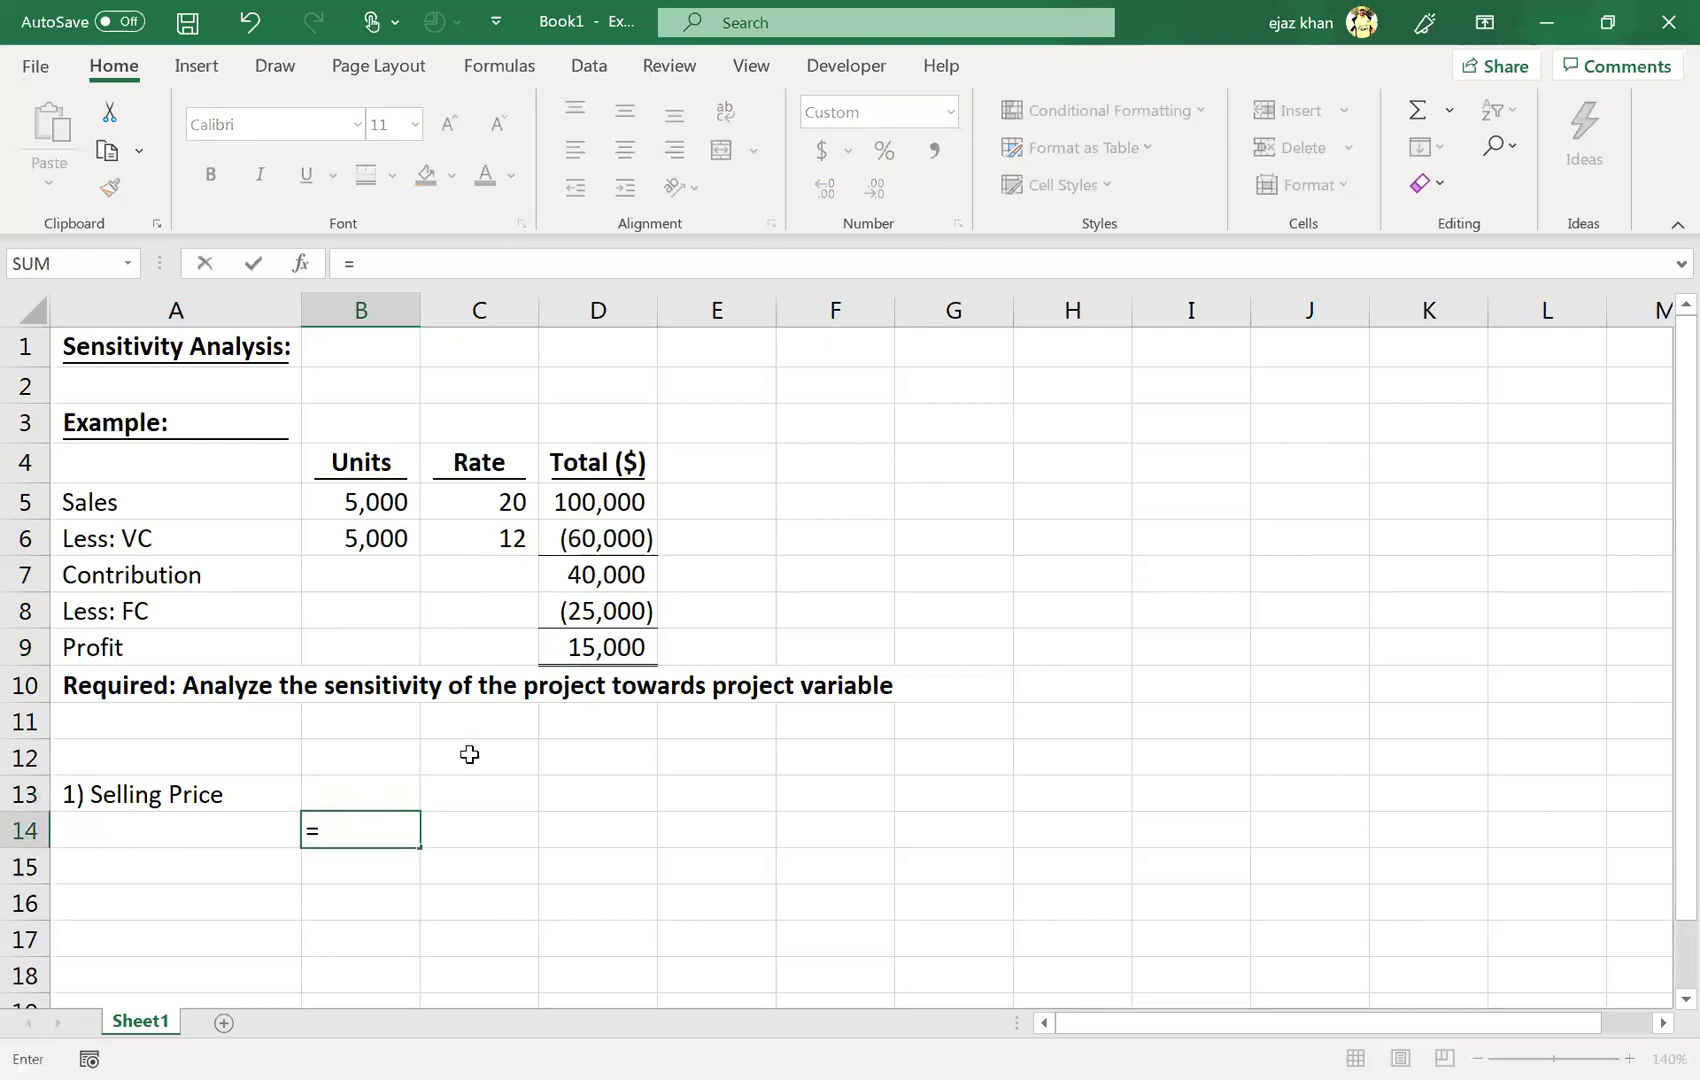
left_click(559, 649)
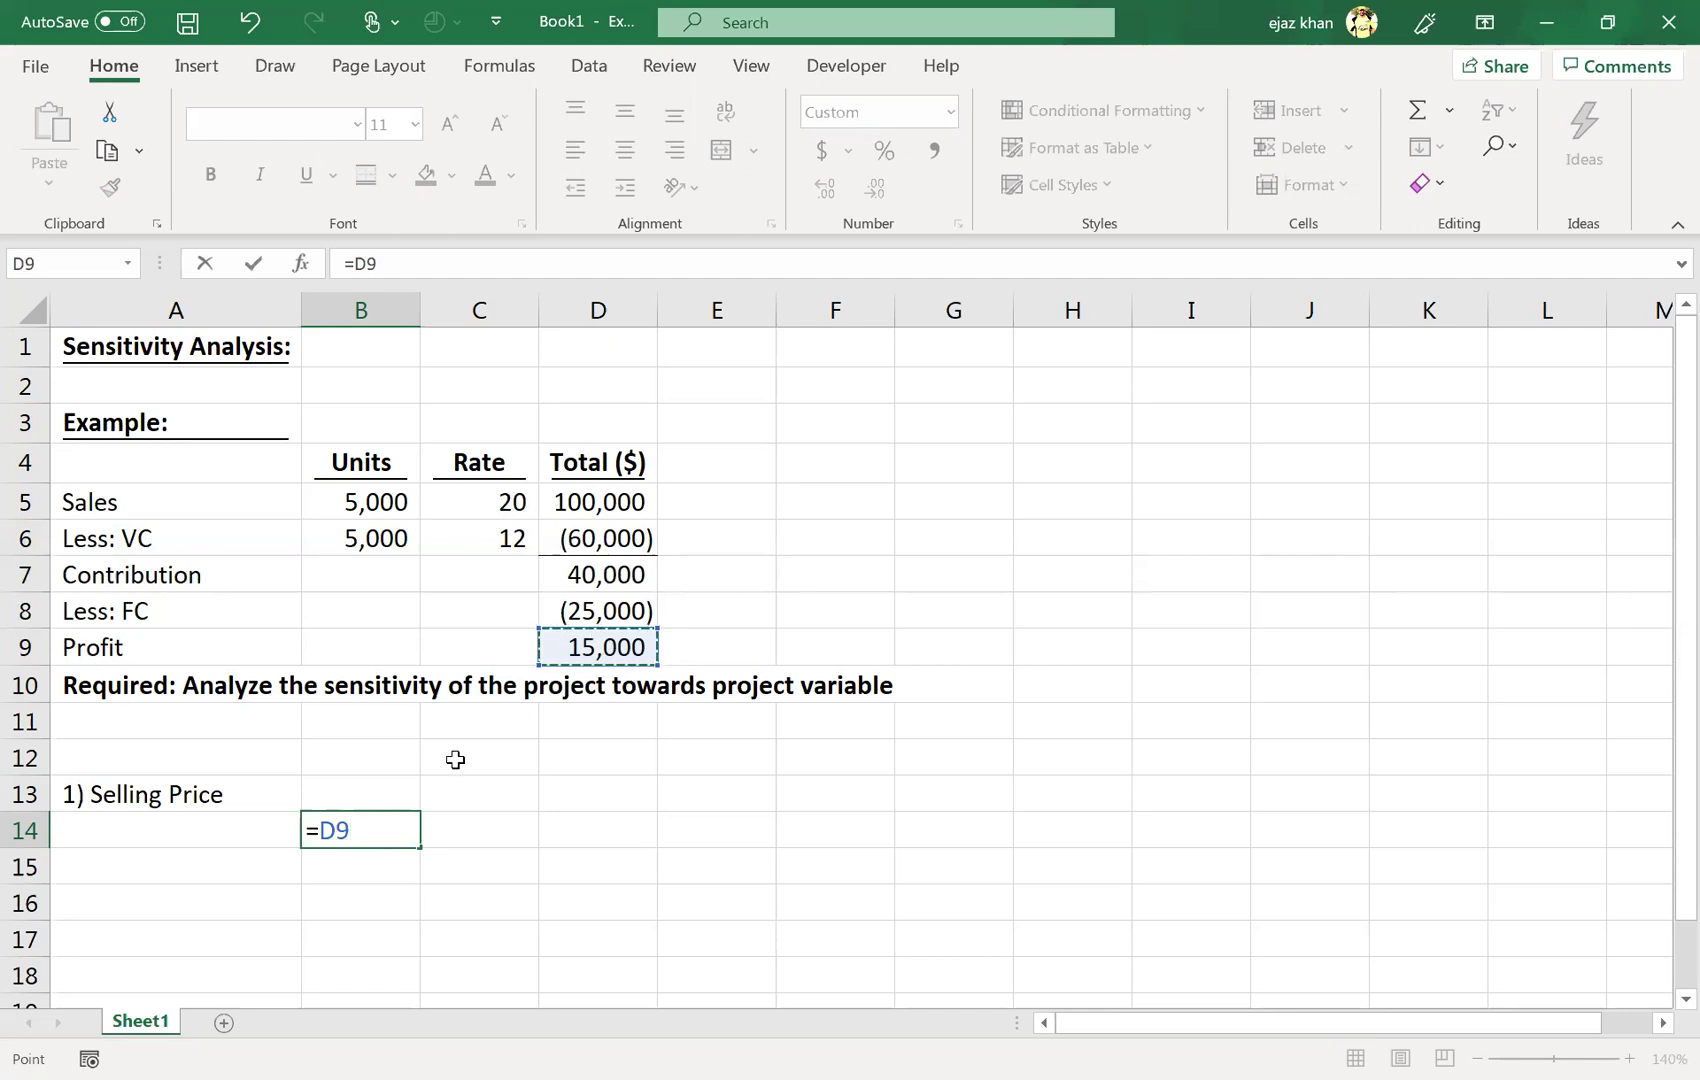
type("/")
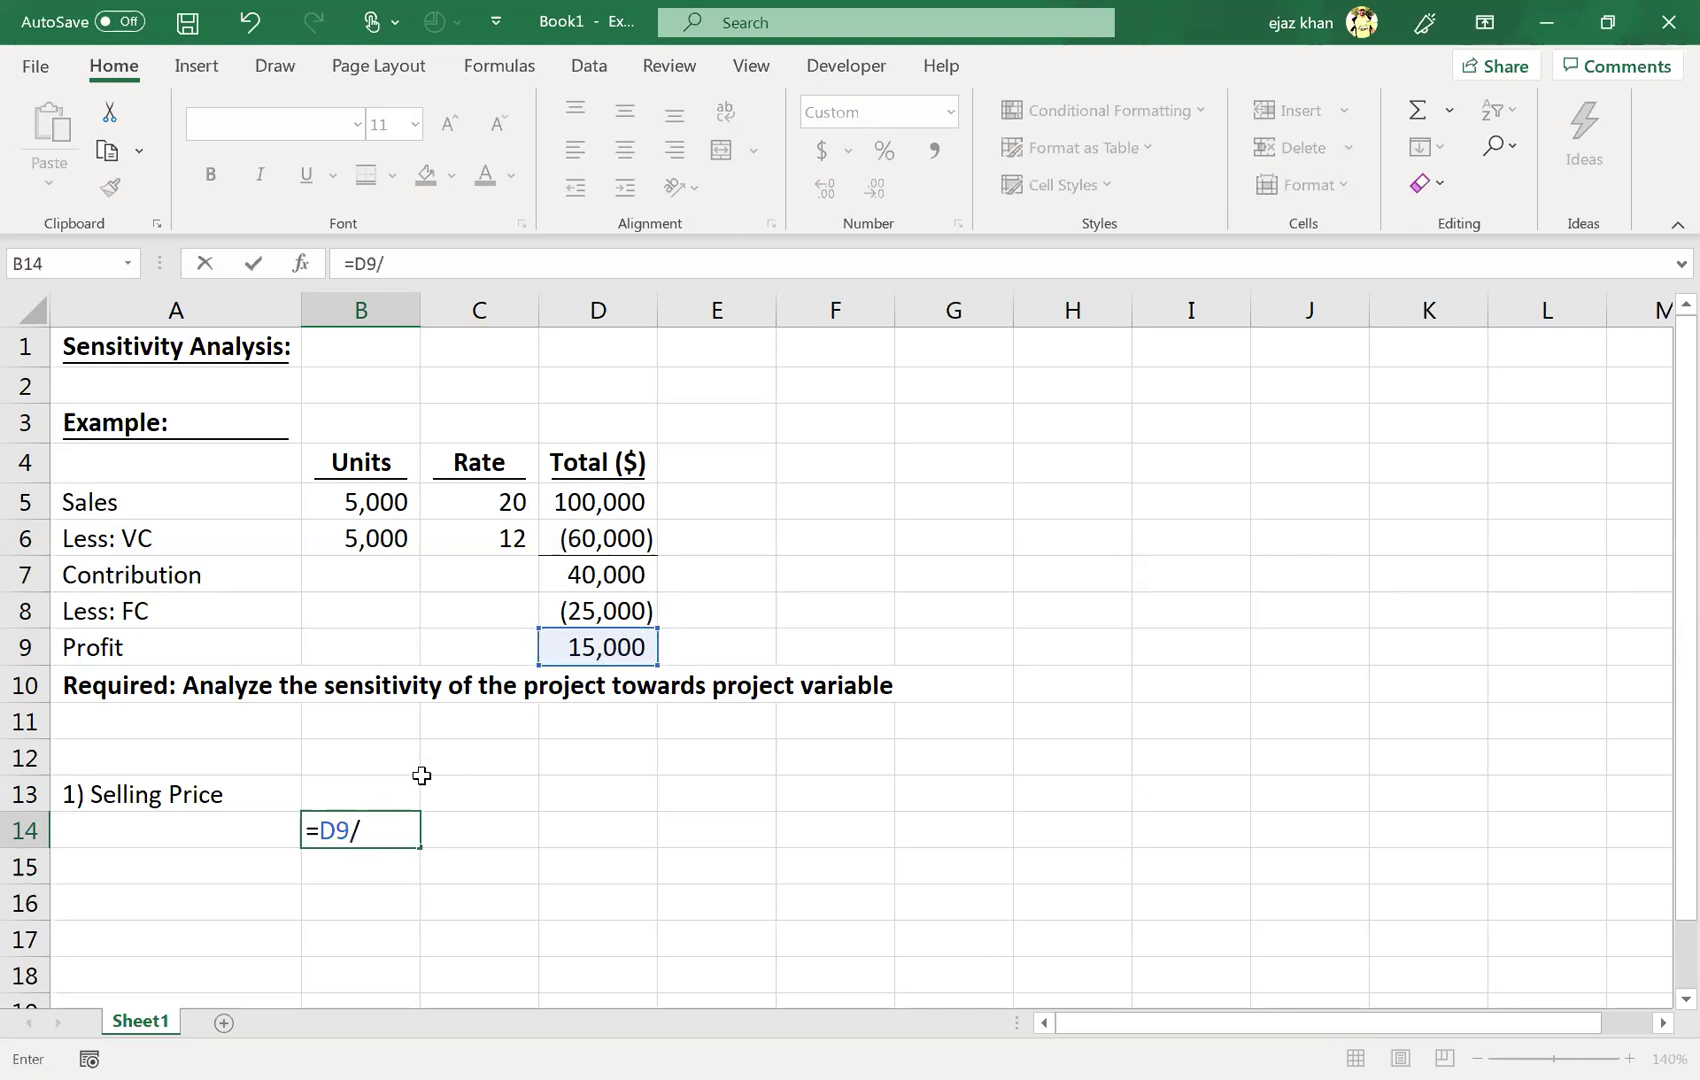
left_click(586, 508)
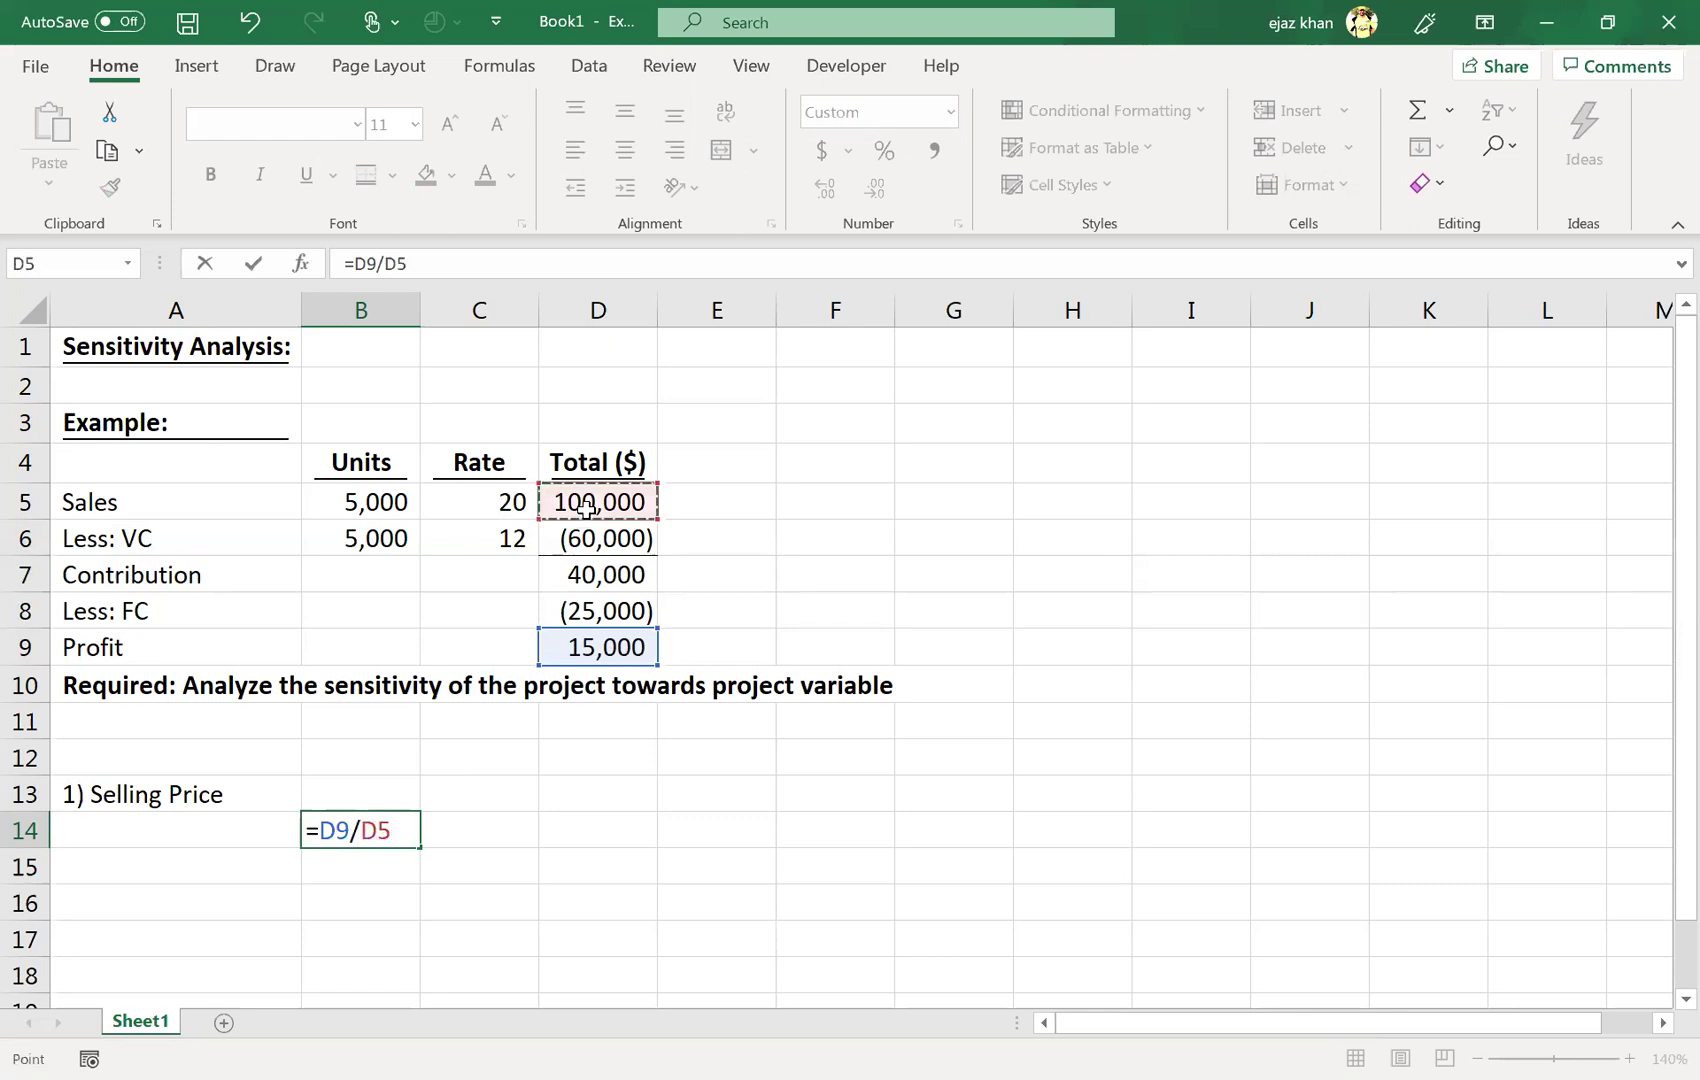
key("Return")
left_click(342, 837)
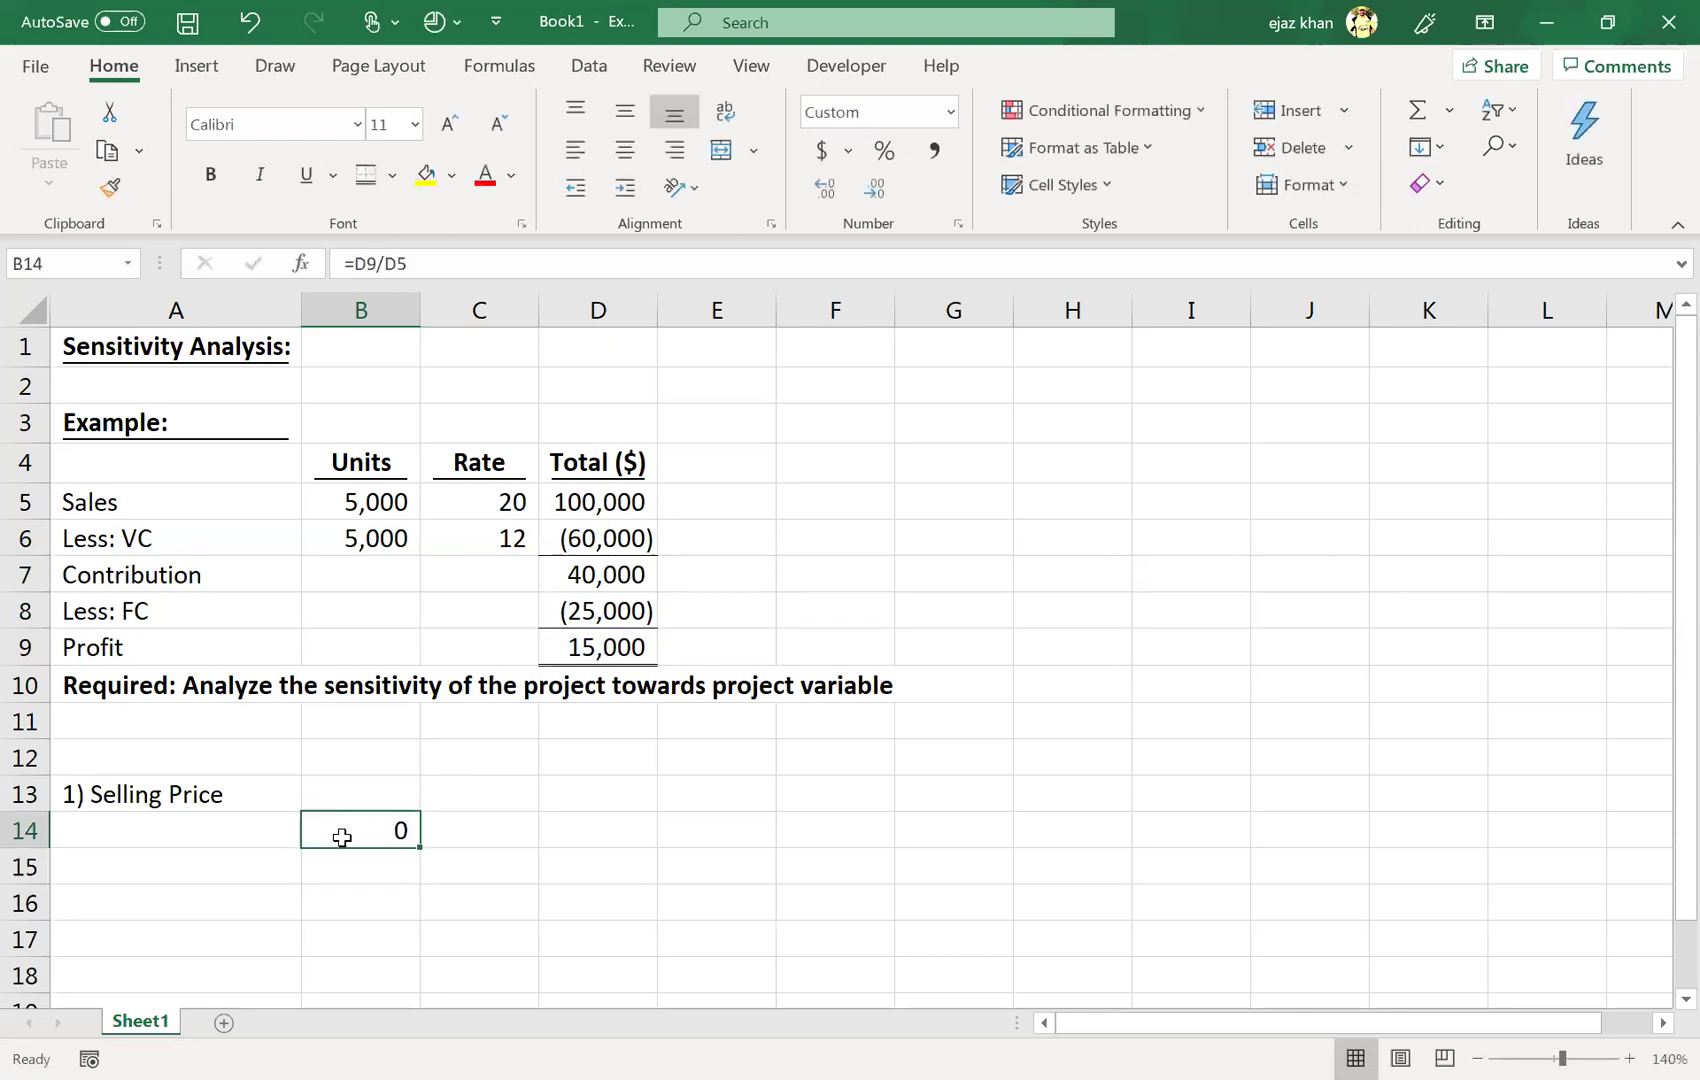
- Format the selling price sensitivity in B14 as a percentage
left_click(875, 160)
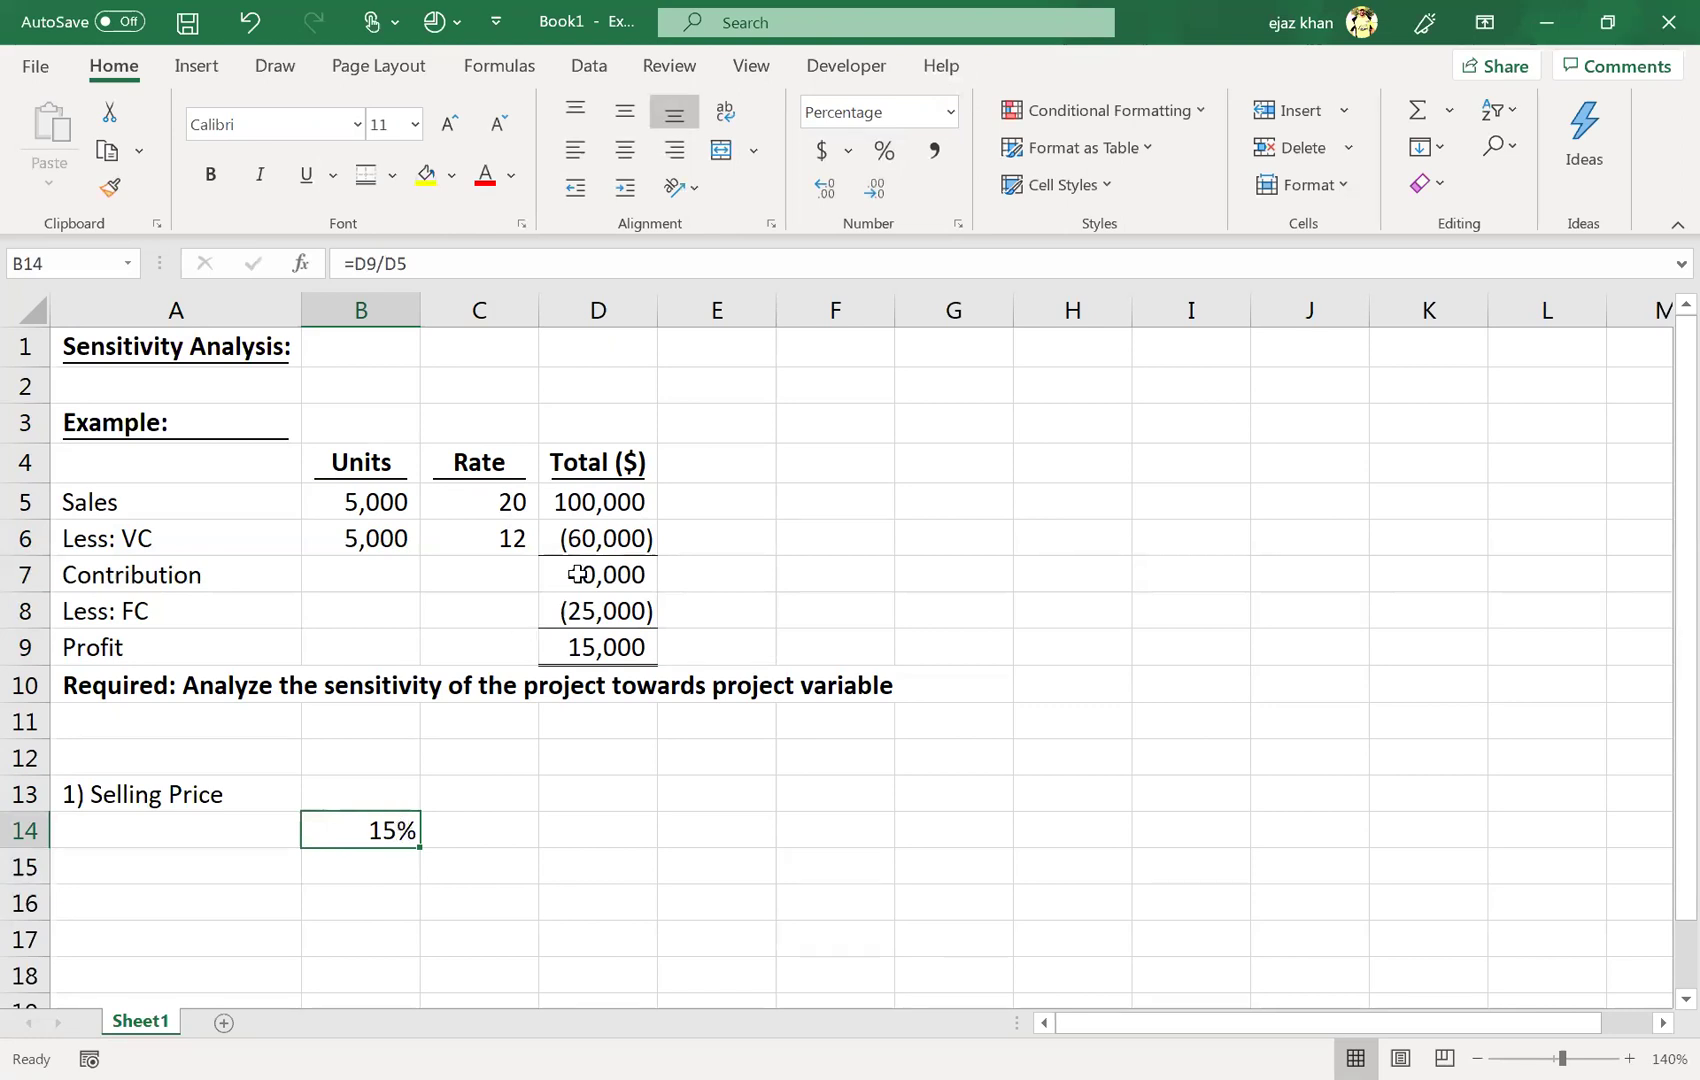
- Calculate sales after a 15% reduction beside the sales total, entering =D5*85% in E5
left_click(633, 504)
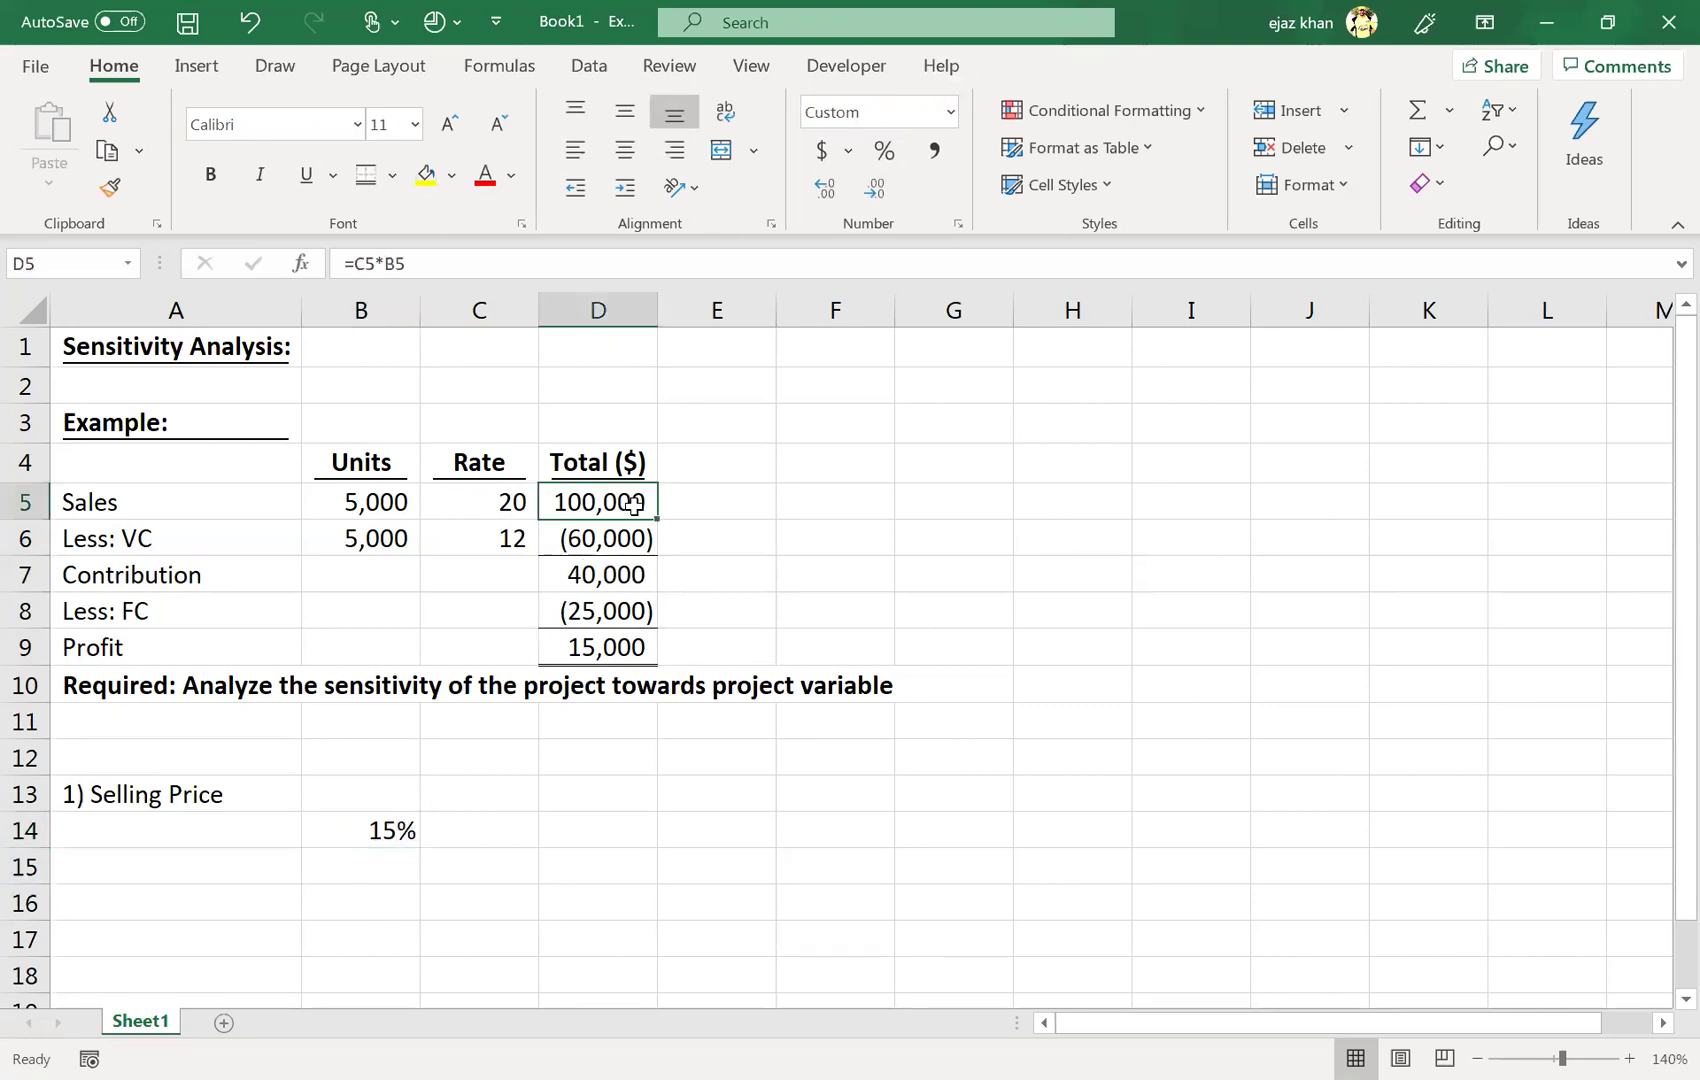
left_click(712, 506)
type("=")
key("Left")
type("*85%")
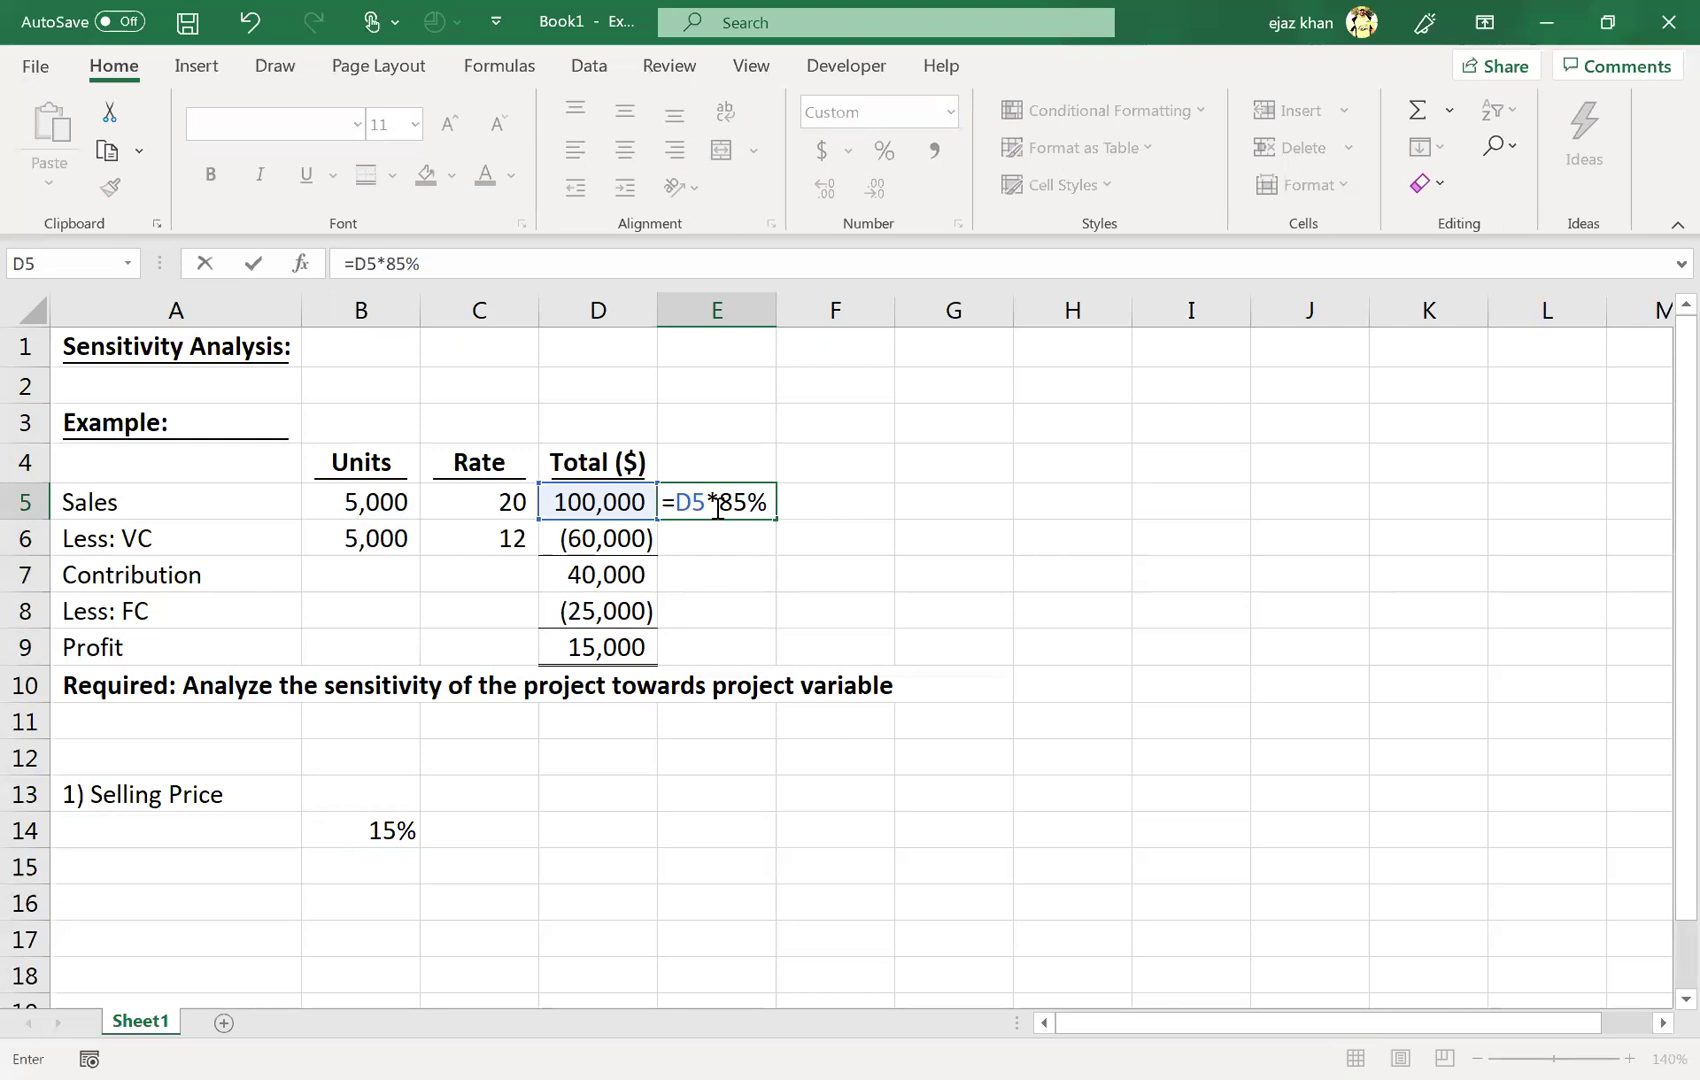
key("Return")
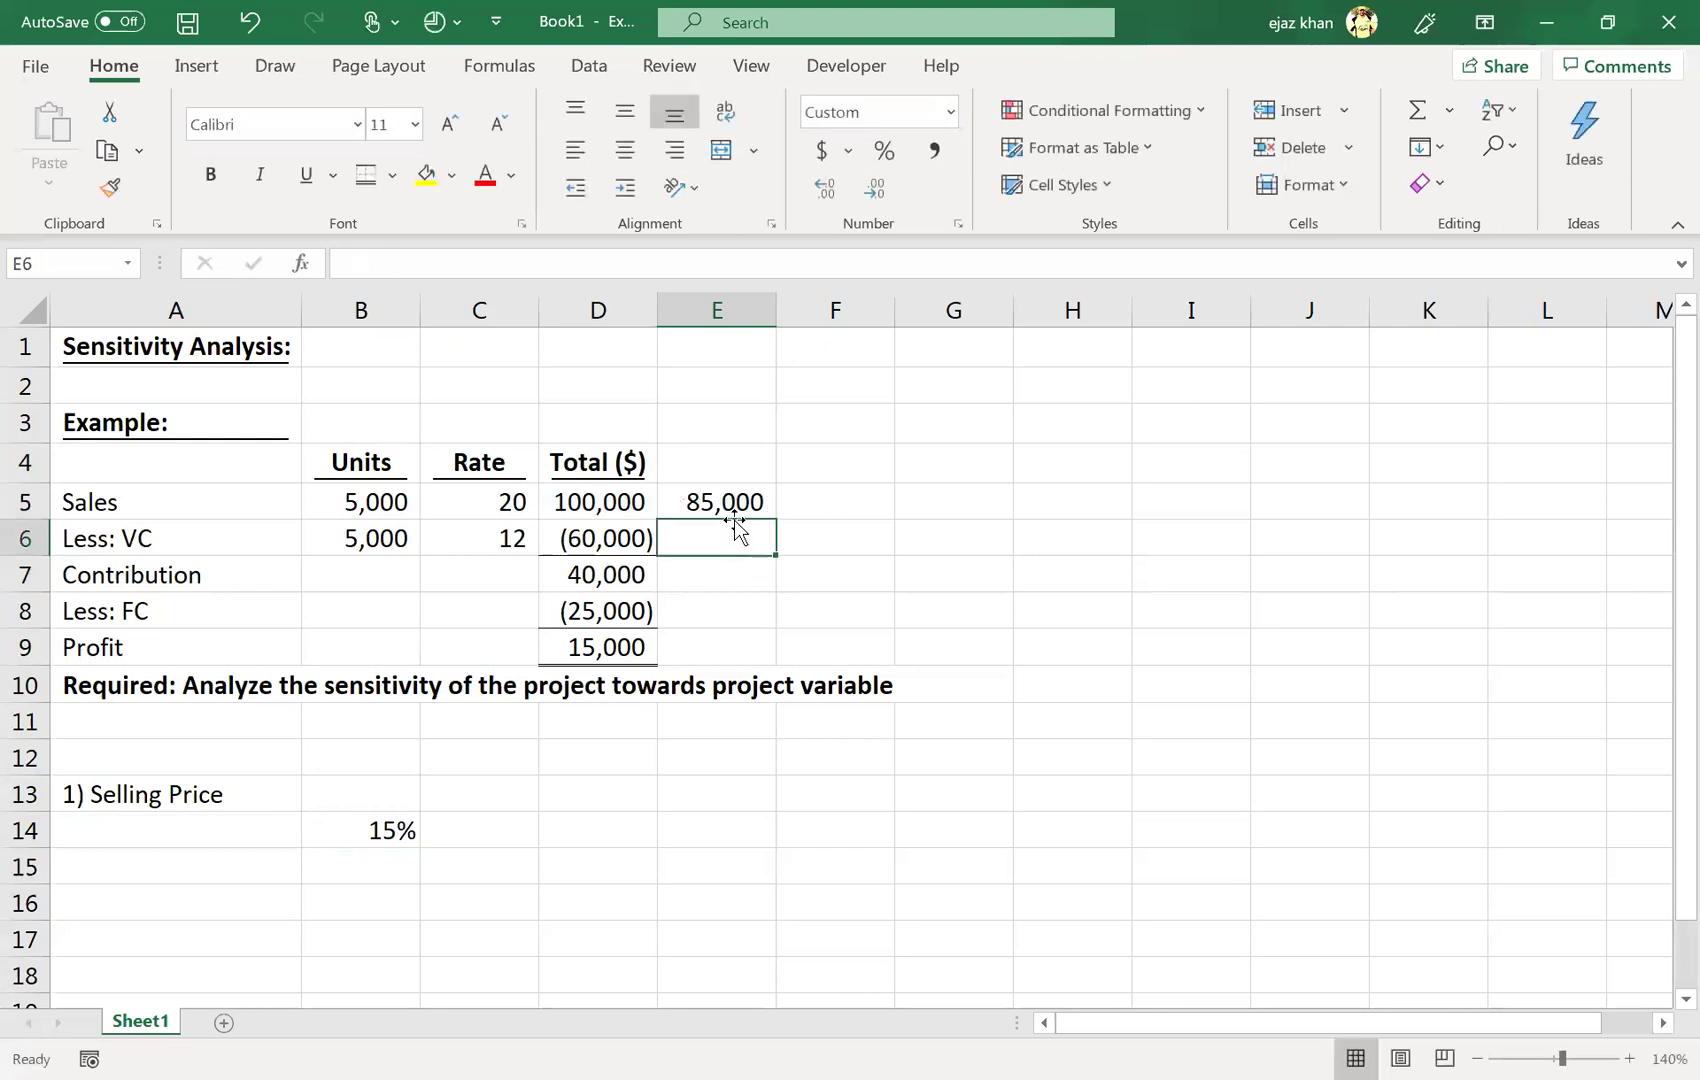
left_click(717, 497)
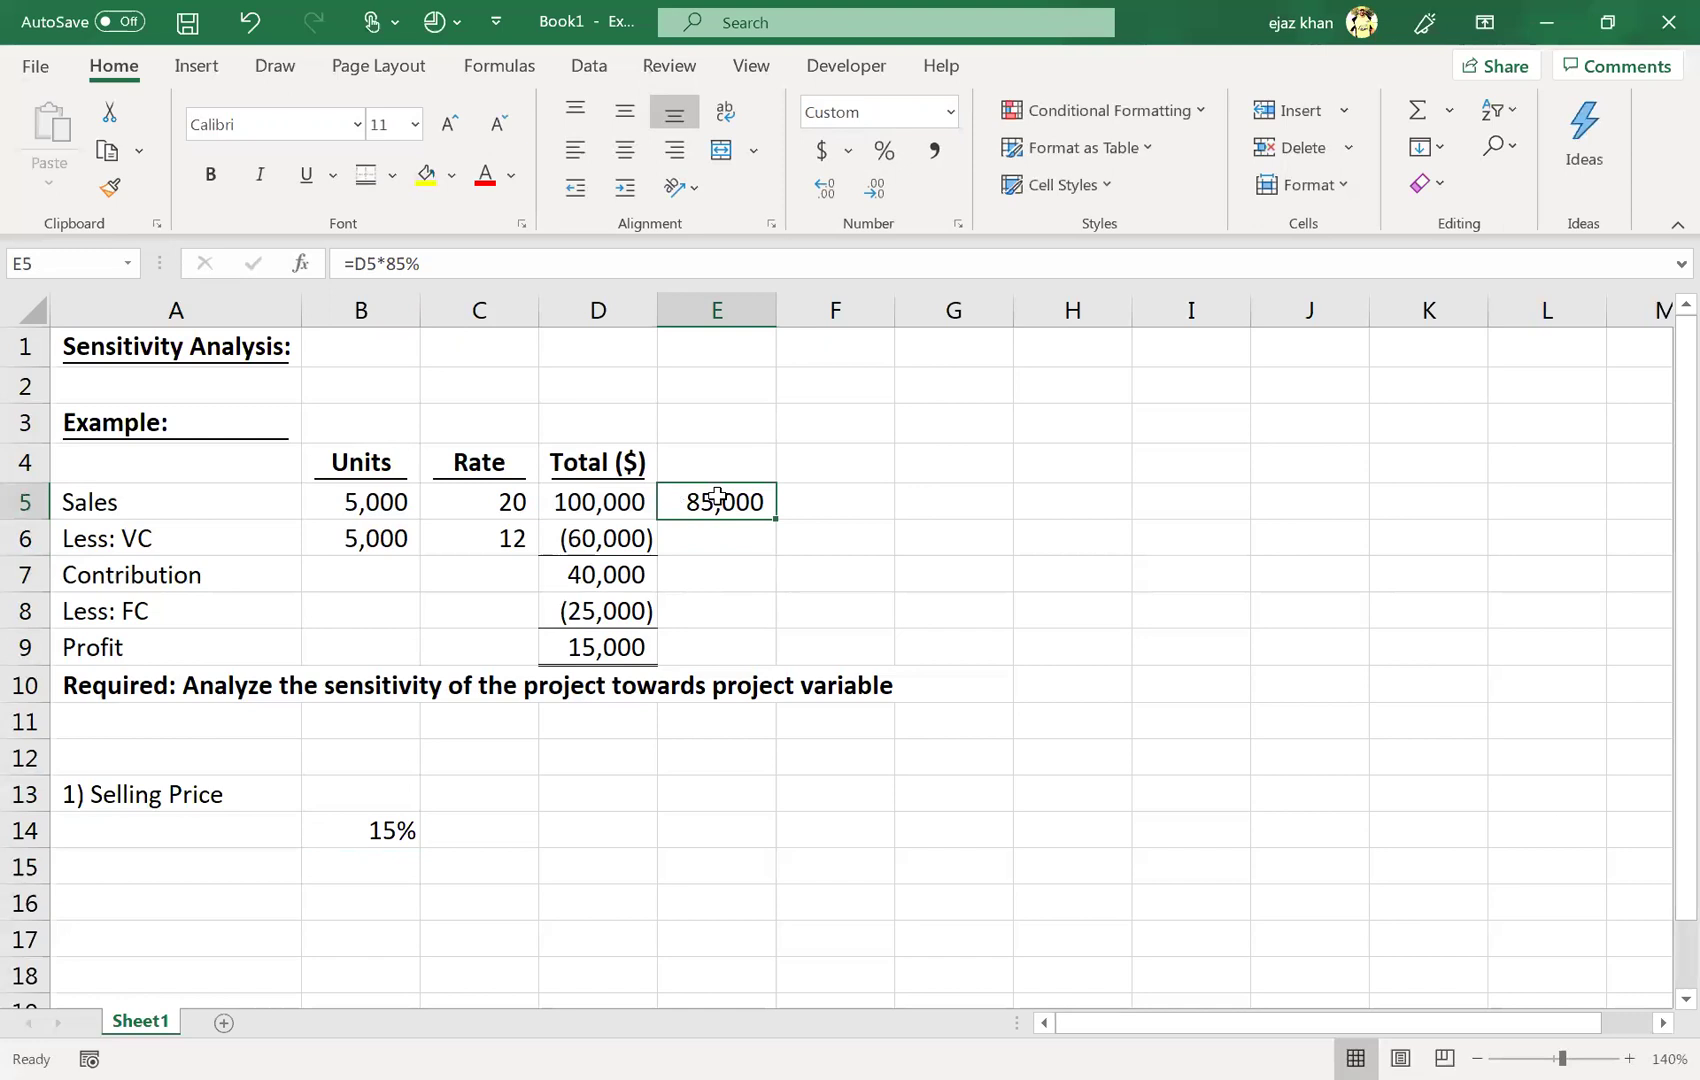
- Carry the variable cost total across into E6 with =D6, checking its units and rate
left_click(694, 562)
left_click(688, 543)
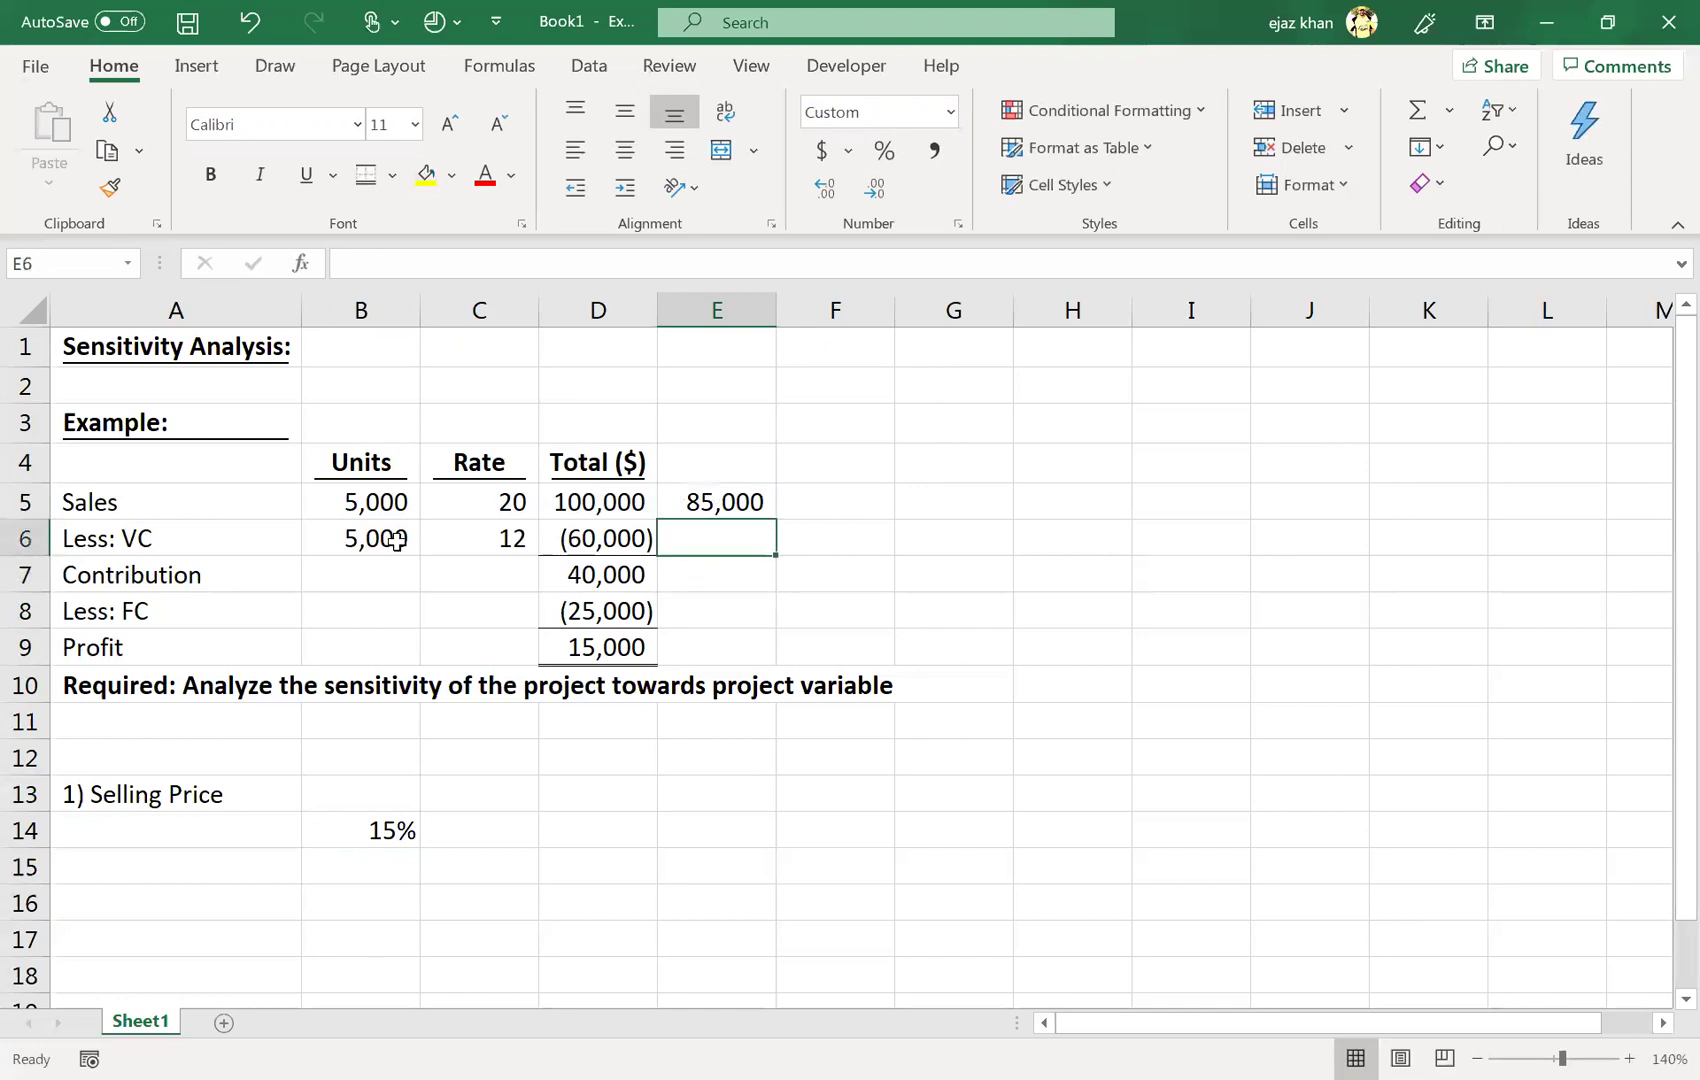
left_click(397, 540)
left_click(478, 558)
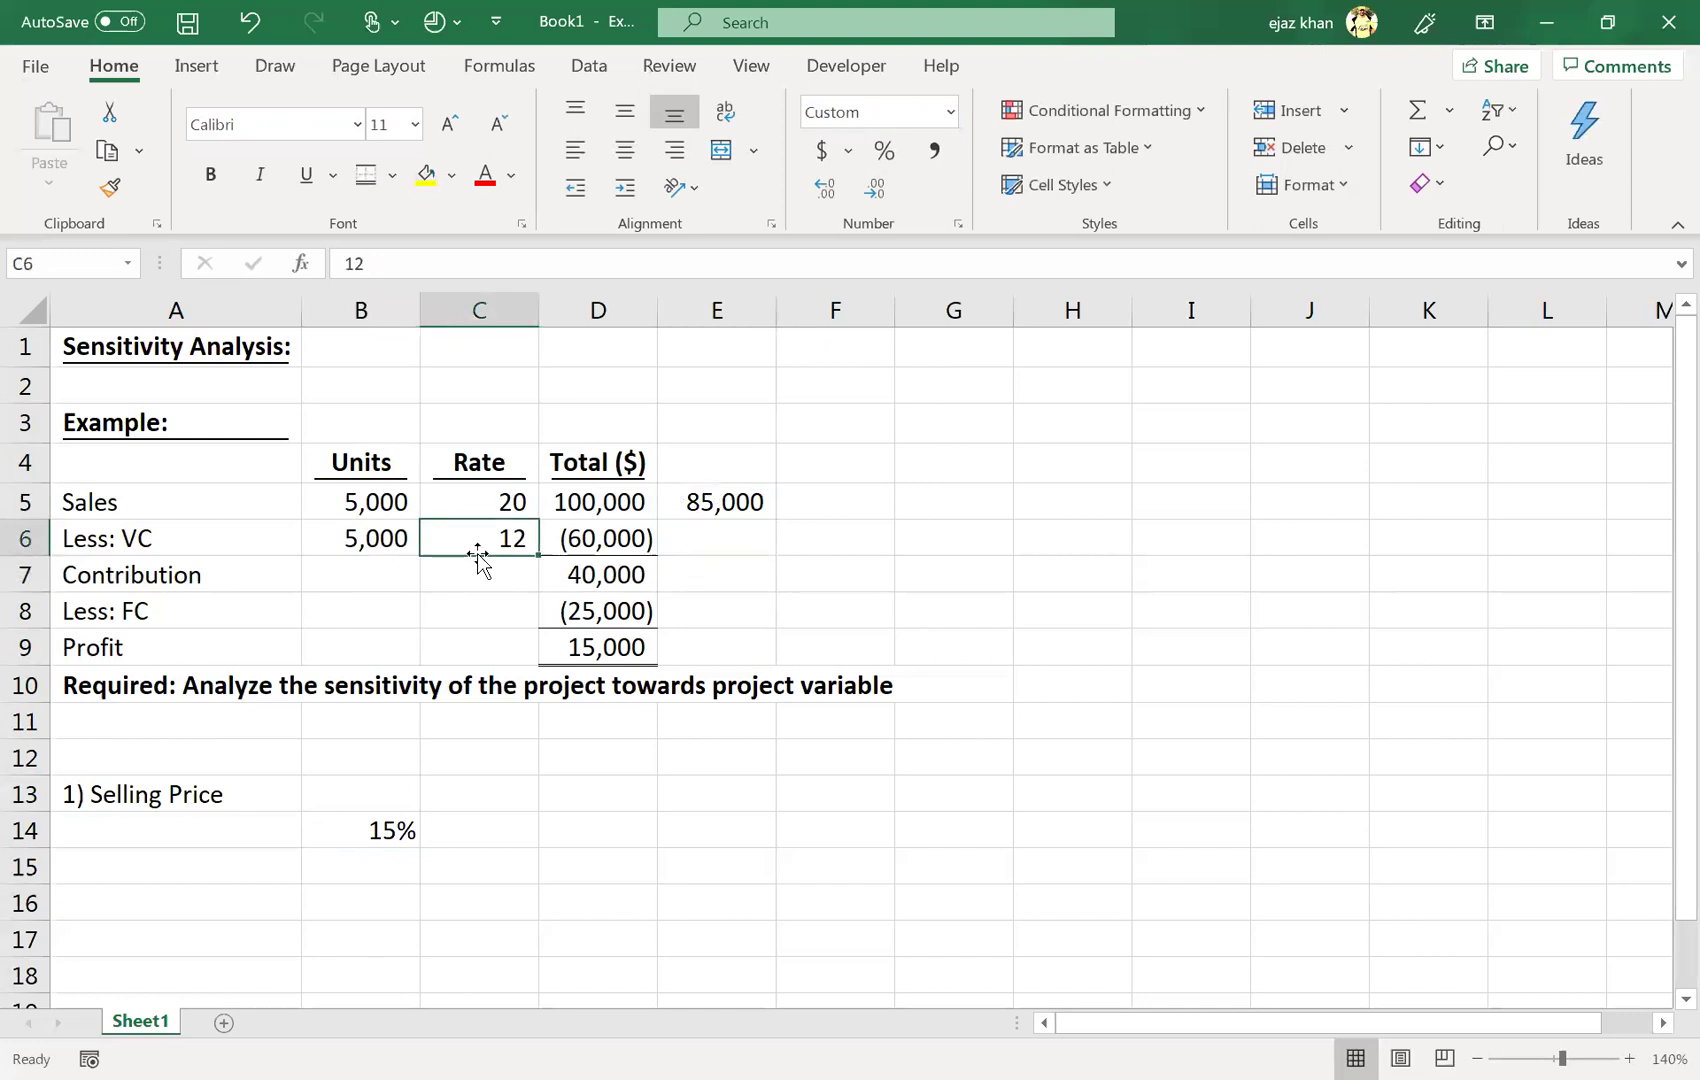
left_click(684, 540)
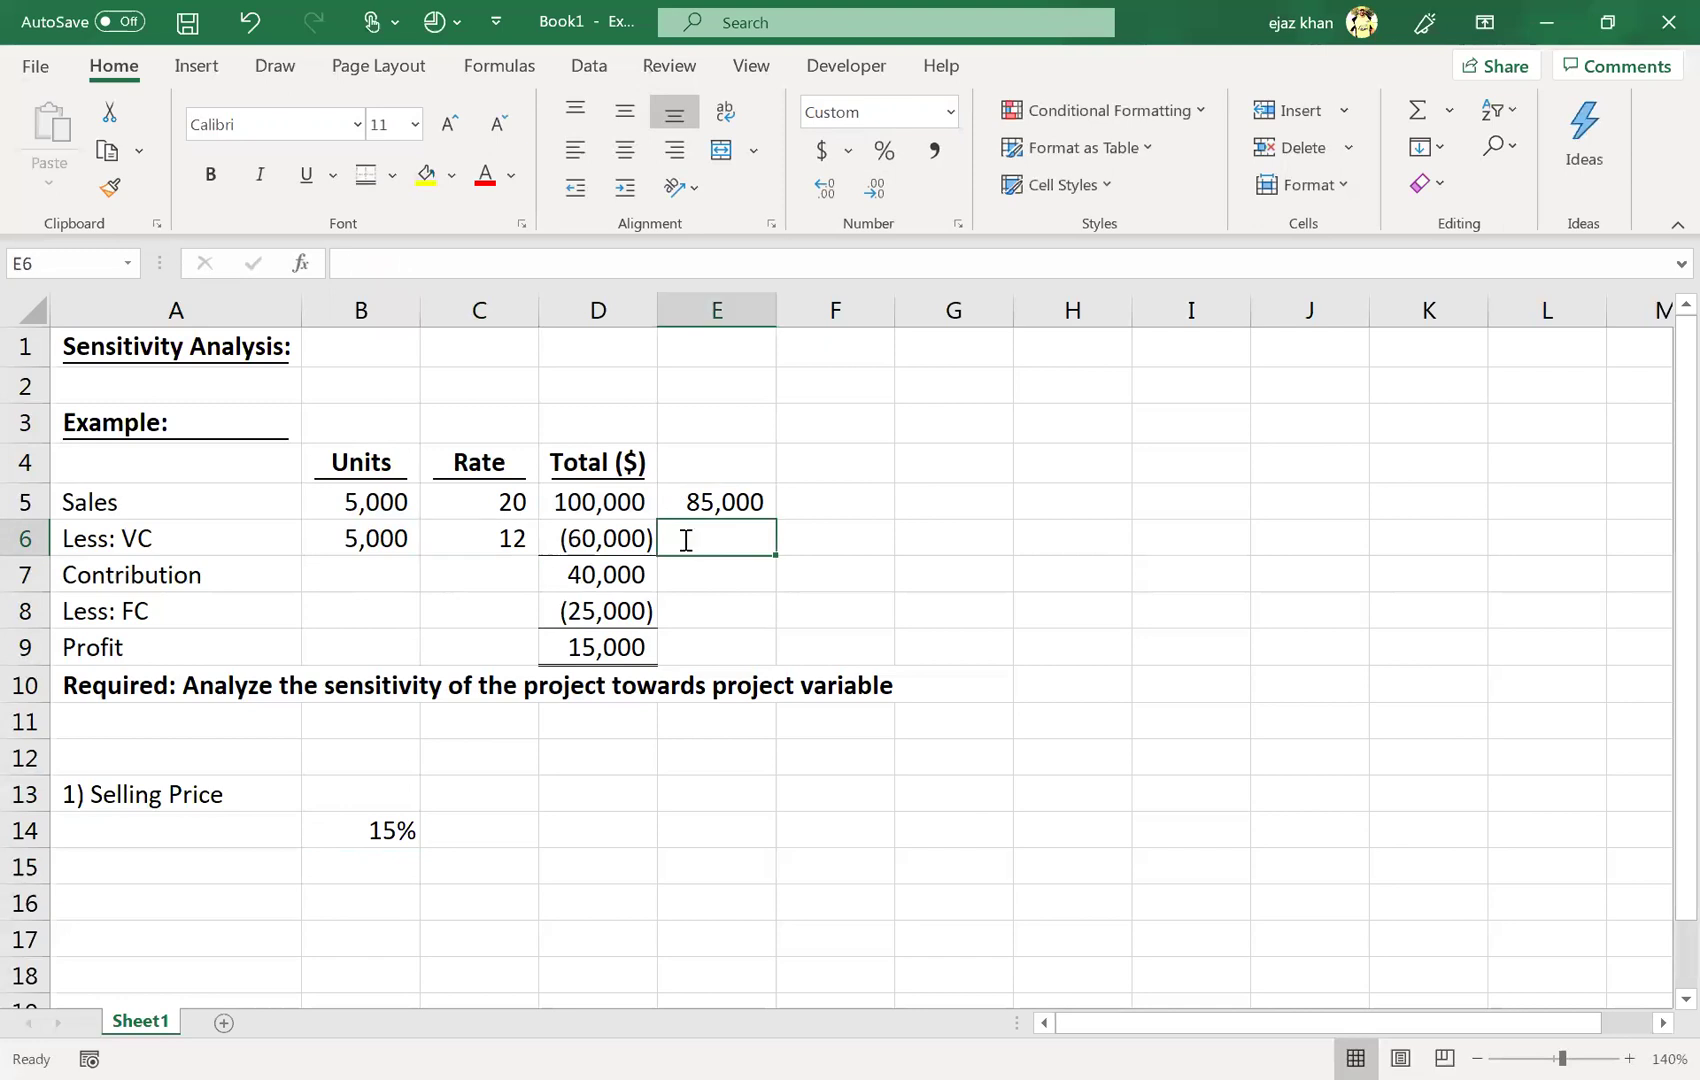
type("=")
key("Left")
key("Return")
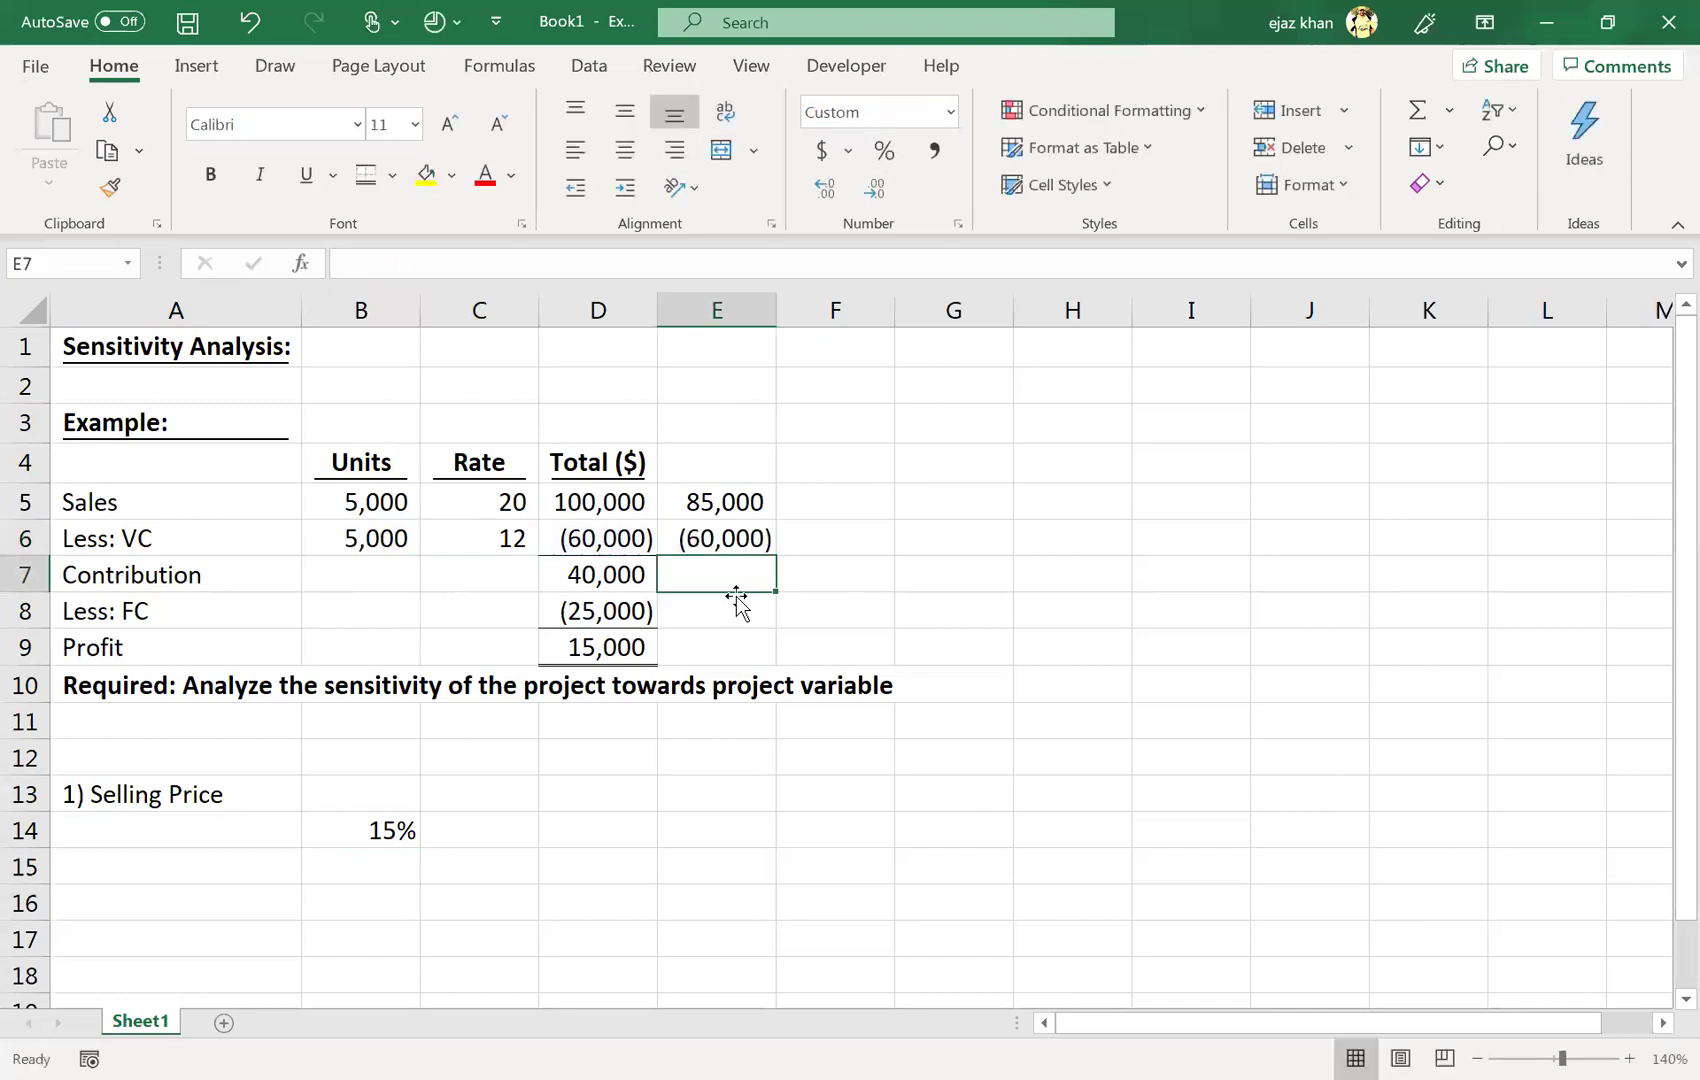
- Calculate the contribution for the reduced sales in E7 using =E5+E6
type("=")
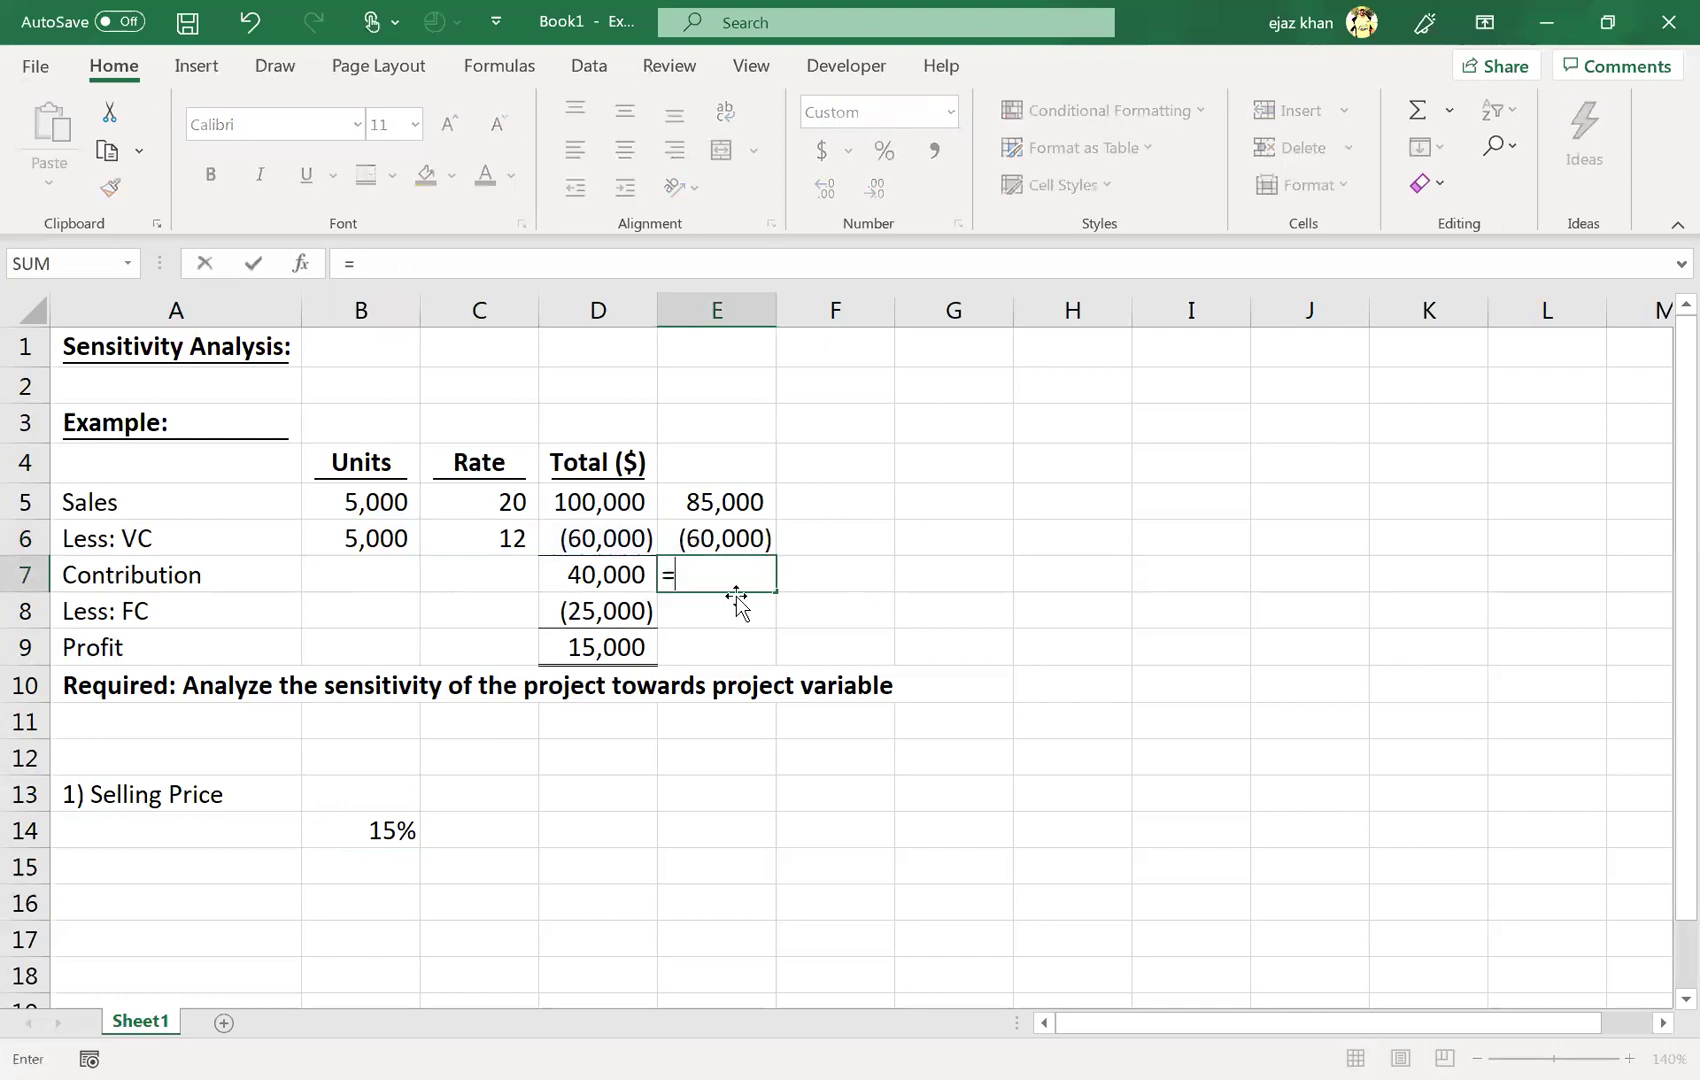
key("Up")
key("Up")
type("+")
key("Up")
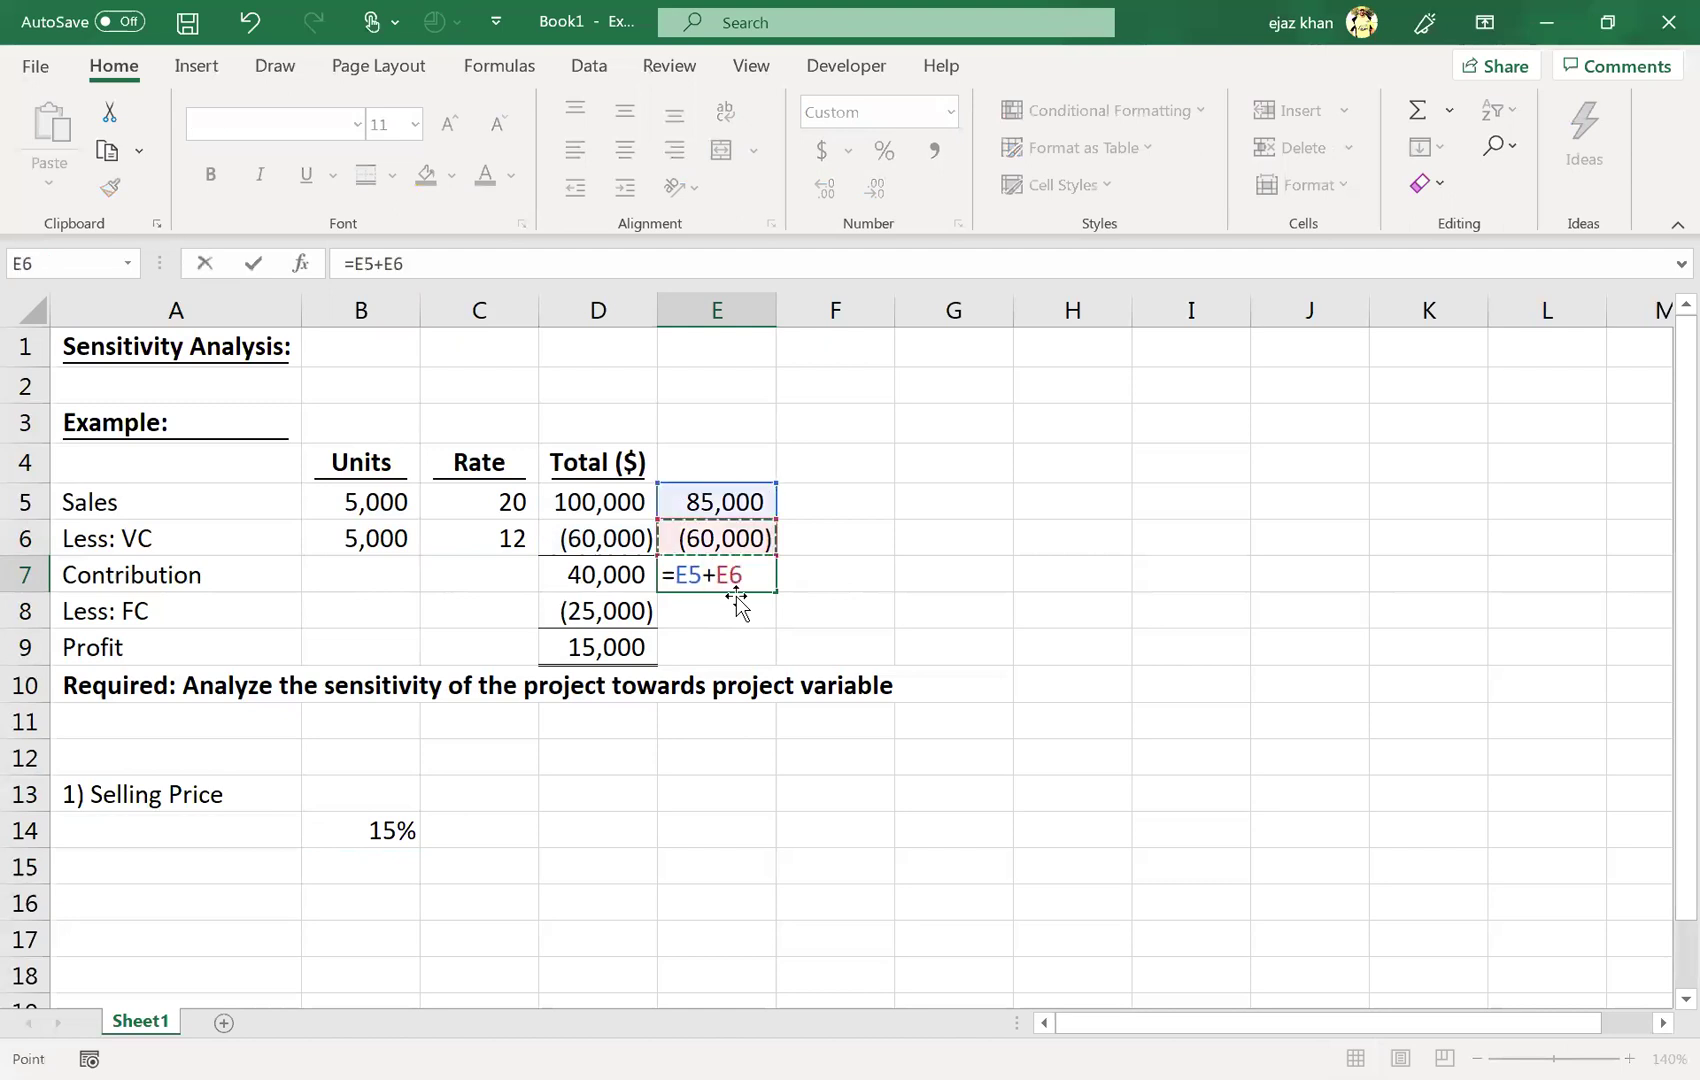
key("Return")
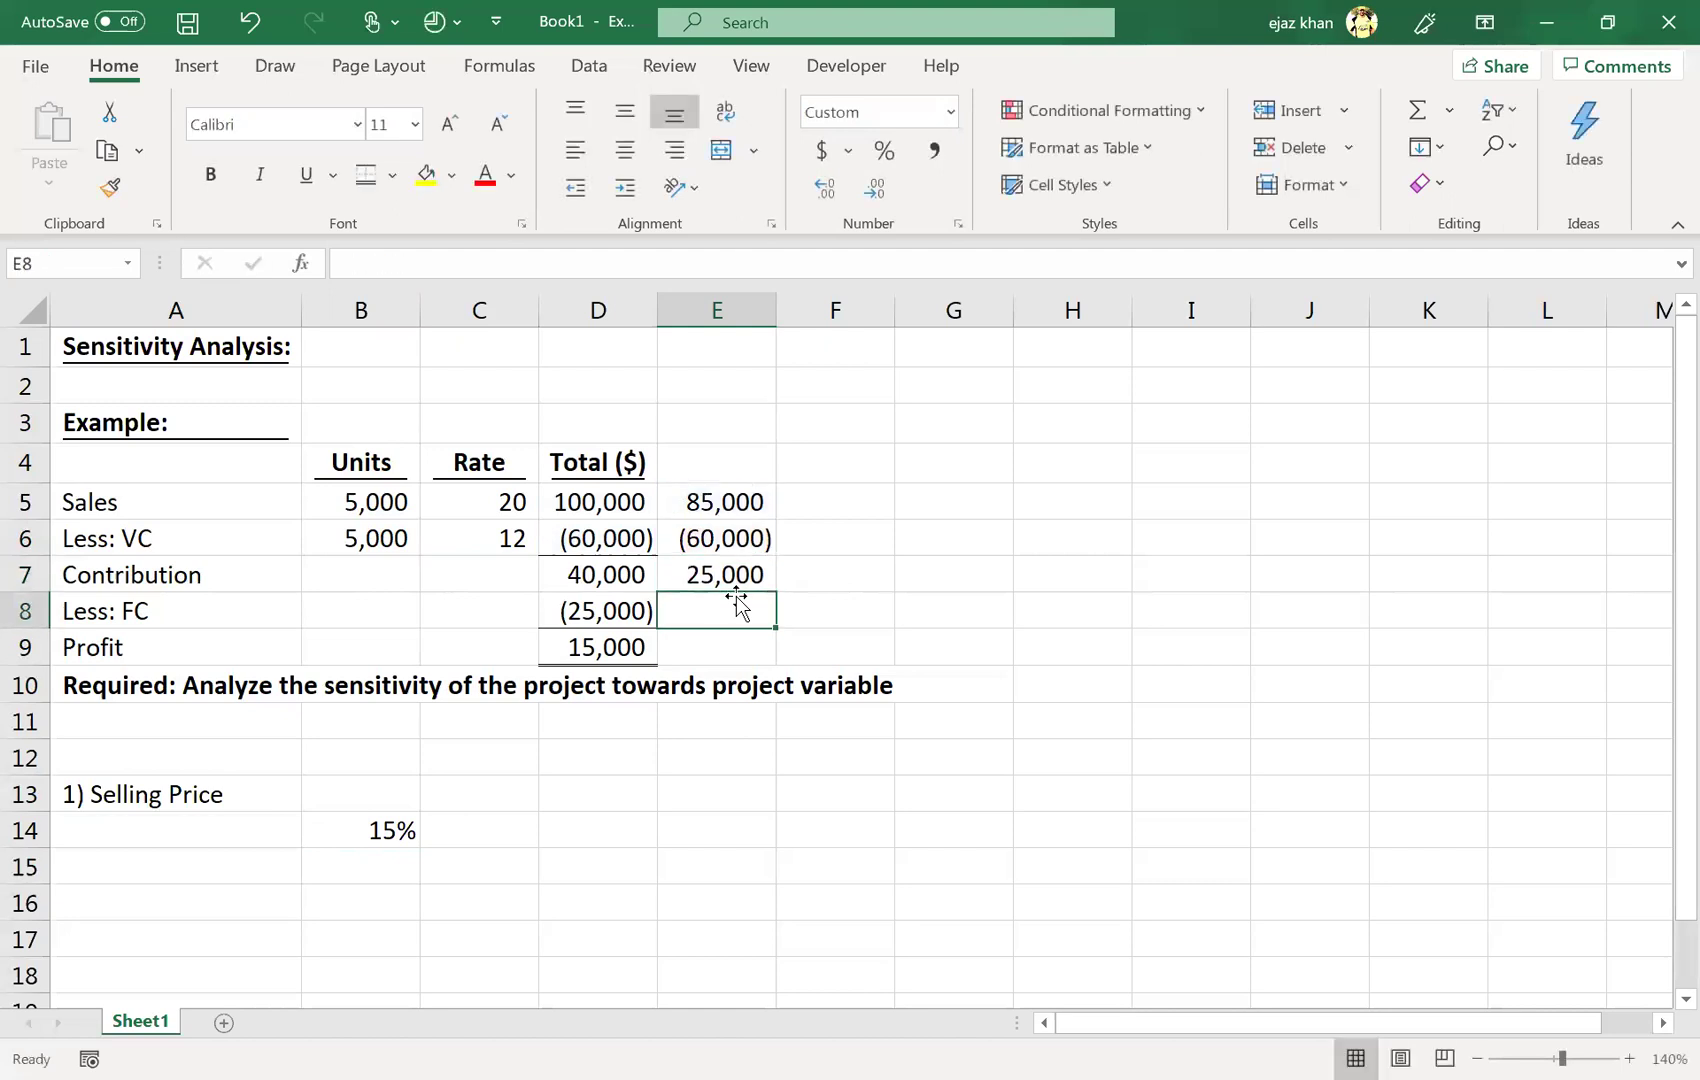
- Carry the fixed cost across into E8 with =D8
type("=")
key("Left")
key("Return")
left_click(737, 600)
- Calculate the profit for the reduced sales in E9 using =E7+E8
key("Down")
type("=")
key("Up")
key("Up")
type("+")
key("Up")
key("Return")
key("Up")
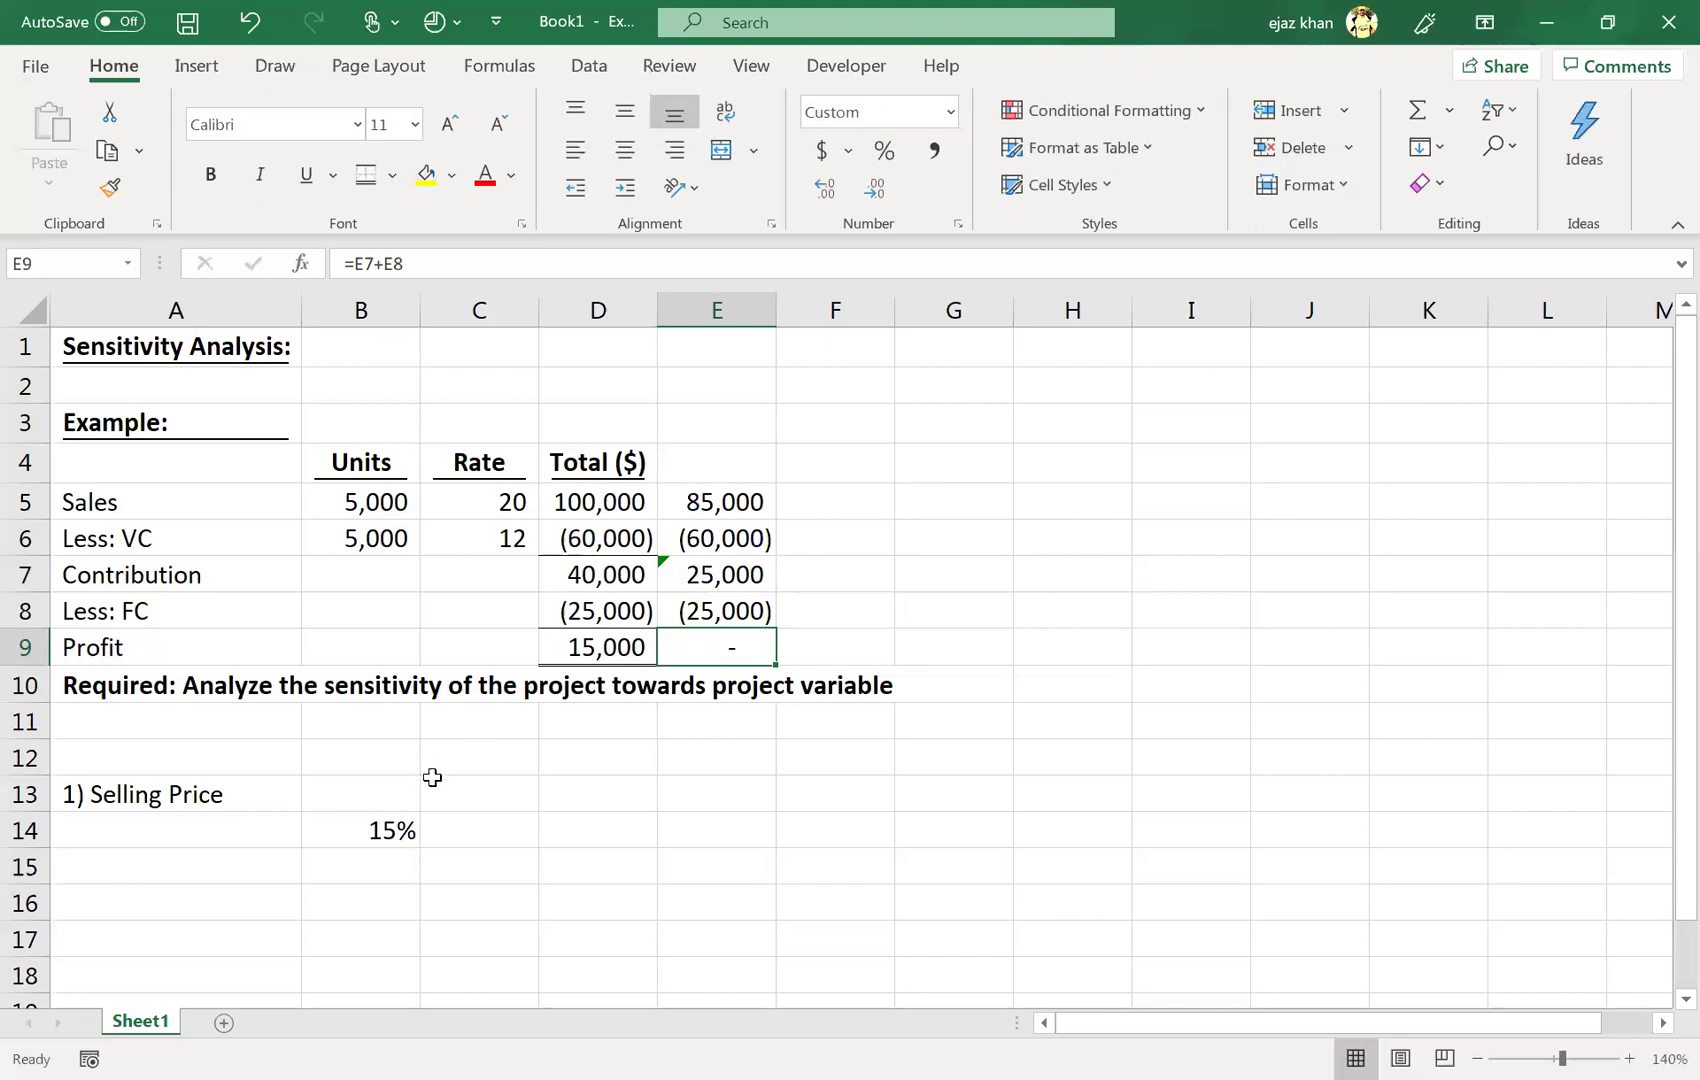
- Recheck the selling price sensitivity against the selling rate and clear the trial calculation from E5:E9
left_click(356, 826)
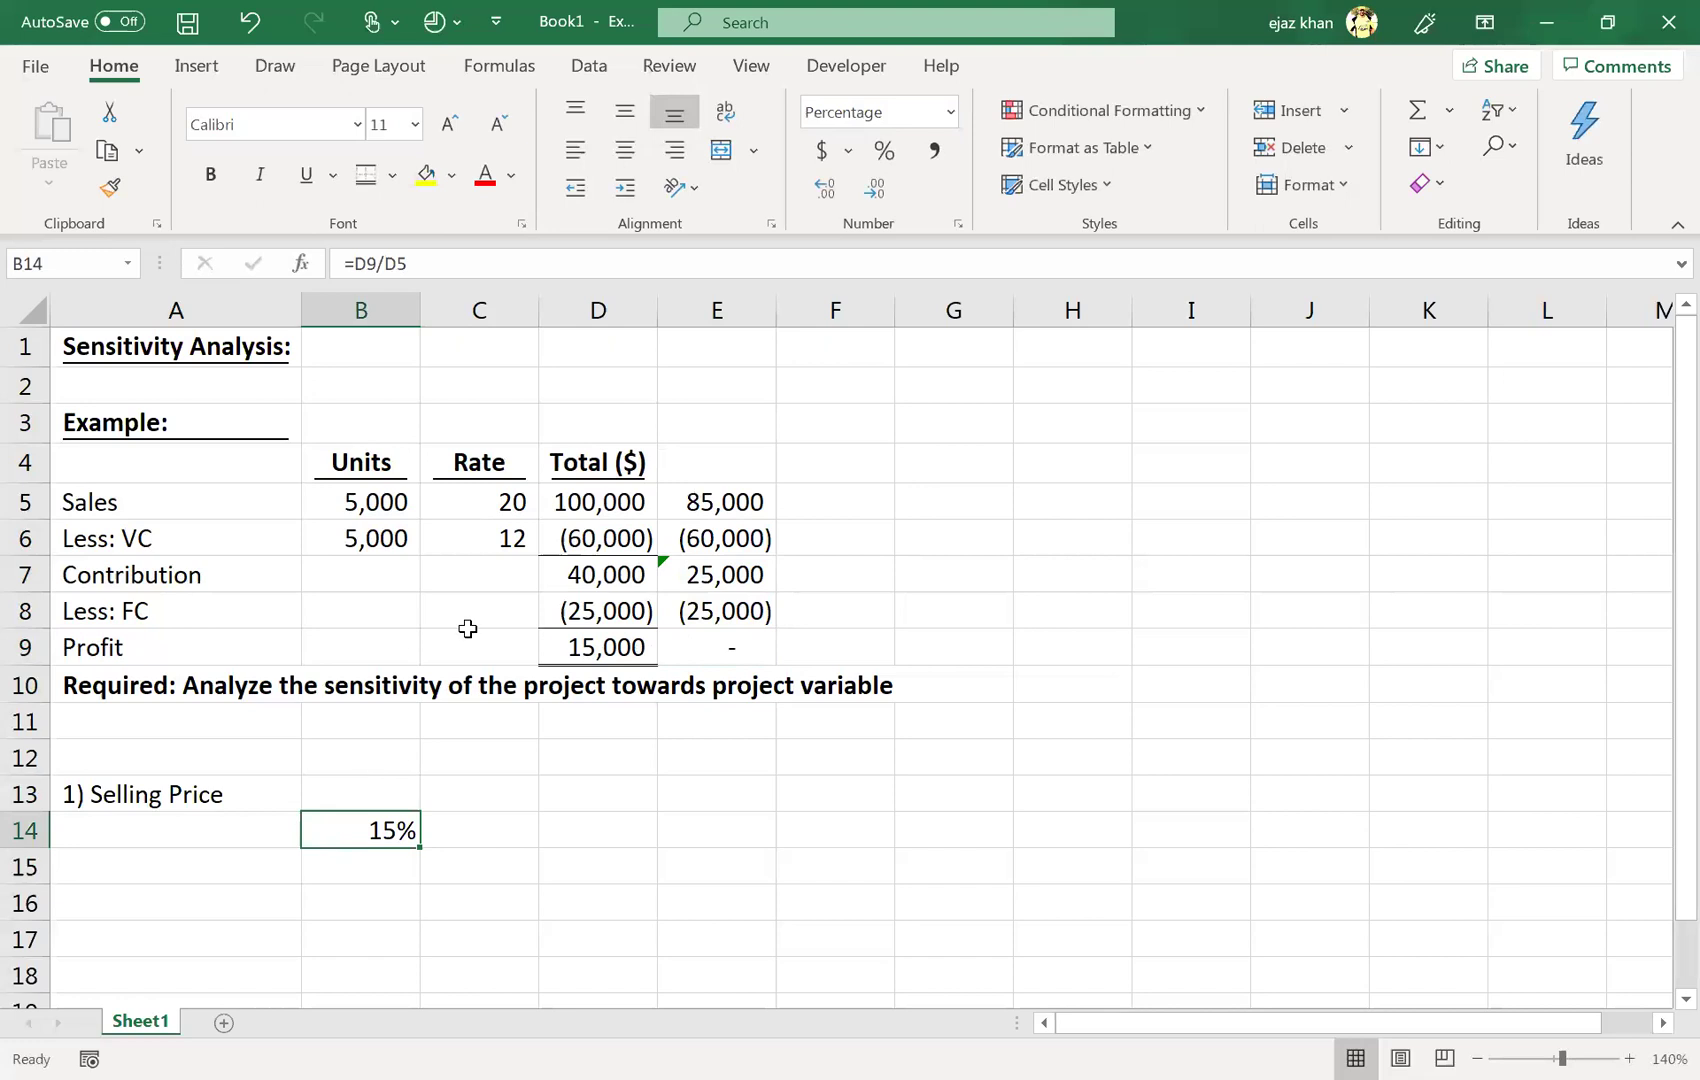
left_click(457, 489)
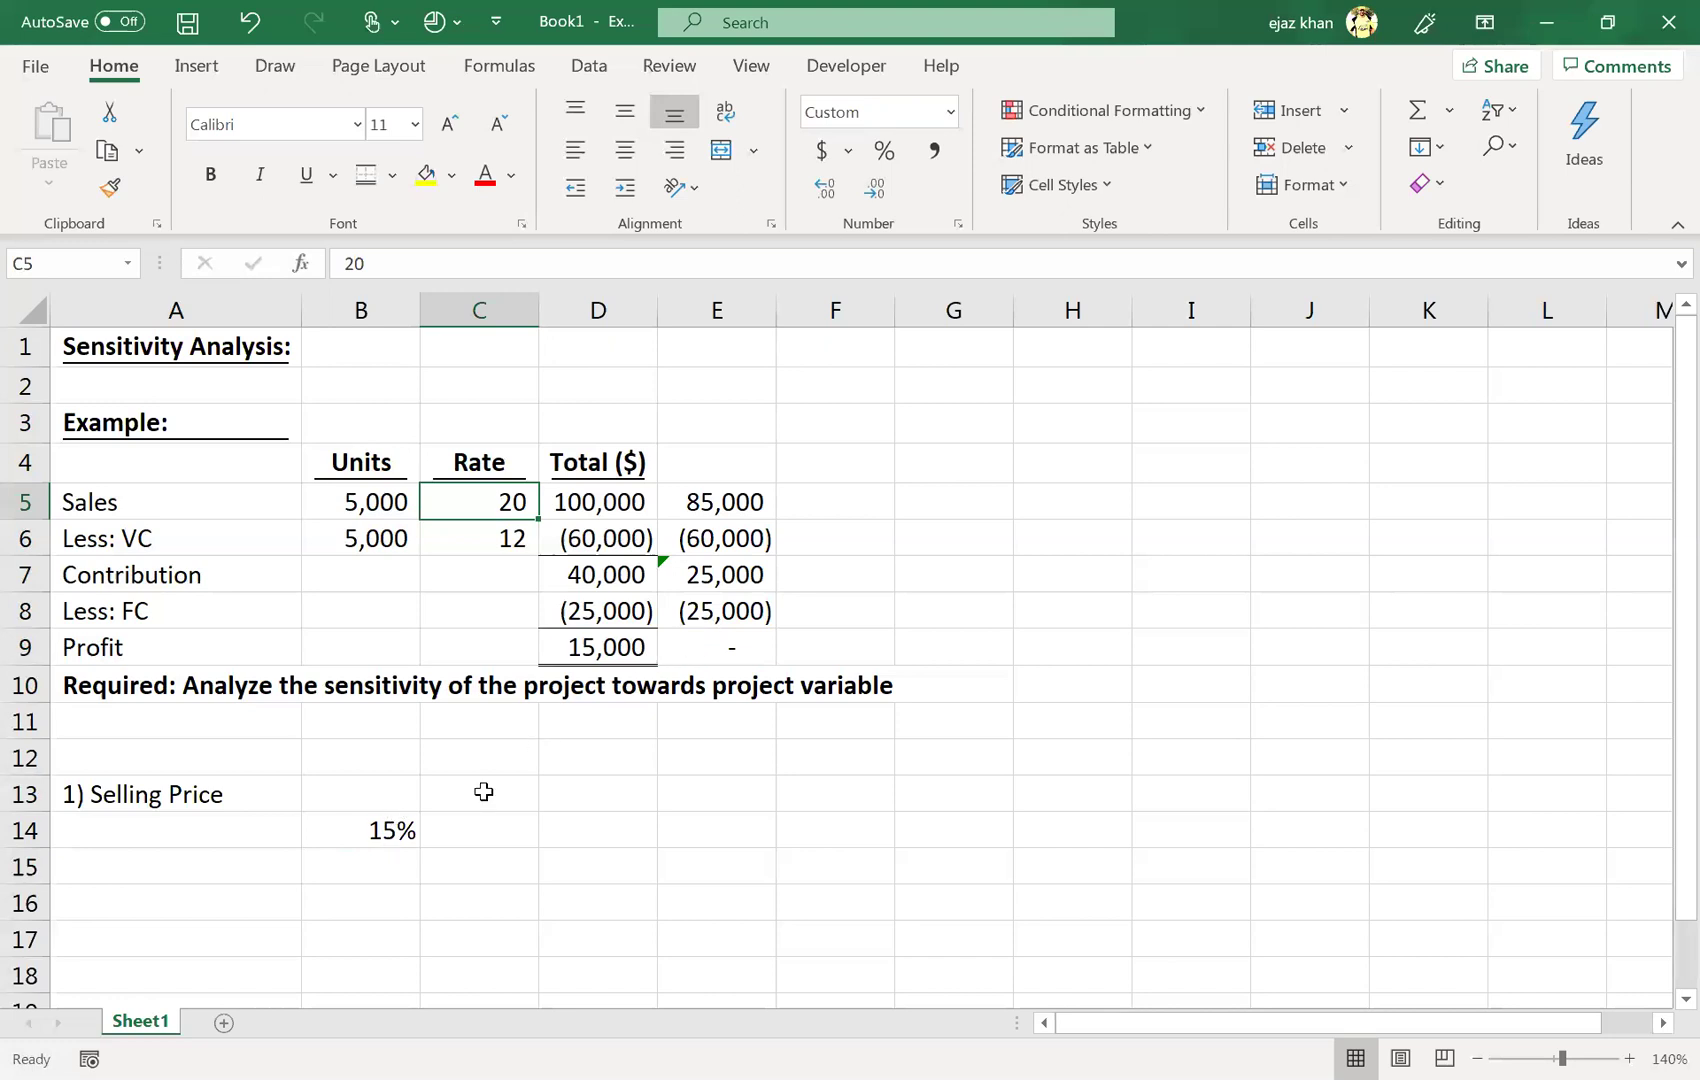
left_click(228, 797)
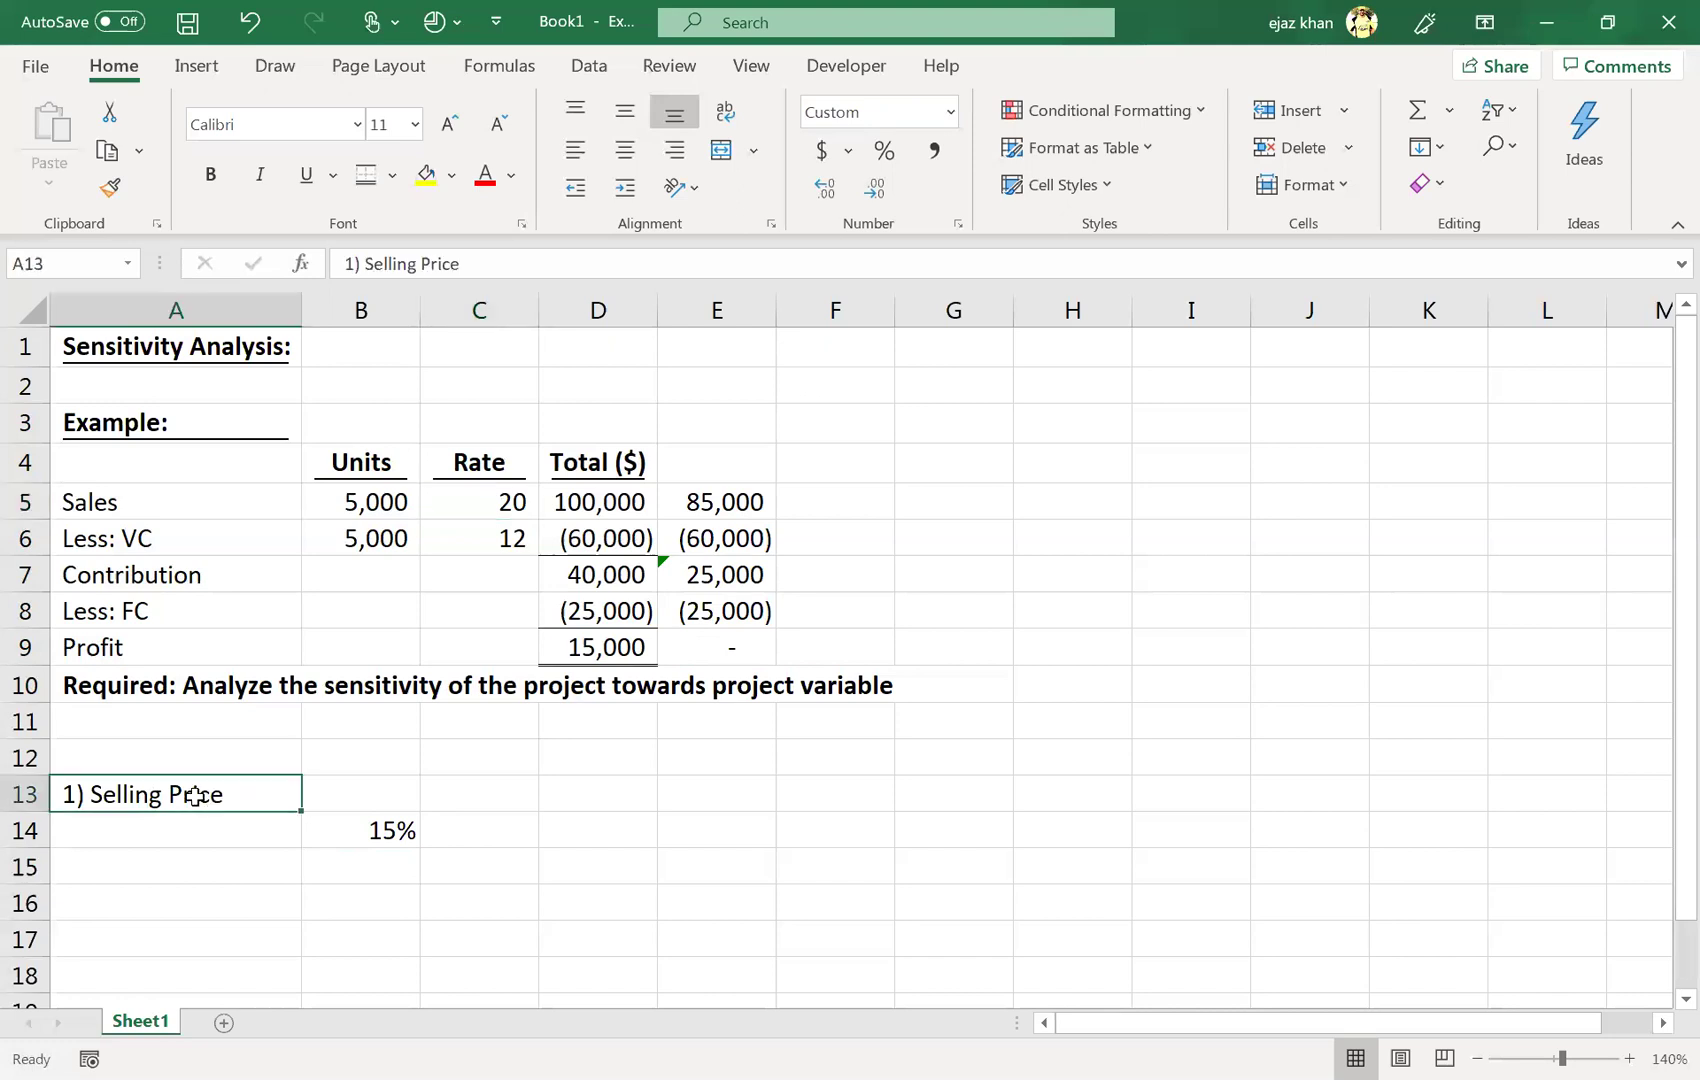
left_click(352, 828)
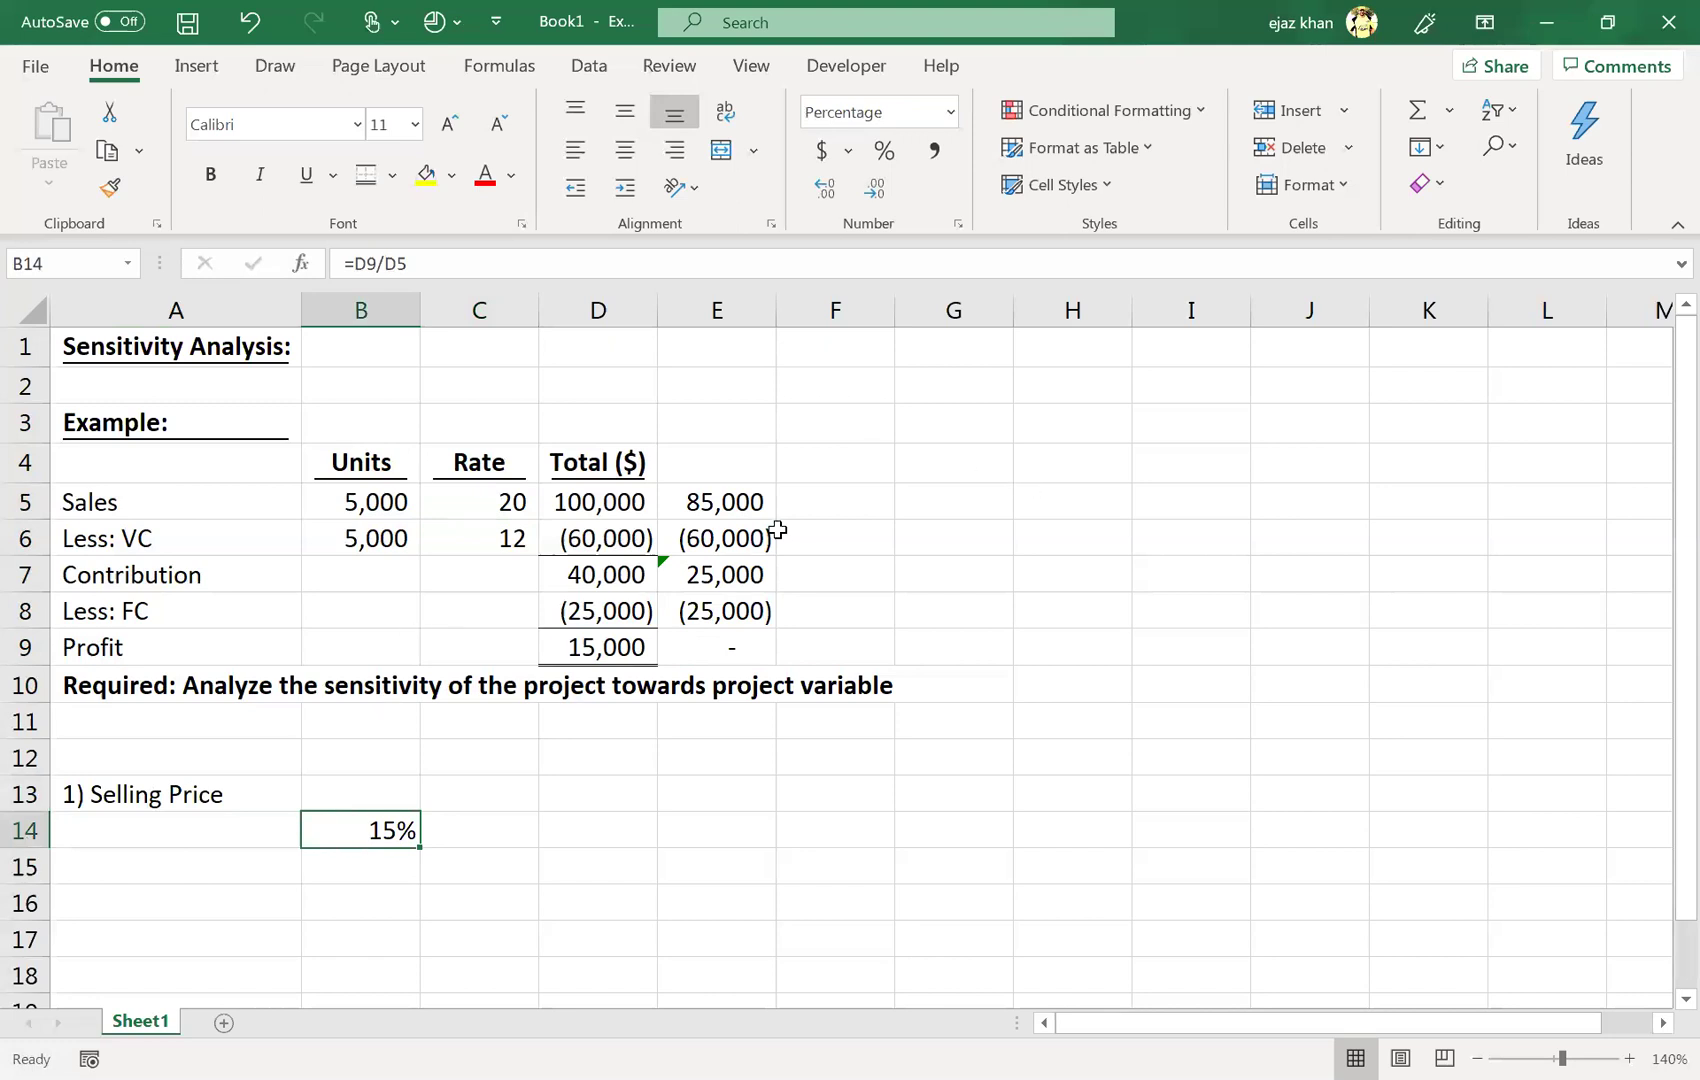
left_click_drag(715, 502, 725, 615)
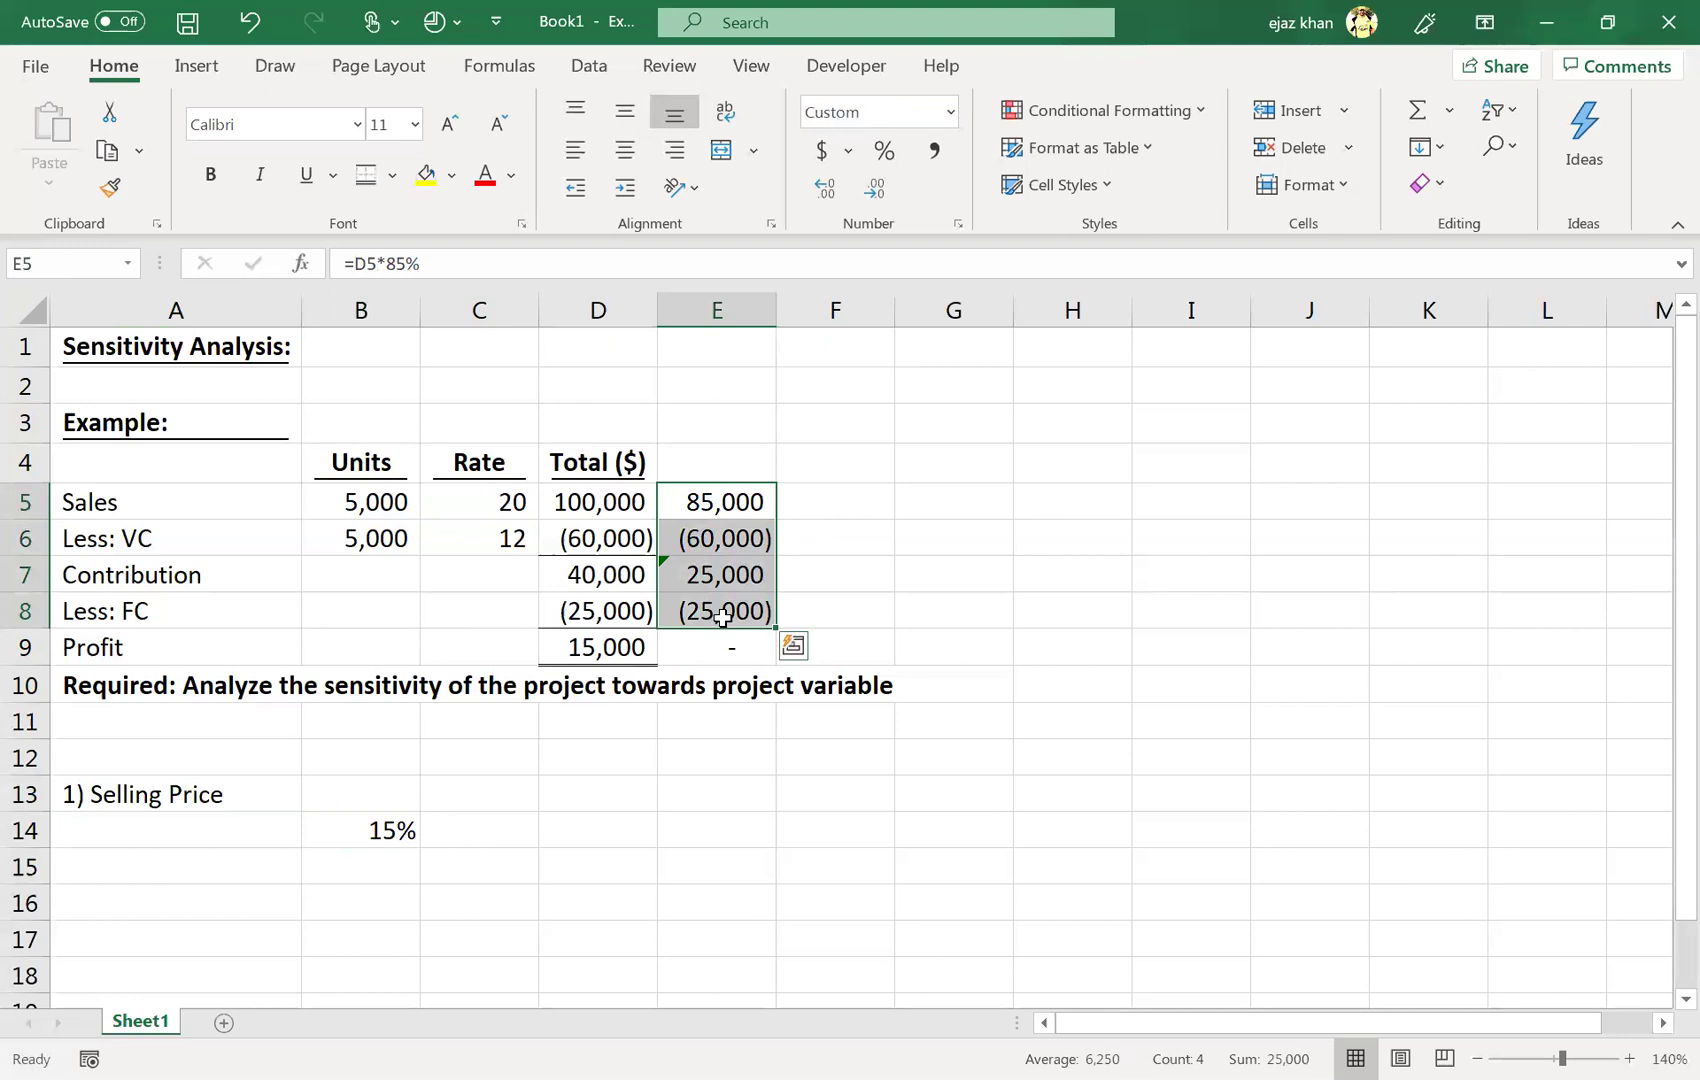
key("Delete")
key("Down")
key("Down")
key("Down")
key("Down")
key("Delete")
- Calculate the selling price after a 15% reduction in E5 using =C5*85%
key("Left")
key("Up")
key("Up")
key("Left")
key("Up")
key("Up")
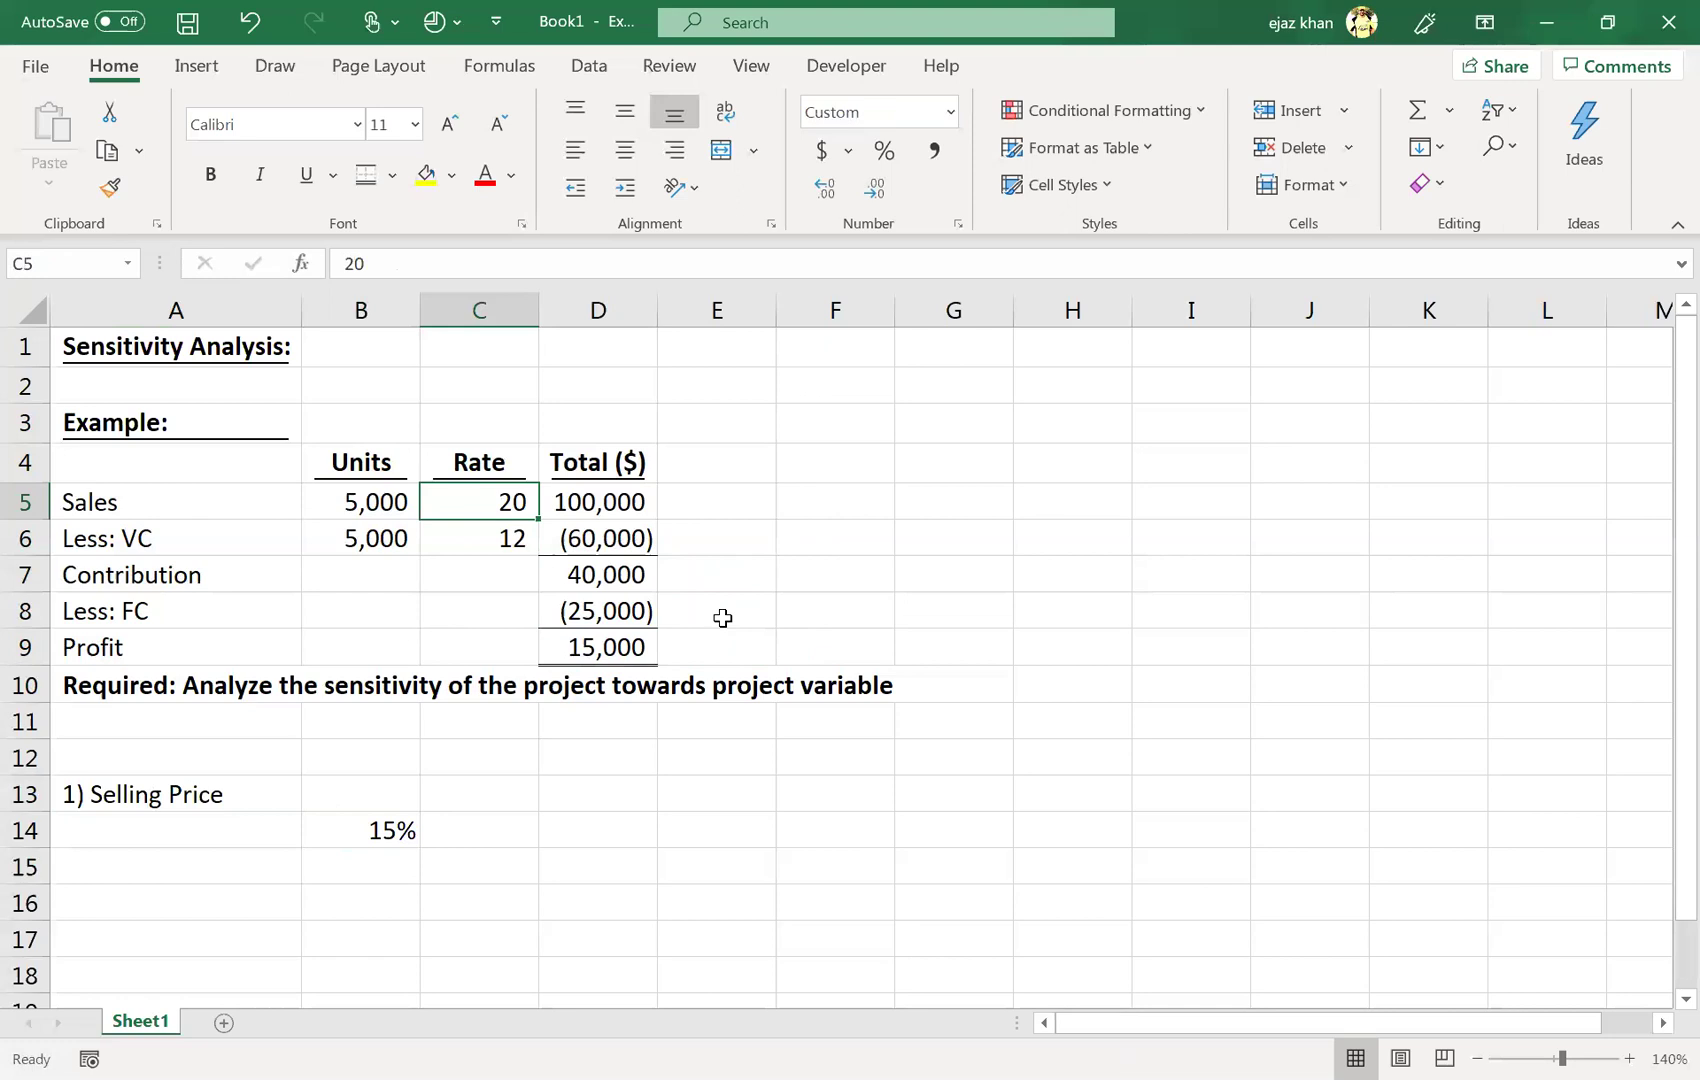
key("Right")
key("Right")
type("=")
key("Left")
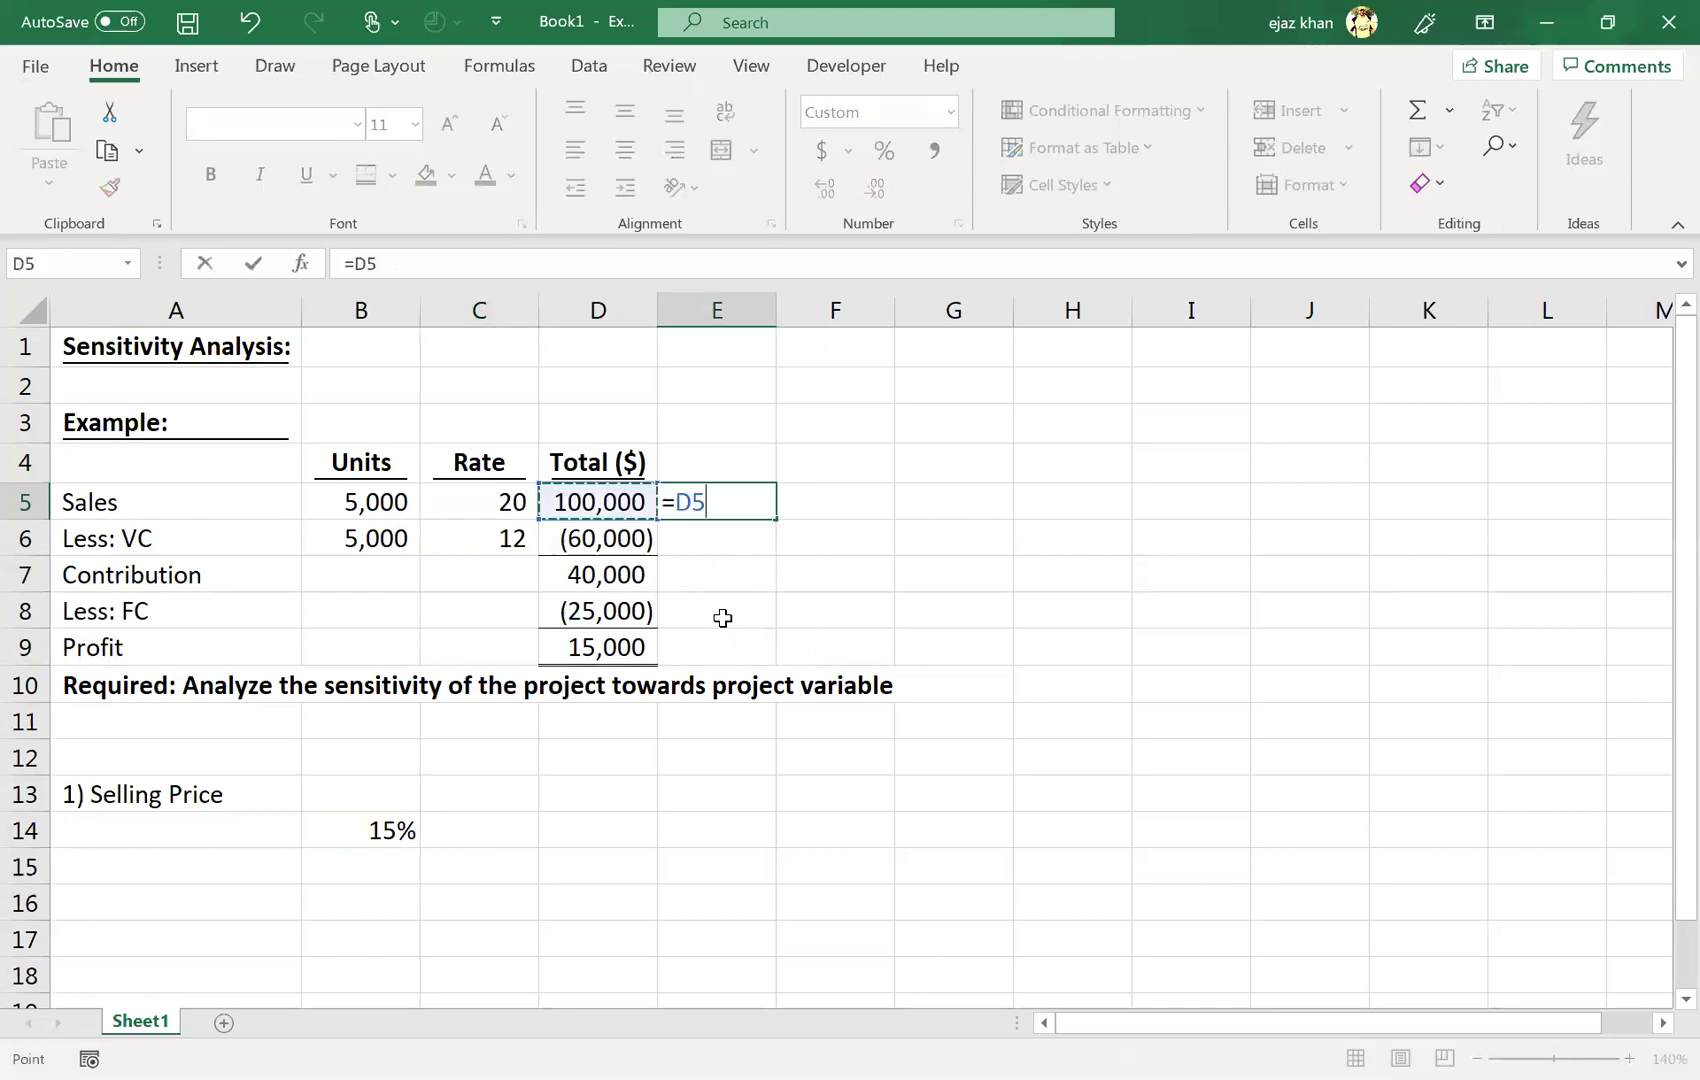
key("Left")
type("*")
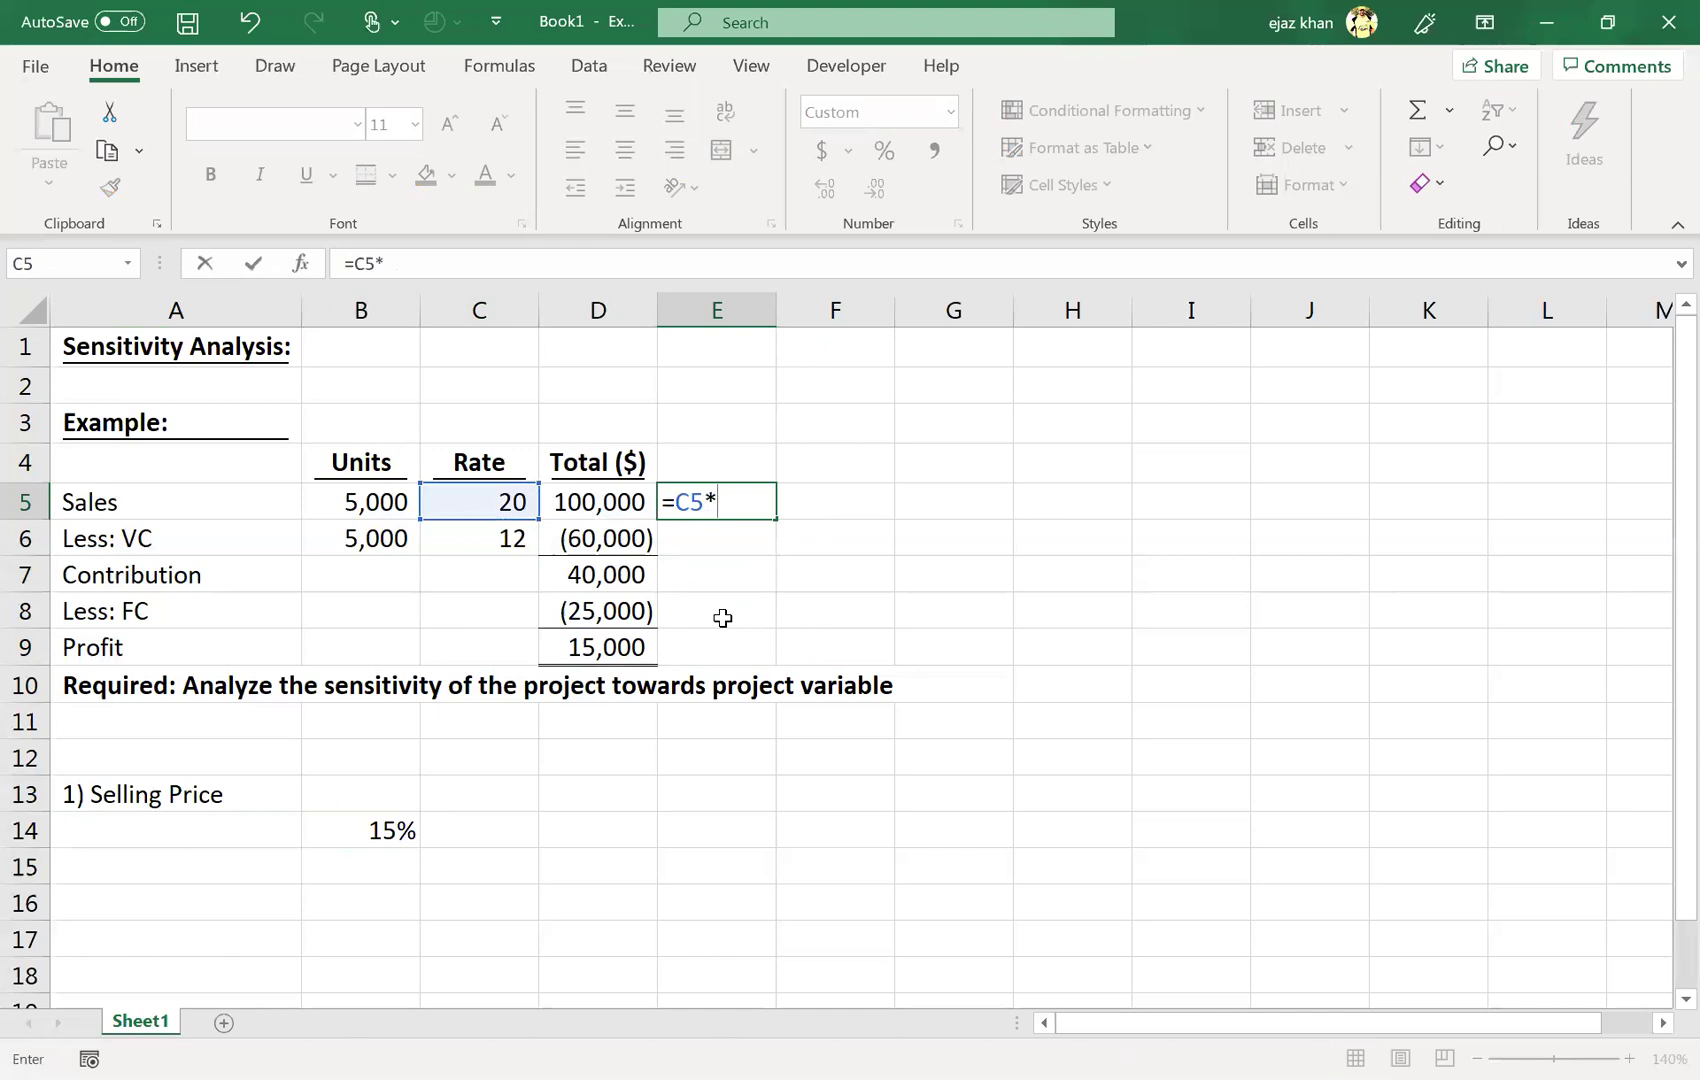
type("85%")
key("Return")
key("Up")
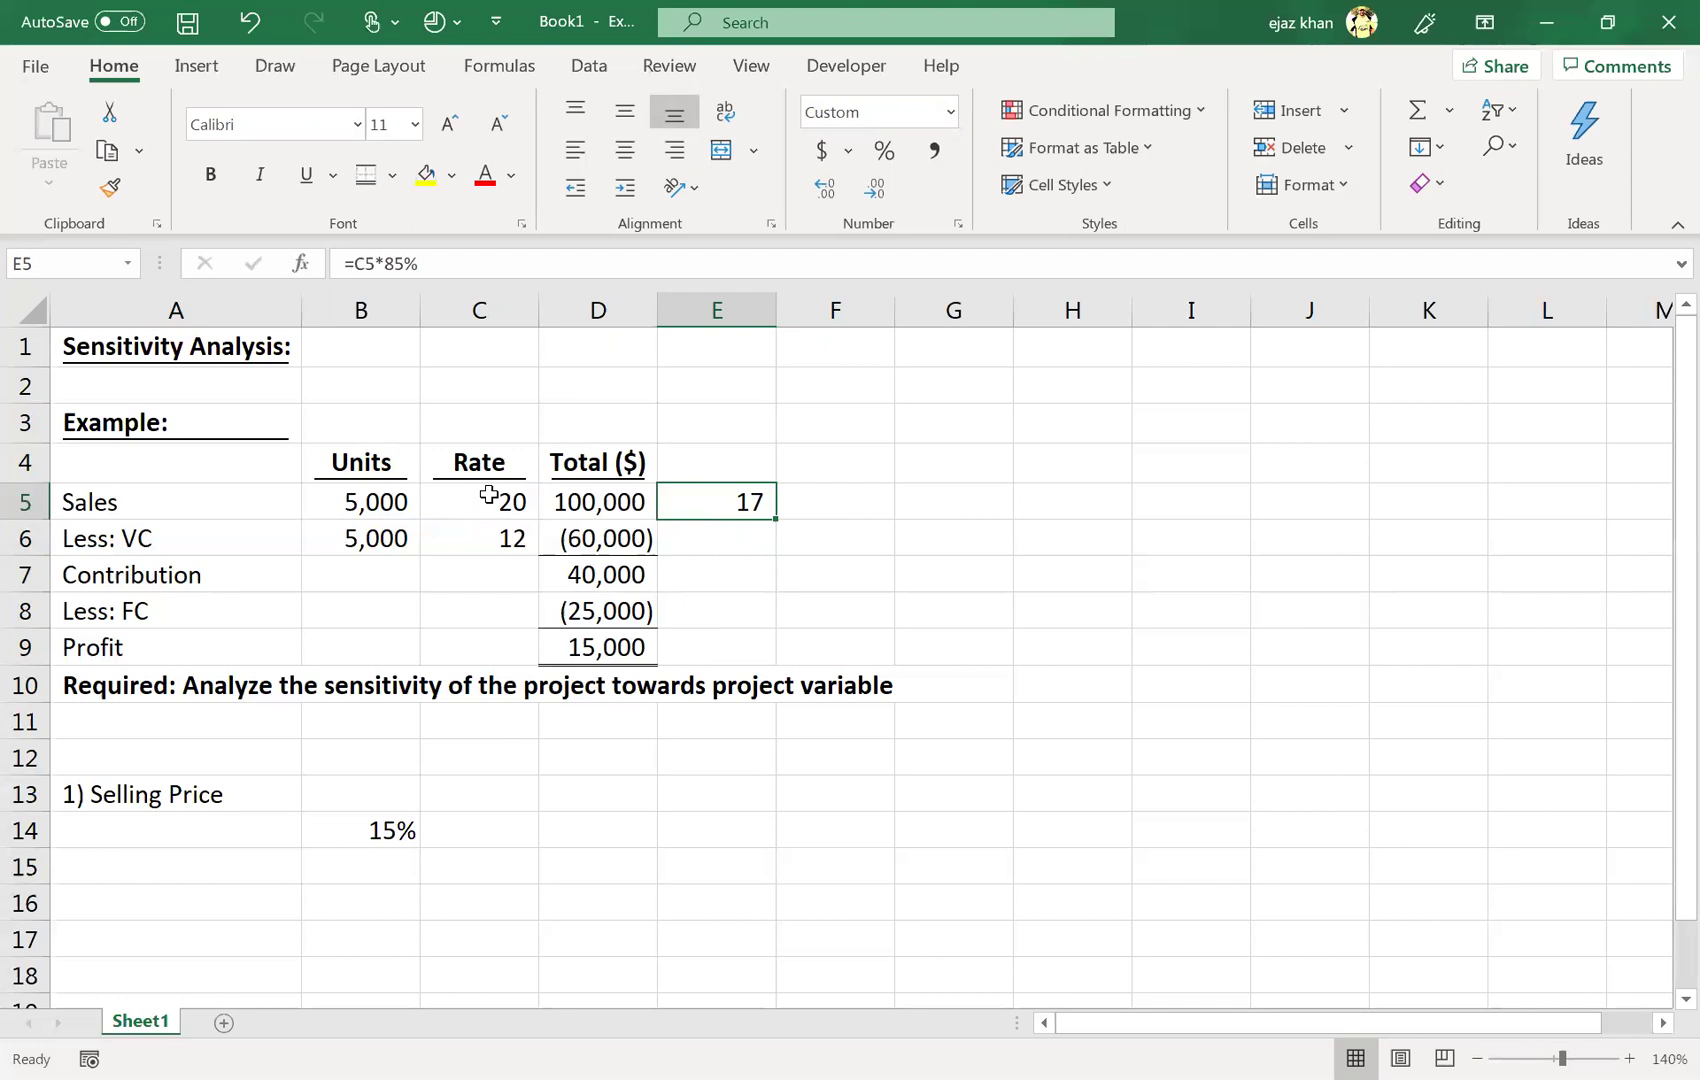
- Extend the E5 formula to multiply the reduced price by the sales units, giving =C5*85%*B5
double_click(720, 498)
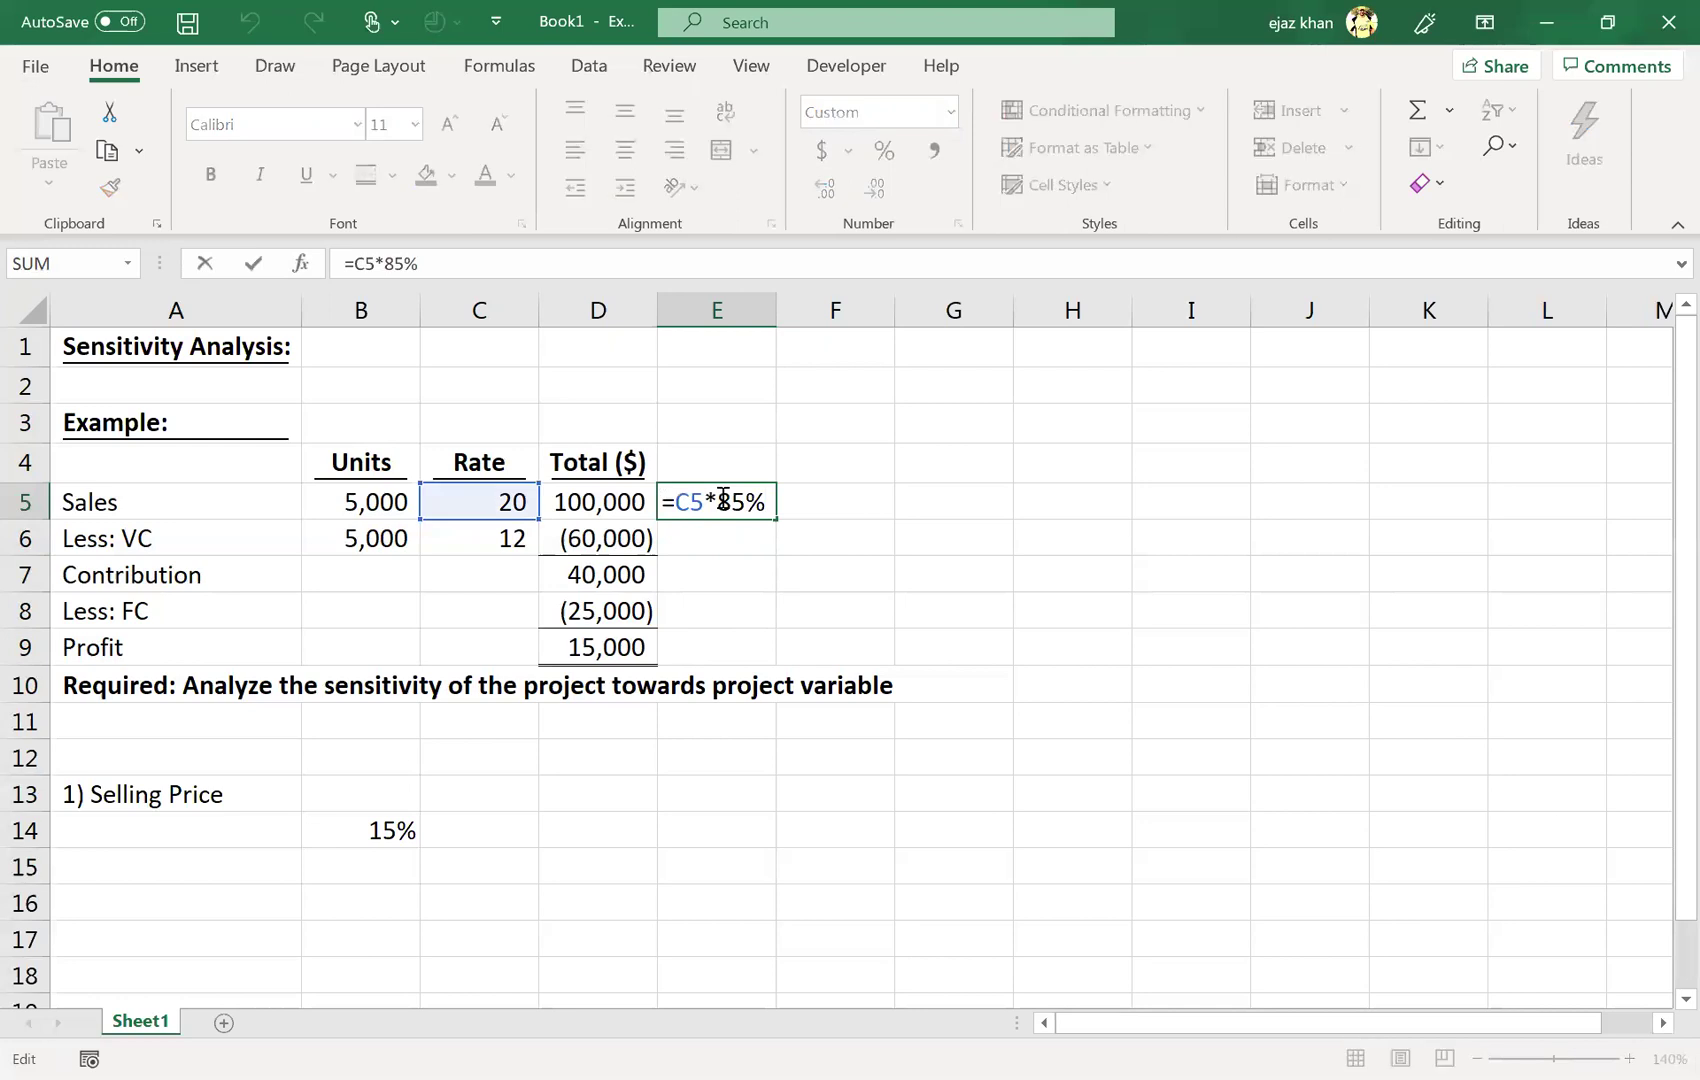
type("*")
left_click(353, 508)
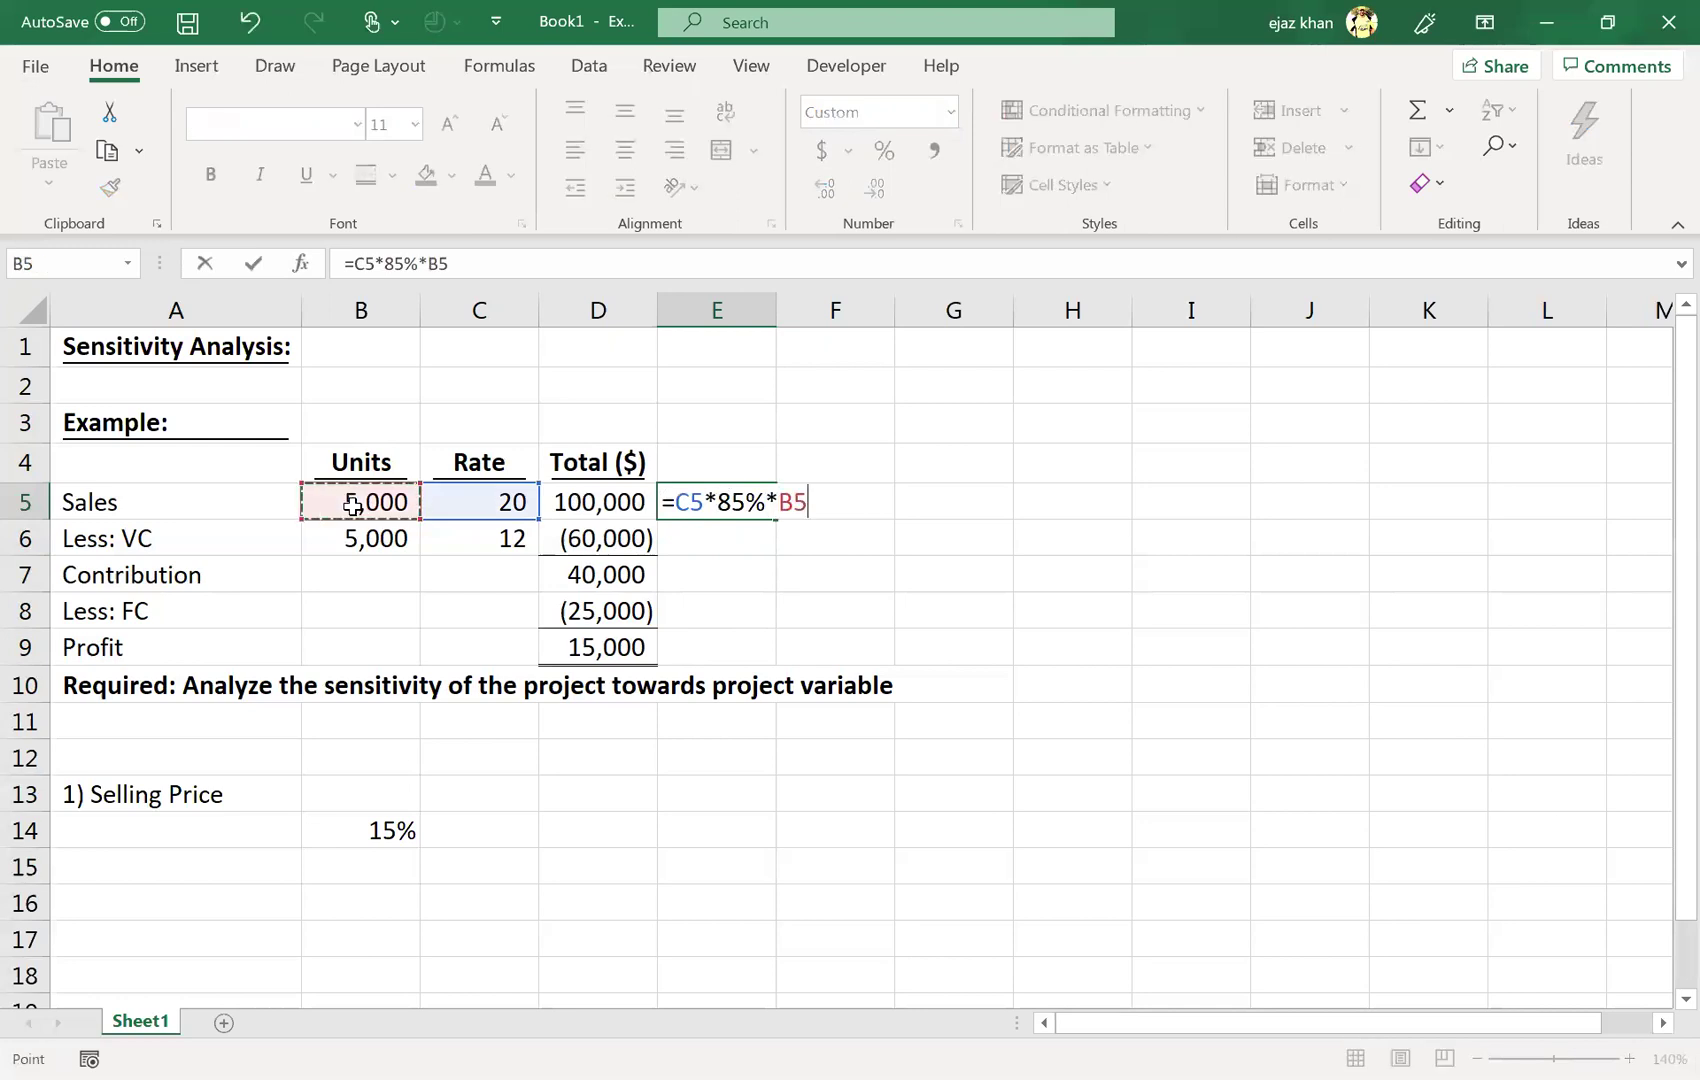
key("Return")
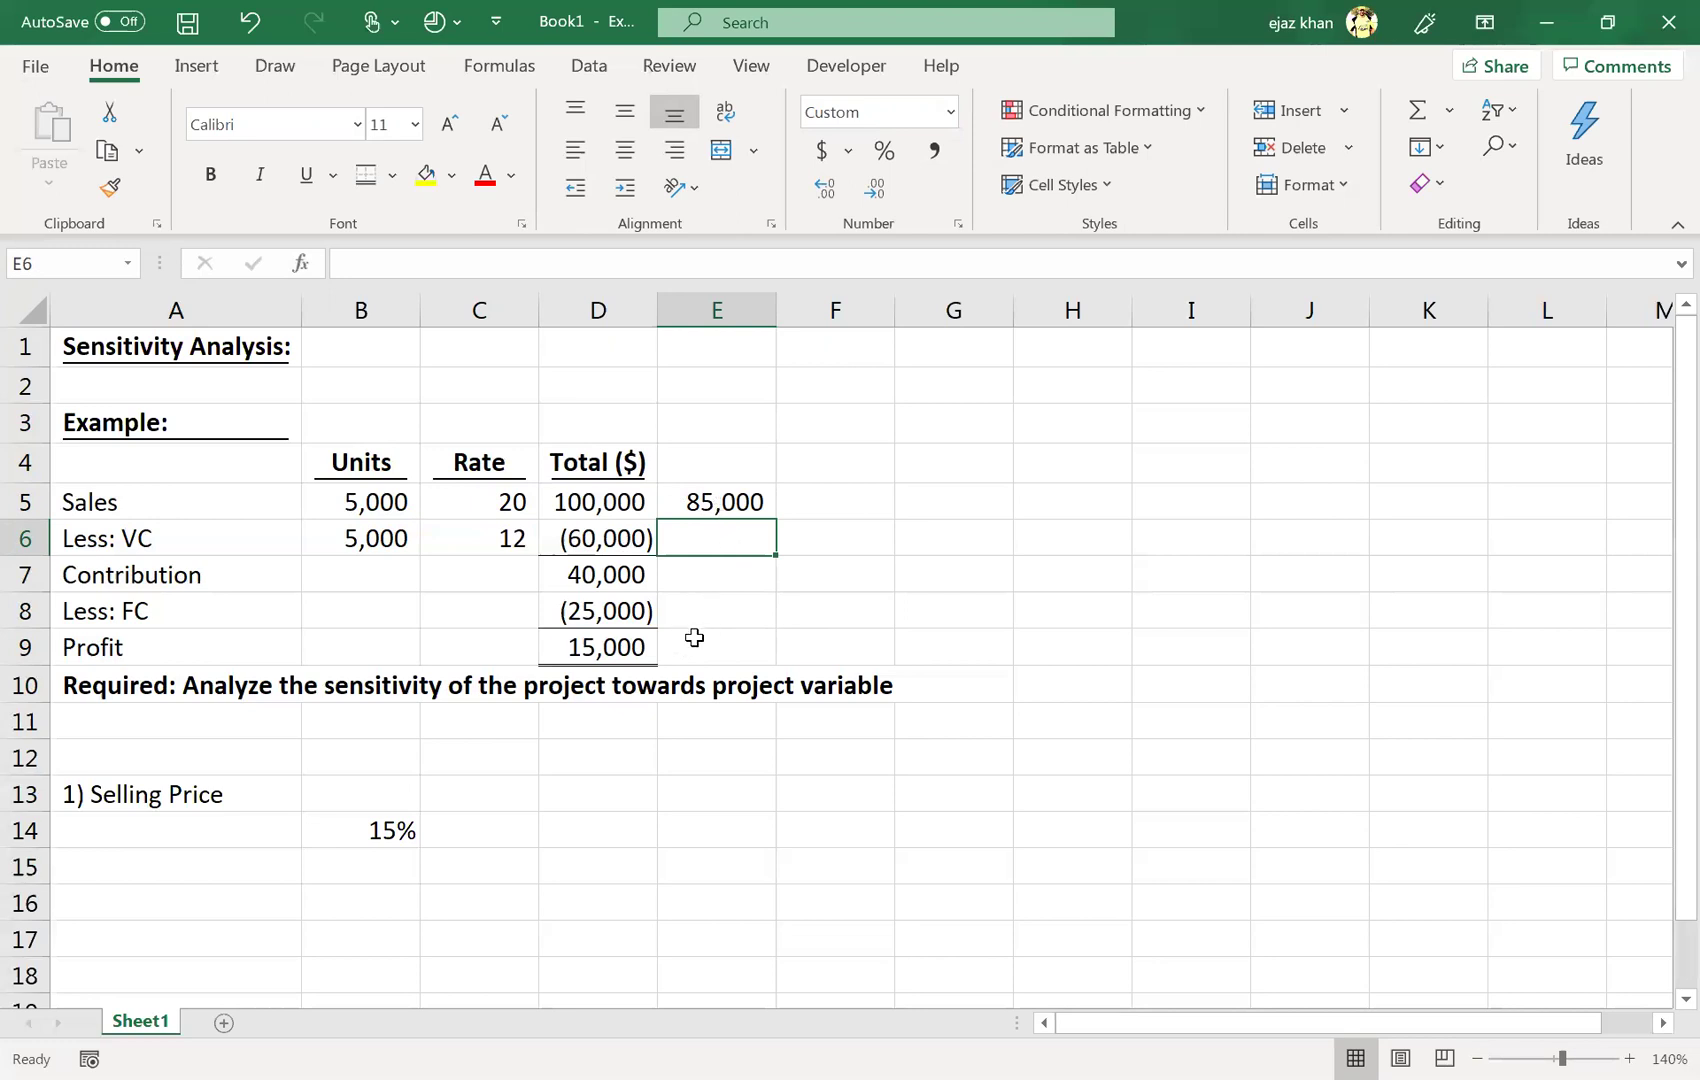
left_click(692, 638)
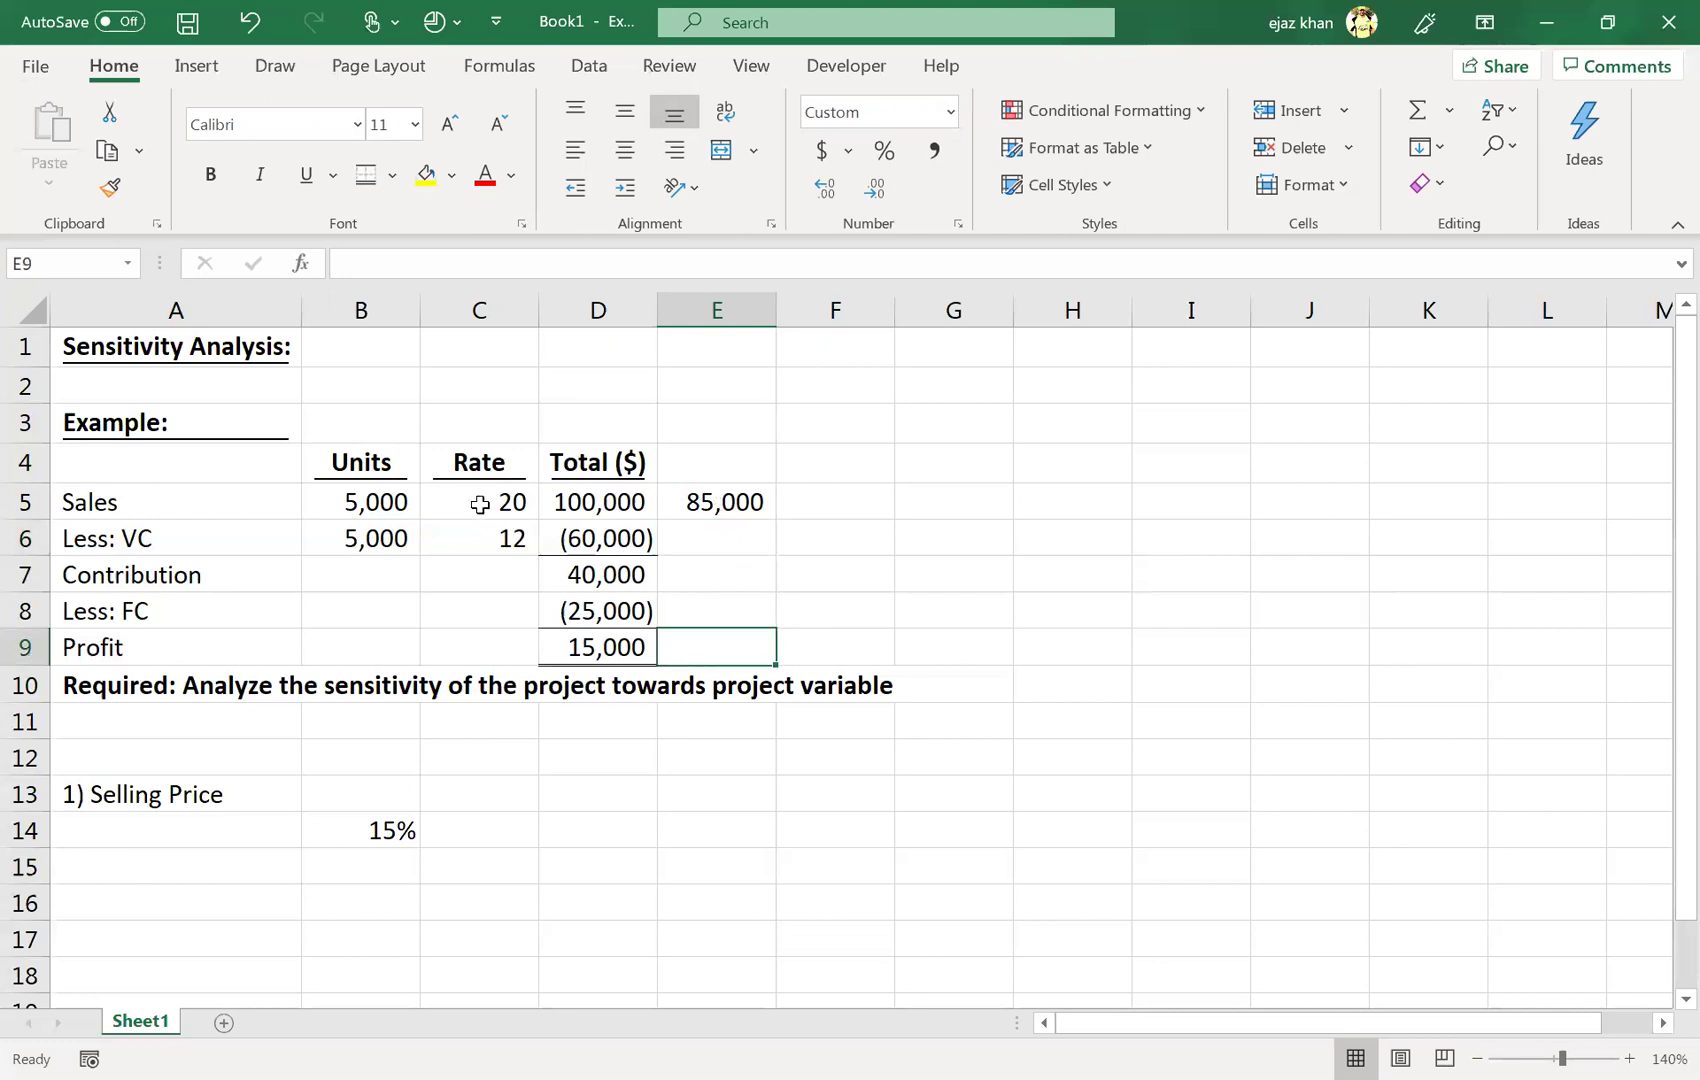
- Document the selling price sensitivity in B13 as the text "=profit/Total sales"
left_click(392, 822)
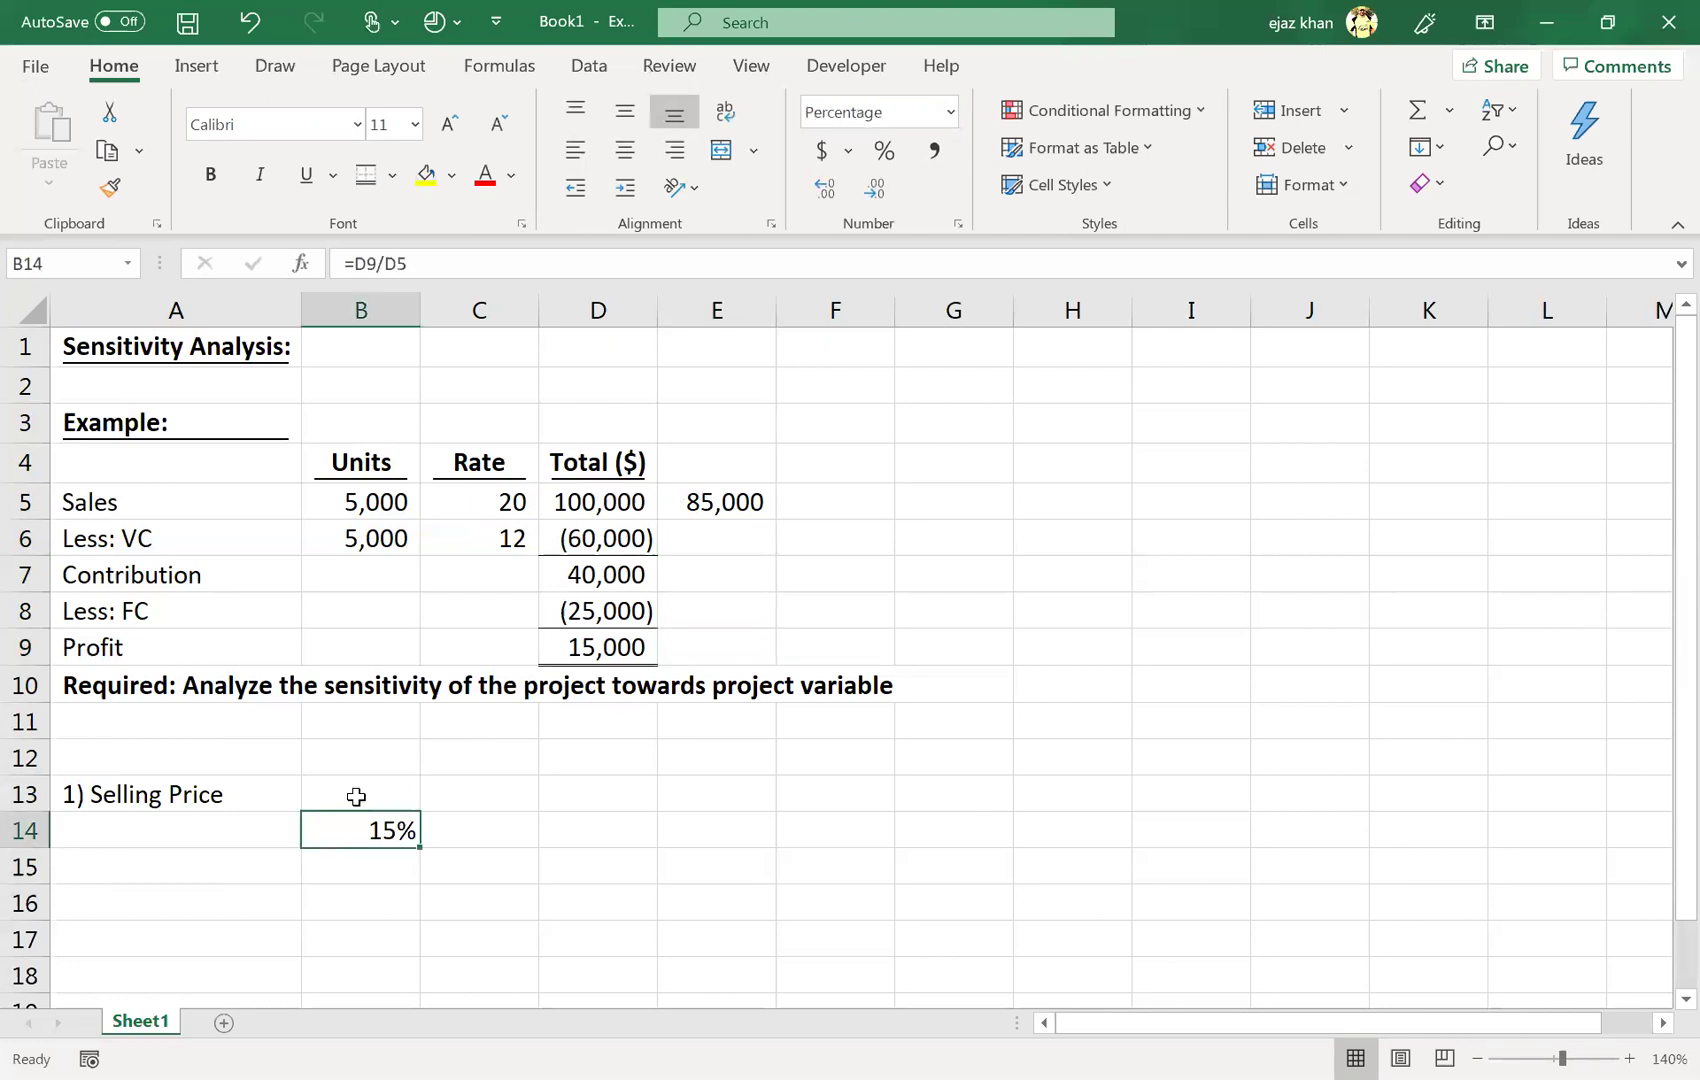
left_click(356, 796)
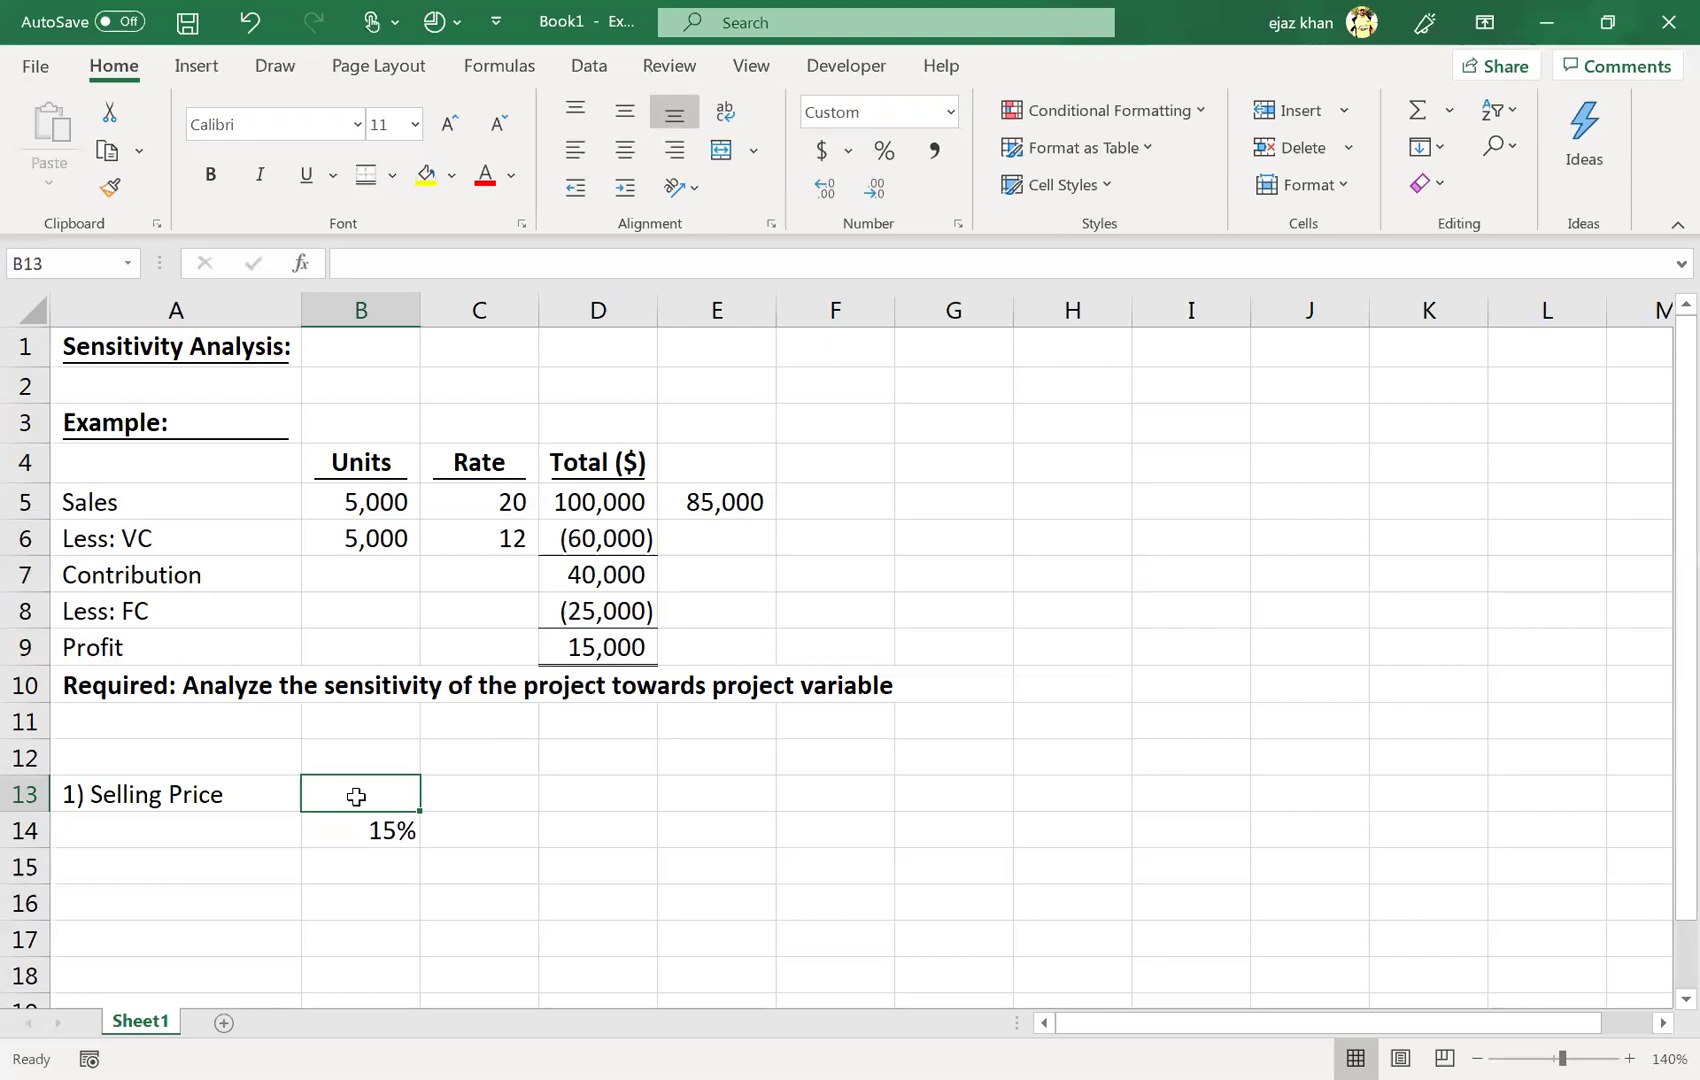
type("=")
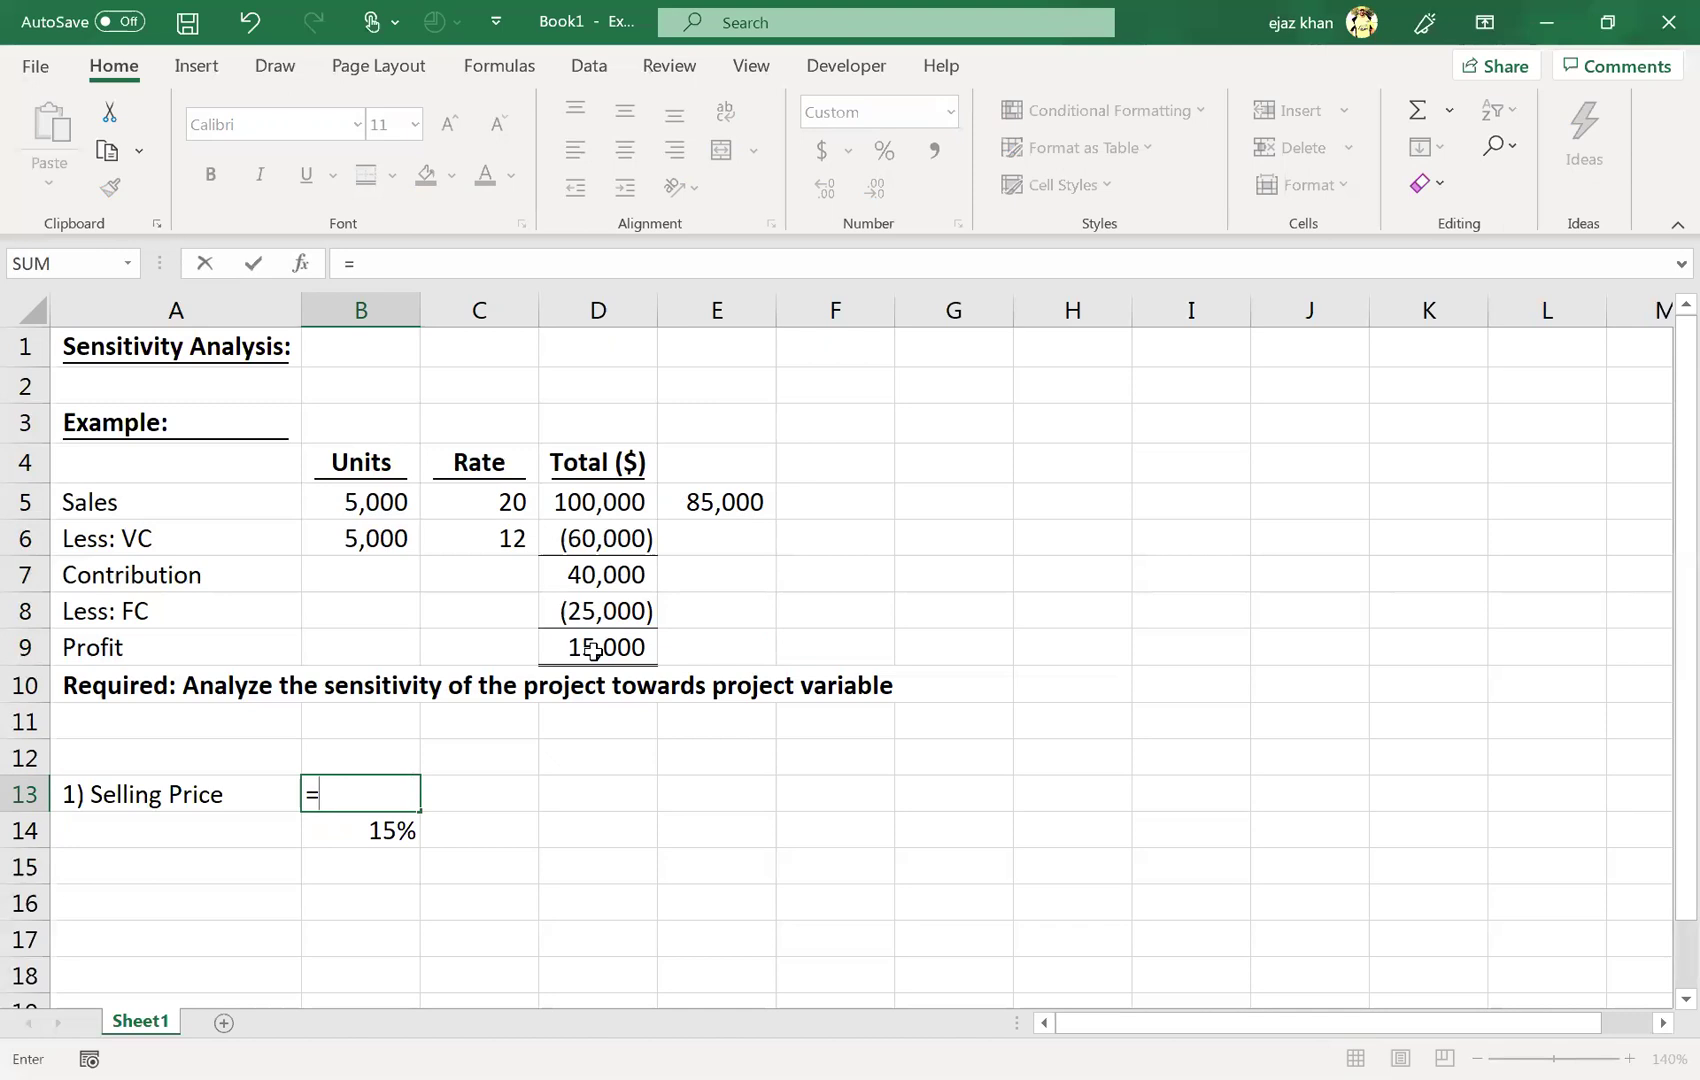
key("BackSpace")
type("'")
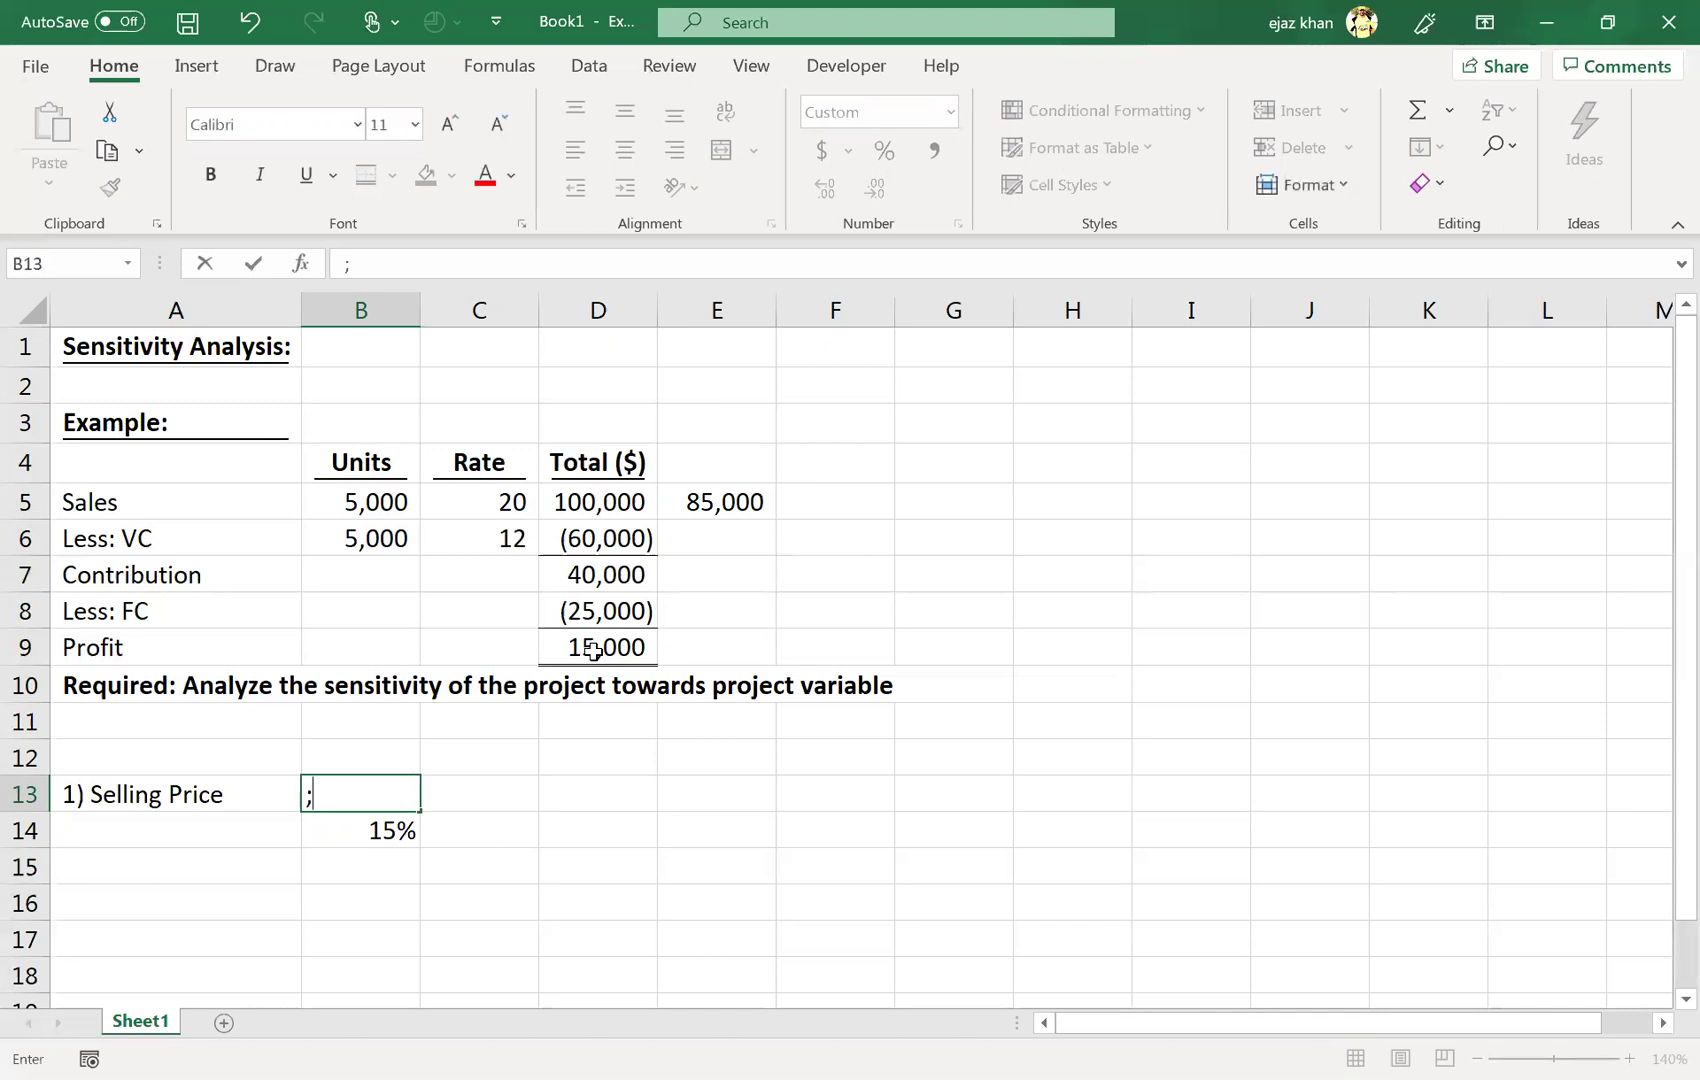
type("=profit/")
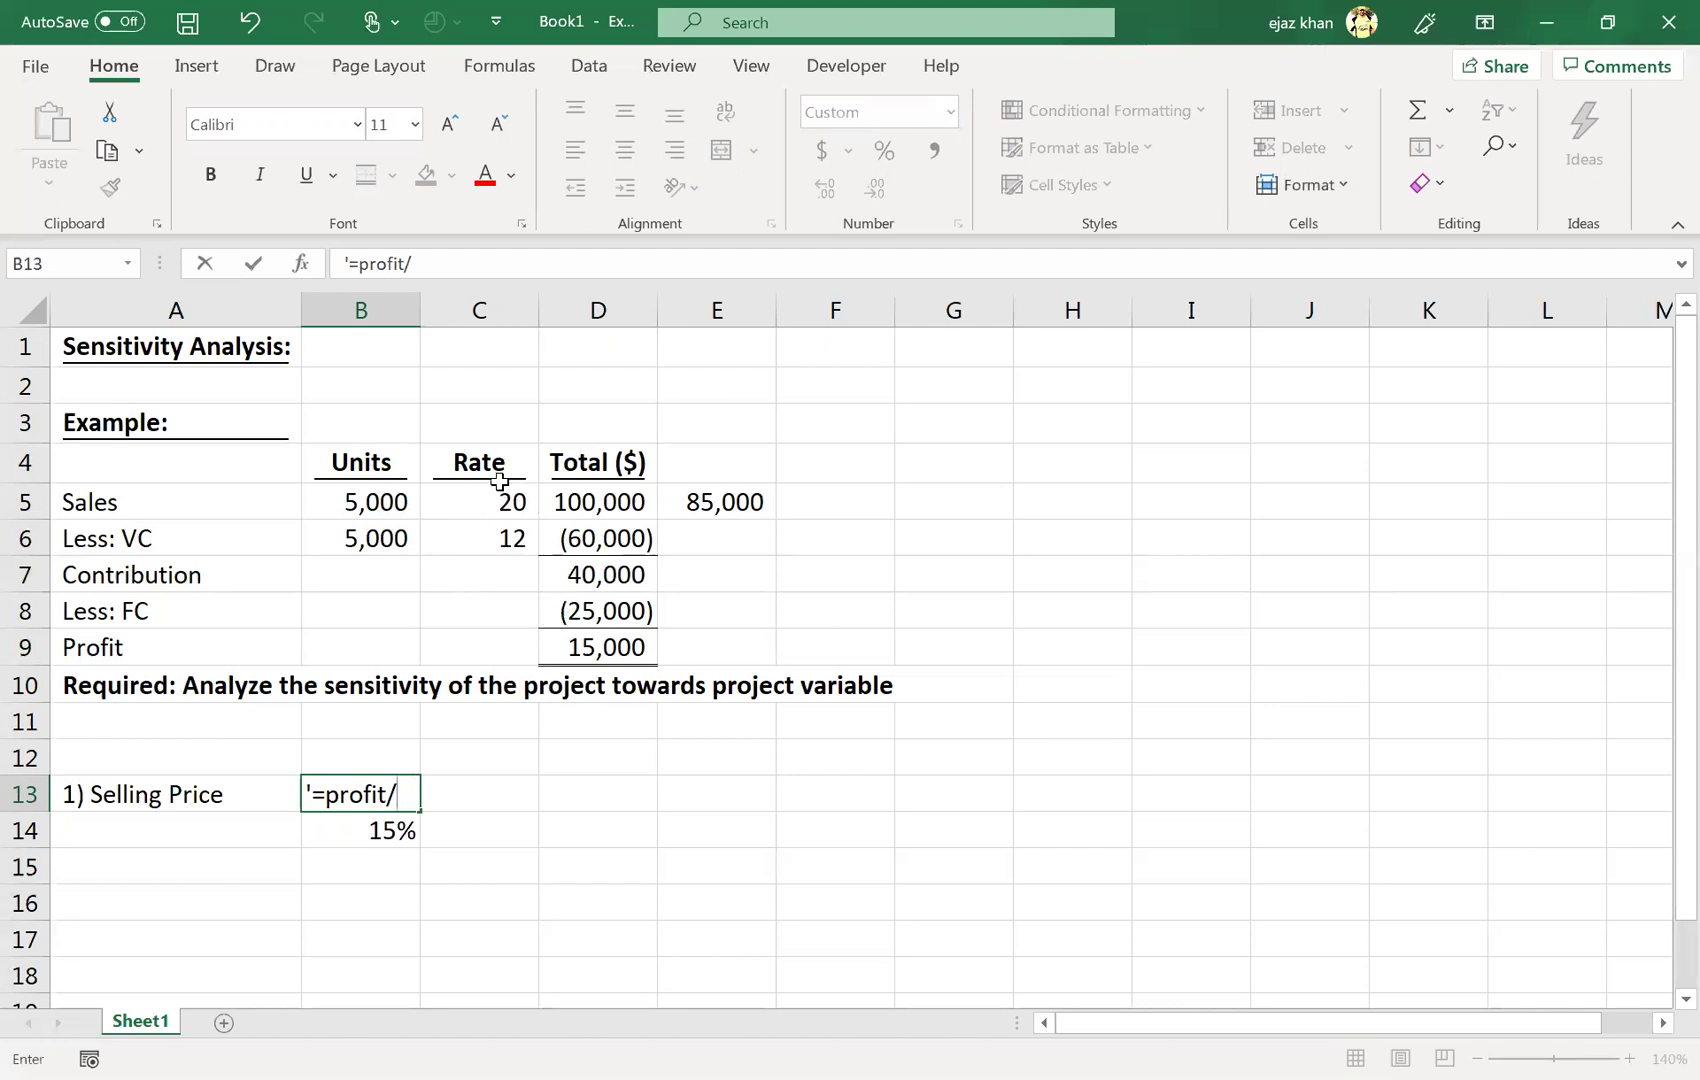
left_click(553, 506)
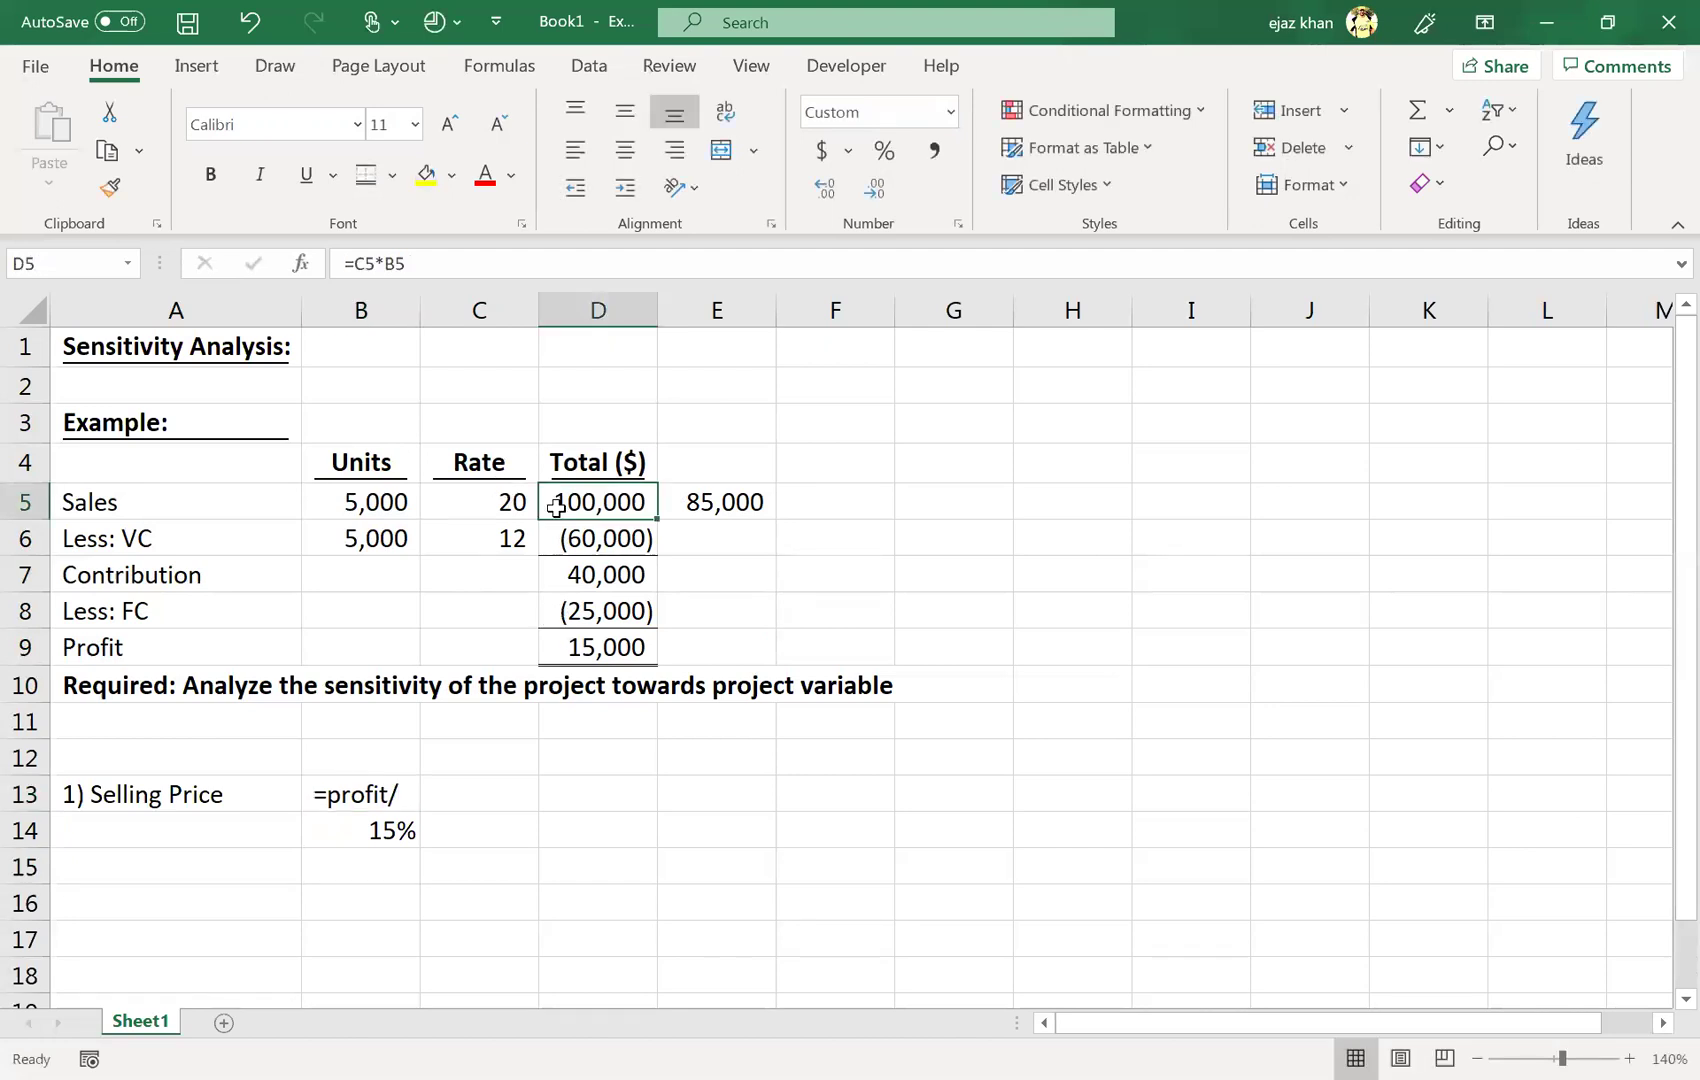
left_click(416, 797)
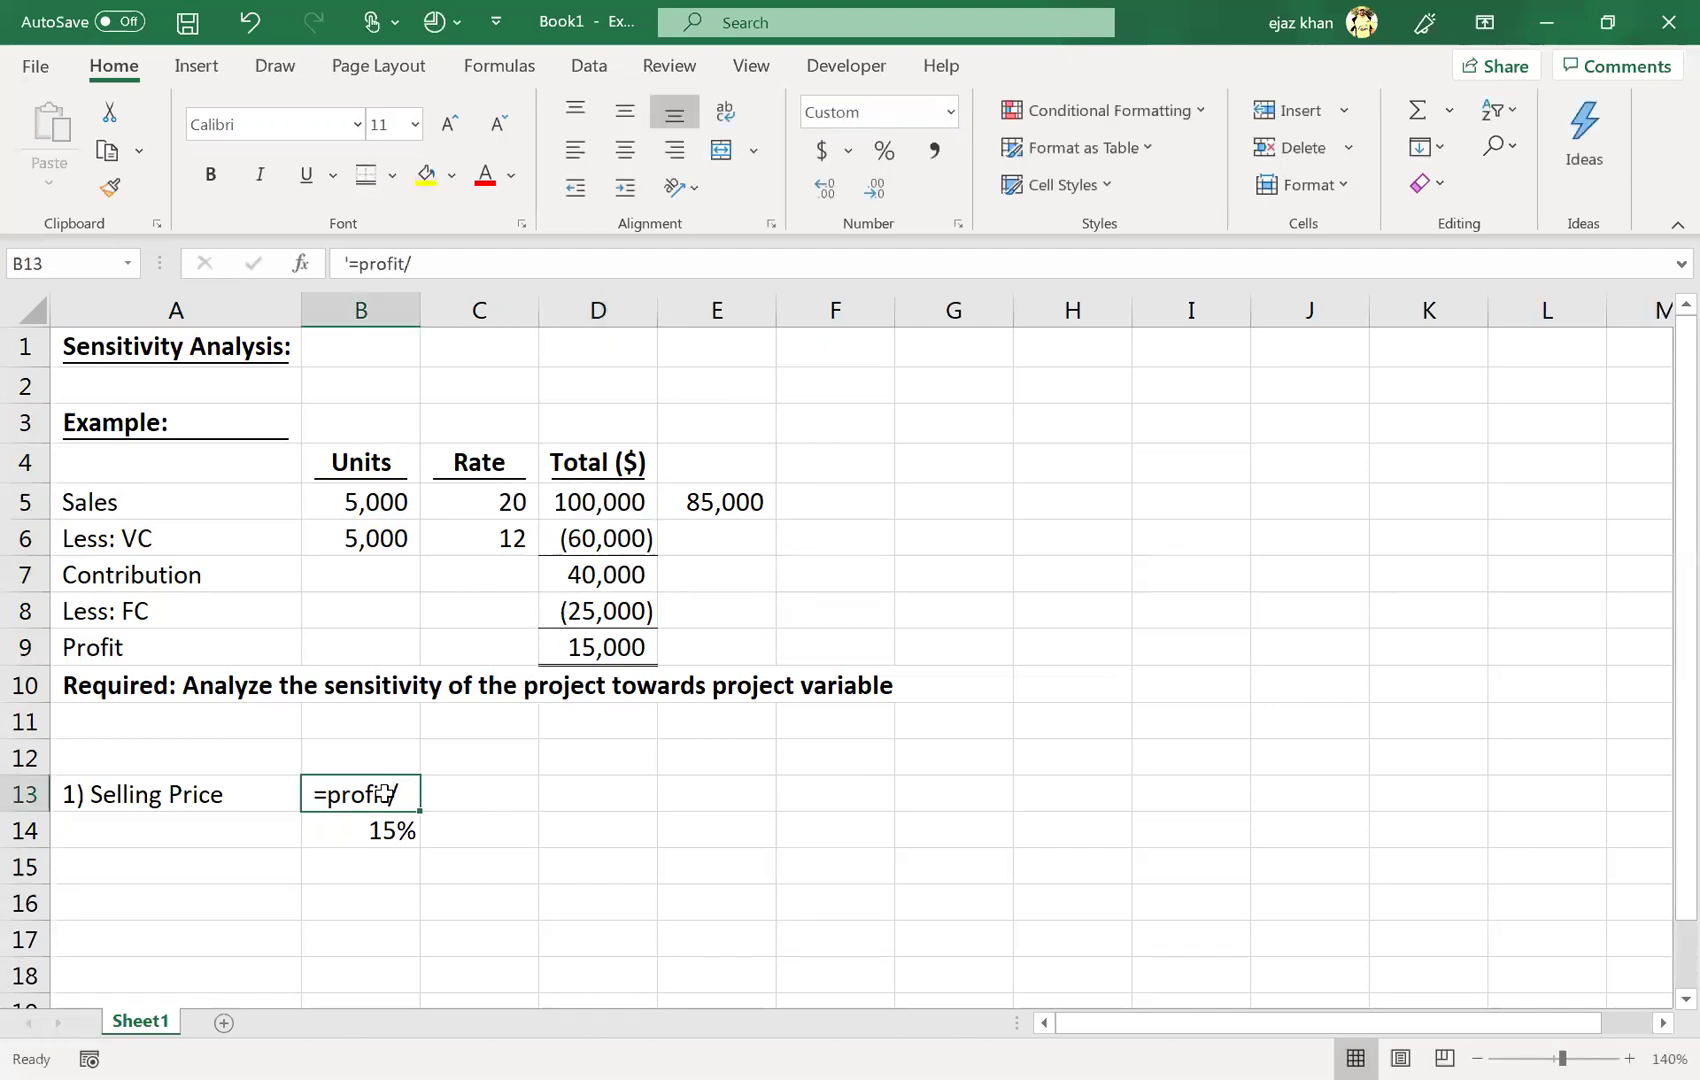
double_click(405, 797)
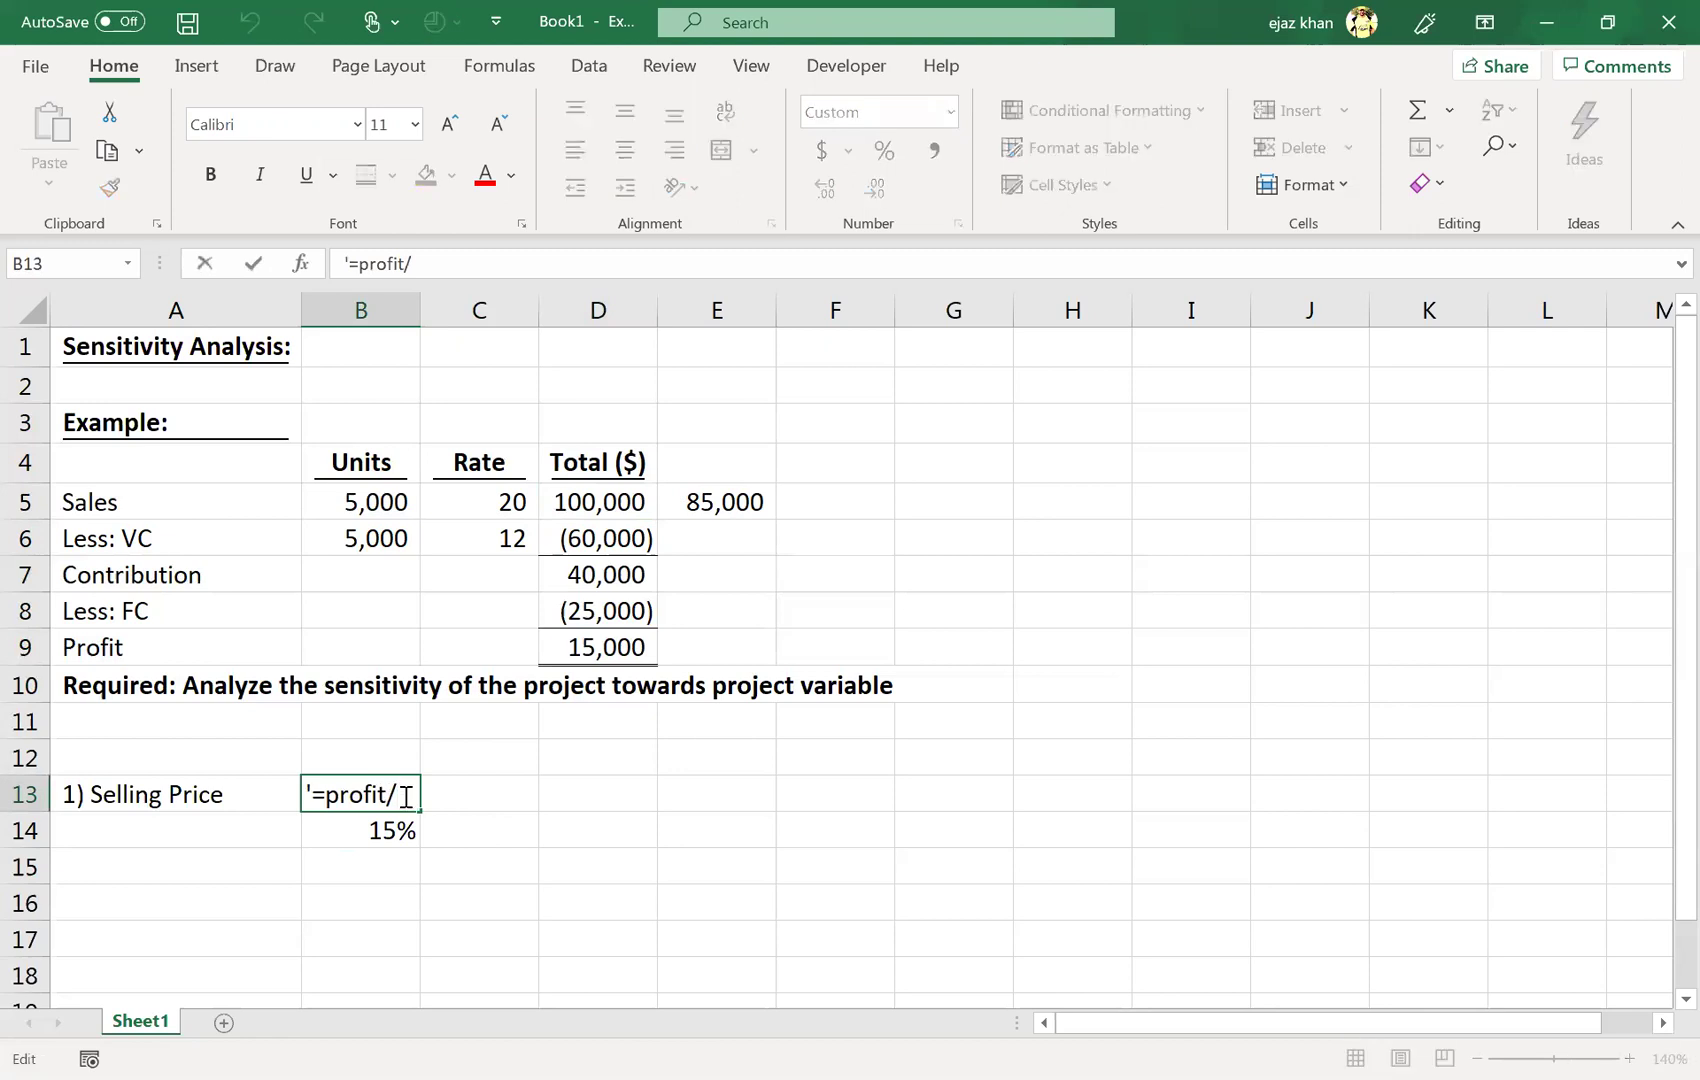
type("Total sales")
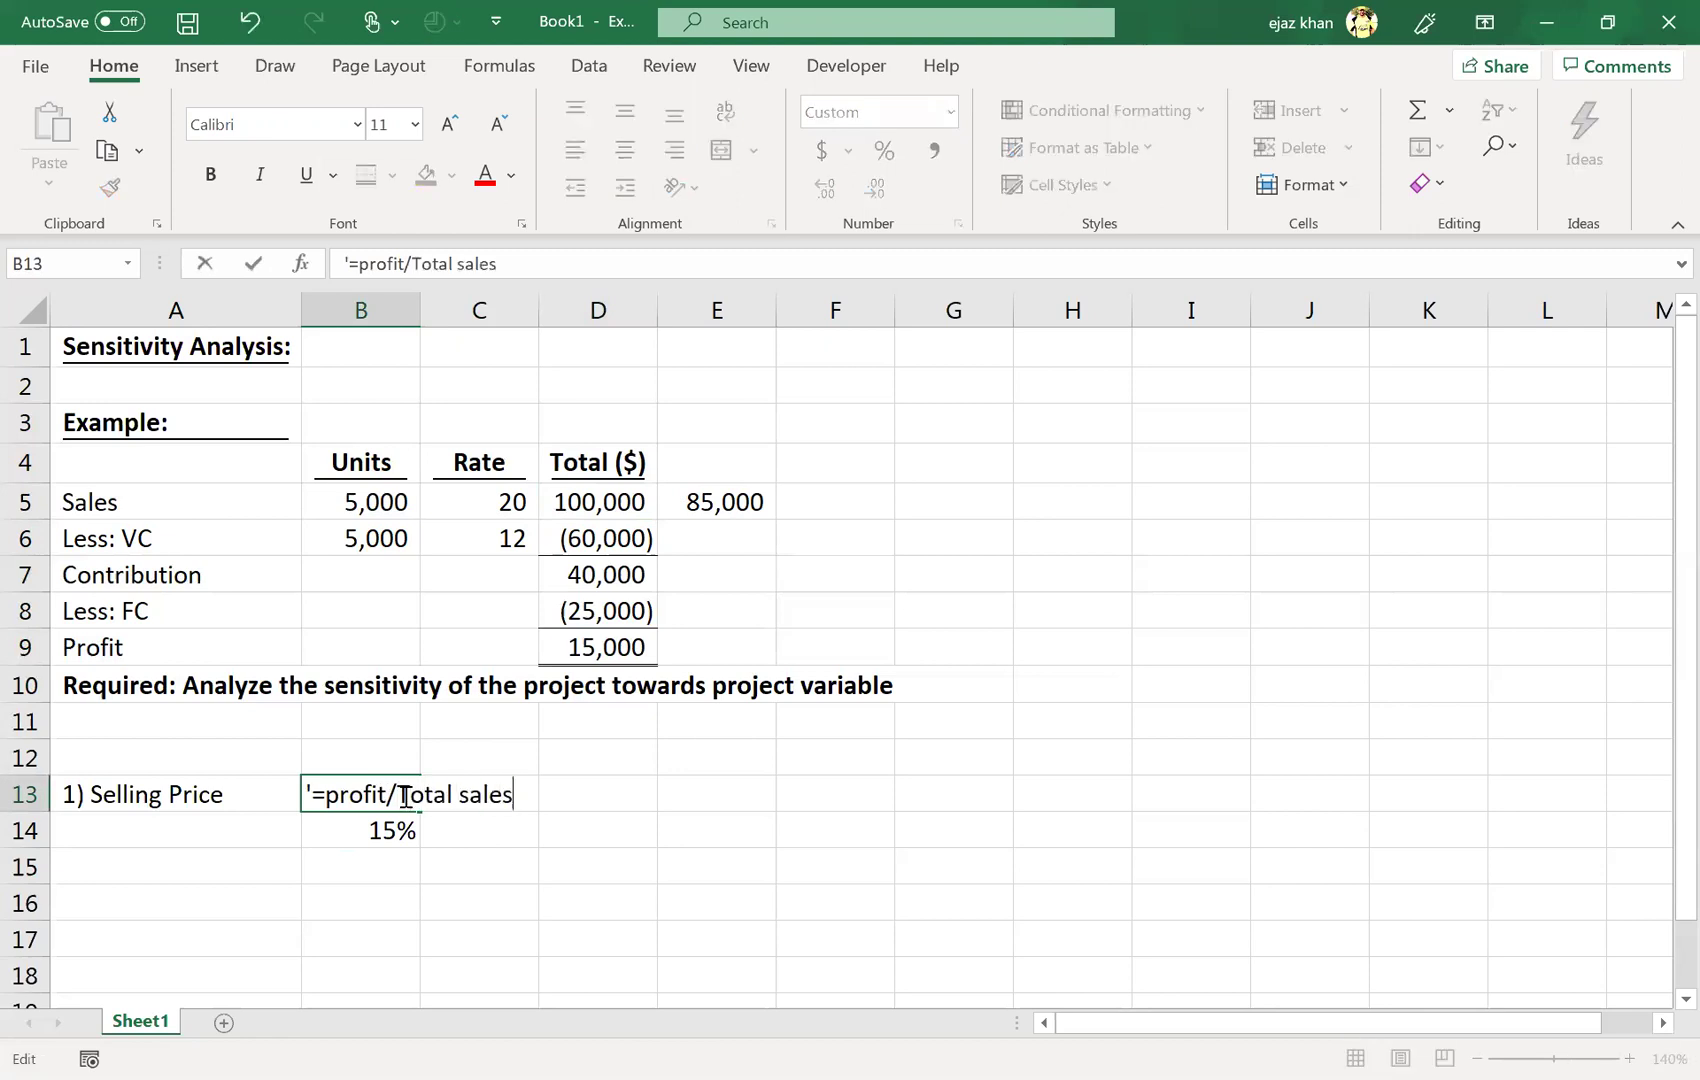
key("Return")
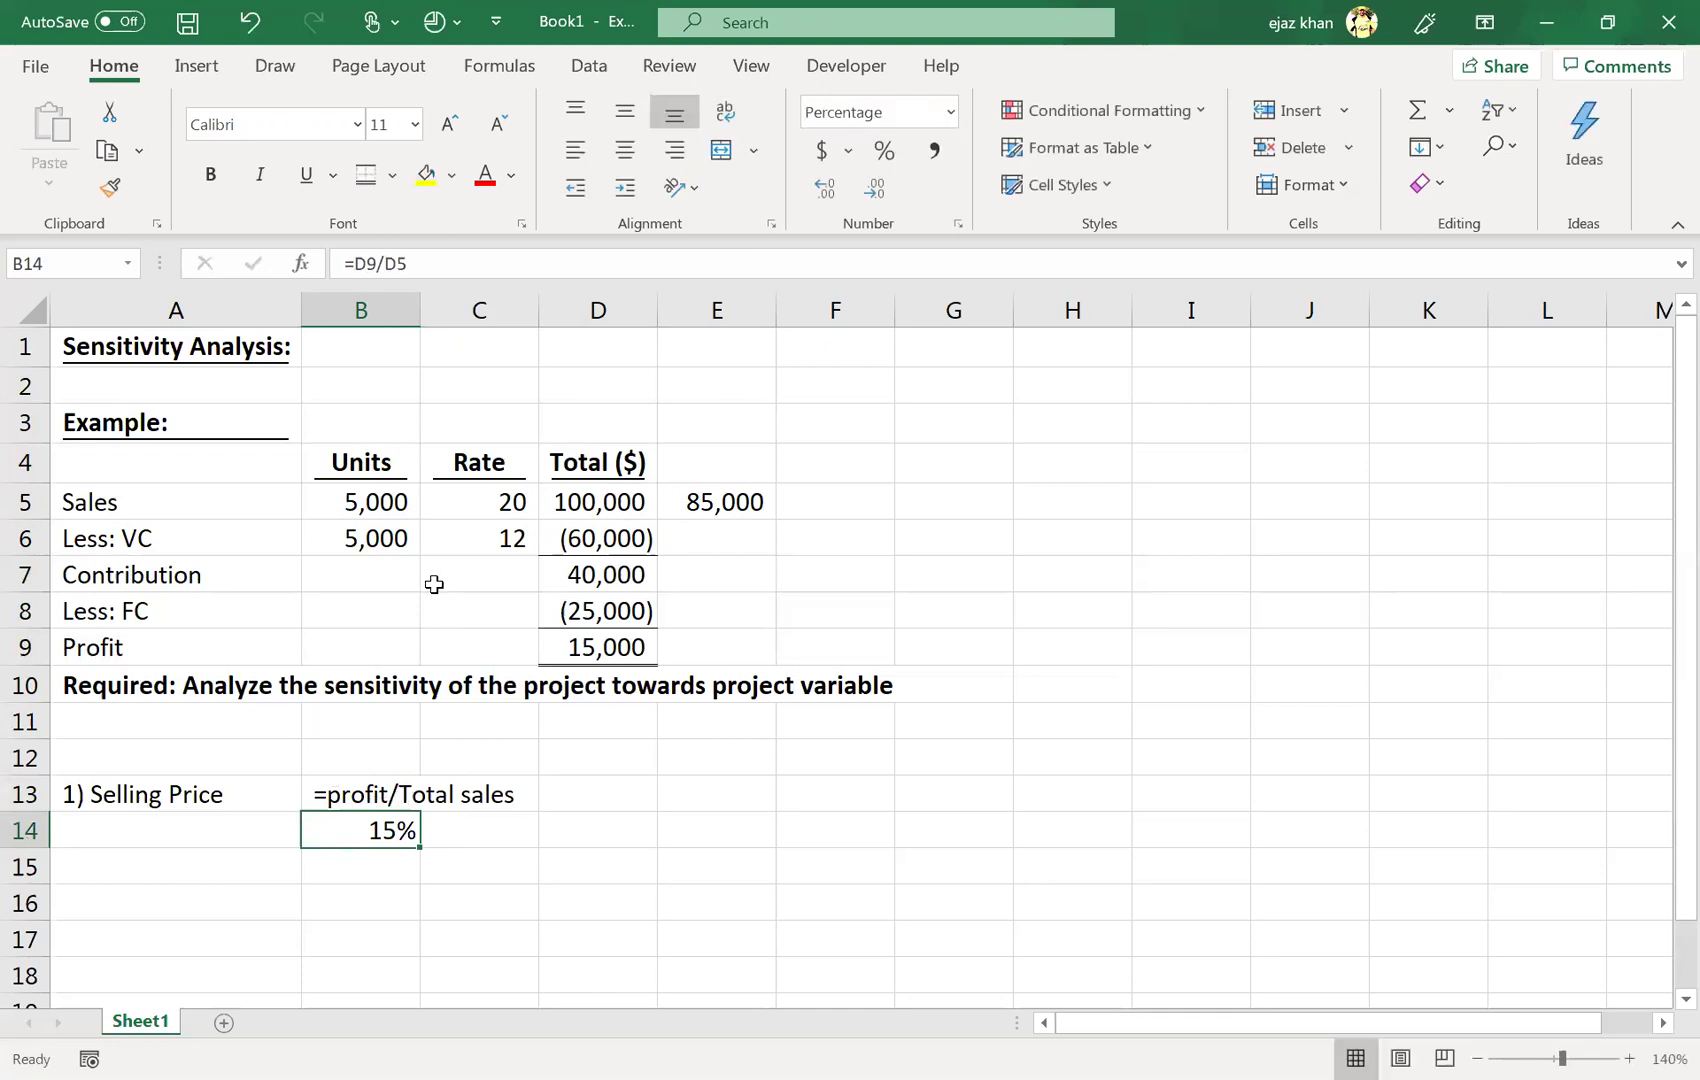
- Add the heading "2)Variable cost/unit" in A16 for the second project variable
left_click(487, 512)
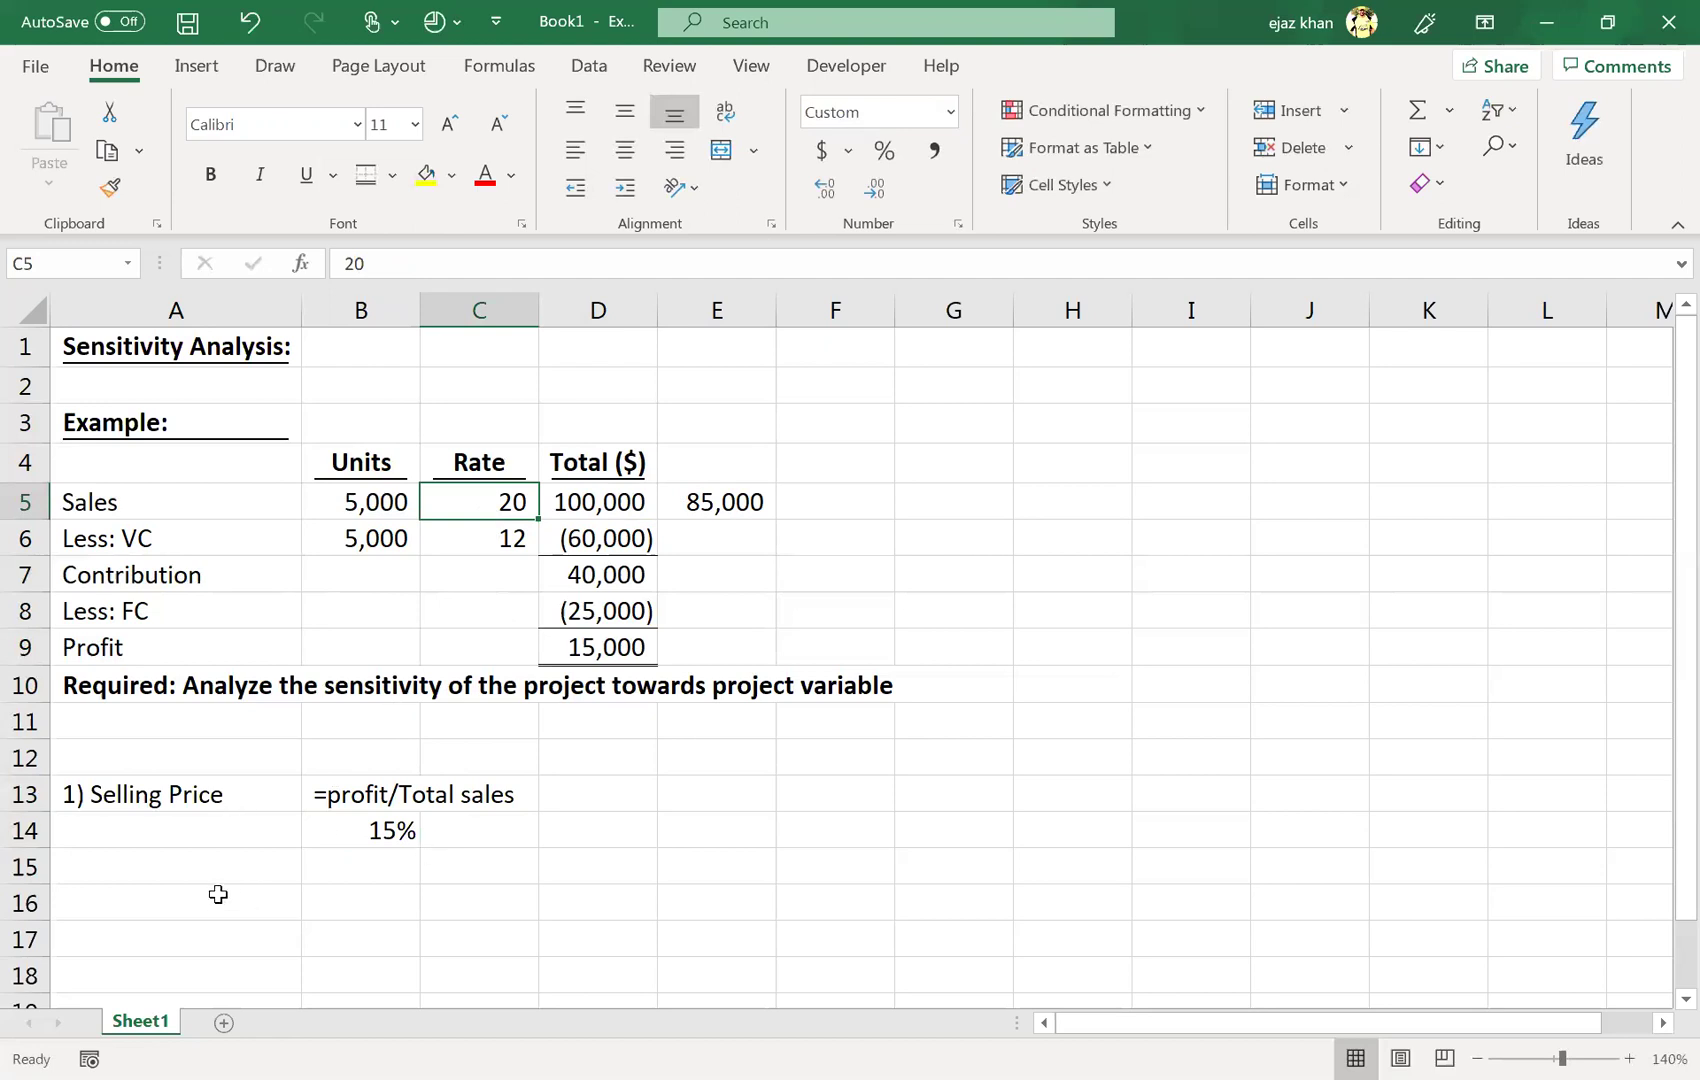
left_click(189, 907)
type("2)Variabl")
type("e/unit")
key("BackSpace")
key("BackSpace")
key("BackSpace")
key("BackSpace")
key("BackSpace")
type("cost/unit")
key("Tab")
- Calculate the variable cost sensitivity in B16 by dividing profit by the positive variable cost total, using =D9/-D6
type("=")
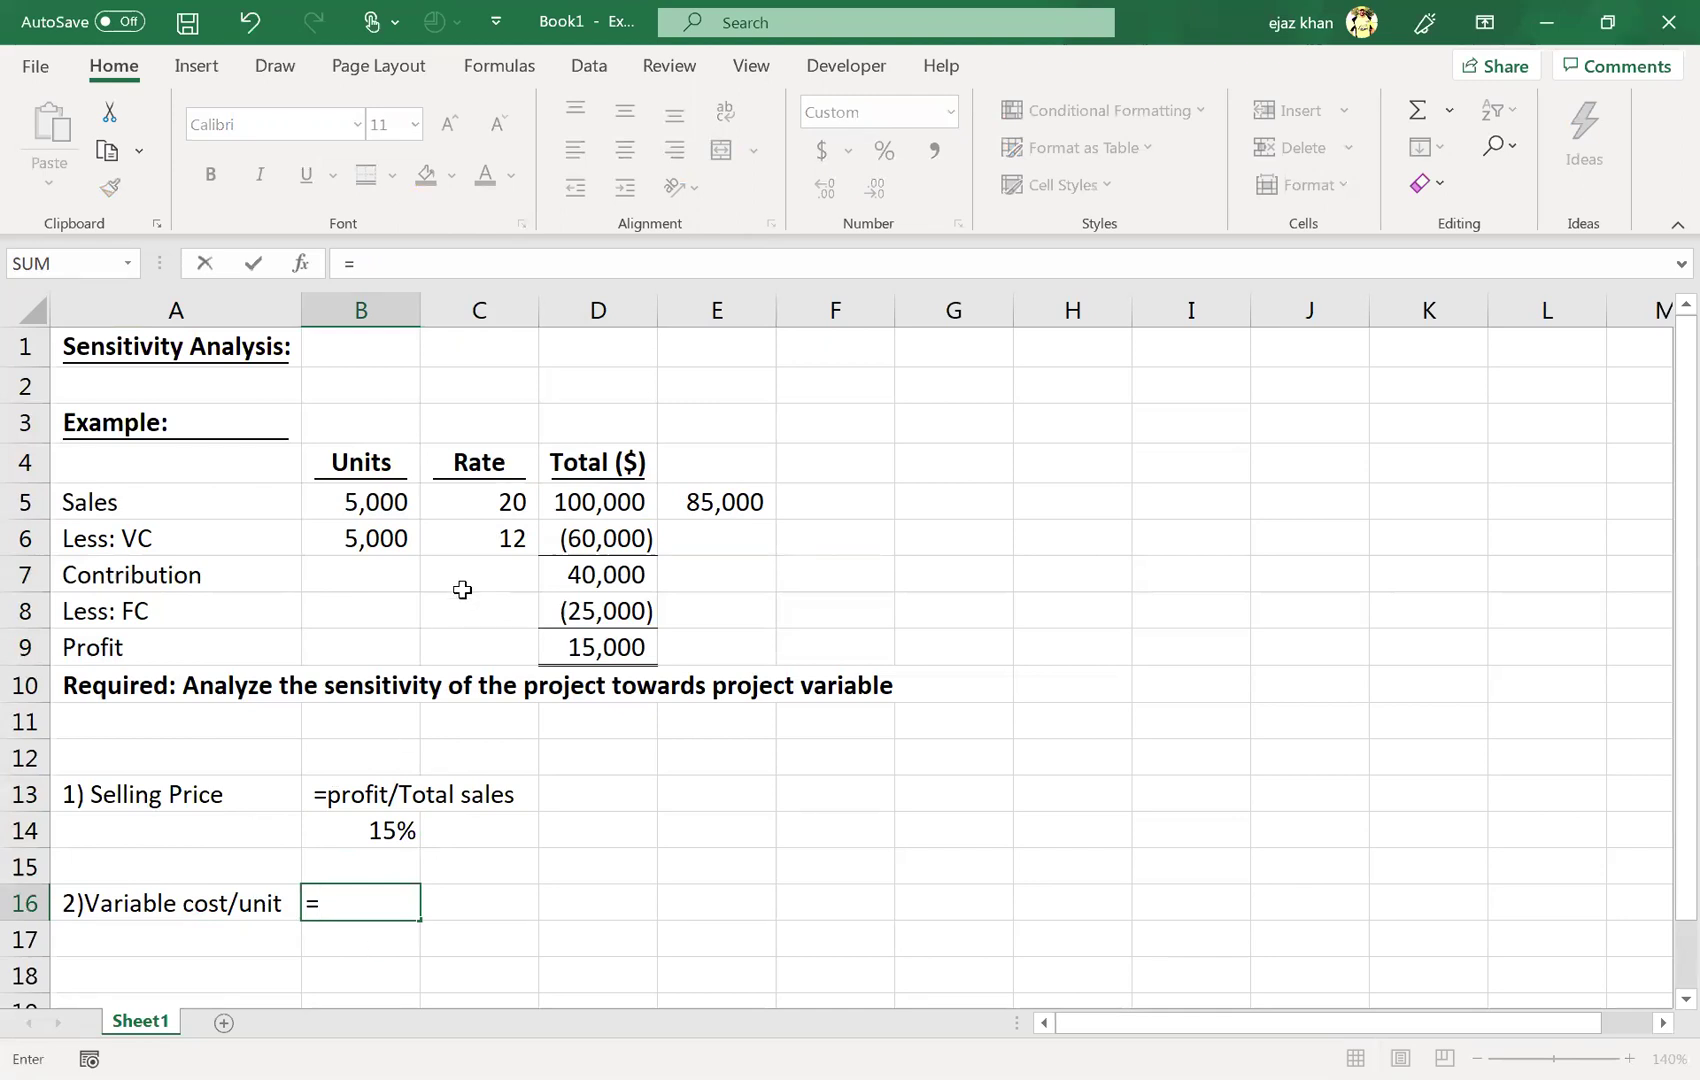
left_click(577, 652)
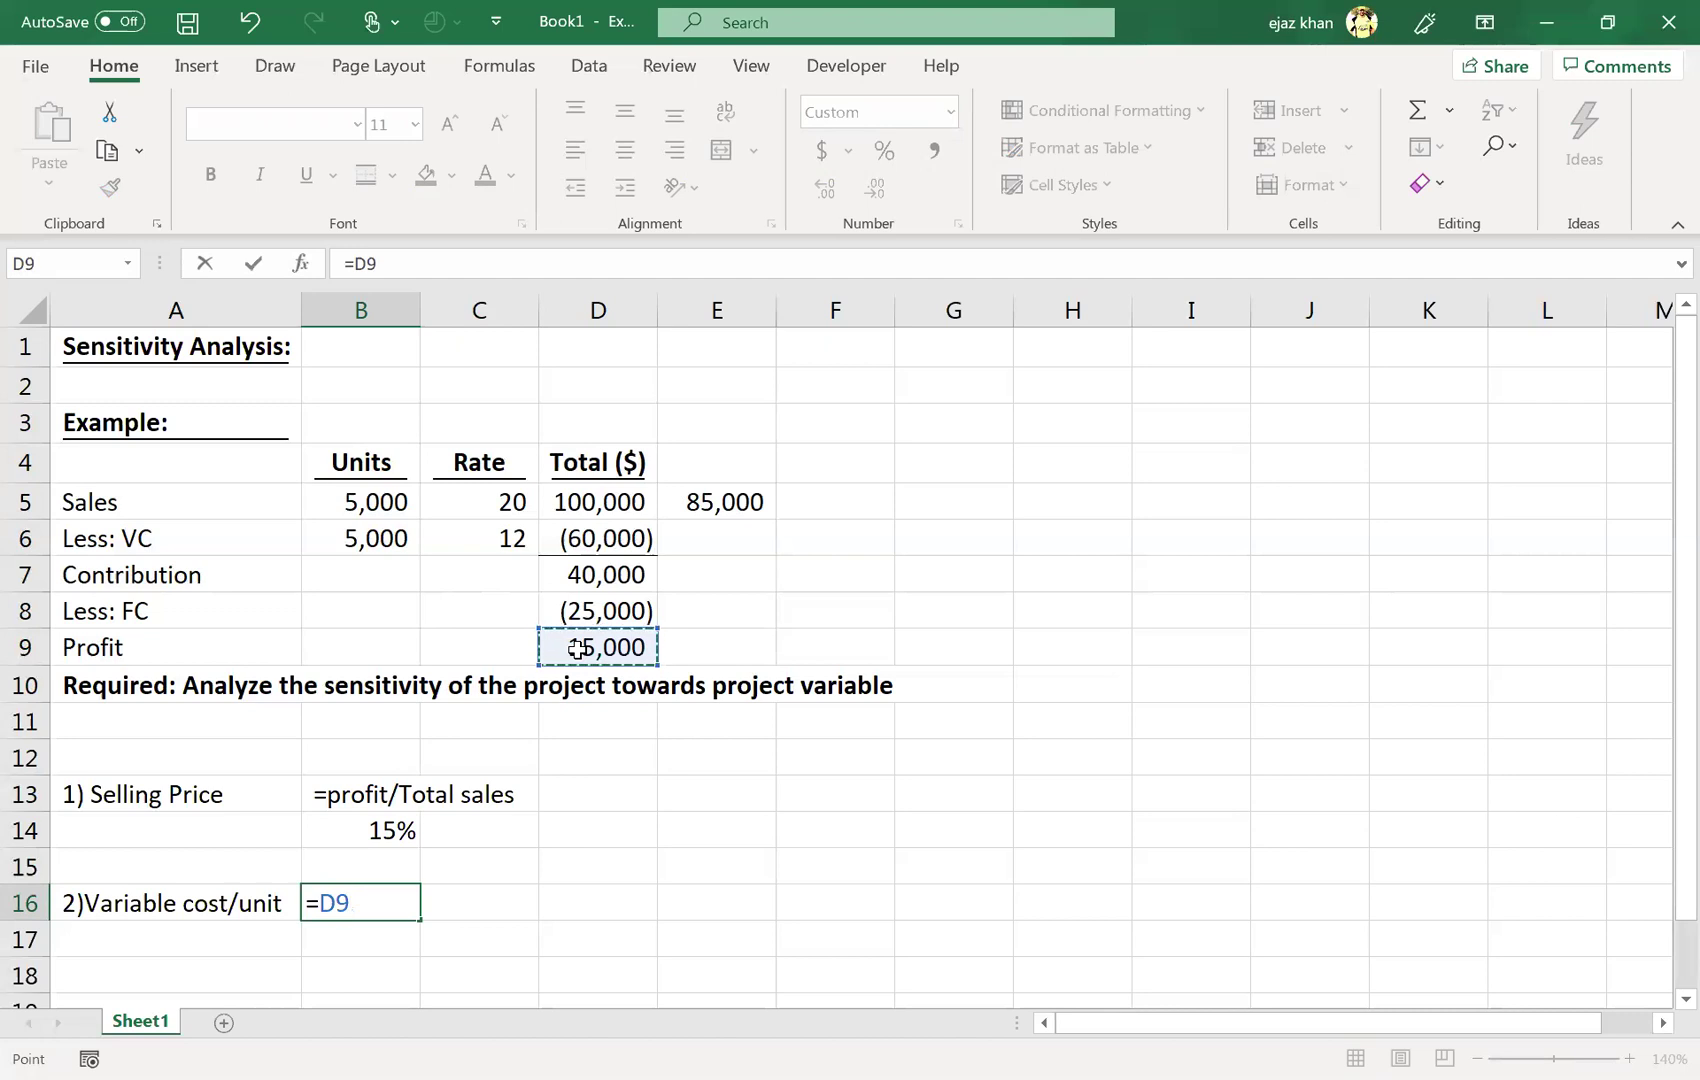
type("/")
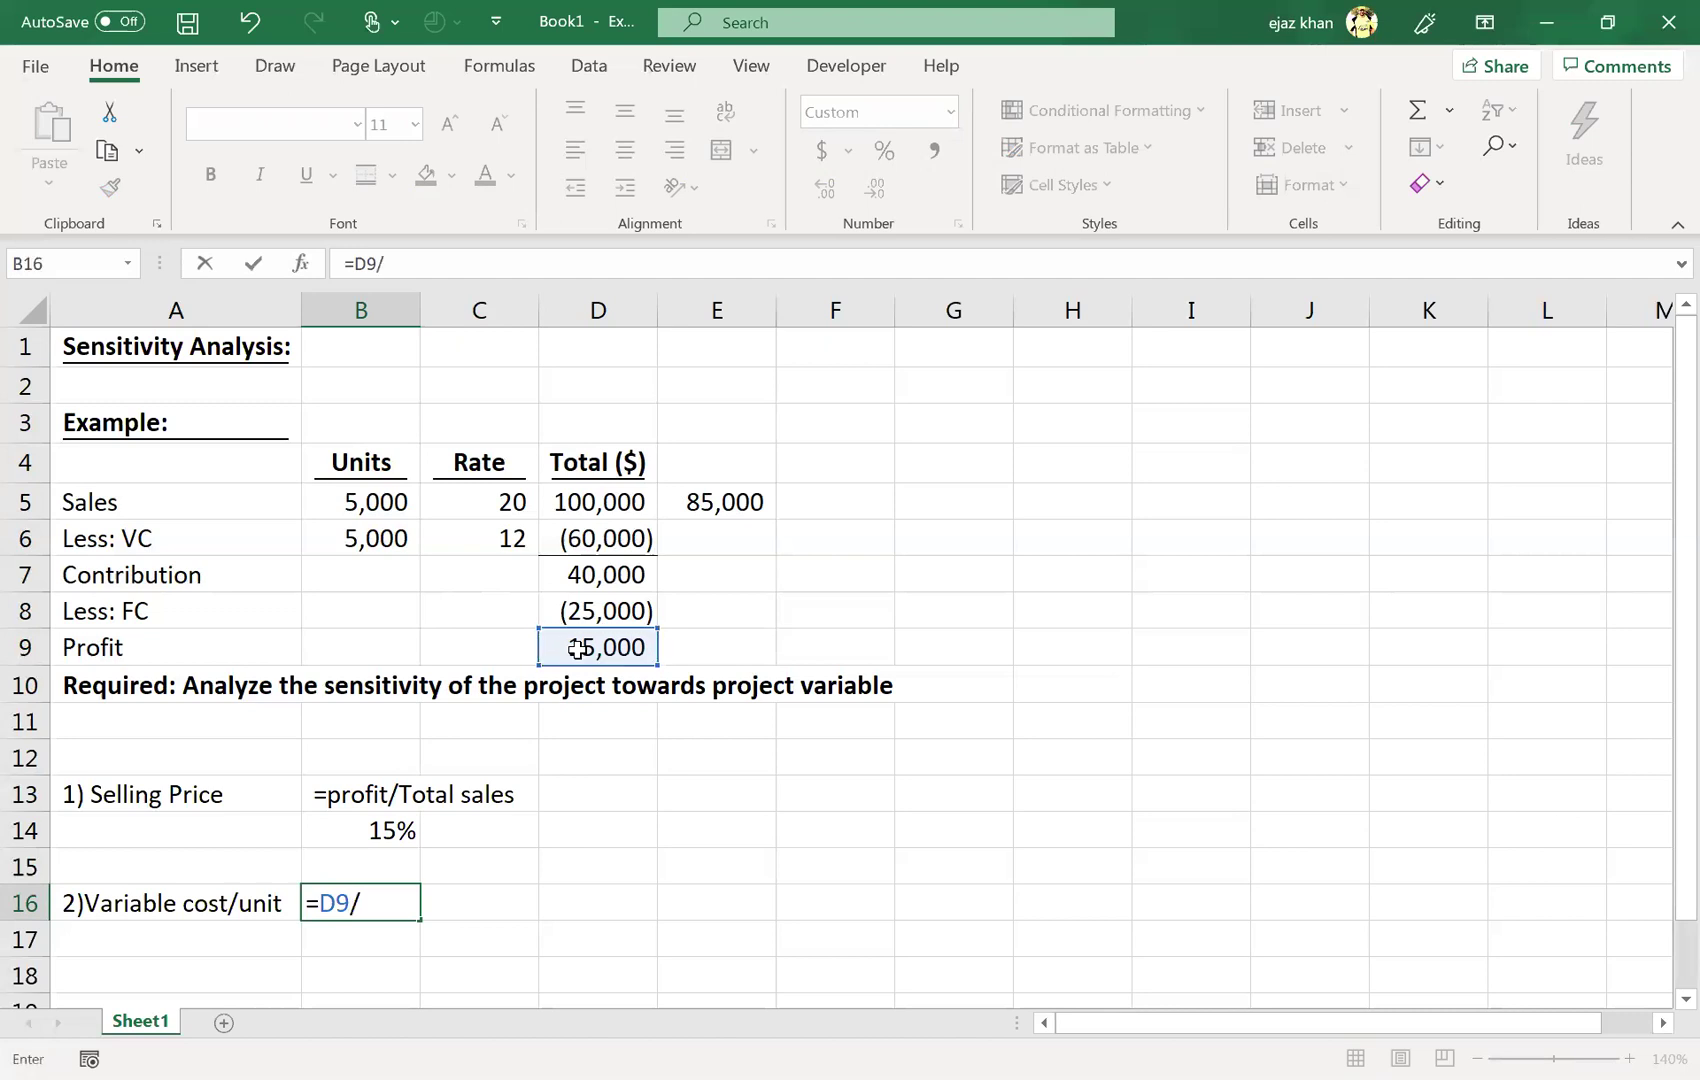
left_click(577, 540)
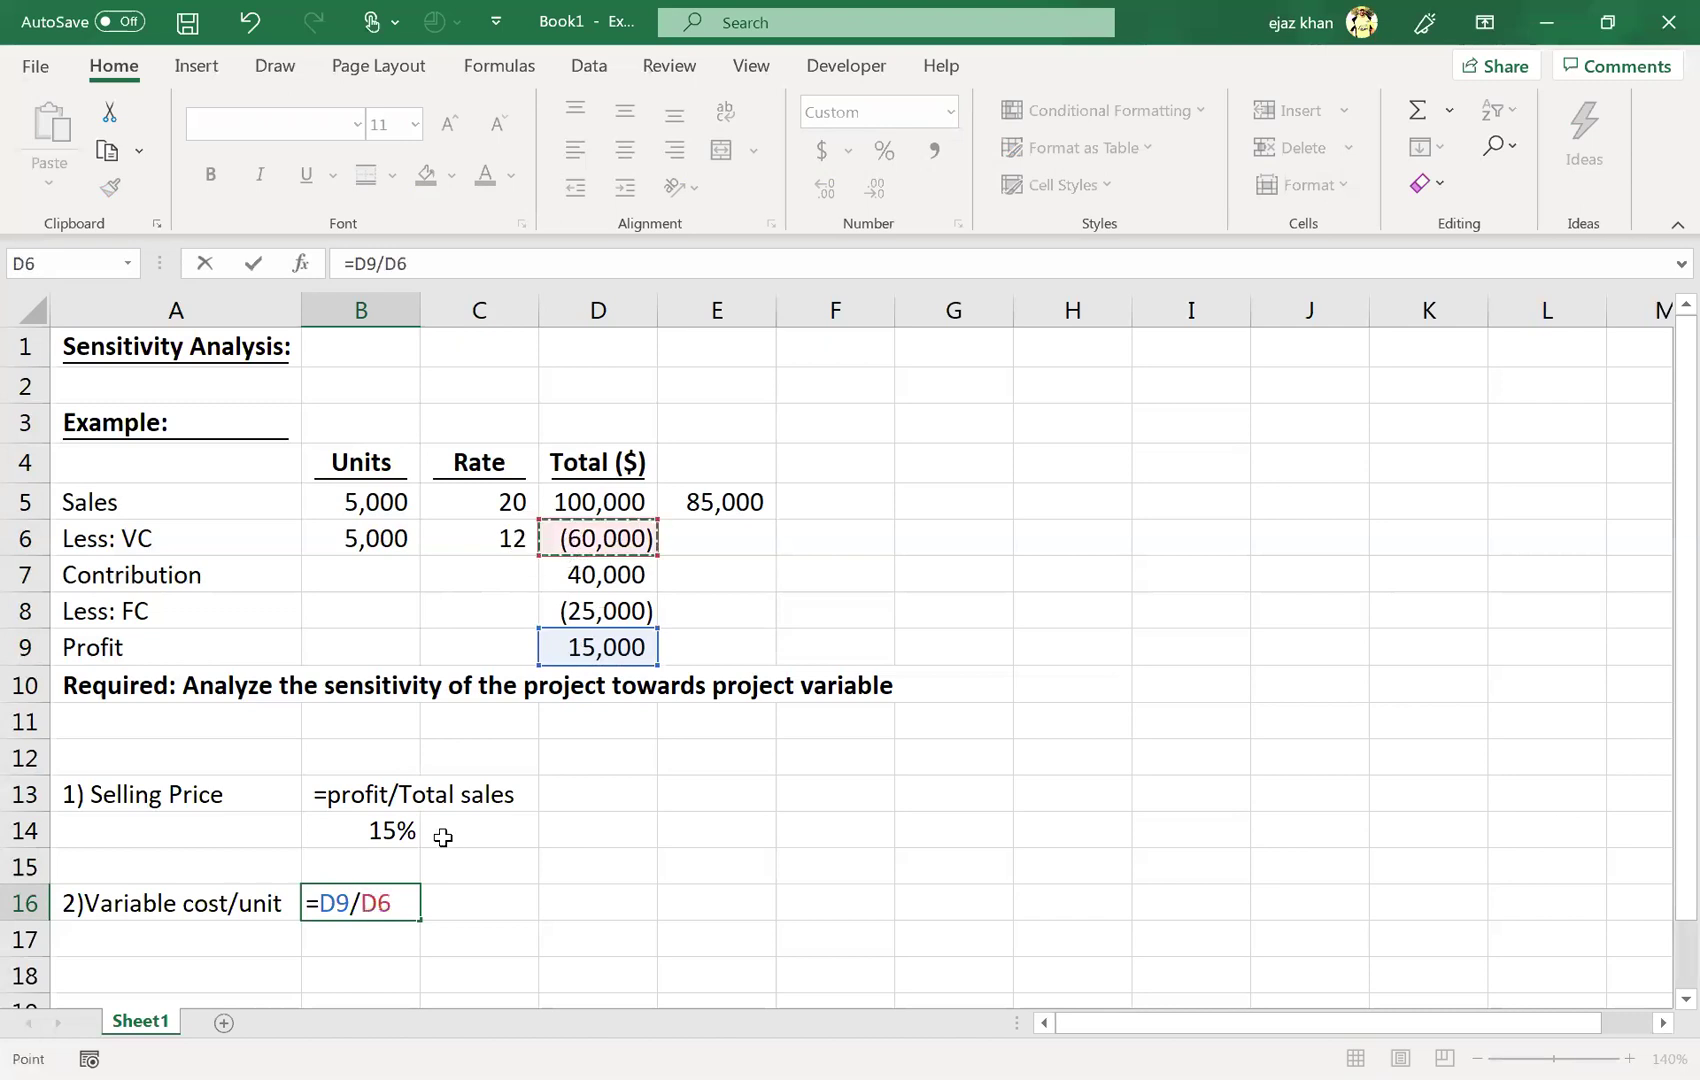
left_click(361, 903)
type("-")
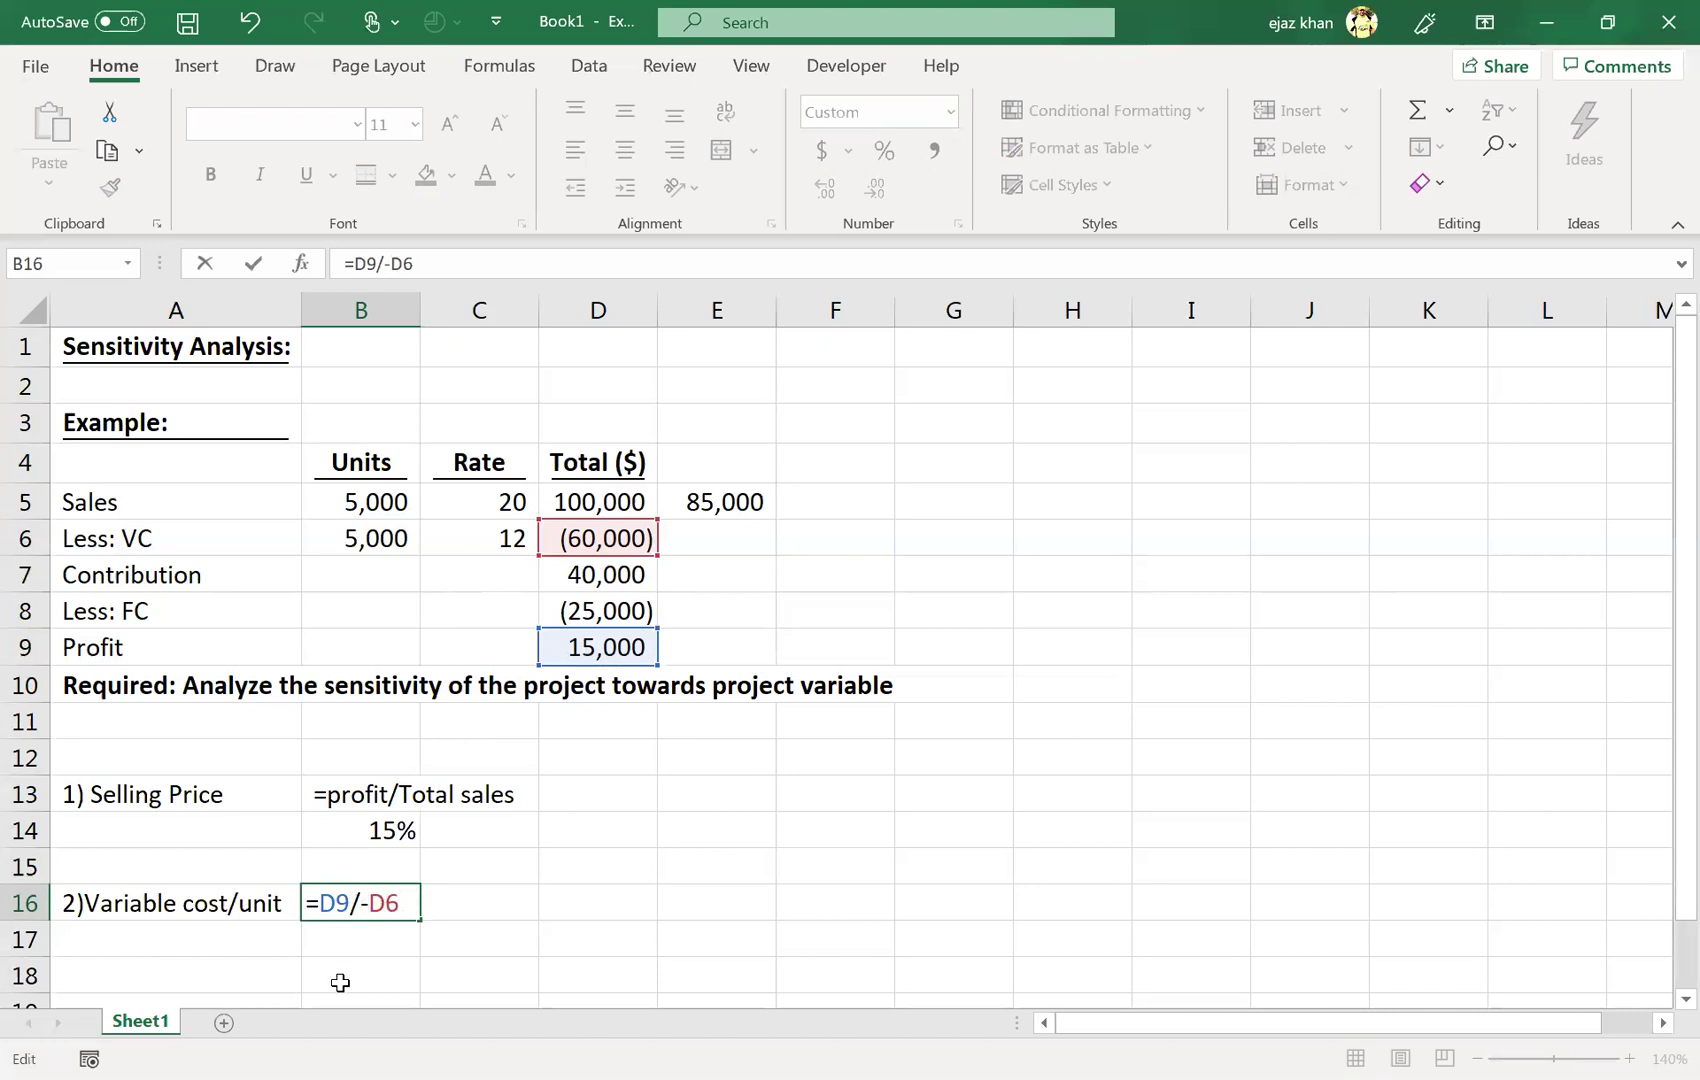
key("Return")
- Format the variable cost sensitivity as a percentage and move it from B16 to B17
left_click(398, 903)
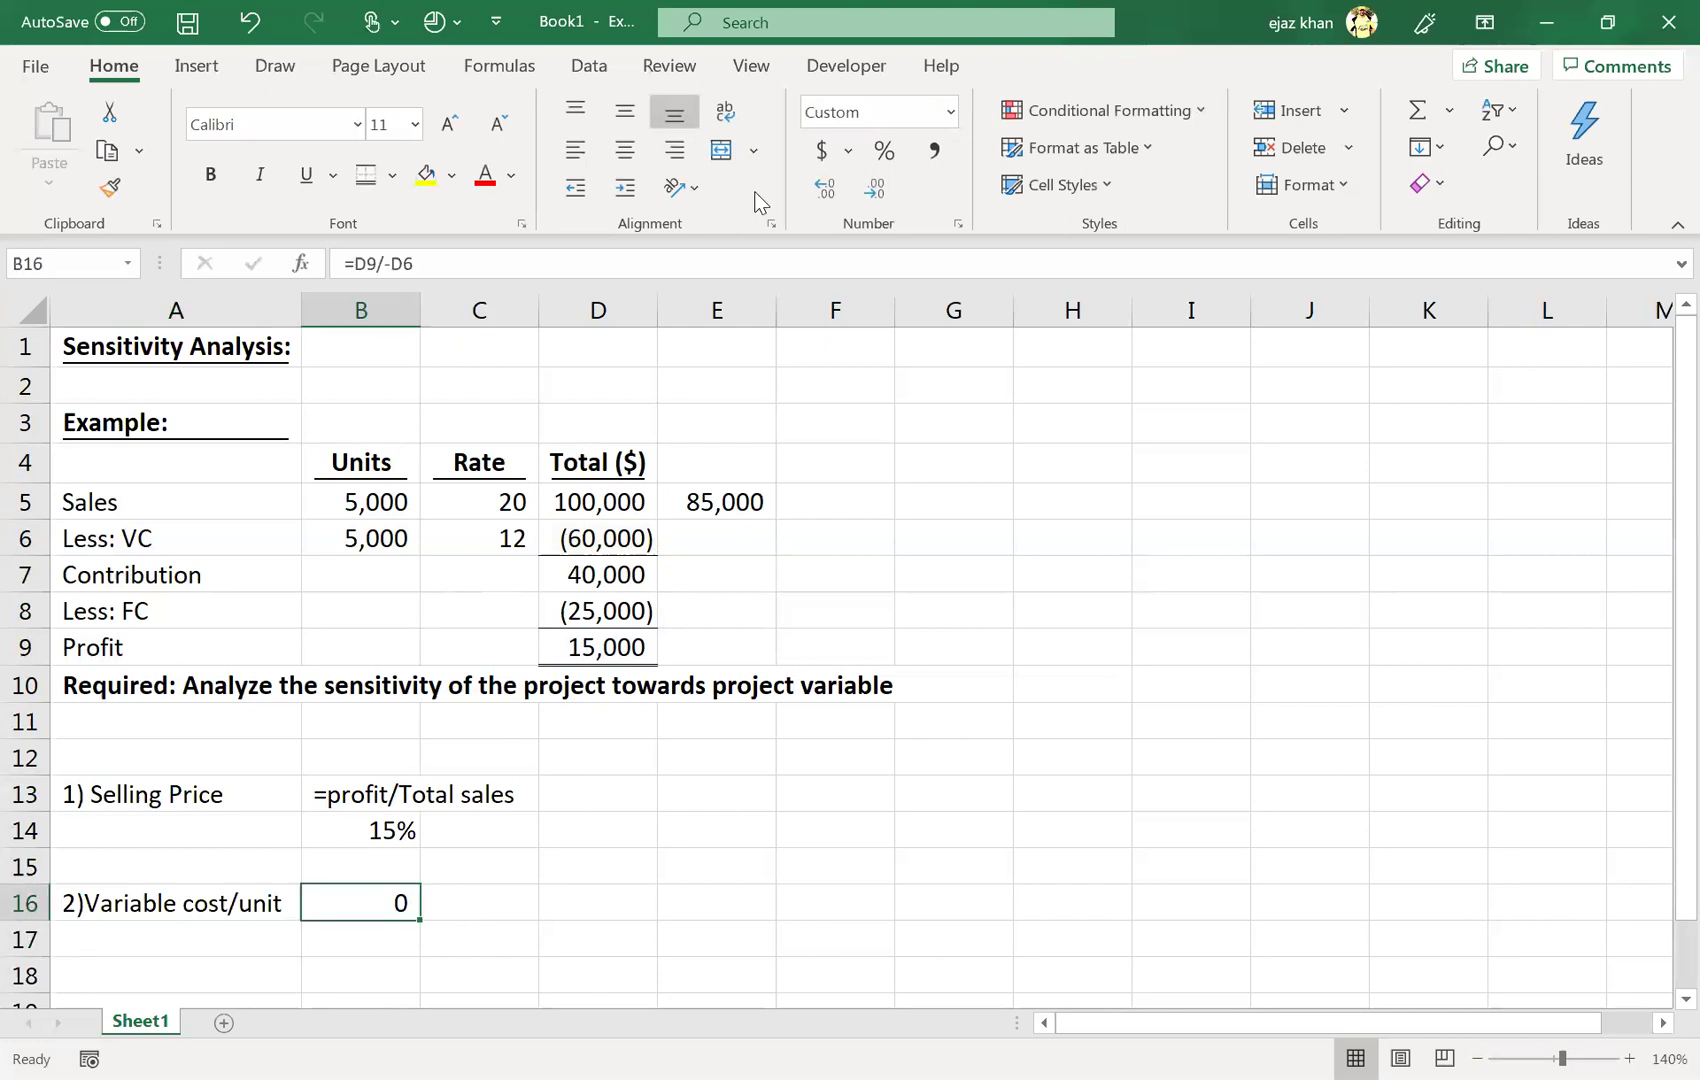
left_click(884, 152)
key("ctrl+x")
key("Down")
key("ctrl+v")
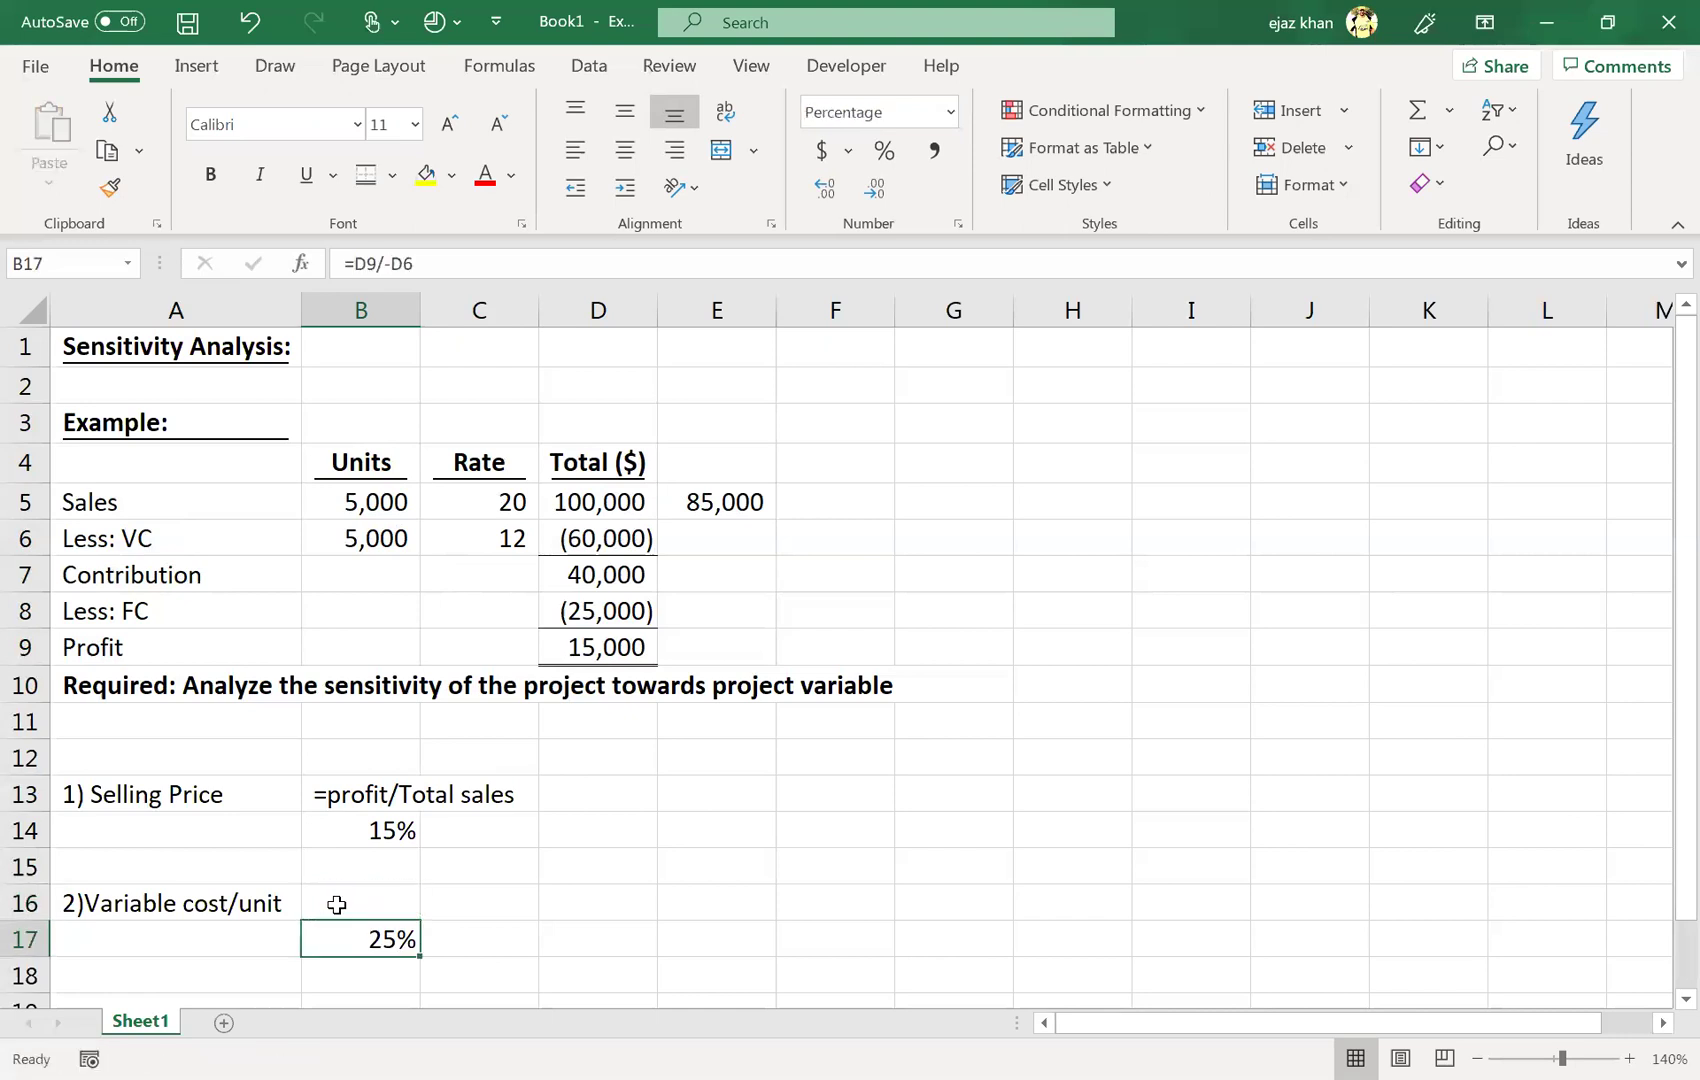
- Clear the trial sales figure for the reduced selling price from E5
left_click(337, 904)
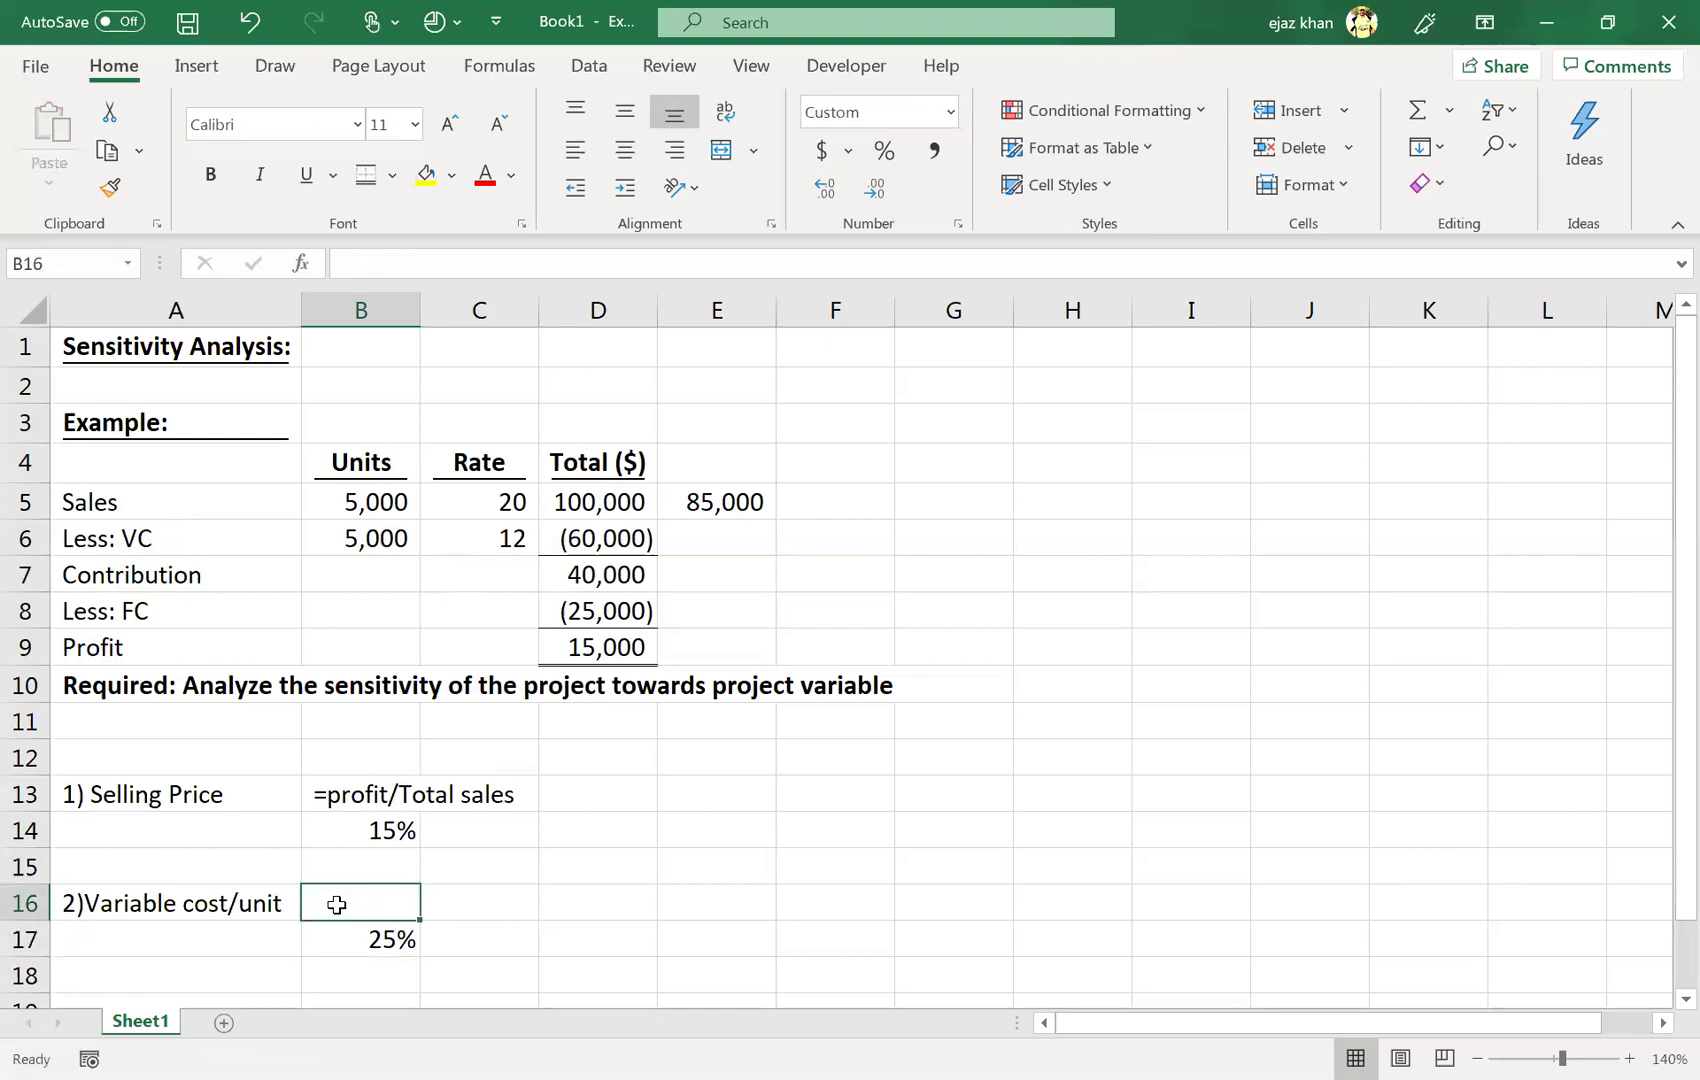
key("Right")
key("Up")
key("Up")
key("Up")
key("Up")
key("Up")
key("Up")
key("Up")
key("Up")
key("Up")
key("Right")
key("Right")
key("Right")
key("Up")
key("Left")
key("Up")
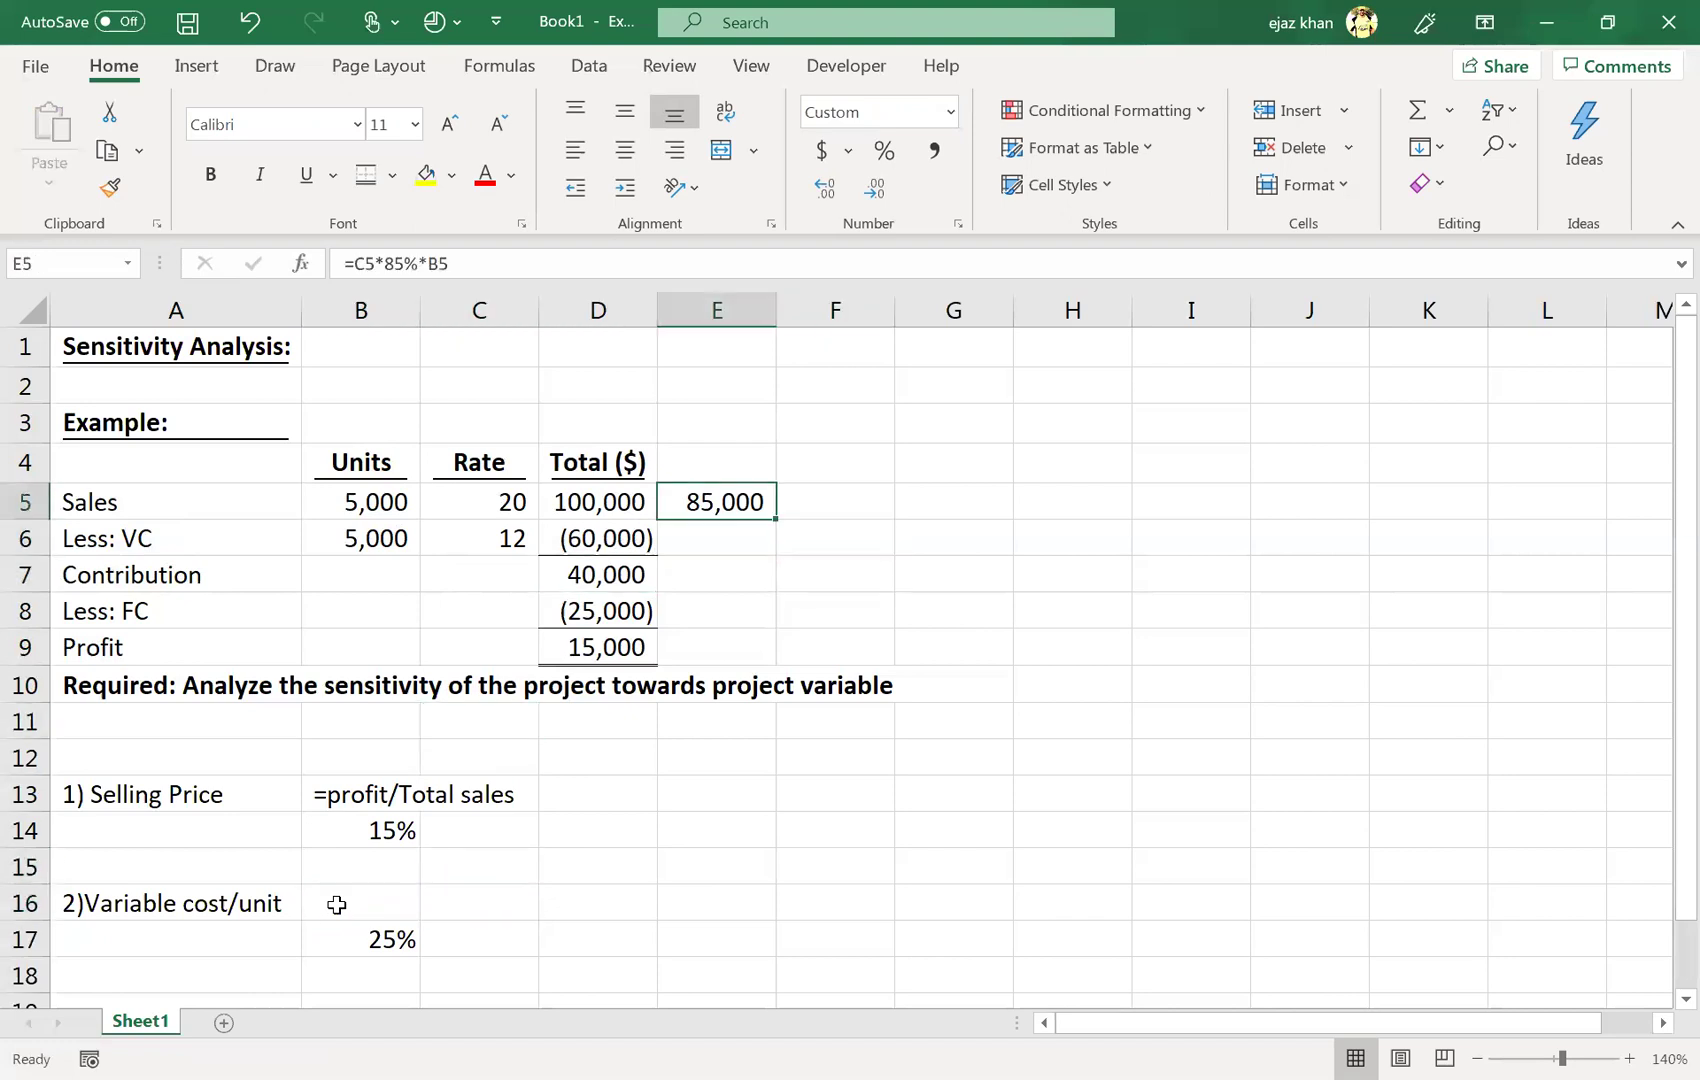
key("Delete")
- Calculate the total variable cost after a 25% rate increase in E6 using =C6*125%*B6
key("Left")
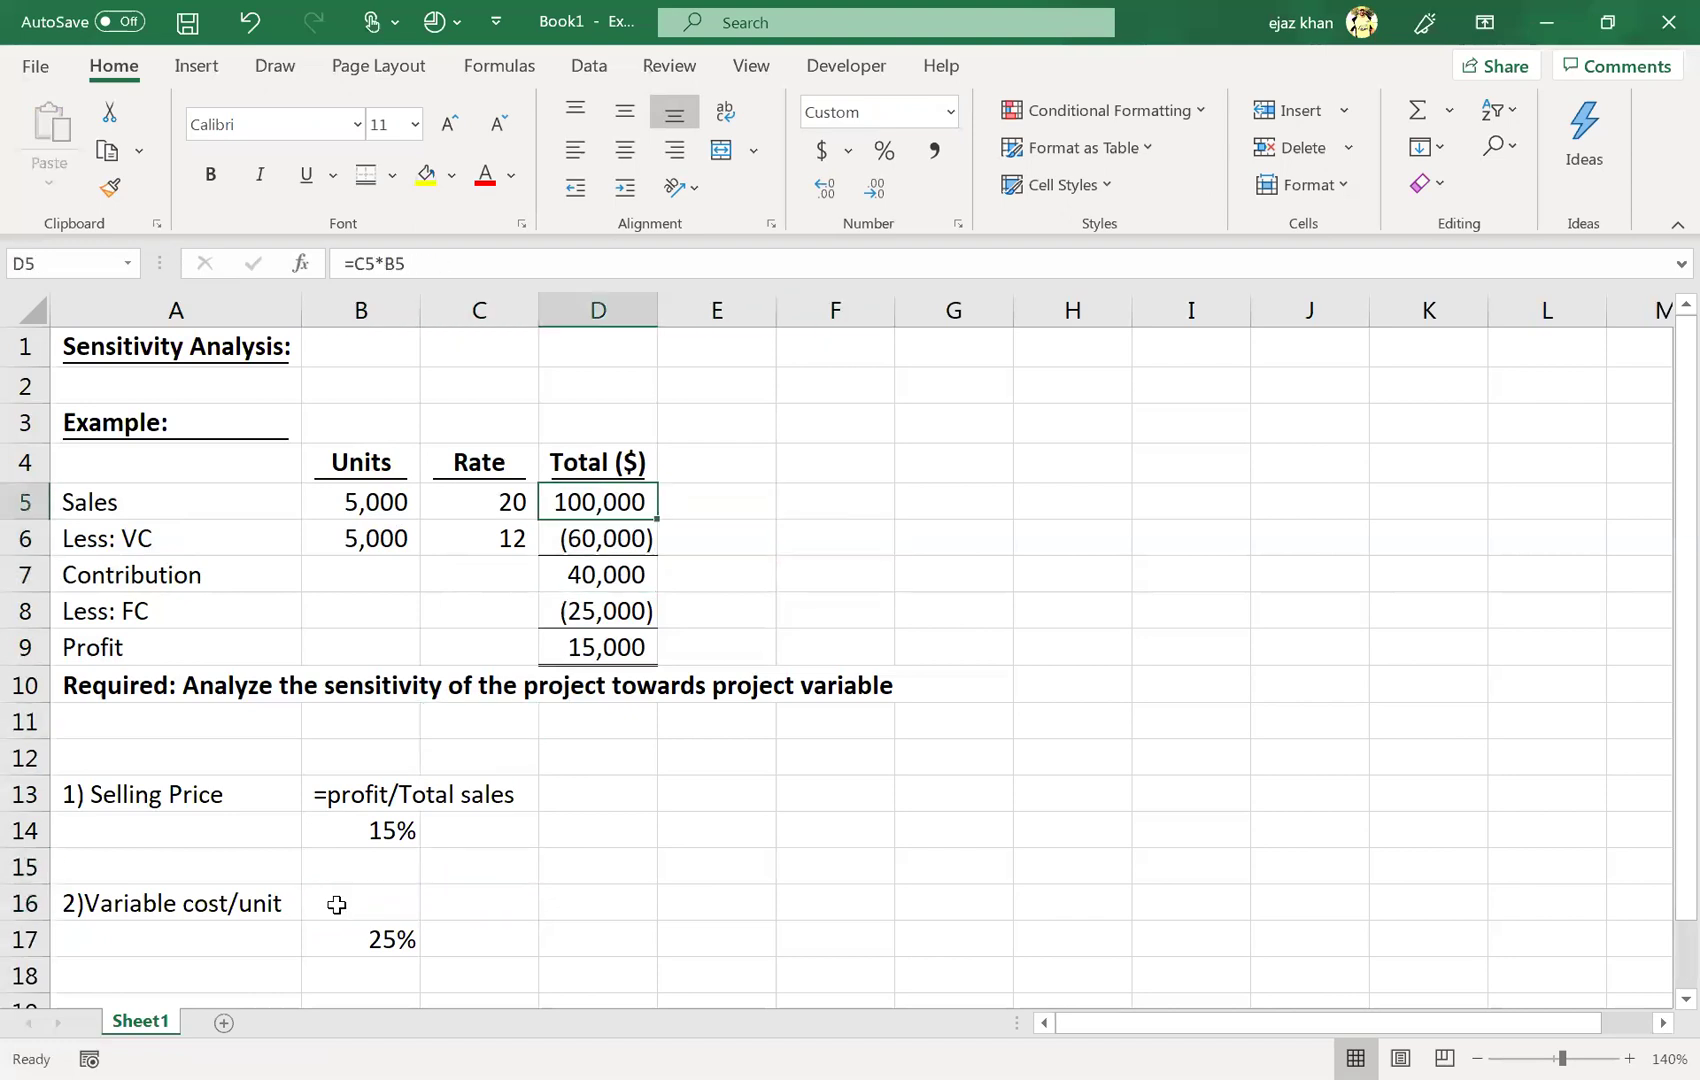
key("Down")
key("Right")
key("F2")
type("=")
key("Left")
key("Left")
key("Left")
key("Right")
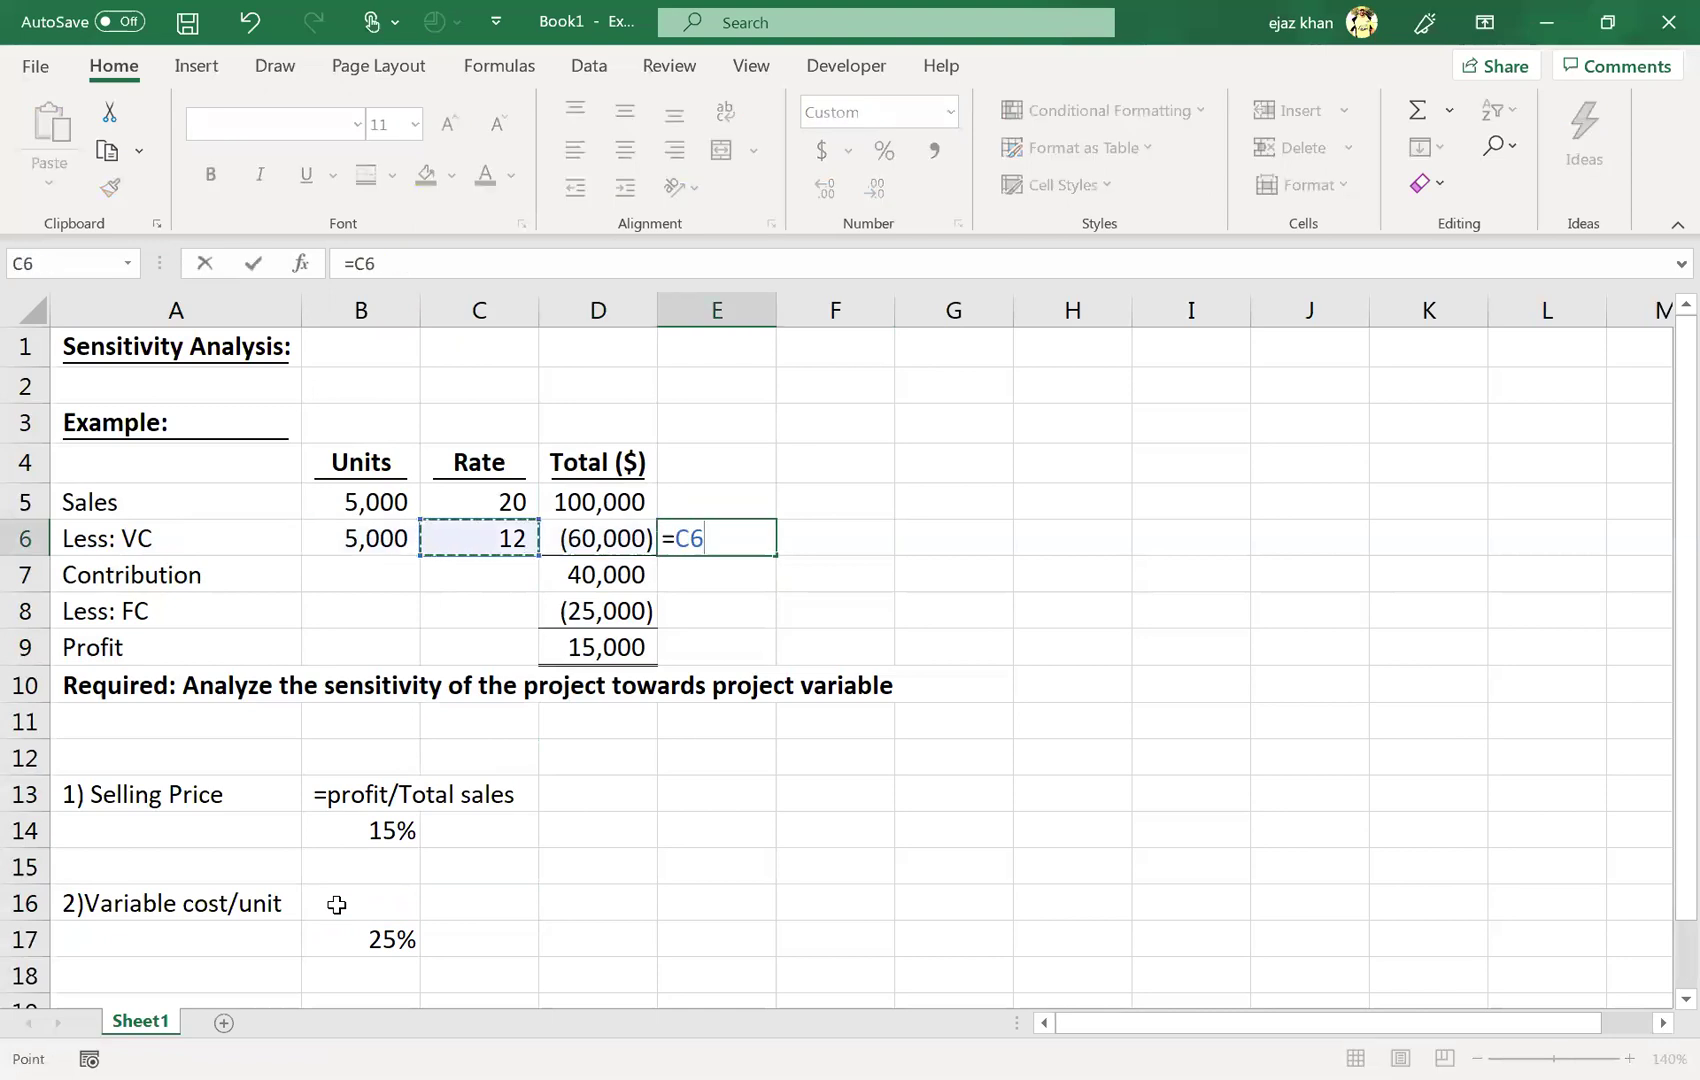
type("*")
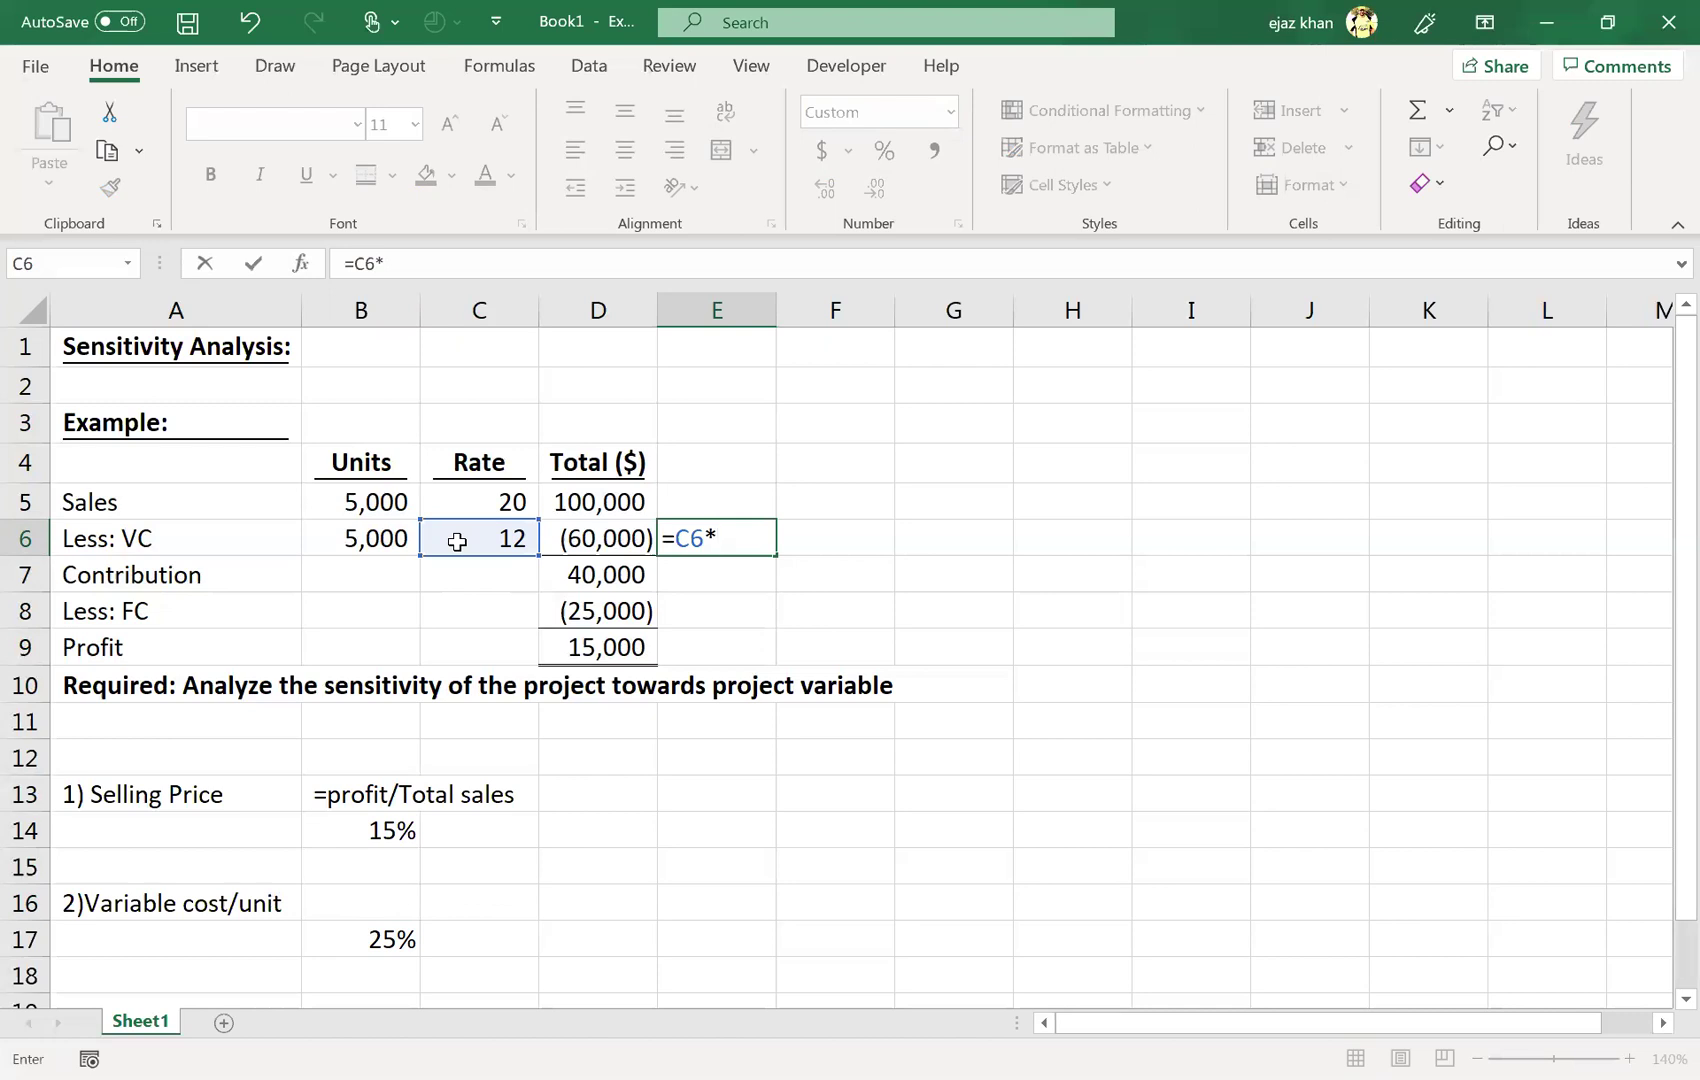
type("125%*")
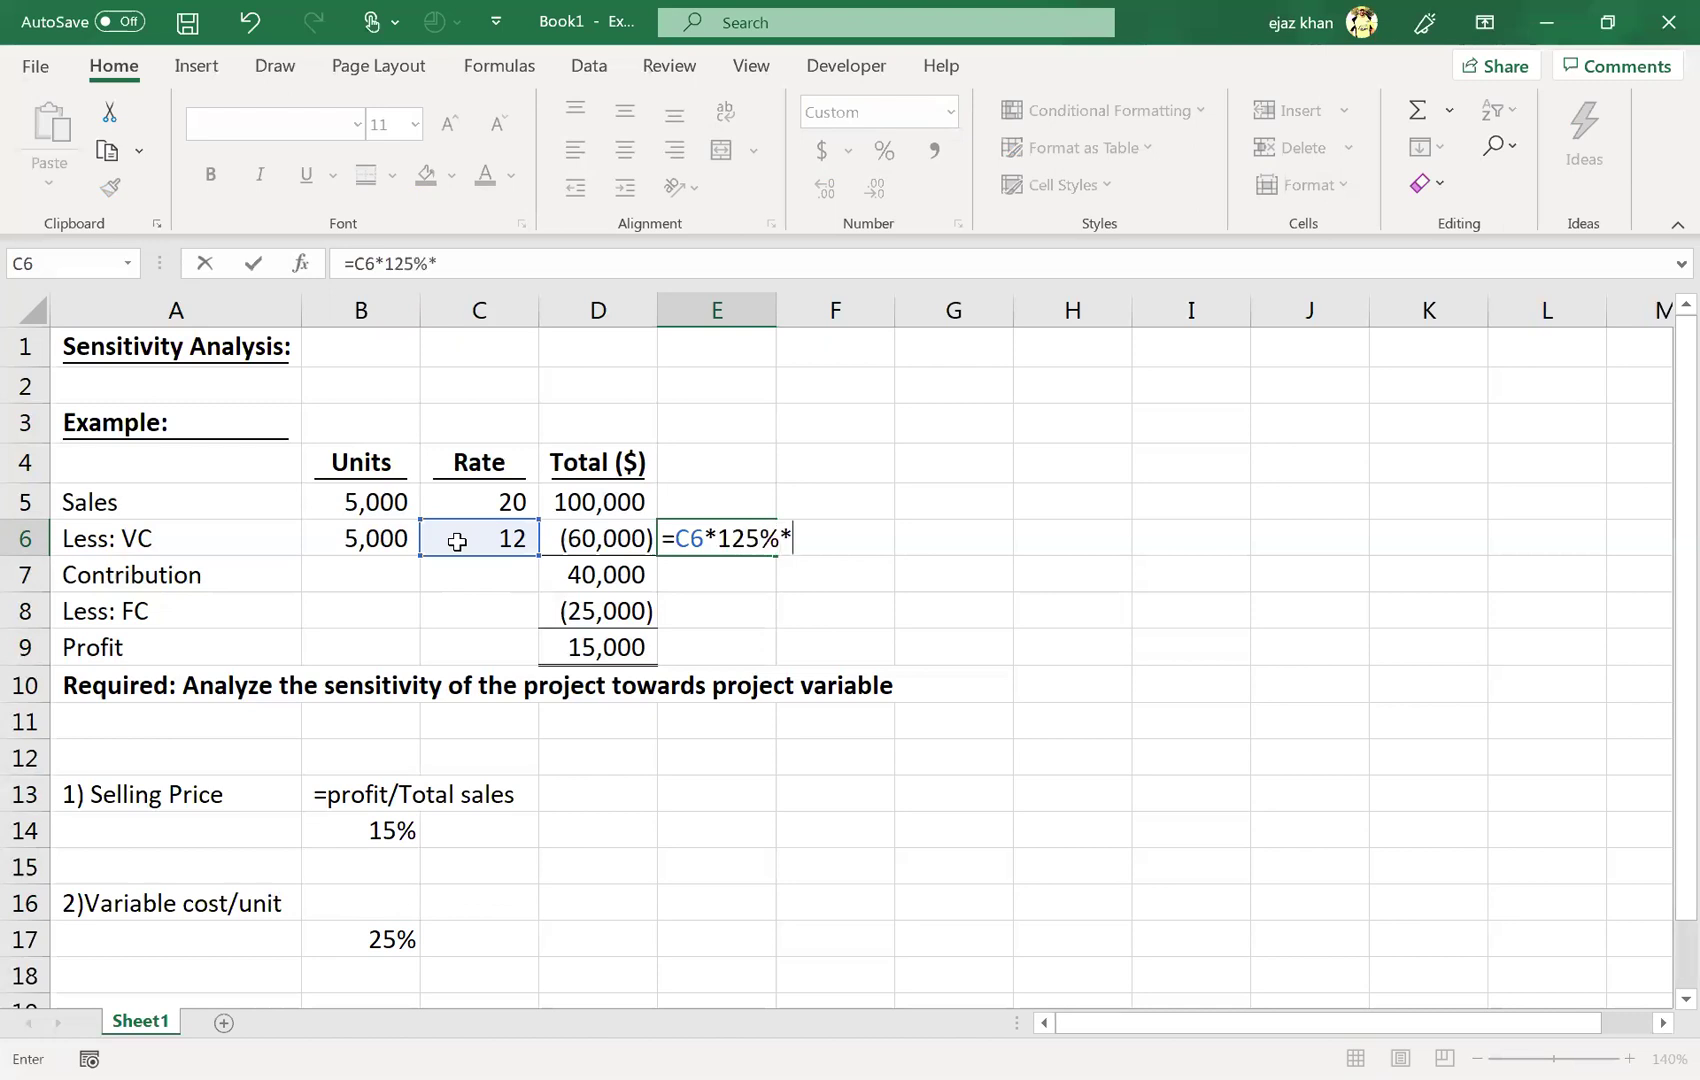
left_click(373, 542)
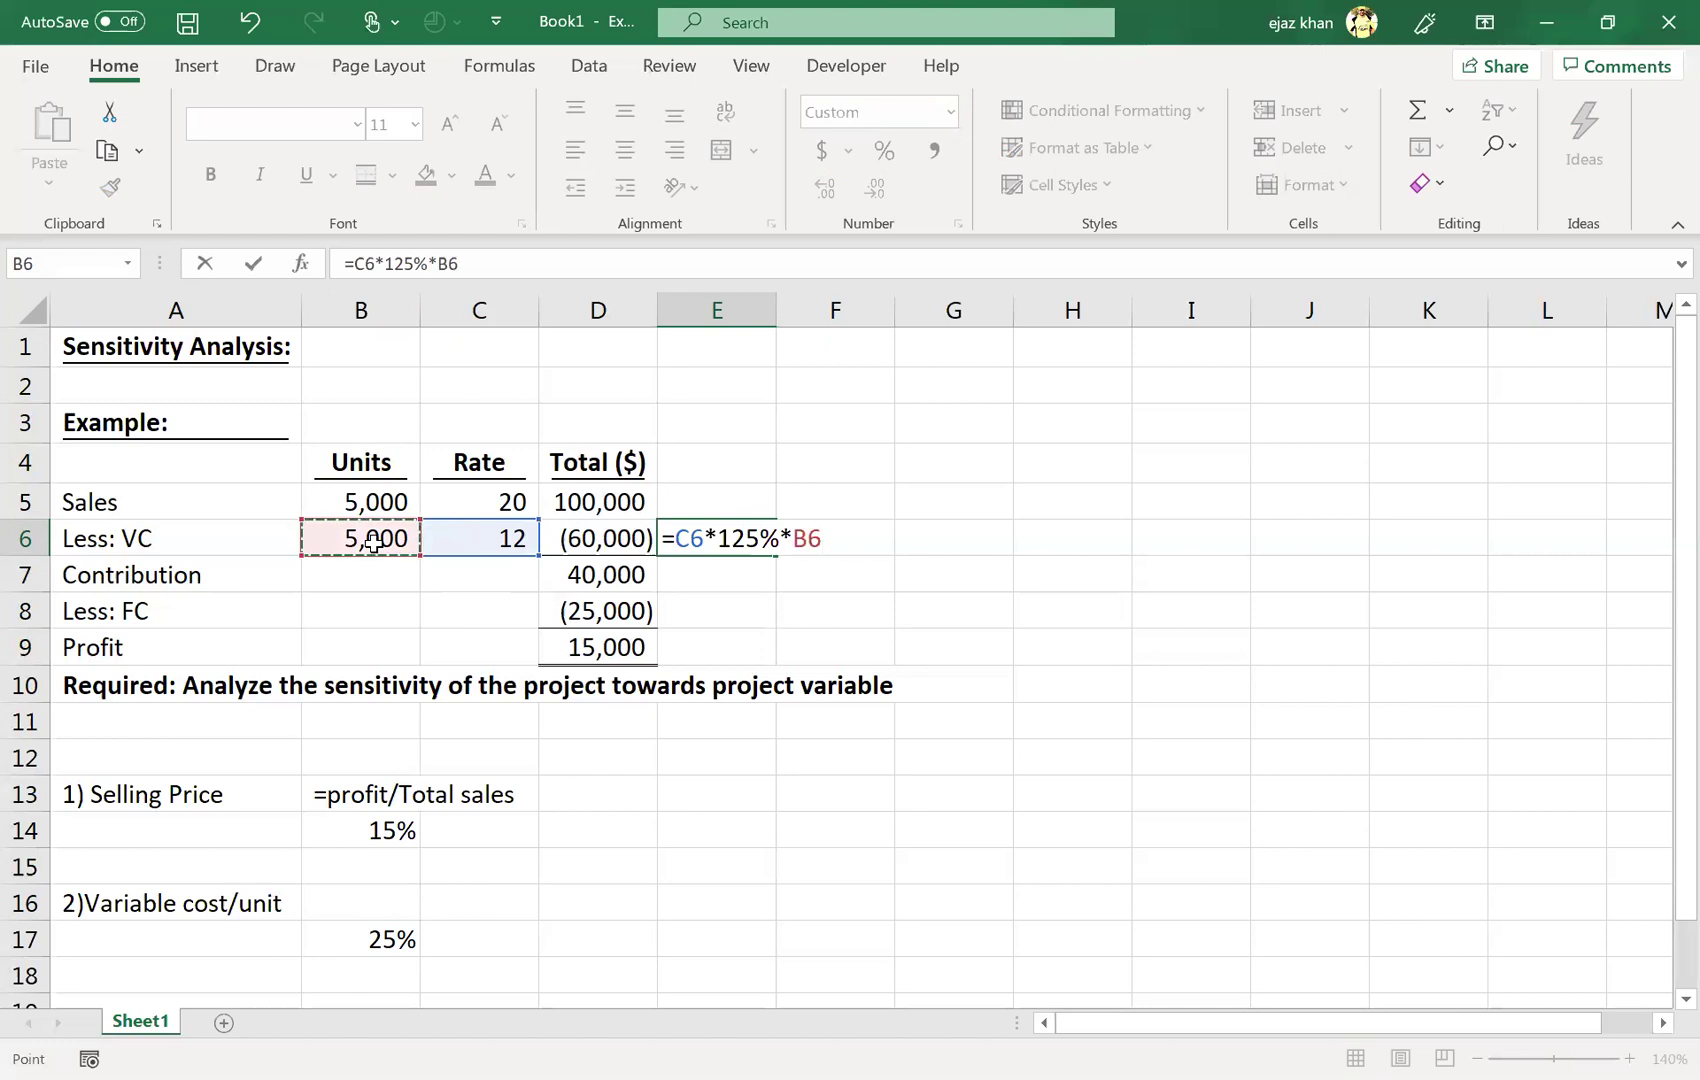
key("Return")
- Make the increased variable cost in E6 negative by changing the formula to =-C6*125%*B6
key("Up")
key("F2")
key("Left")
key("Left")
key("Left")
key("Left")
key("Left")
key("Left")
key("Left")
key("Left")
key("Left")
key("Left")
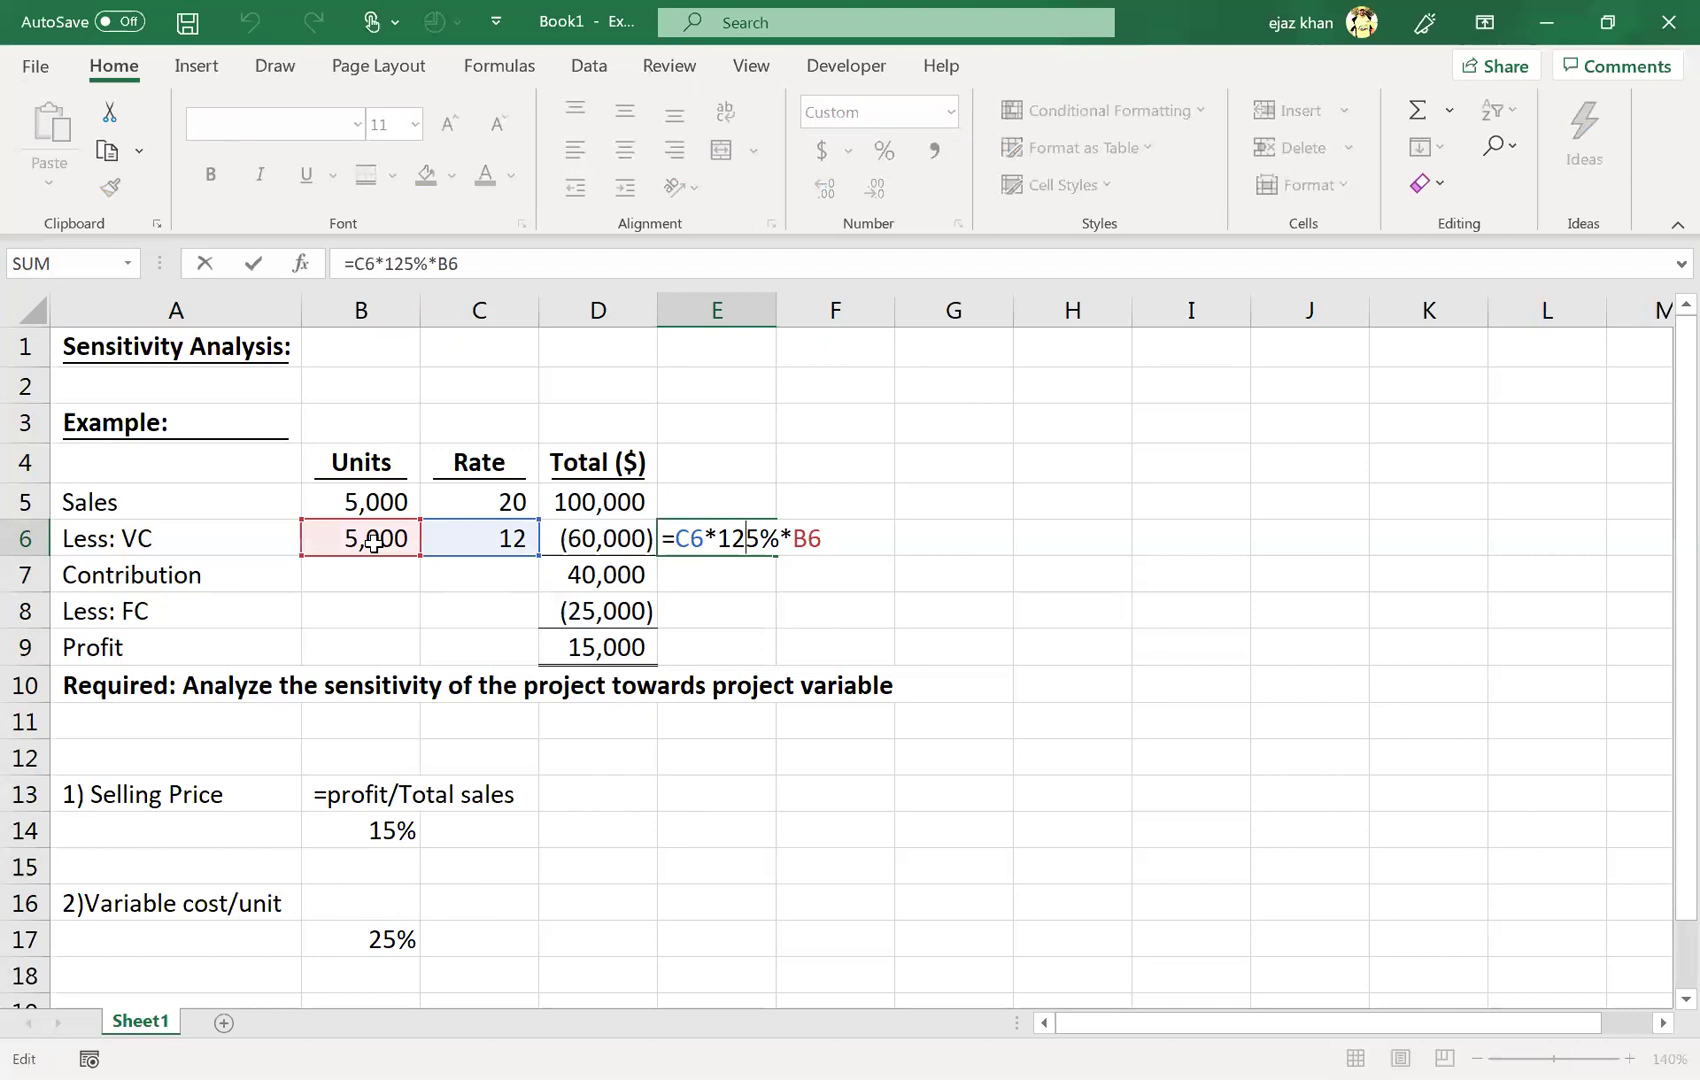
type("-")
key("Return")
- Carry the original sales total into E5 using =D5
key("Up")
key("Up")
key("Up")
key("Up")
key("F2")
type("=")
key("Escape")
key("Down")
key("Down")
type("=")
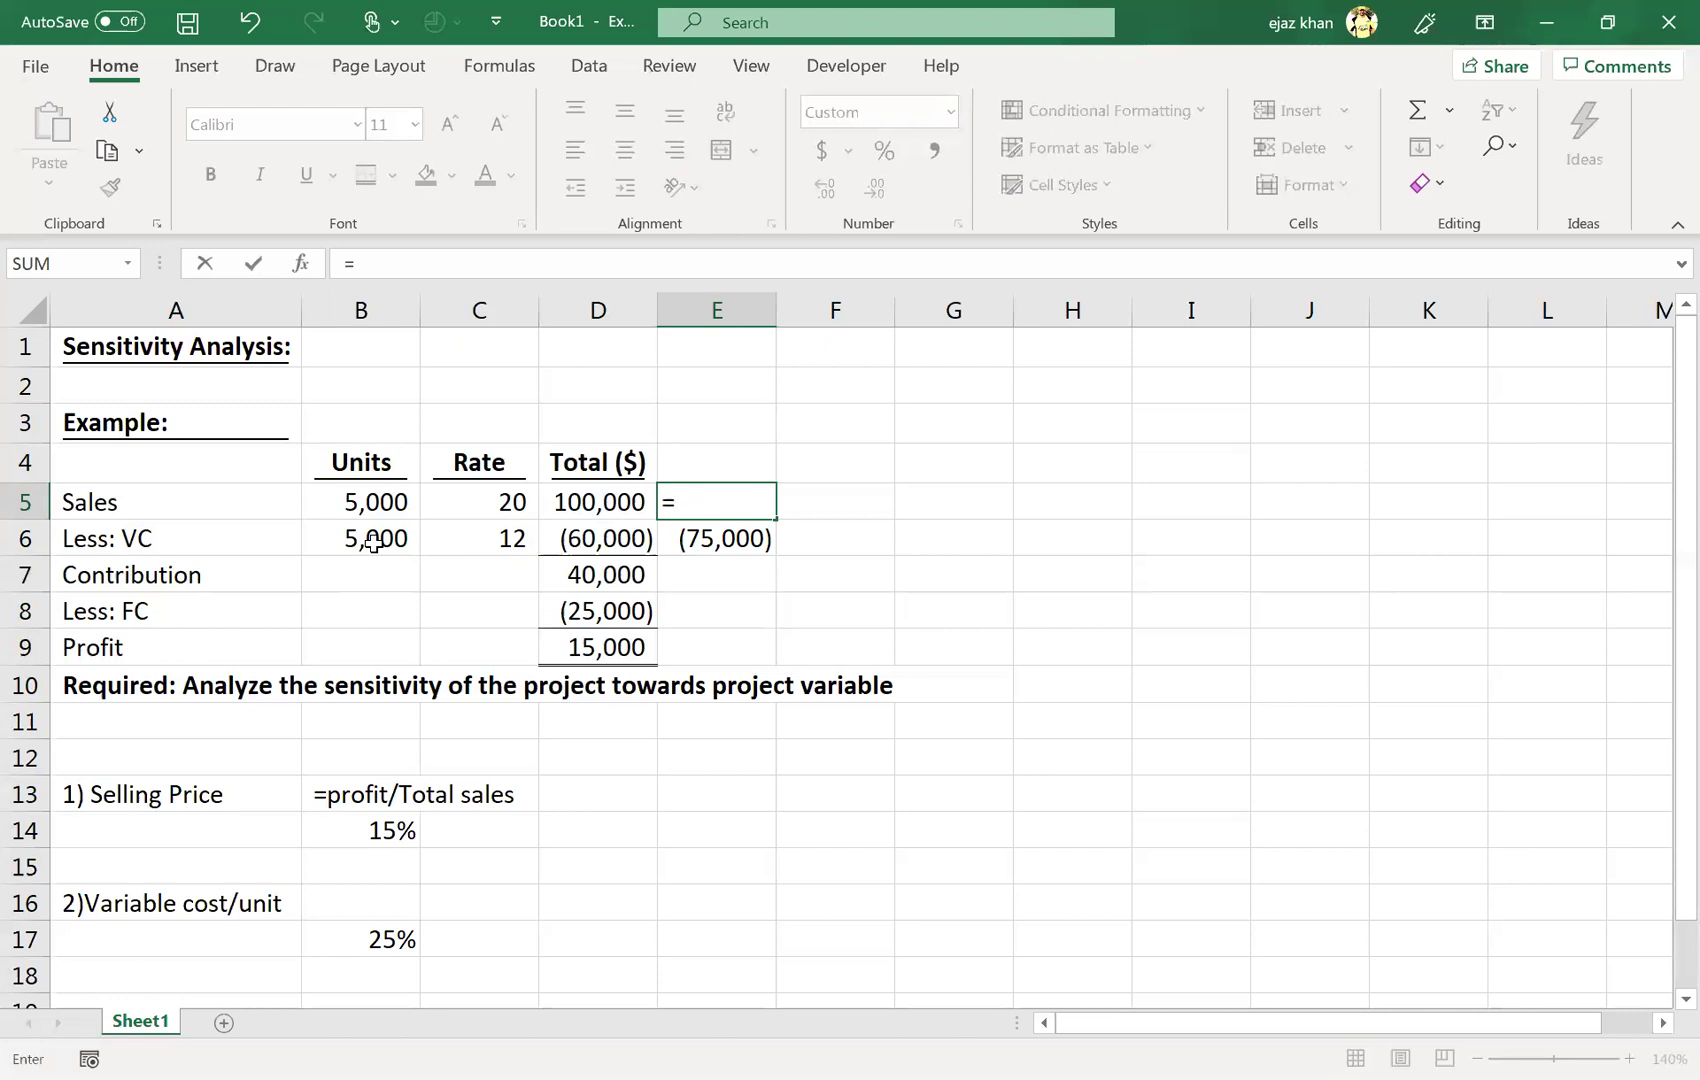
key("Left")
key("Return")
key("Return")
key("Return")
key("Up")
type("=")
key("Up")
key("Up")
type("_")
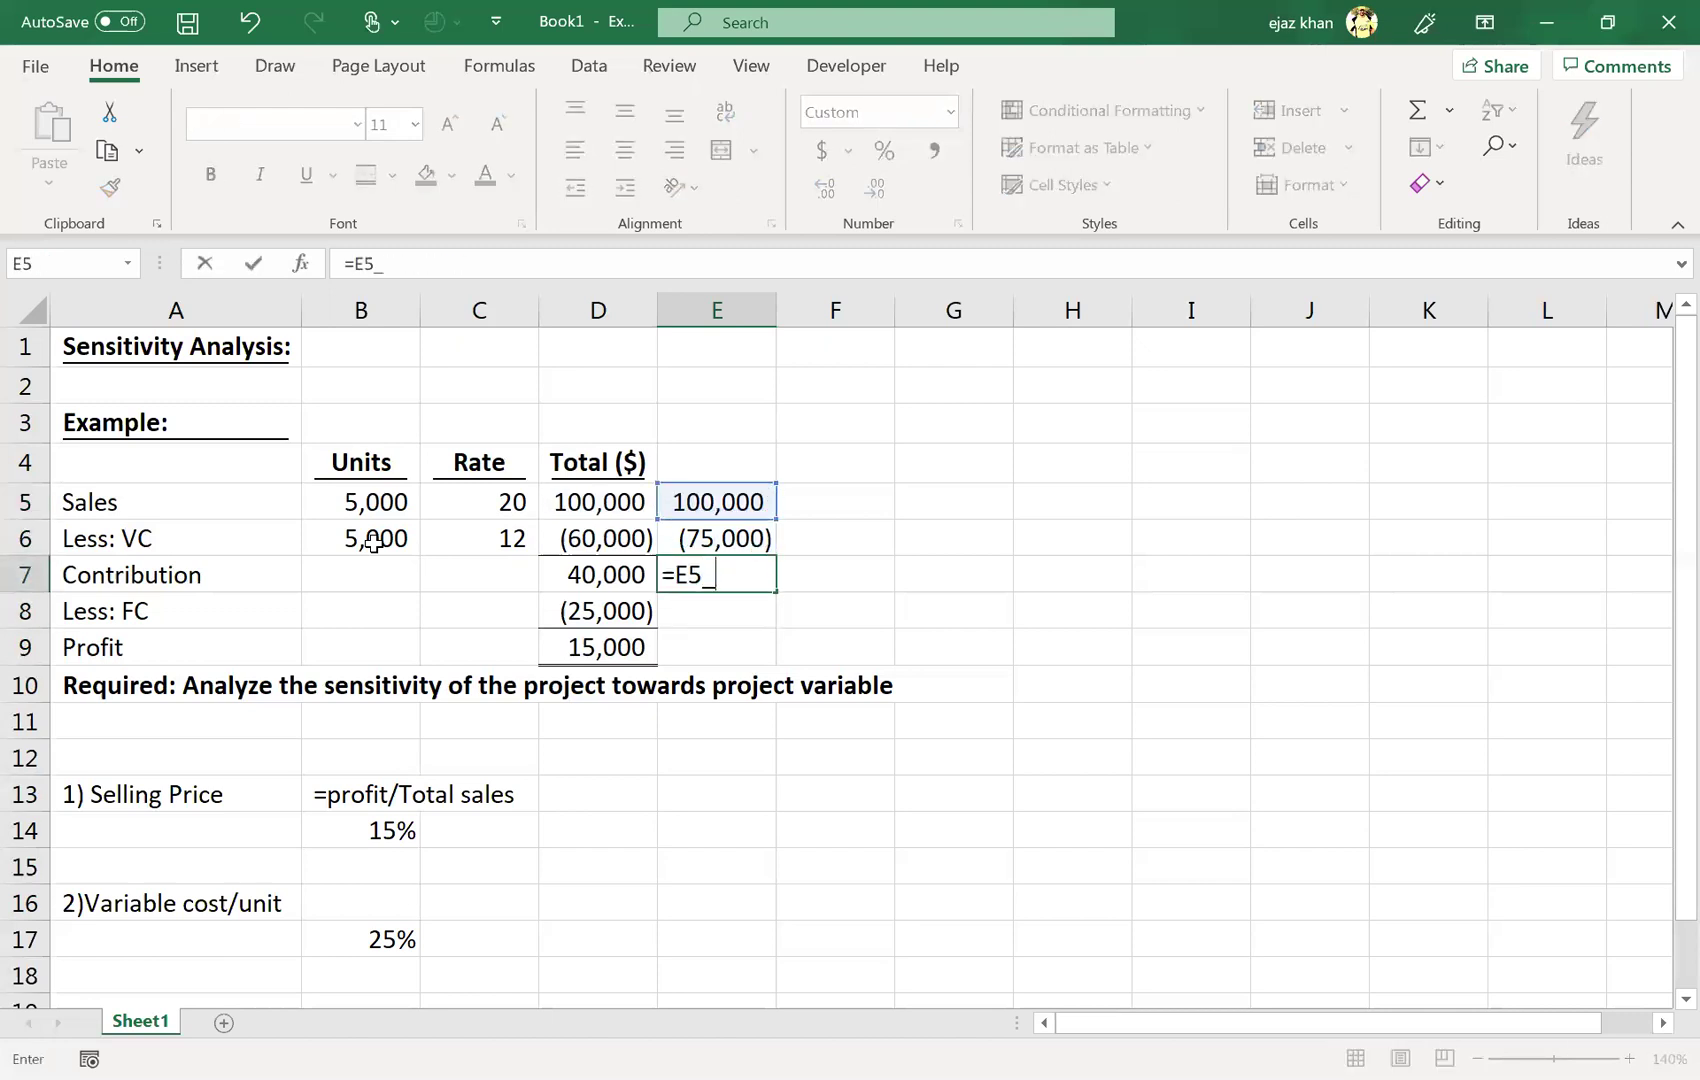
key("Up")
key("Up")
key("Down")
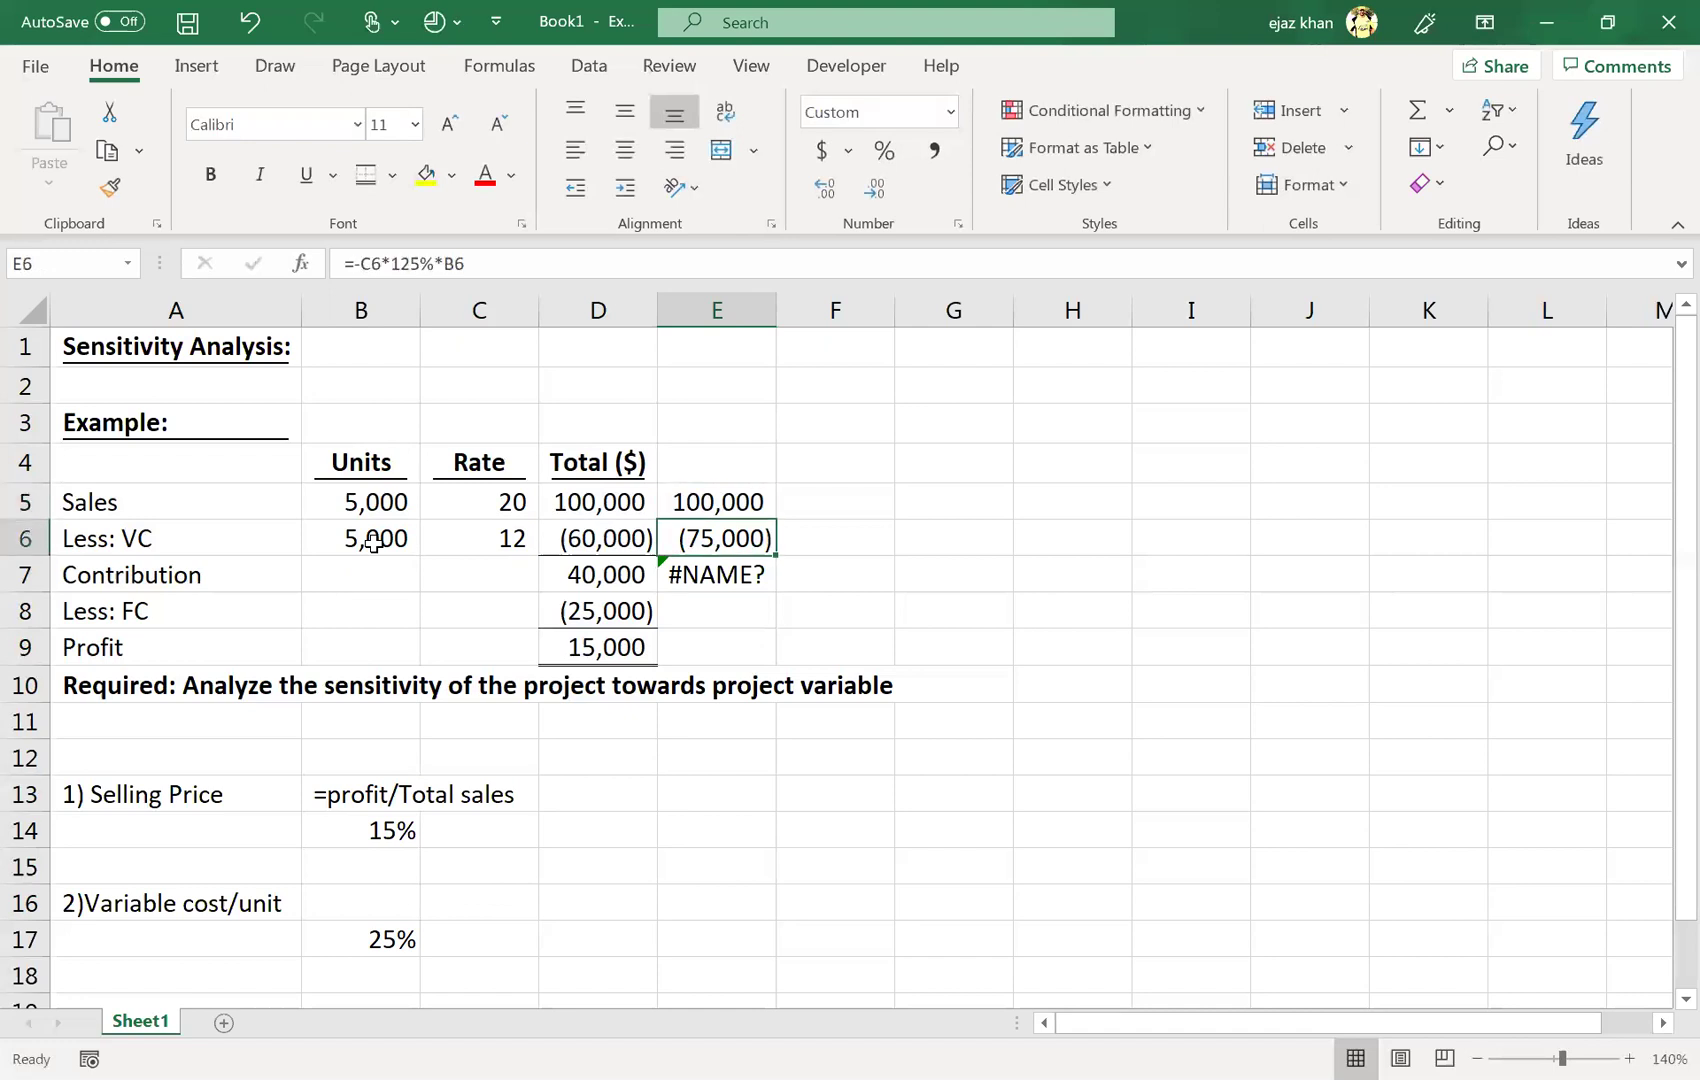
- Try to calculate the contribution in E7 using =E5-E6
key("Down")
type("=")
key("Up")
key("Up")
type("-")
key("Up")
key("Return")
- Calculate the contribution after the variable cost increase in E7 using =E5+E6
key("Up")
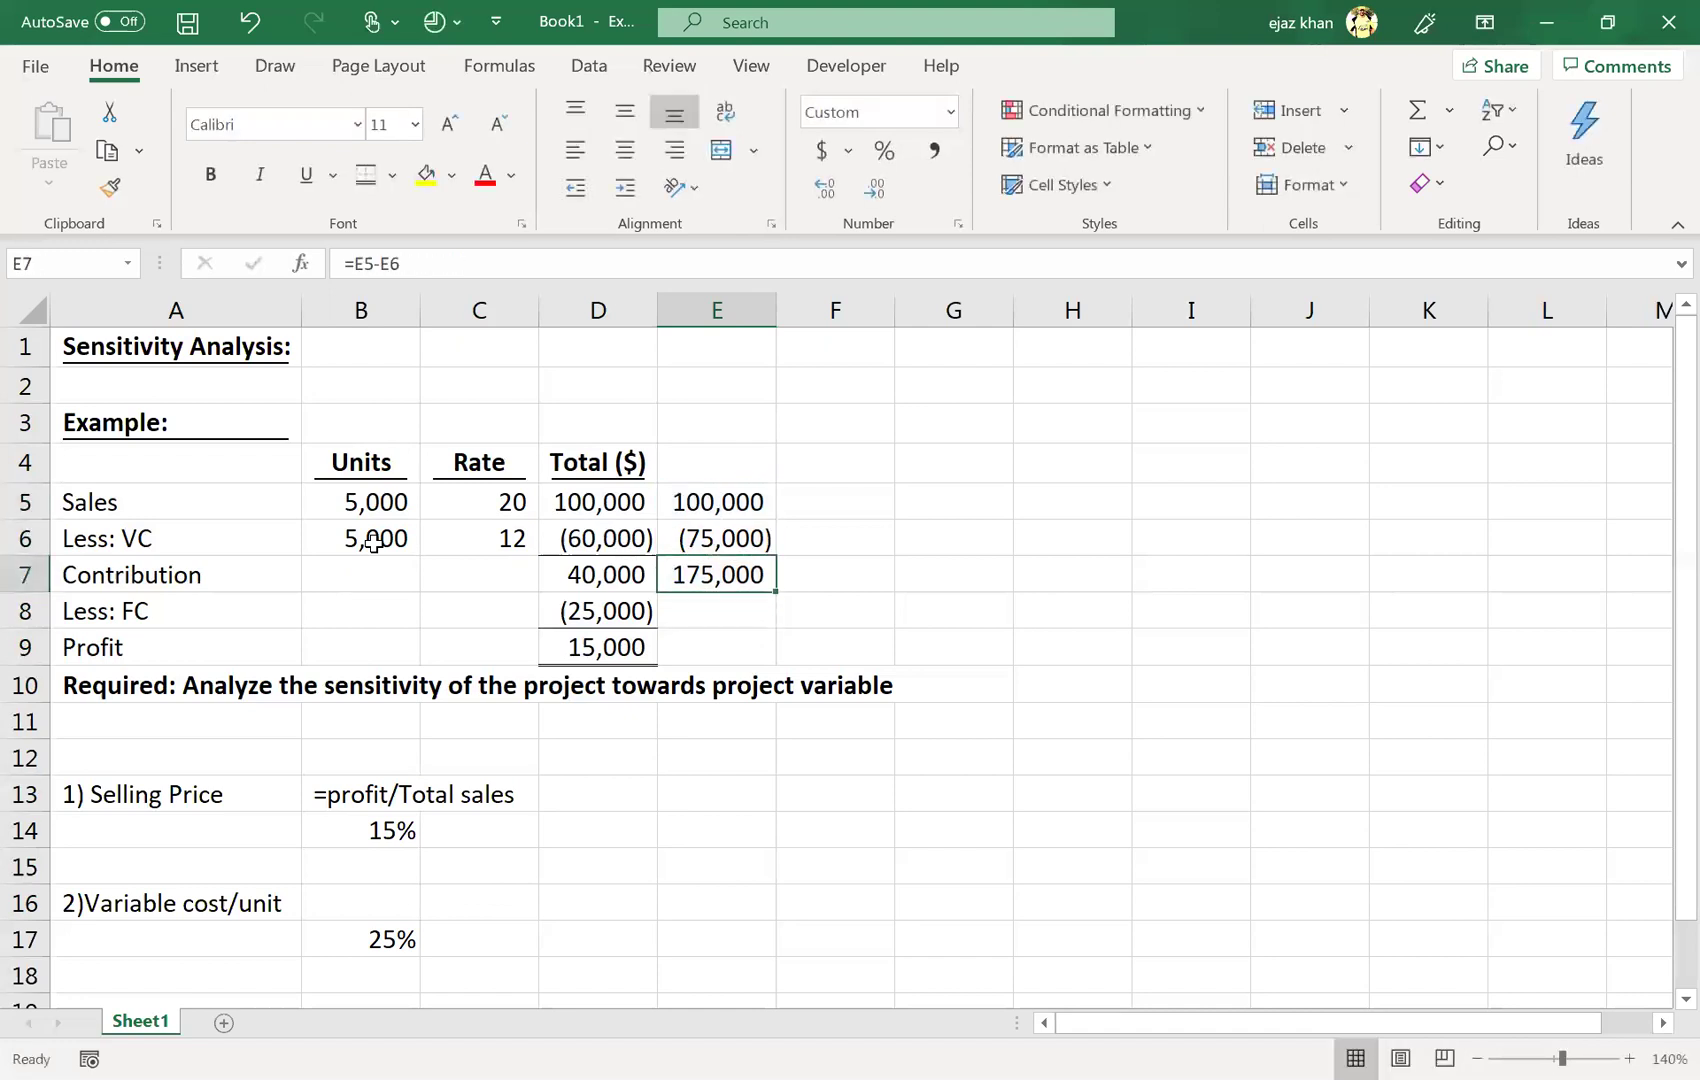
type("=")
key("Up")
key("Up")
type("+")
key("Down")
key("Return")
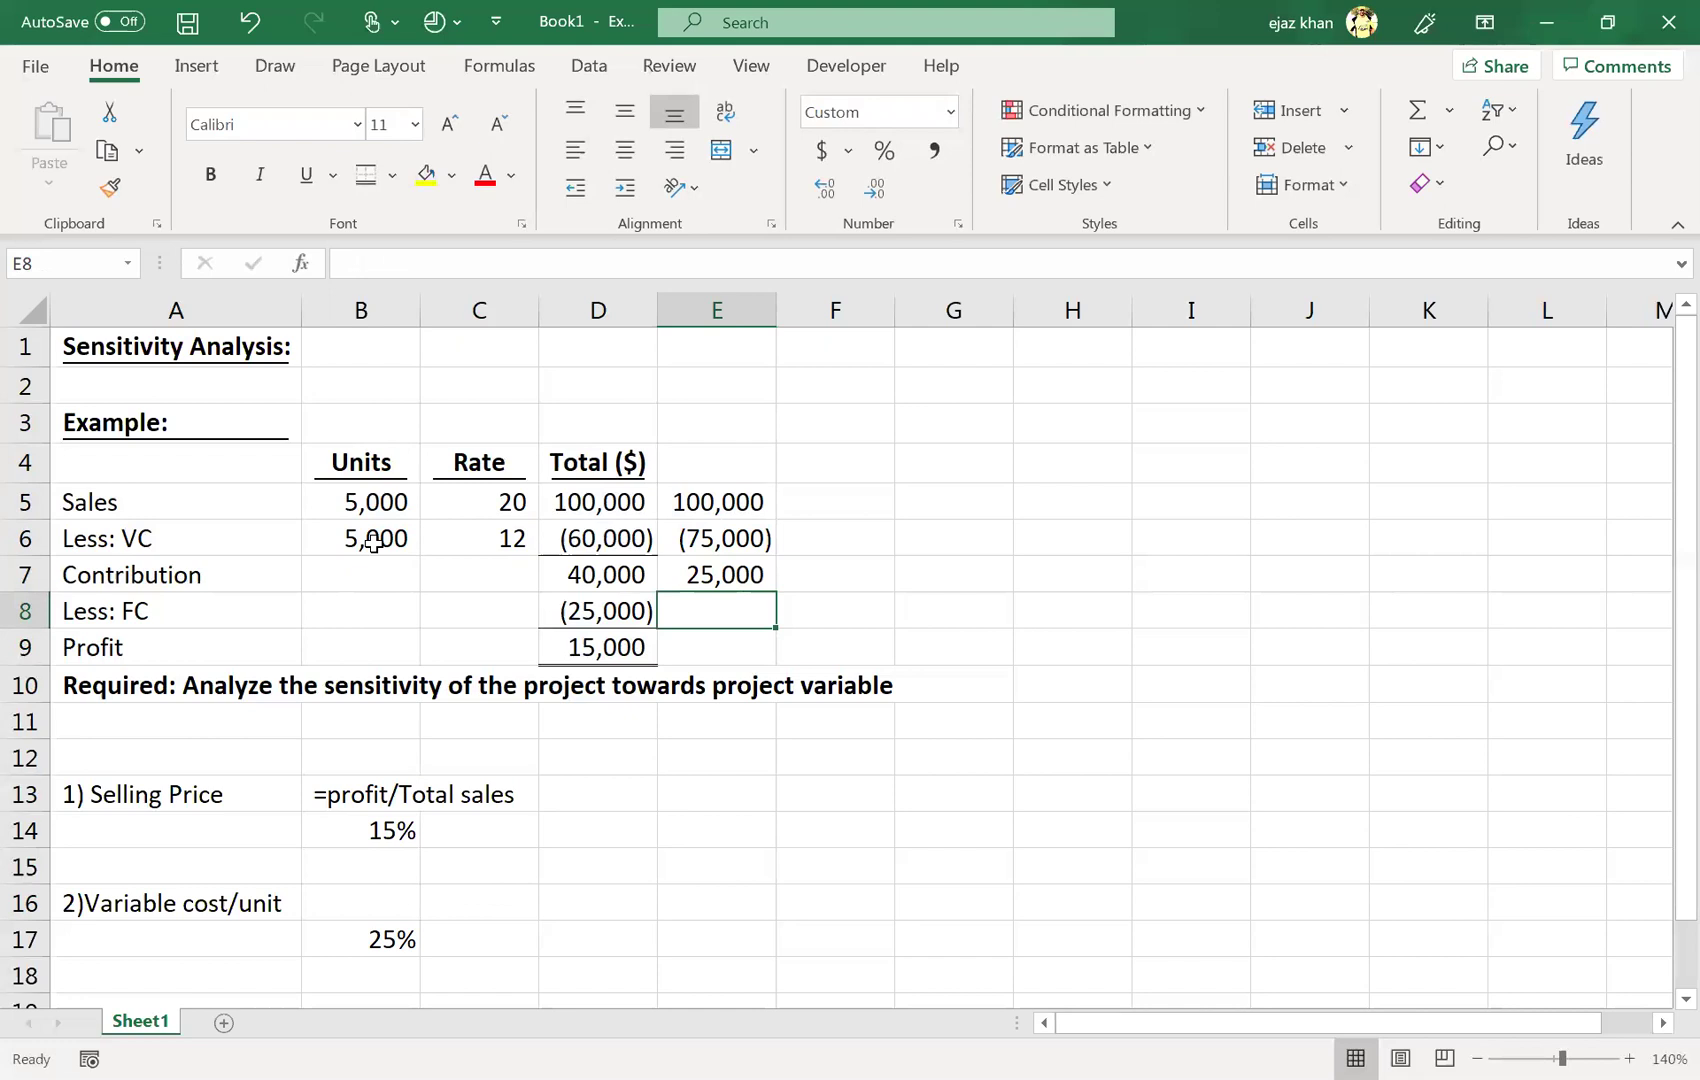
- Carry the fixed cost into E8 using =D8
type("=")
key("Left")
key("Return")
- Calculate the profit for the increased variable cost in E9 using =E7+E8 and check it against the sensitivity in B17
type("=")
key("Up")
key("Up")
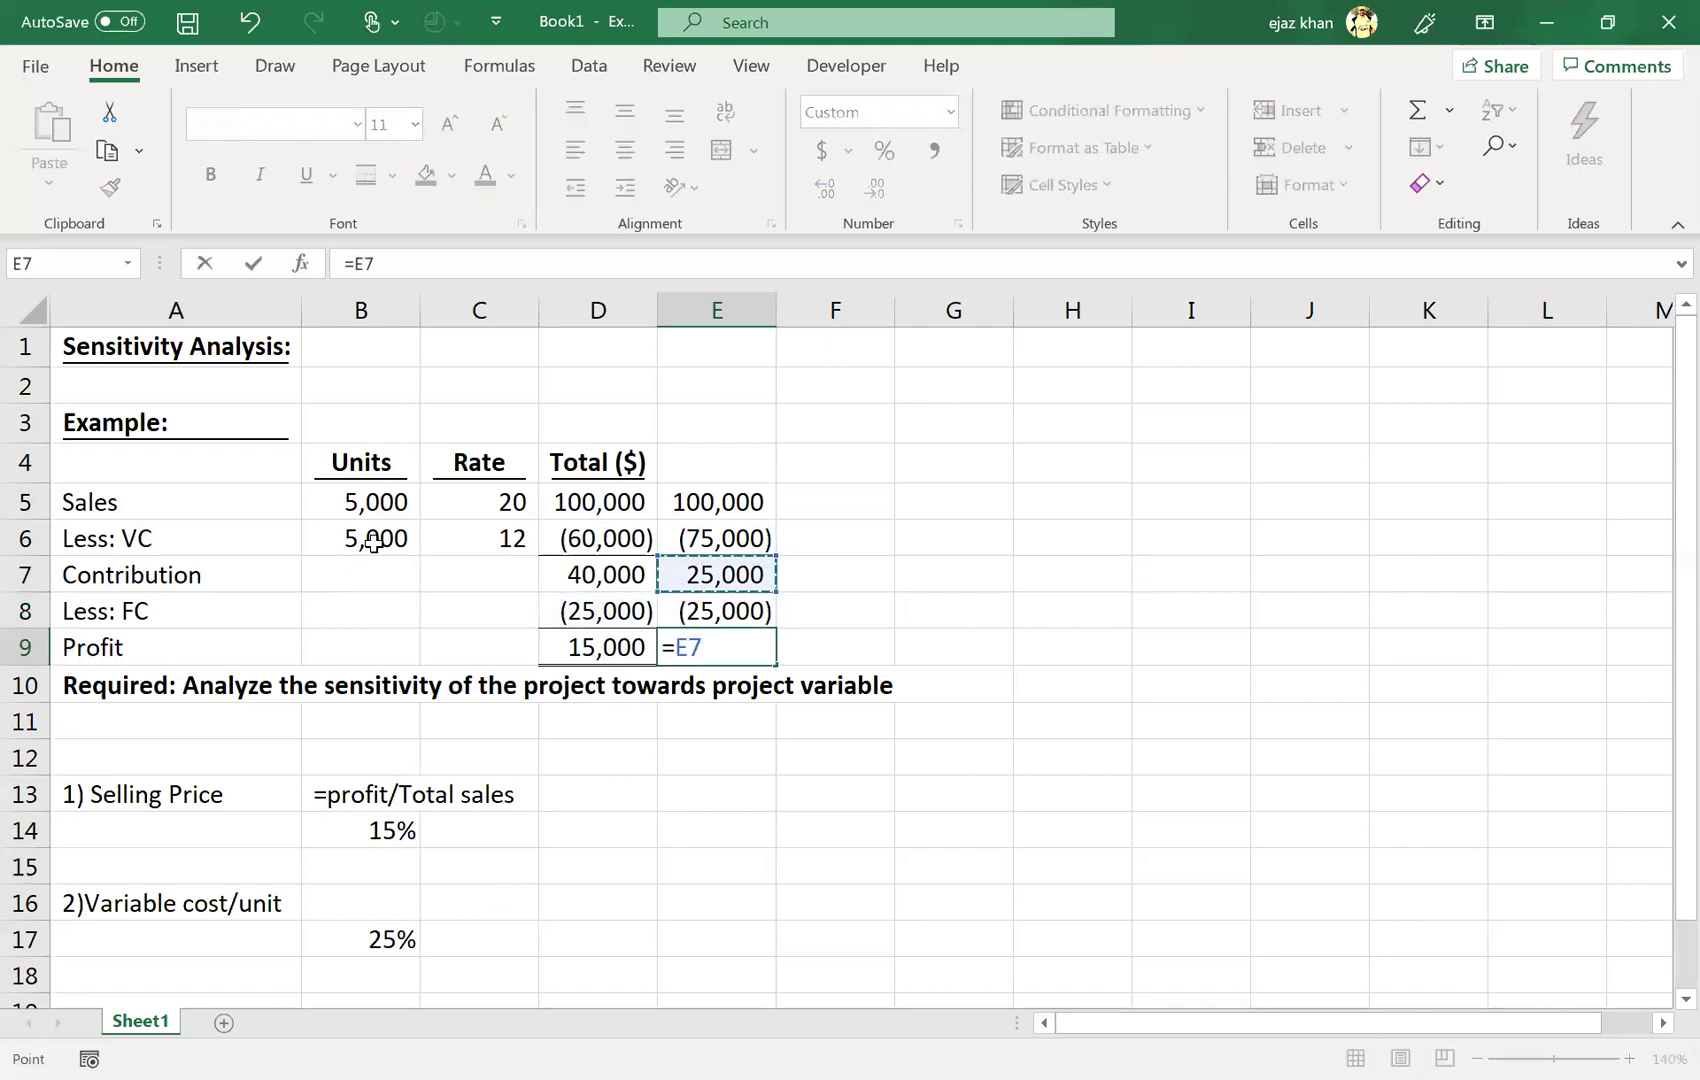
type("+")
key("Up")
key("Return")
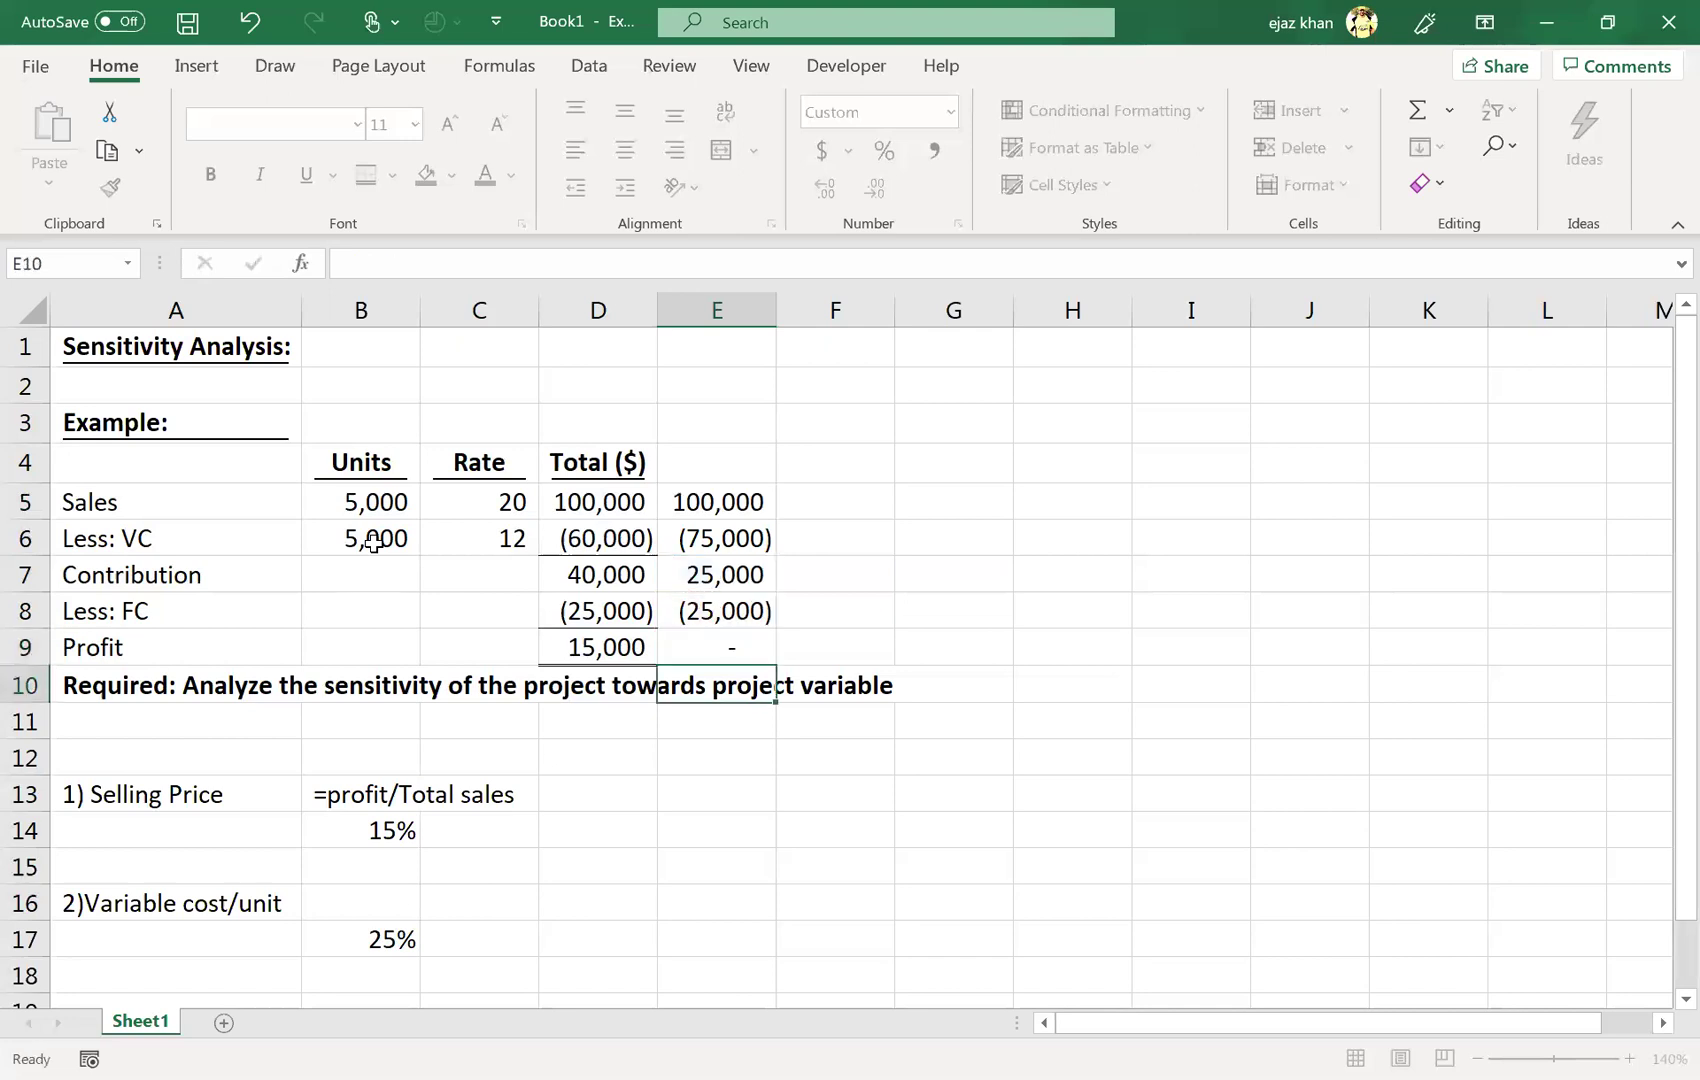
key("Up")
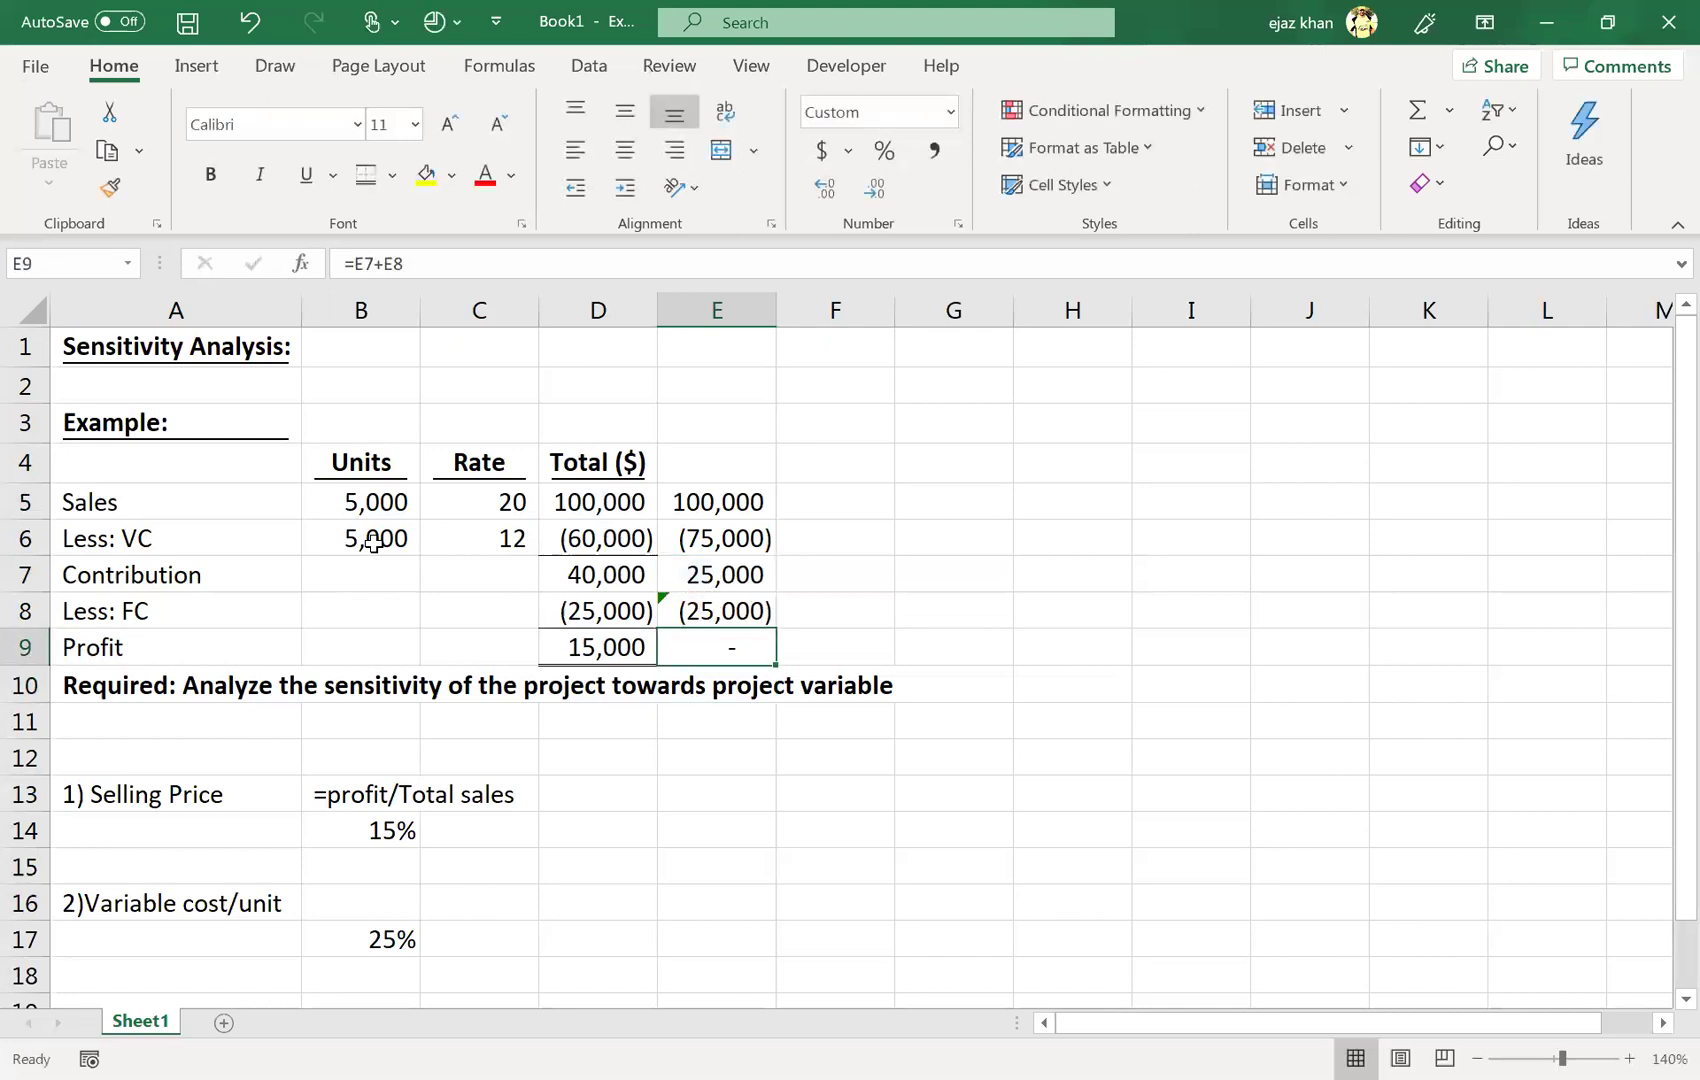
left_click(333, 931)
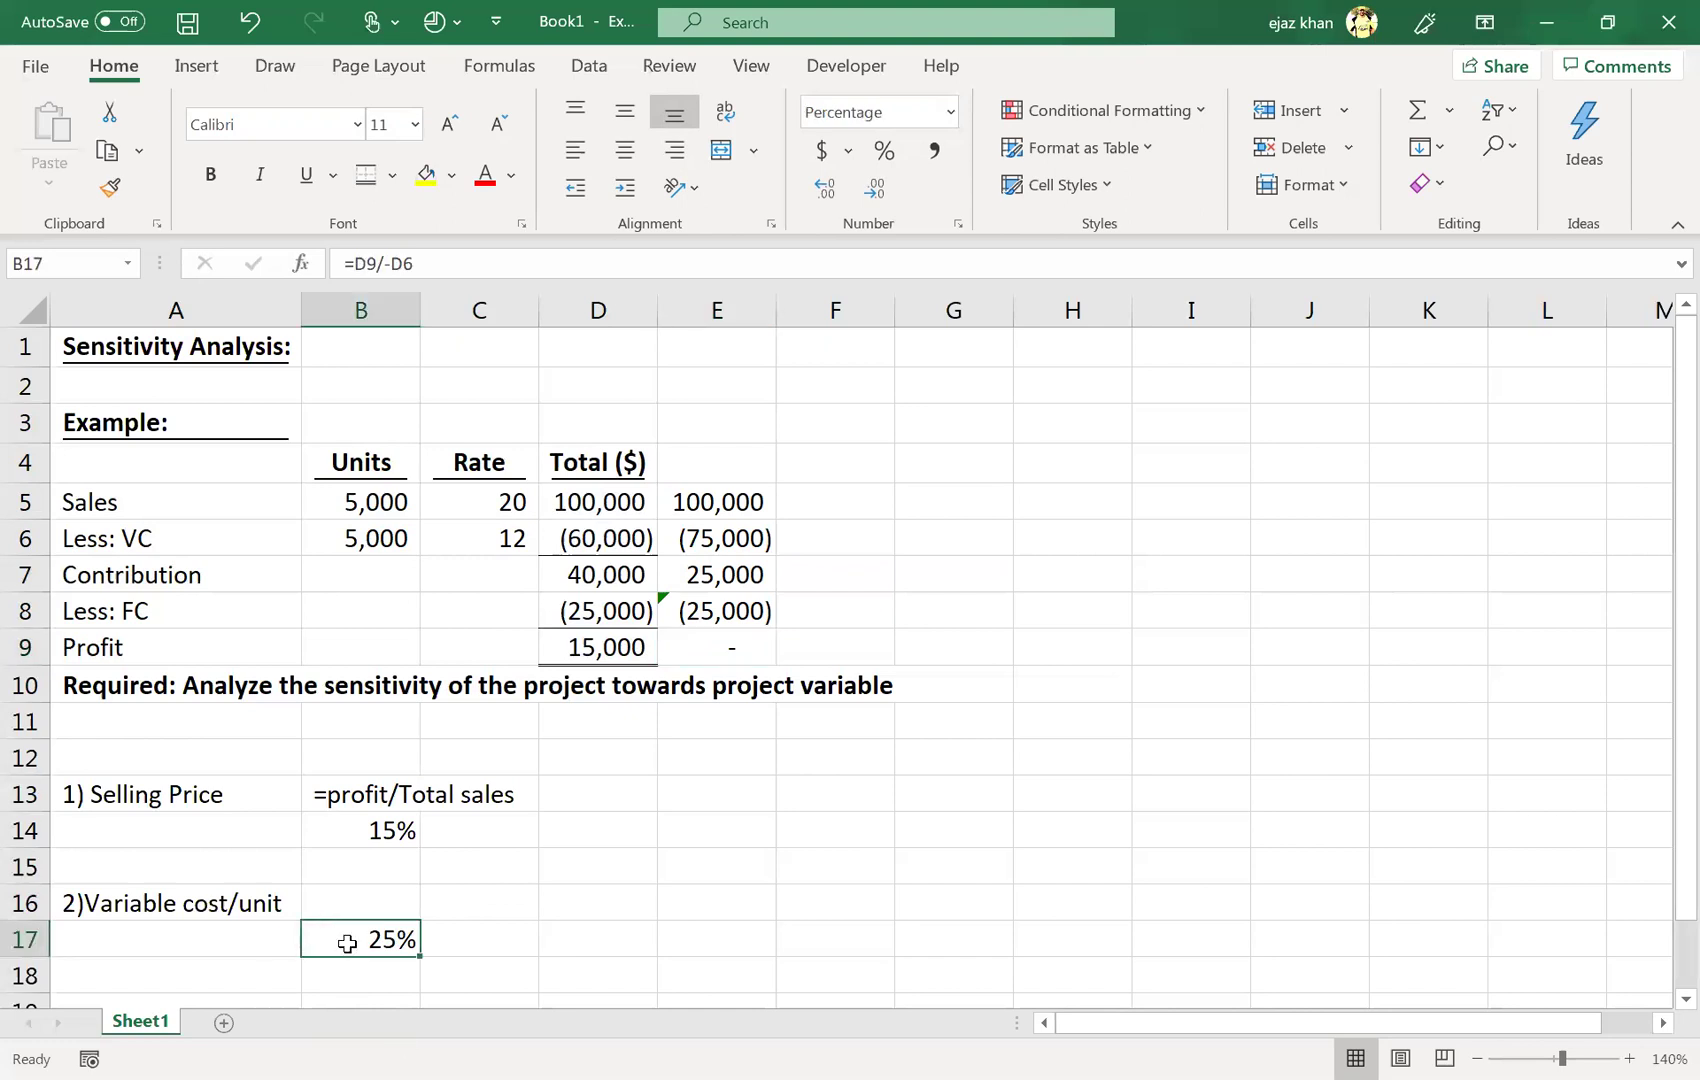
- Document the variable cost sensitivity formula in B16 as the text =profit/Total Variable cost
left_click(360, 898)
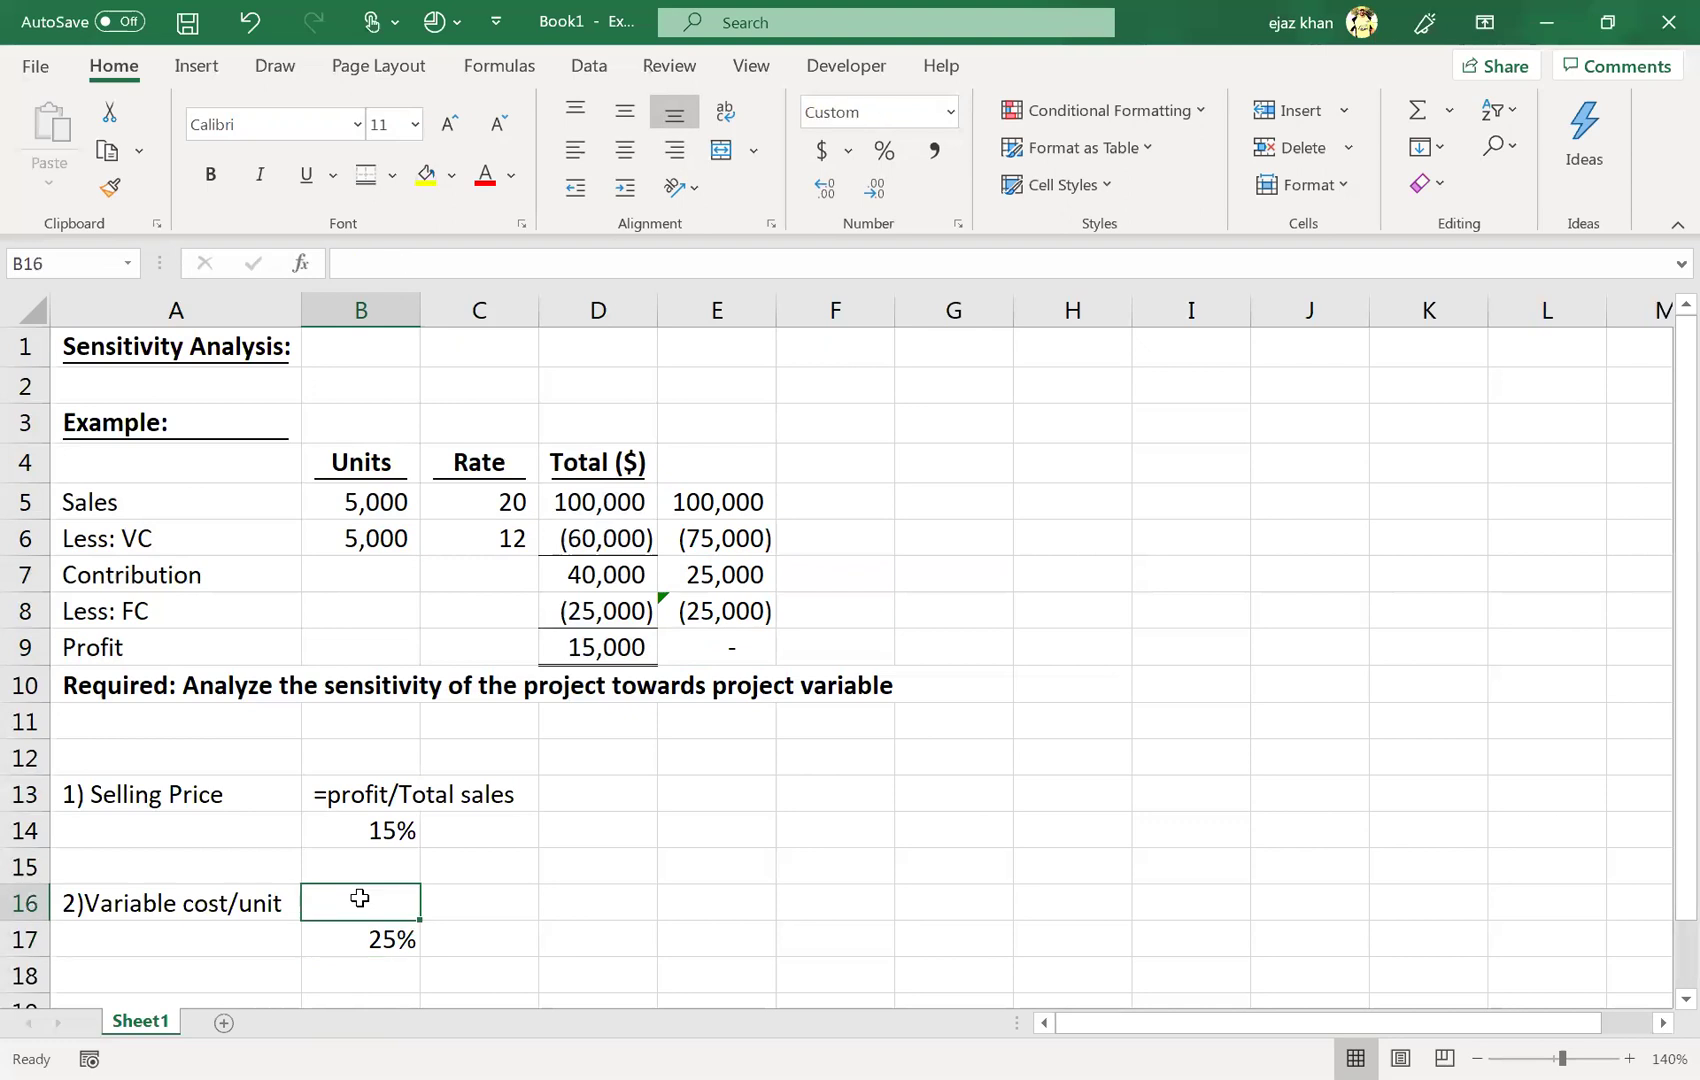
type("=")
key("BackSpace")
type("'=prof")
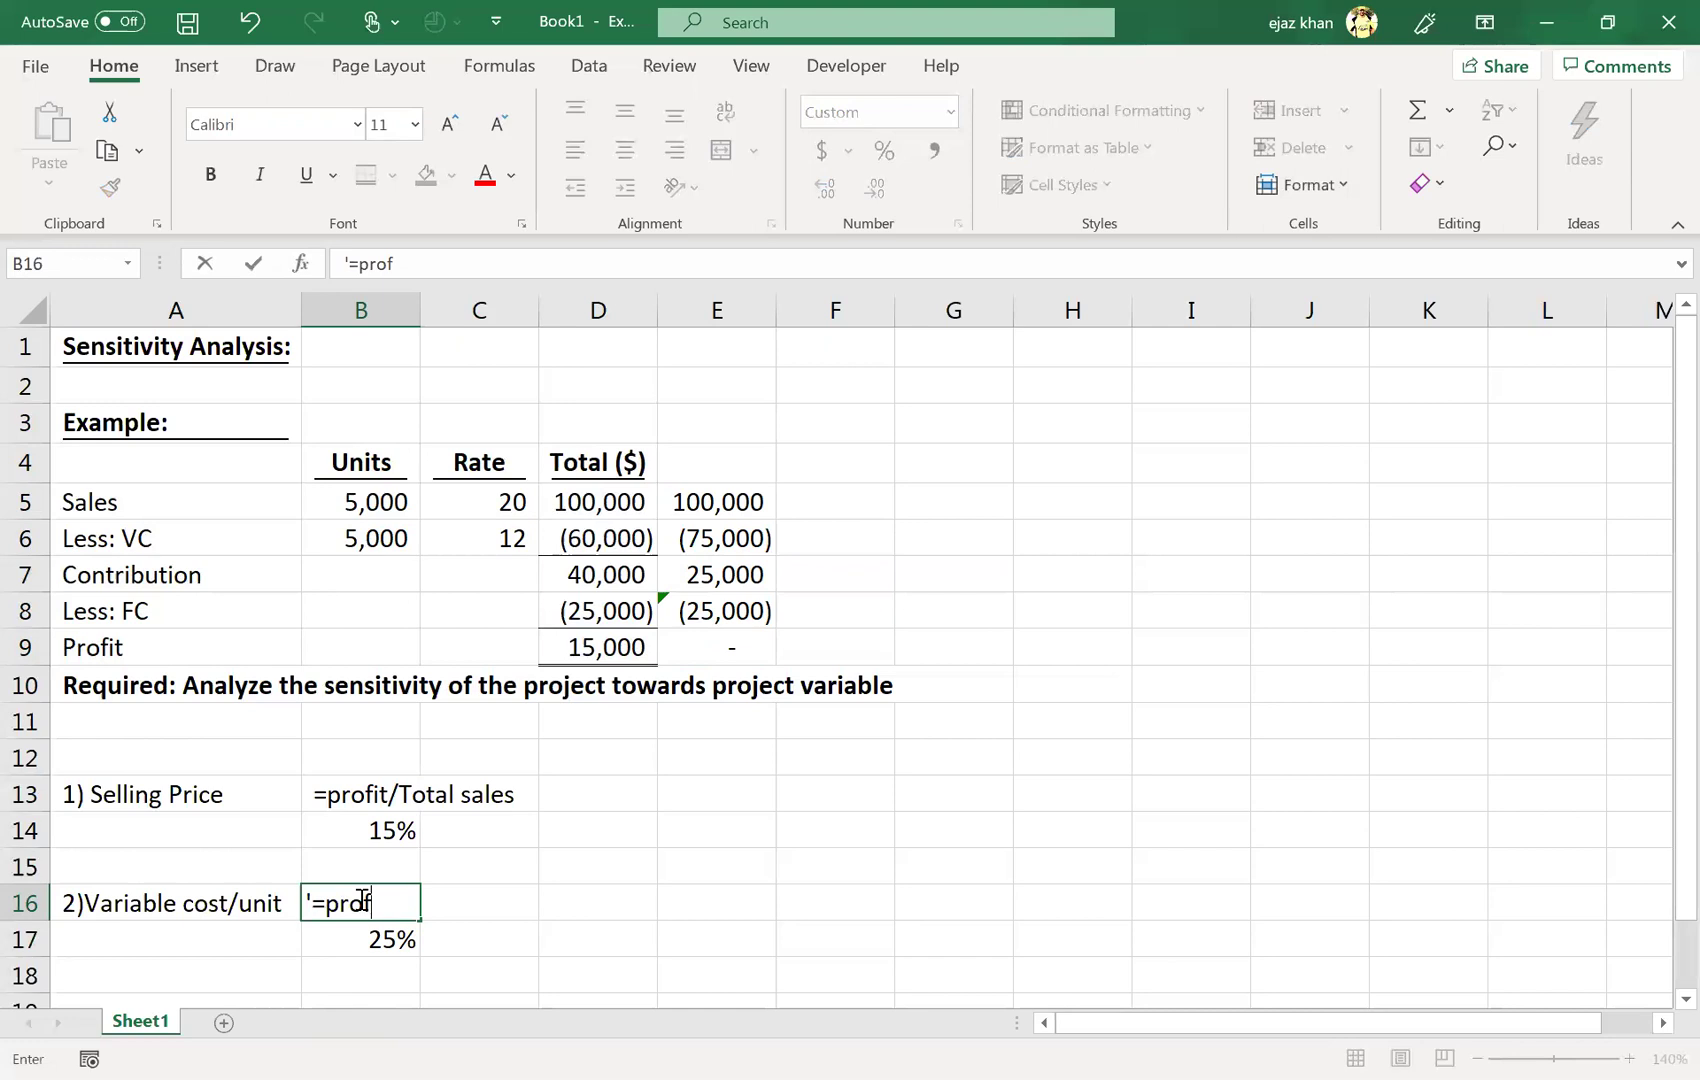
key("BackSpace")
type("fo")
key("BackSpace")
type("it/T")
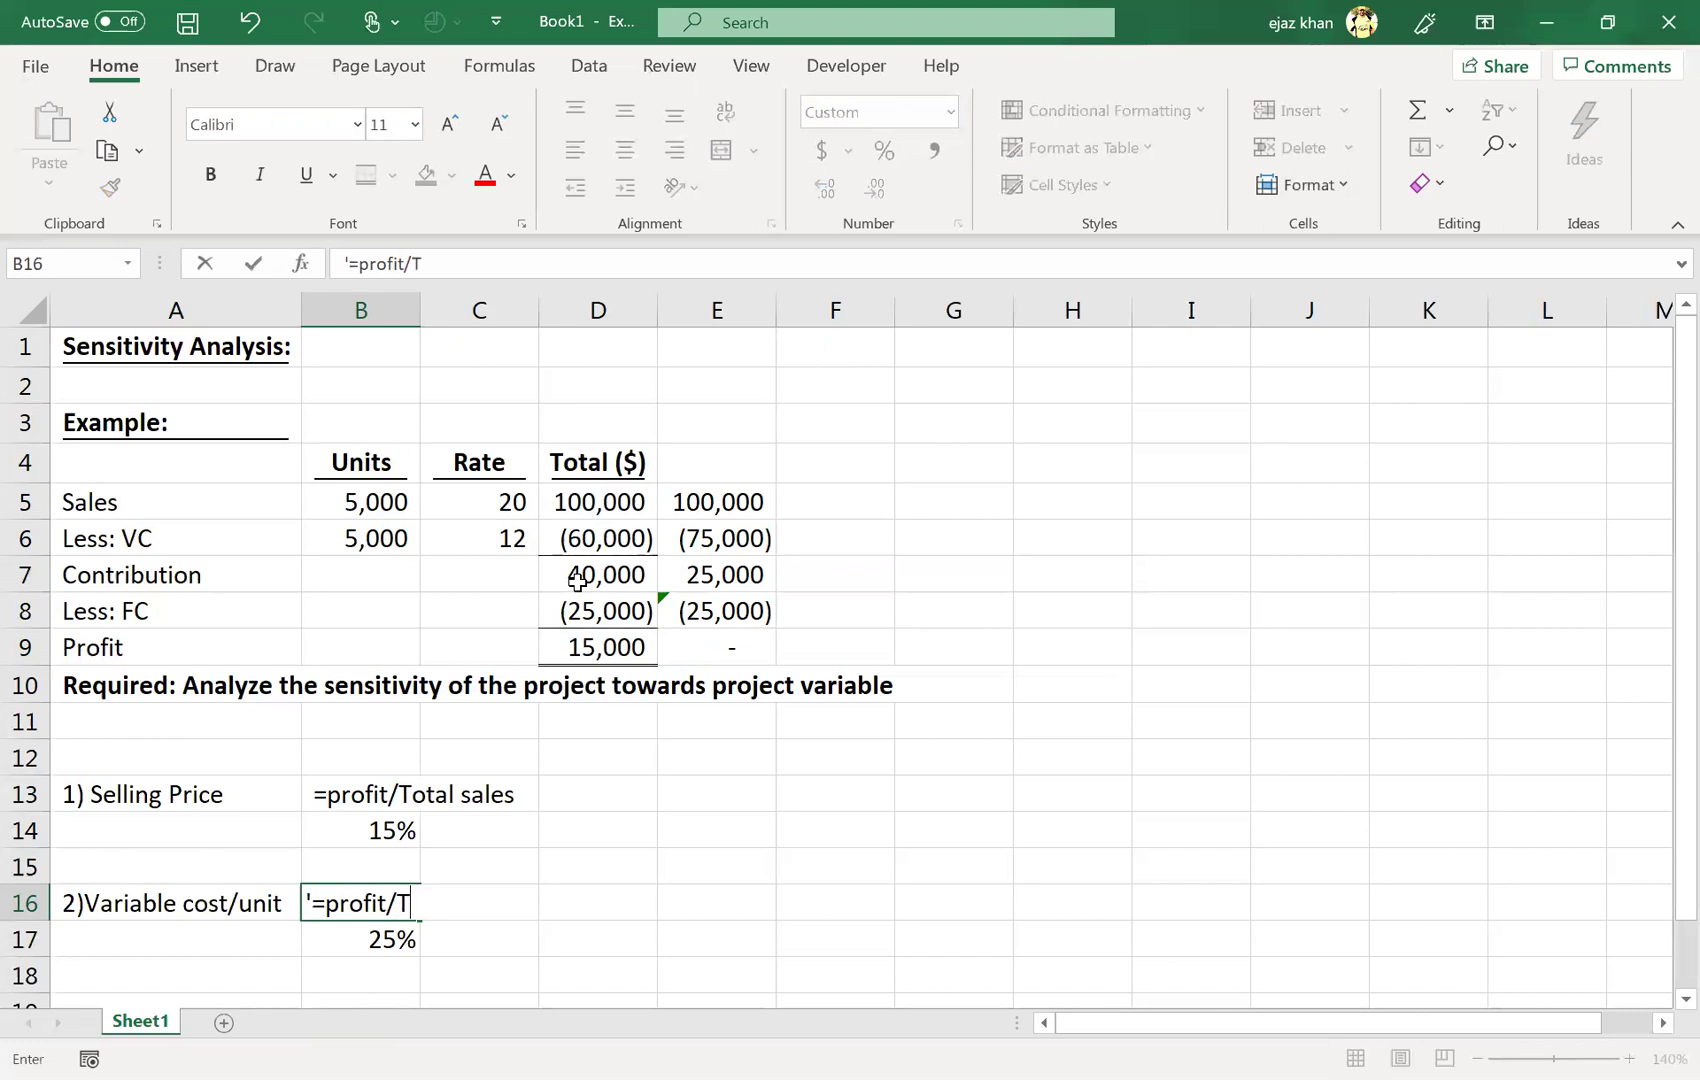
type("otal Variable")
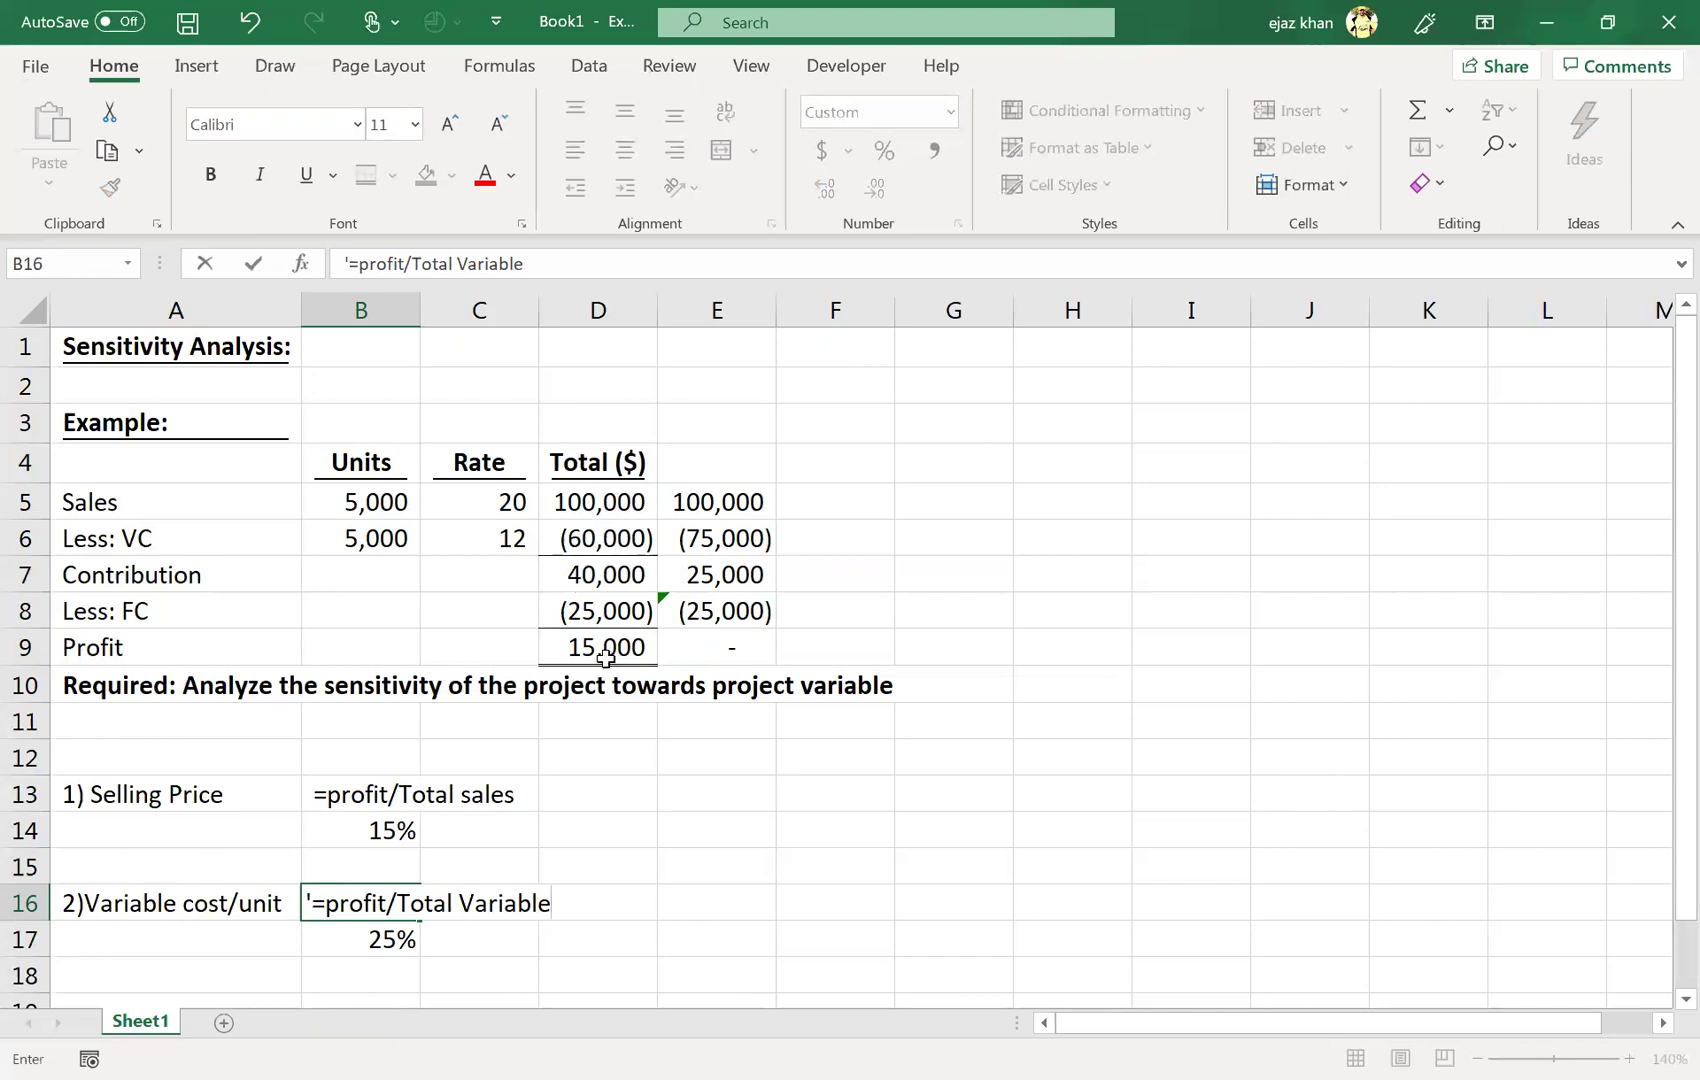
type("cost")
key("Return")
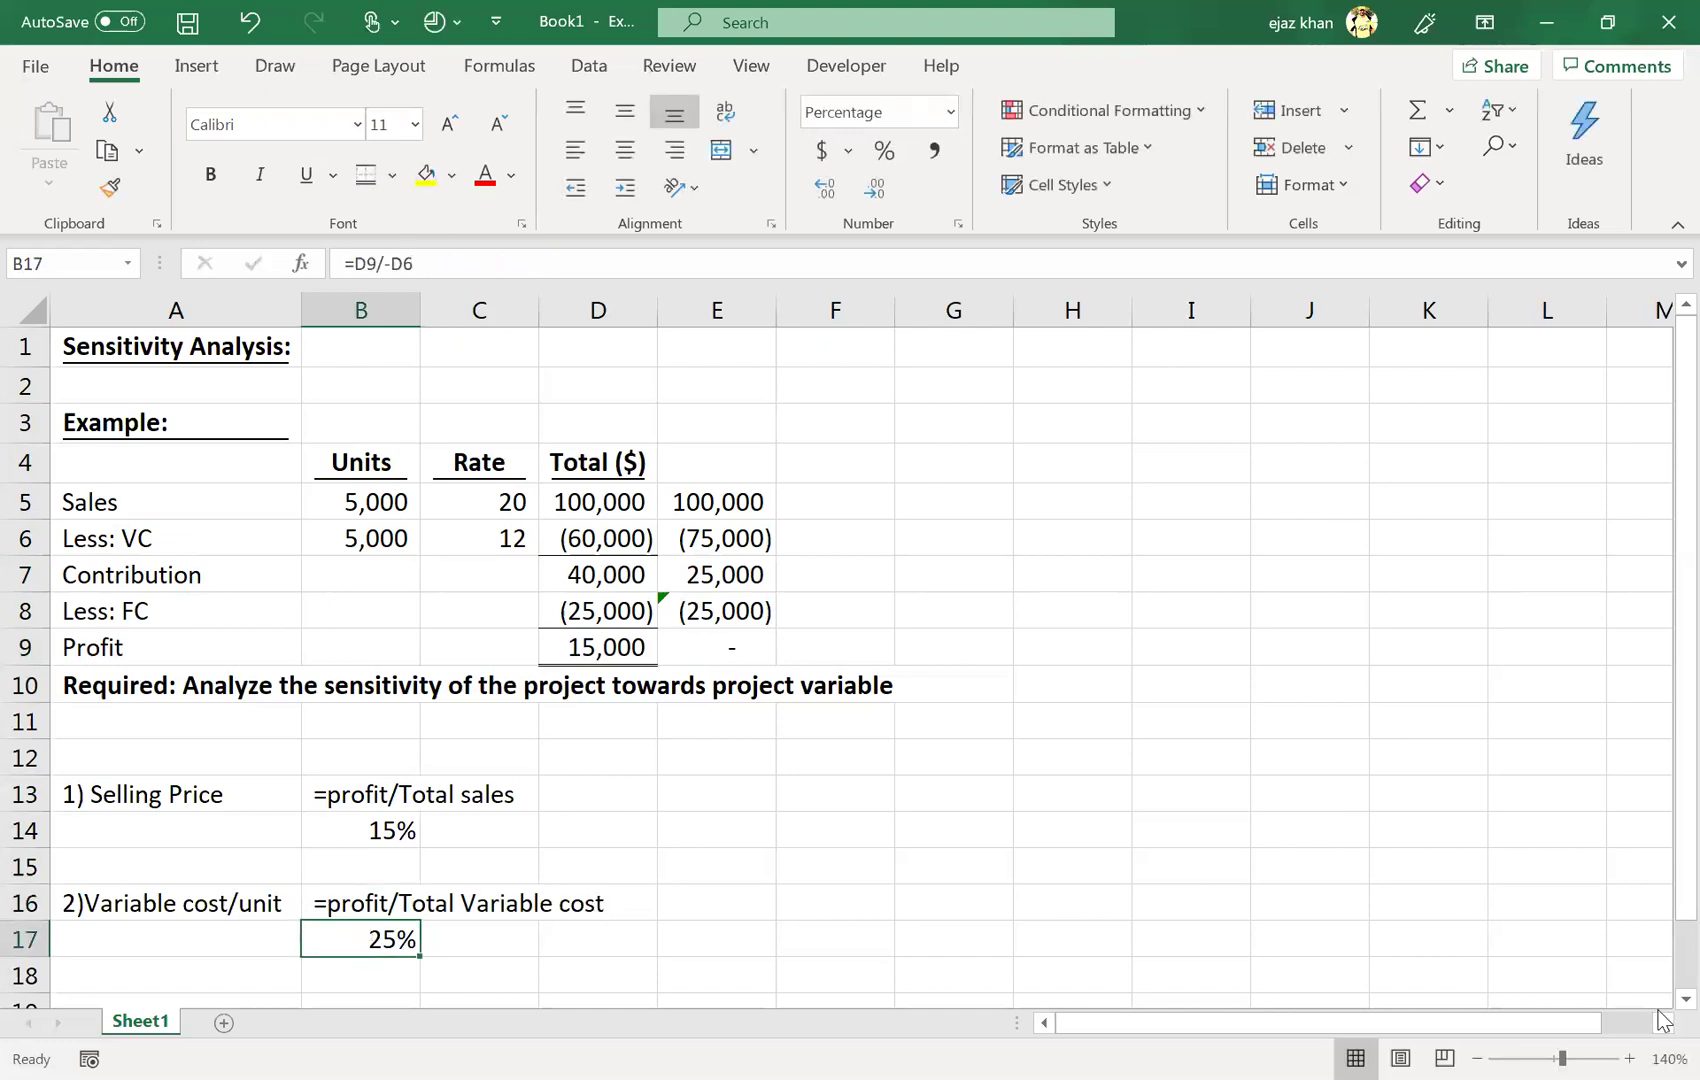
- Label the third sensitivity section in A19 as 3) Fixed cost
scroll(1659, 1000, "down", 1)
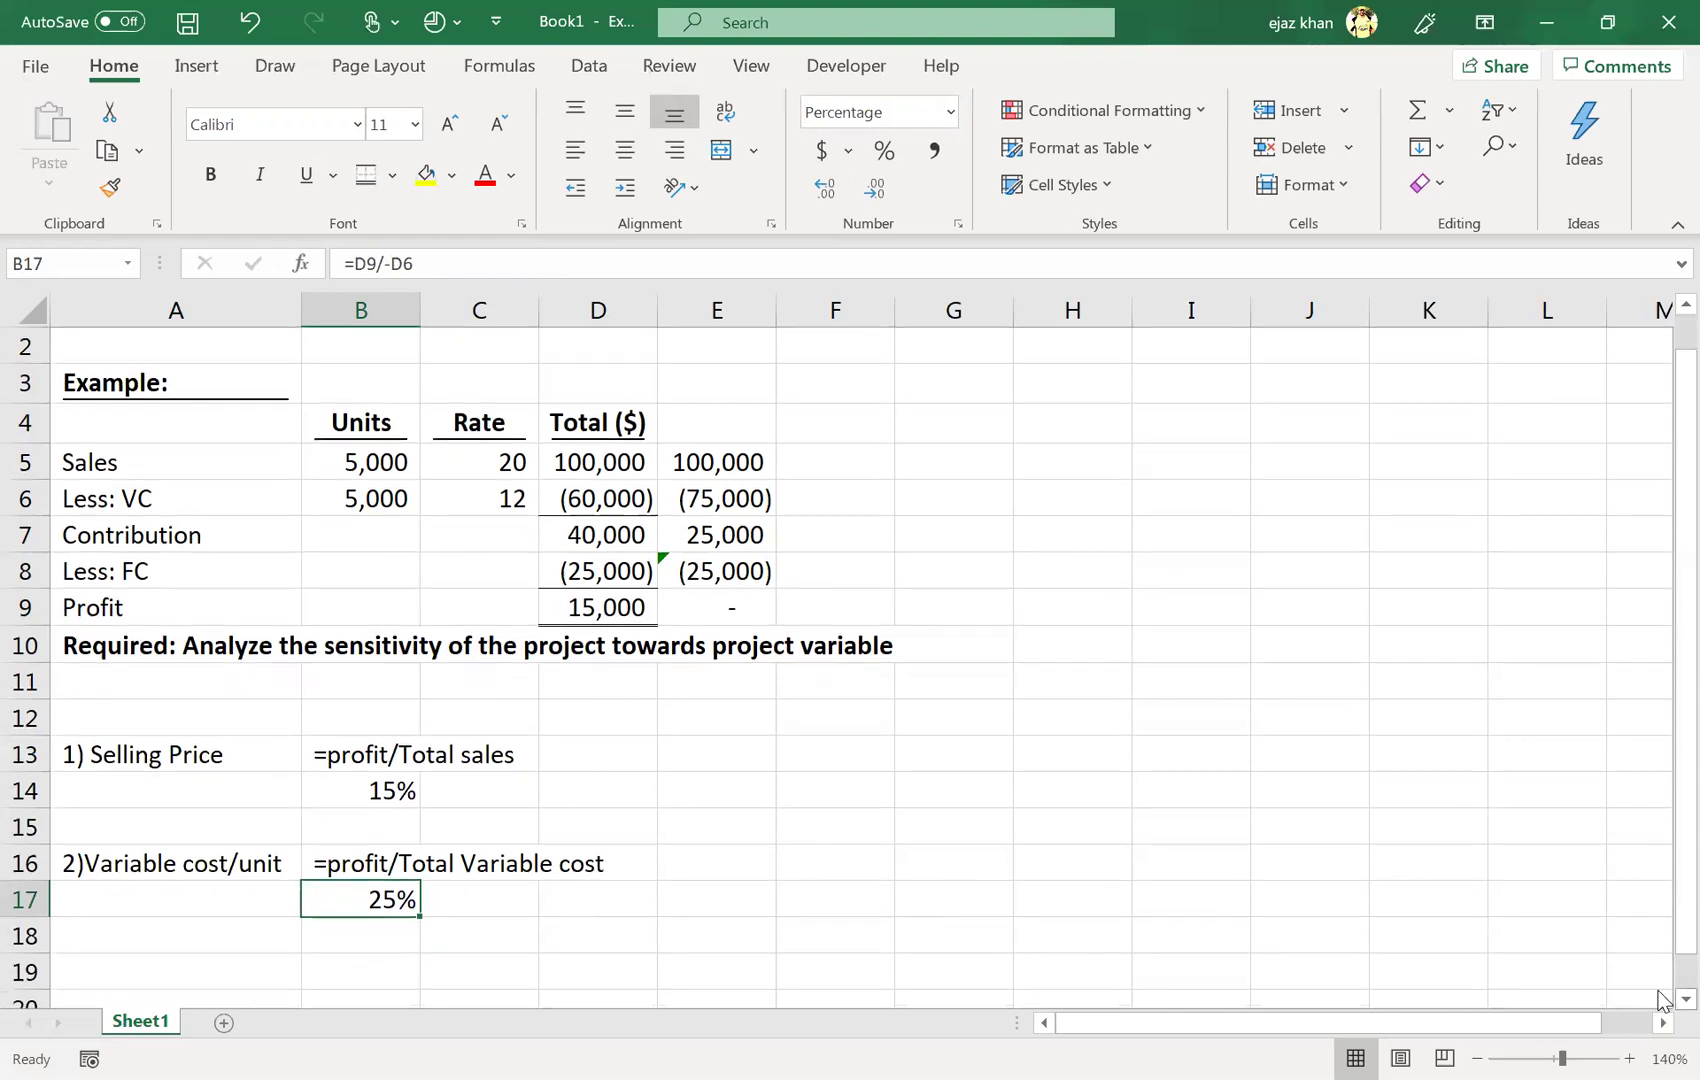
scroll(1662, 1010, "down", 1)
left_click(450, 437)
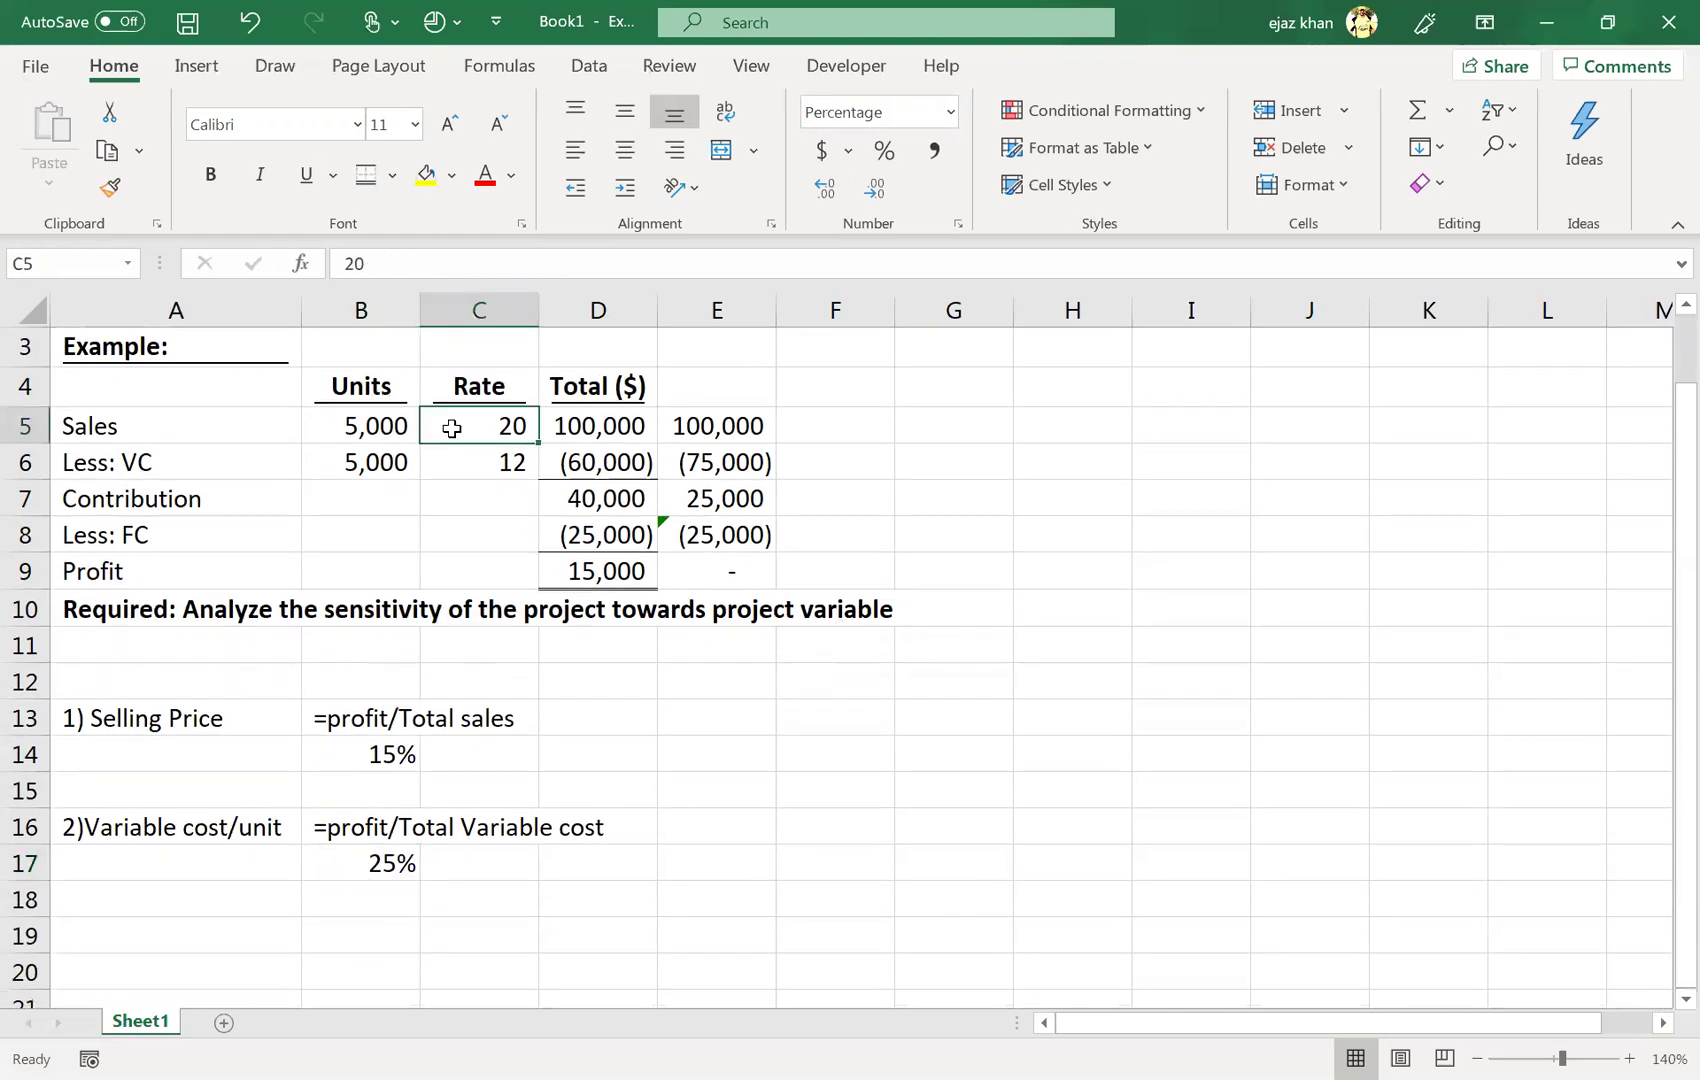
left_click(451, 454)
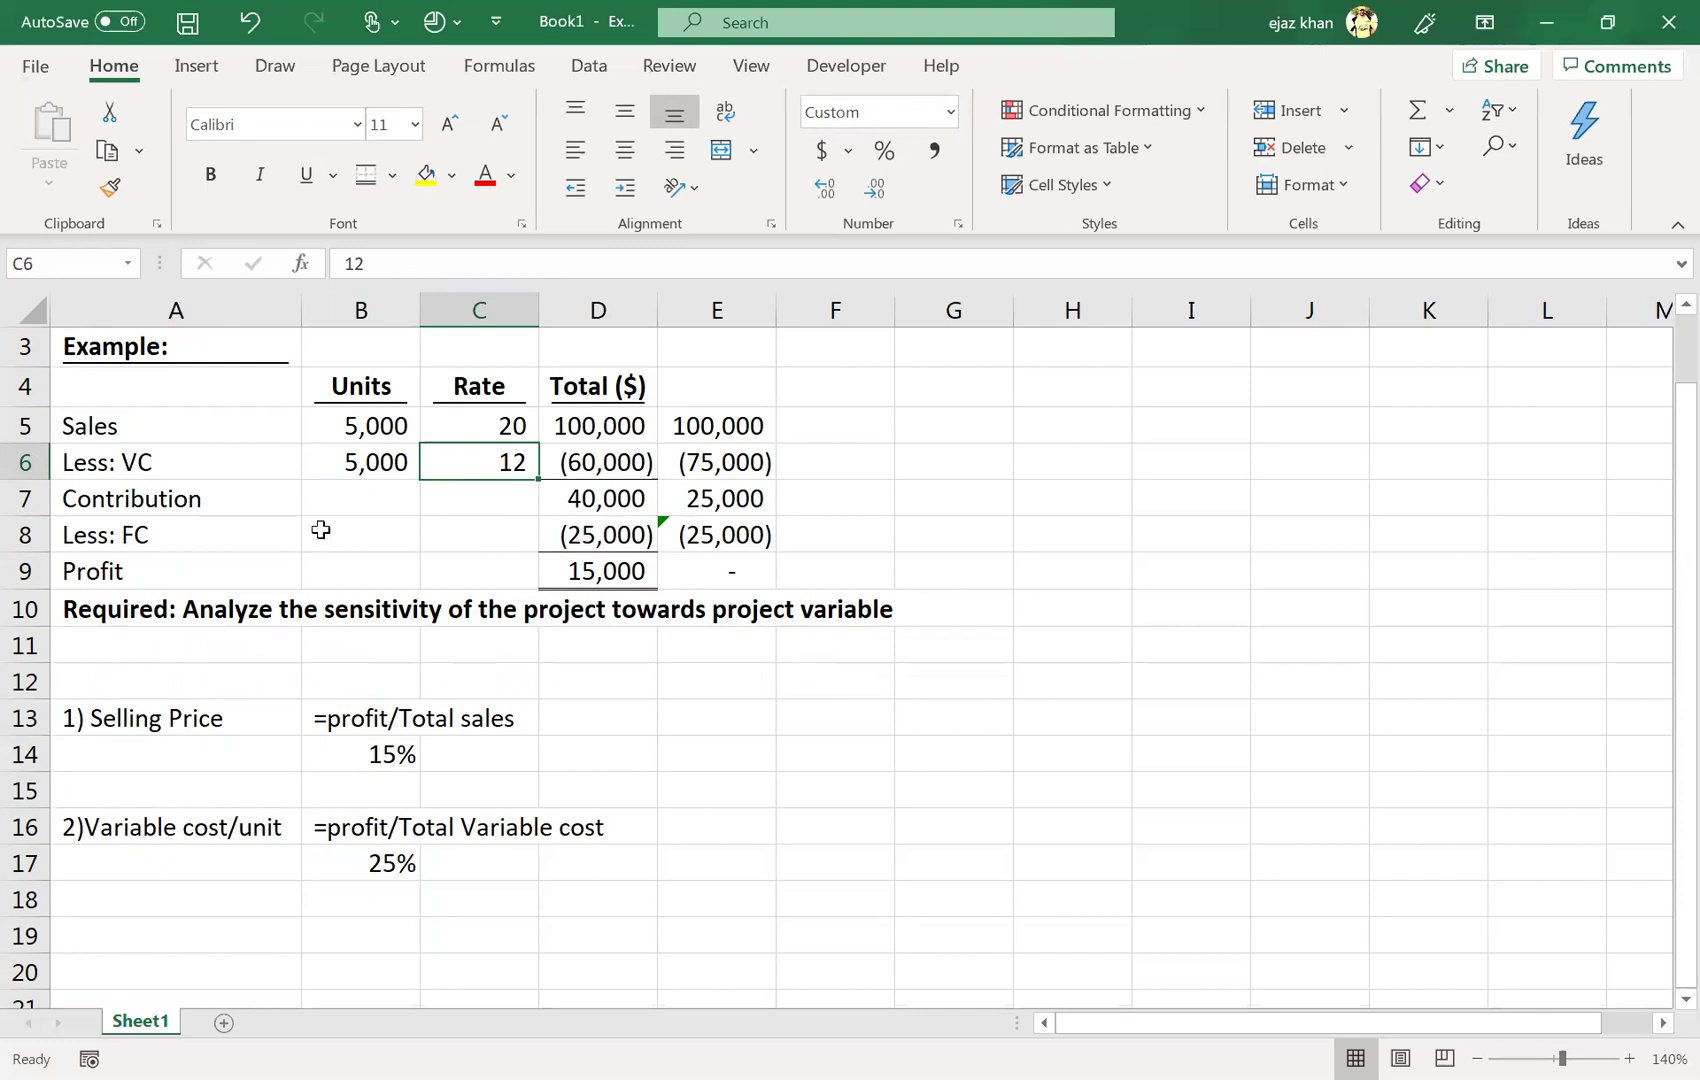
left_click(605, 565)
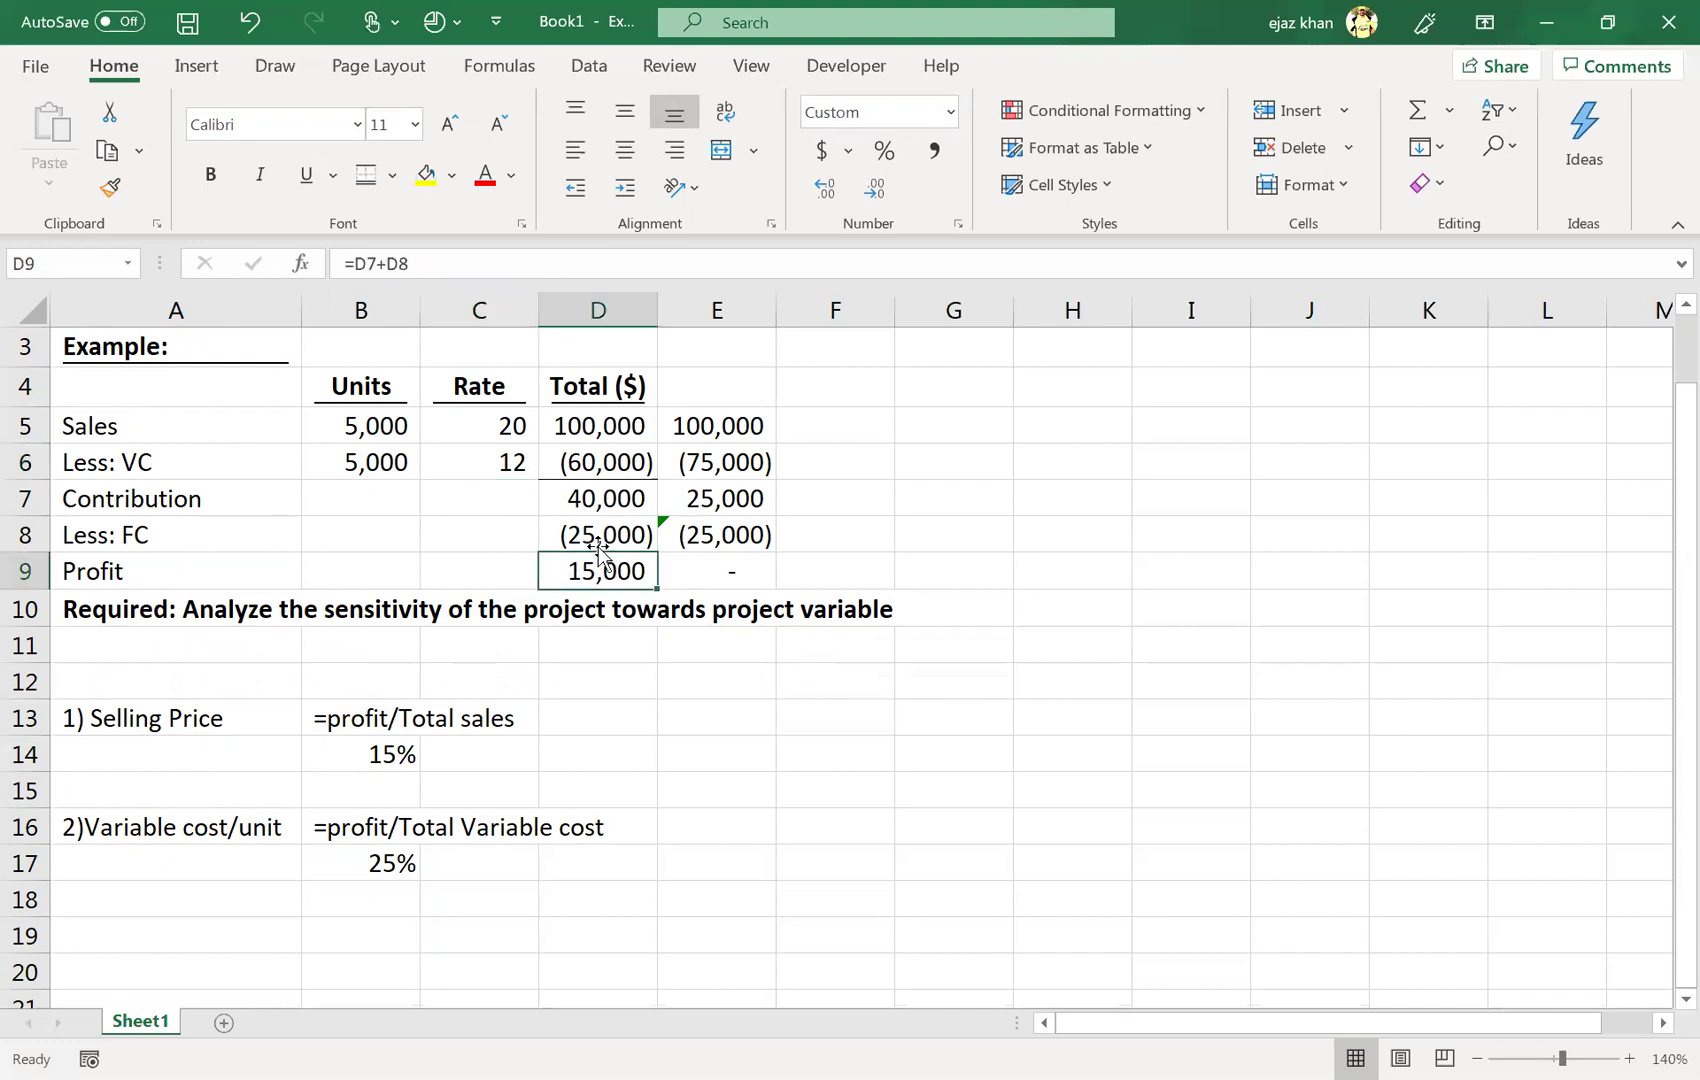
left_click(592, 541)
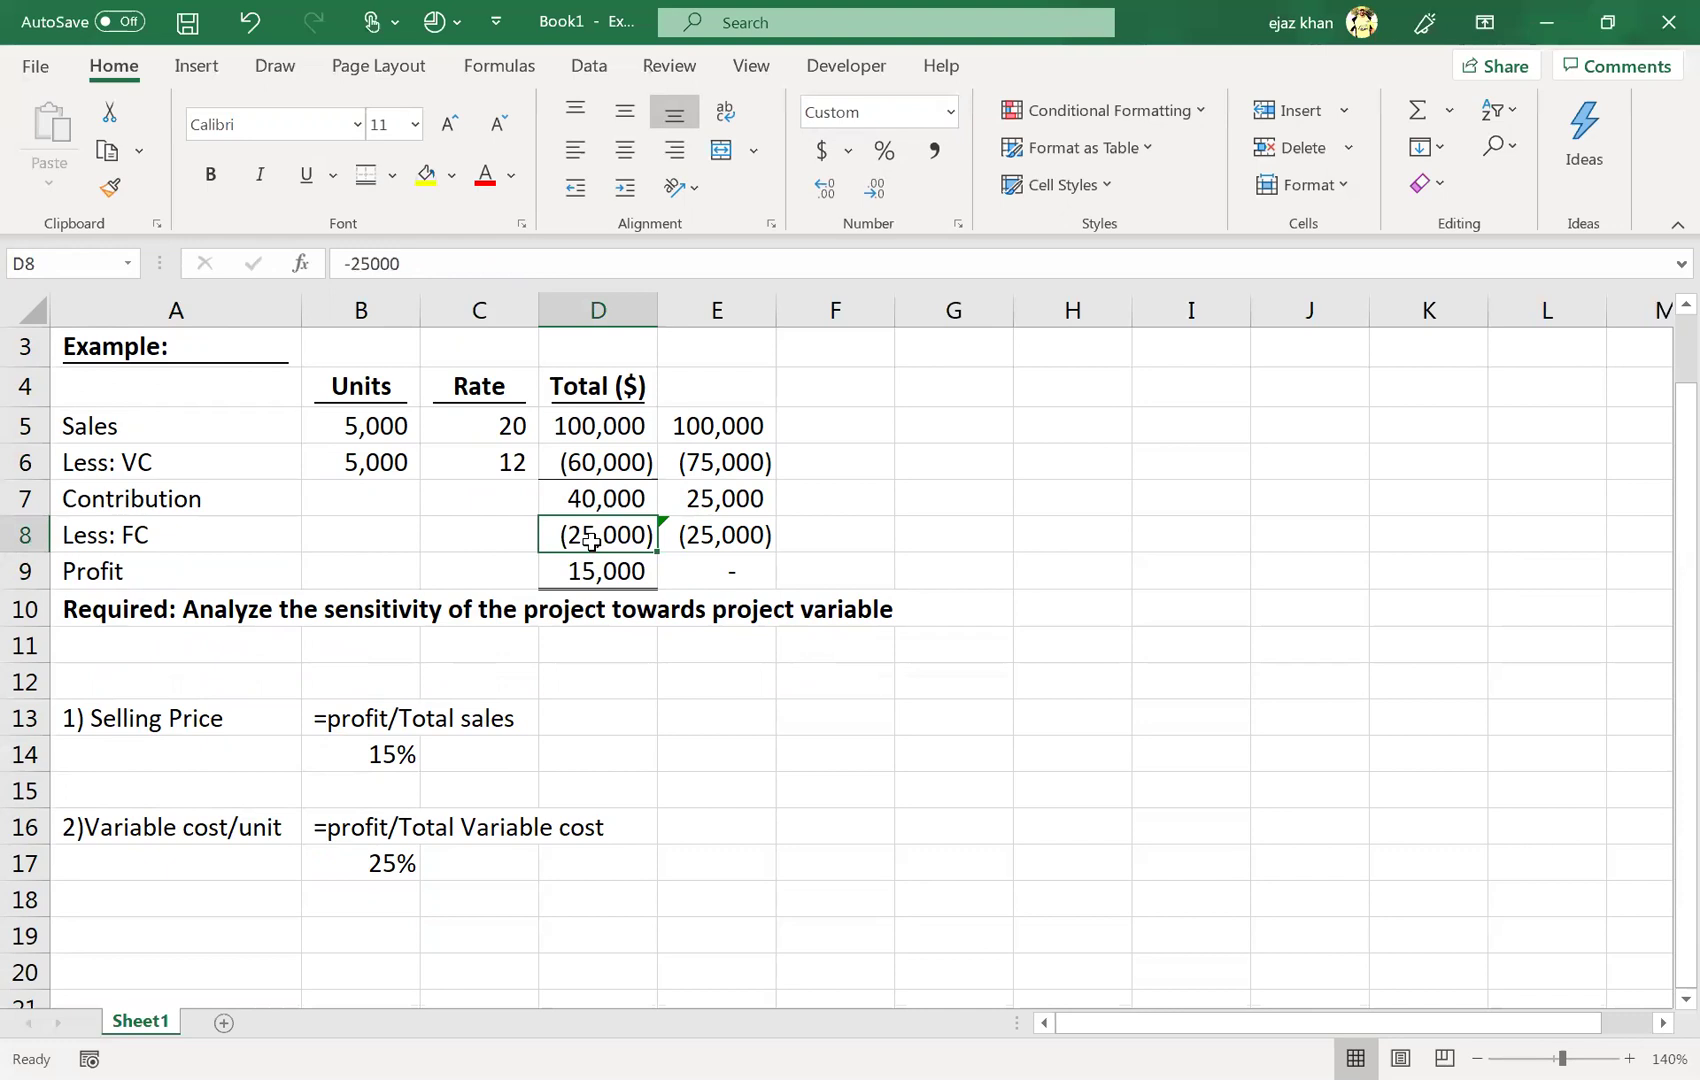
left_click(147, 931)
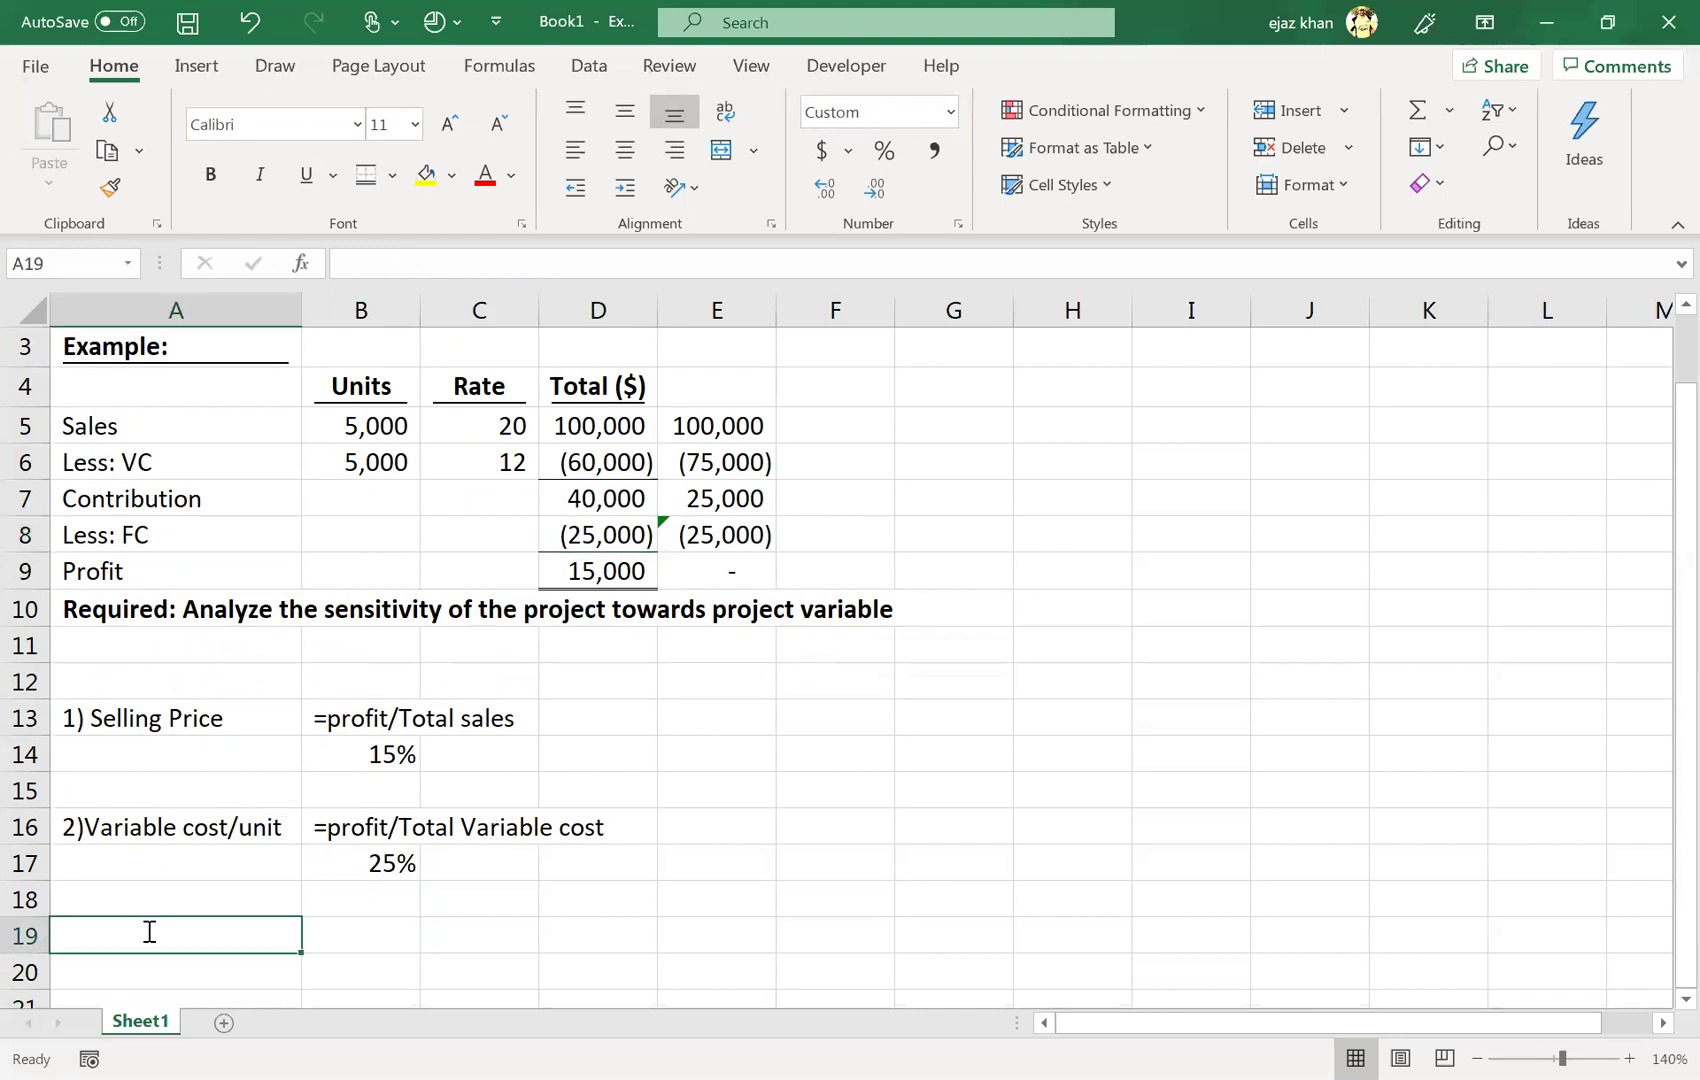
type("3) Flx")
key("BackSpace")
key("BackSpace")
type("ixed costs")
key("BackSpace")
key("Tab")
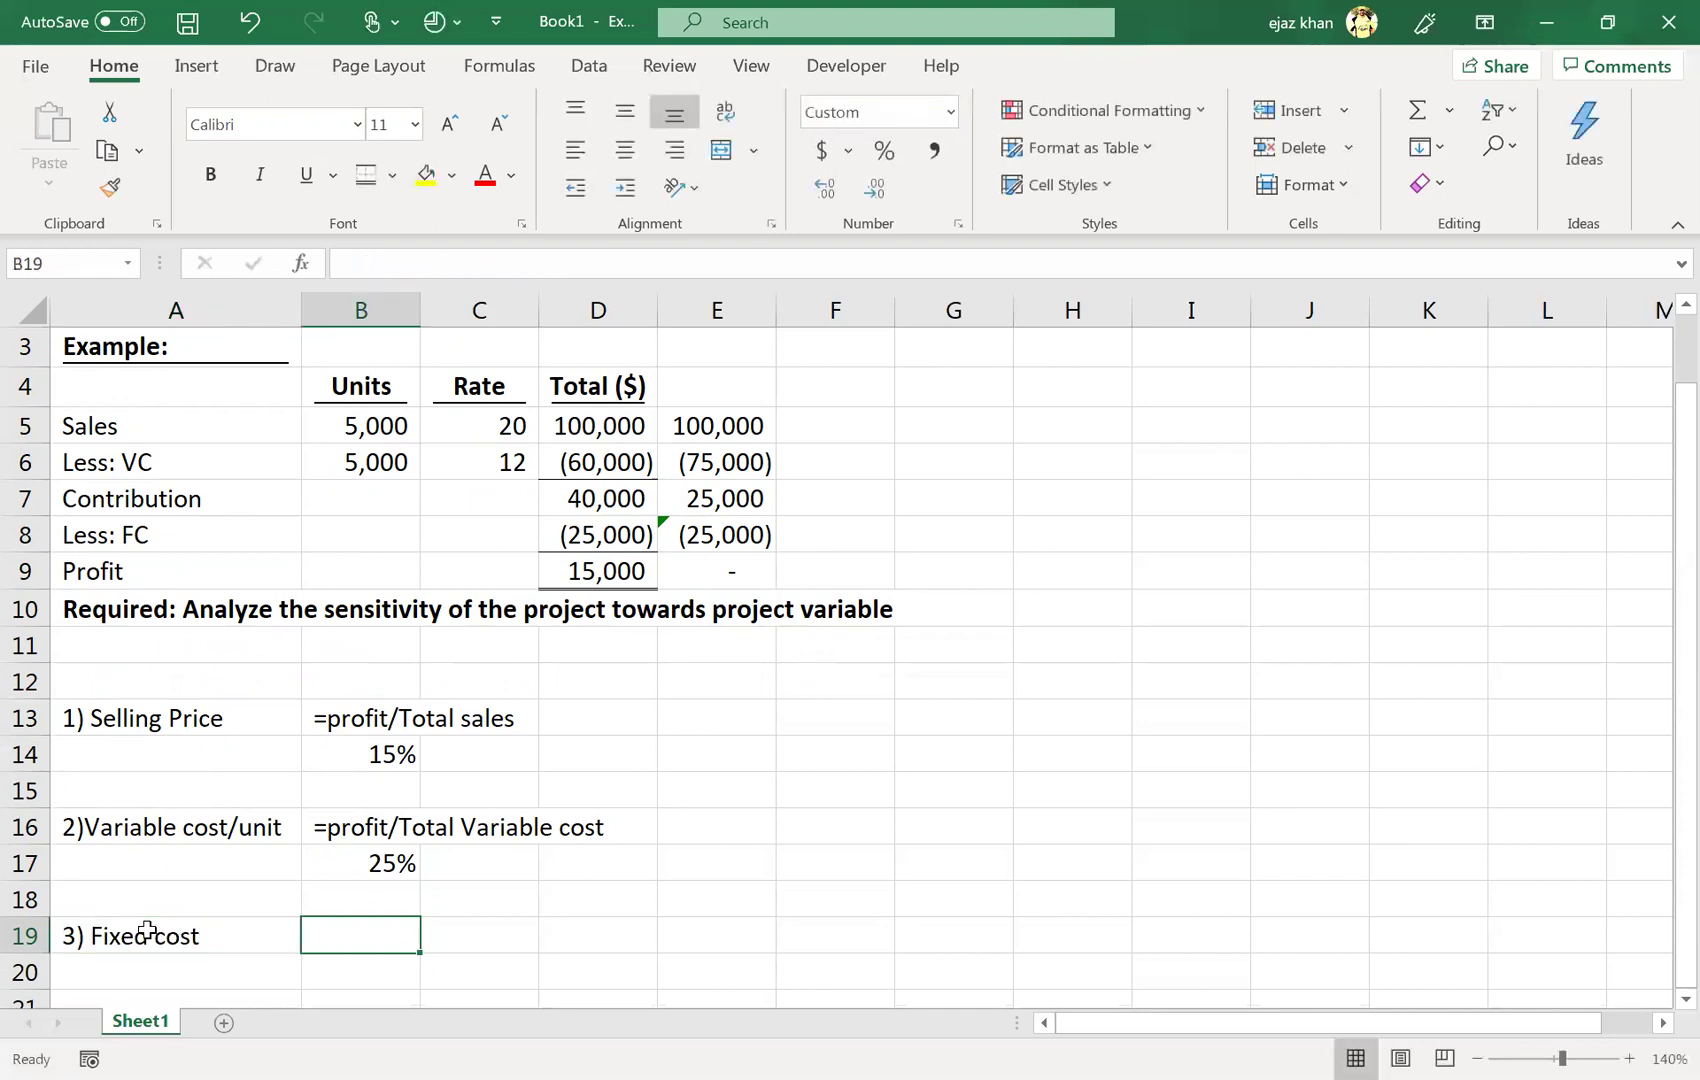
key("Down")
type("-")
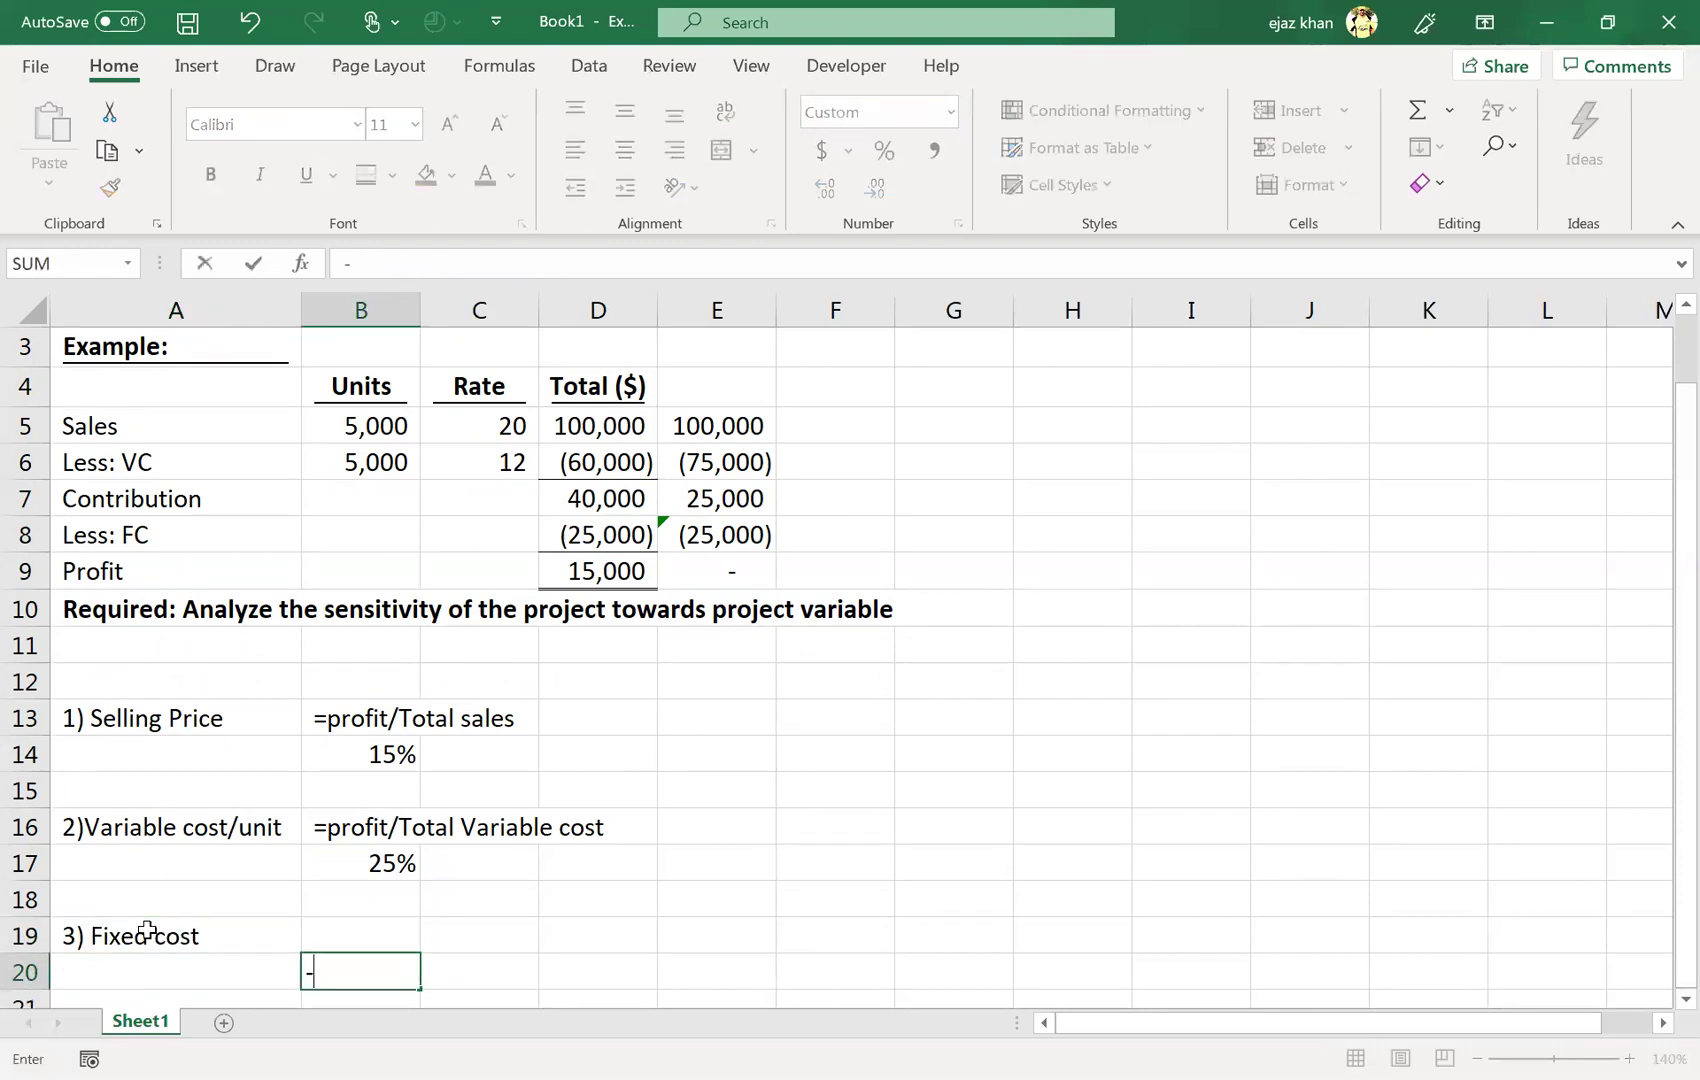
left_click(600, 533)
type("/")
key("BackSpace")
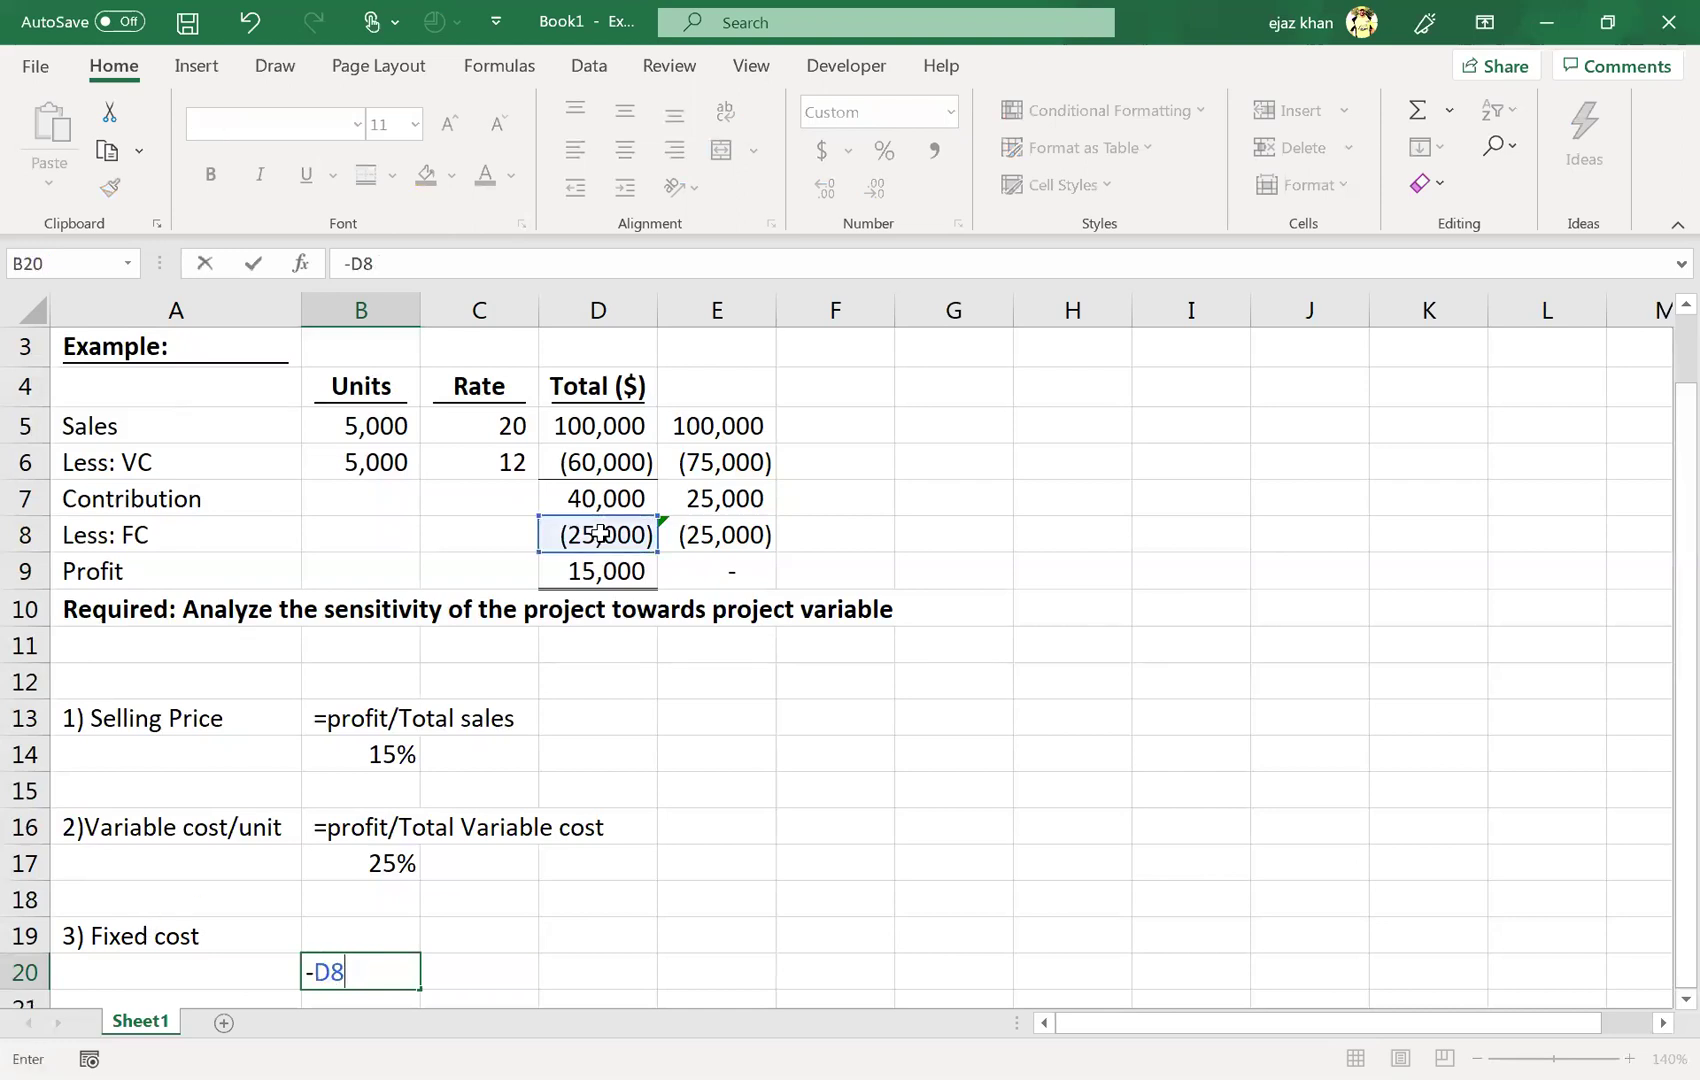
key("BackSpace")
key("BackSpace")
key("BackSpace")
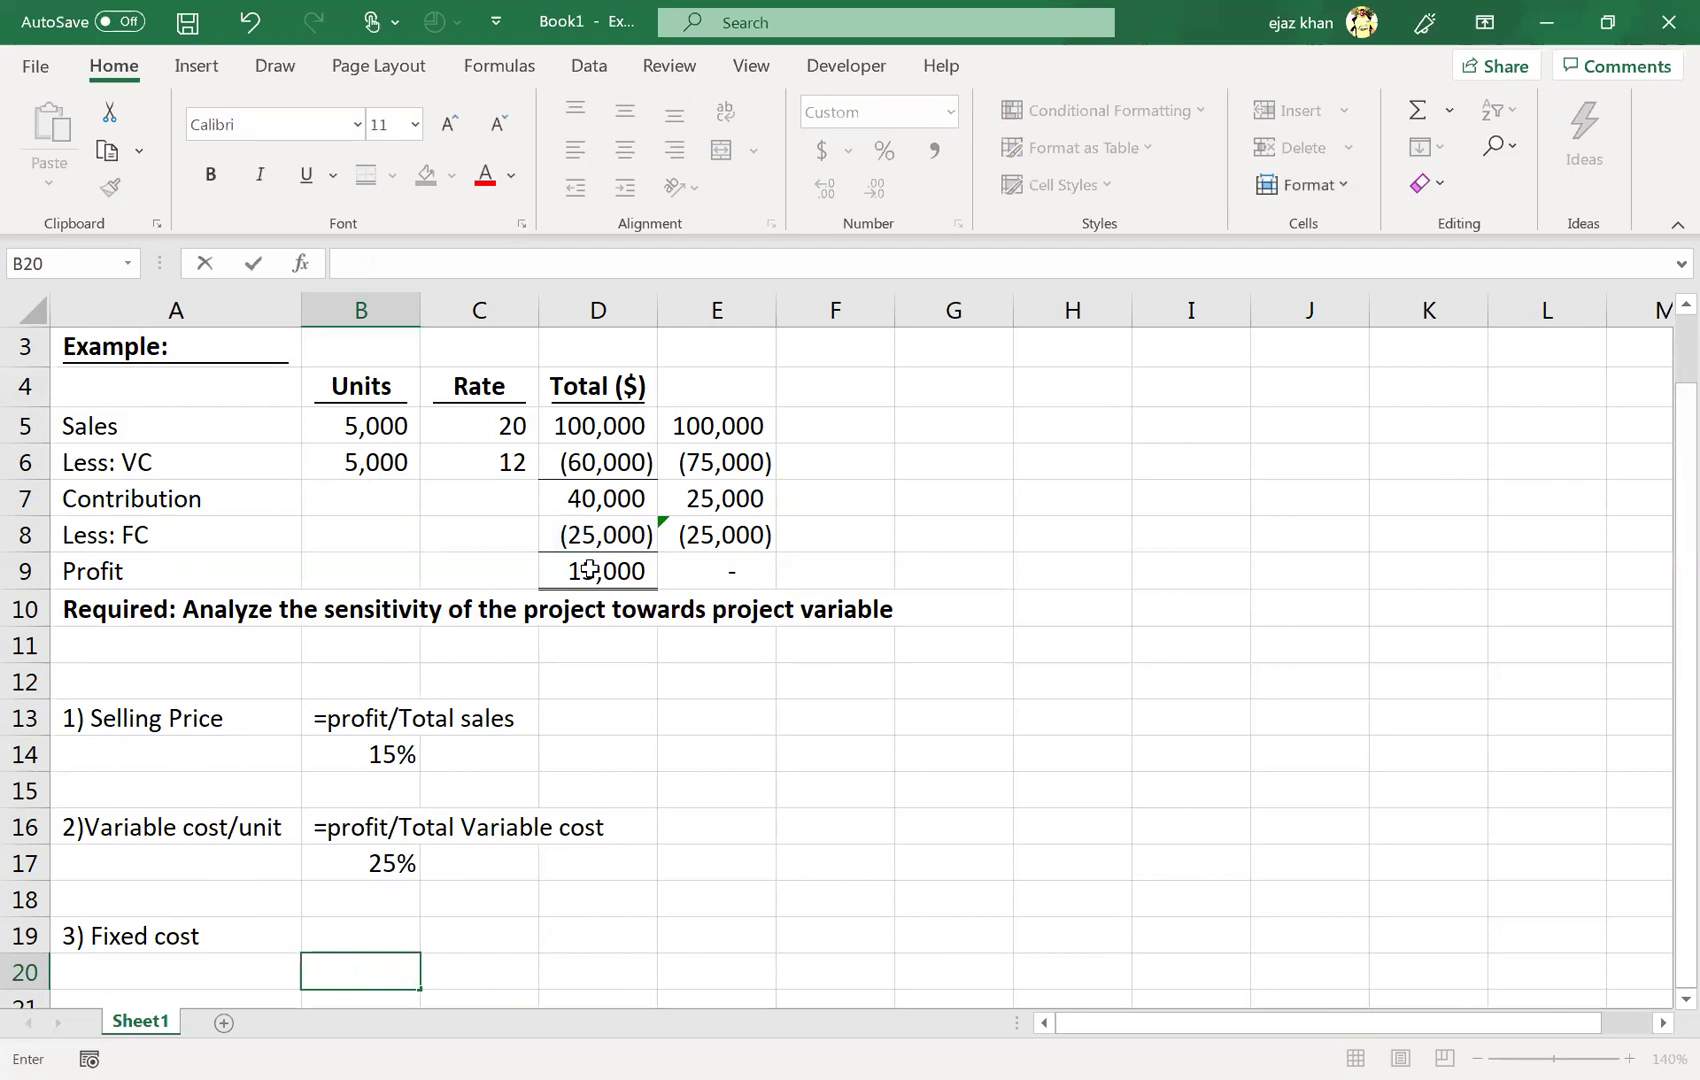
left_click(585, 573)
key("alt")
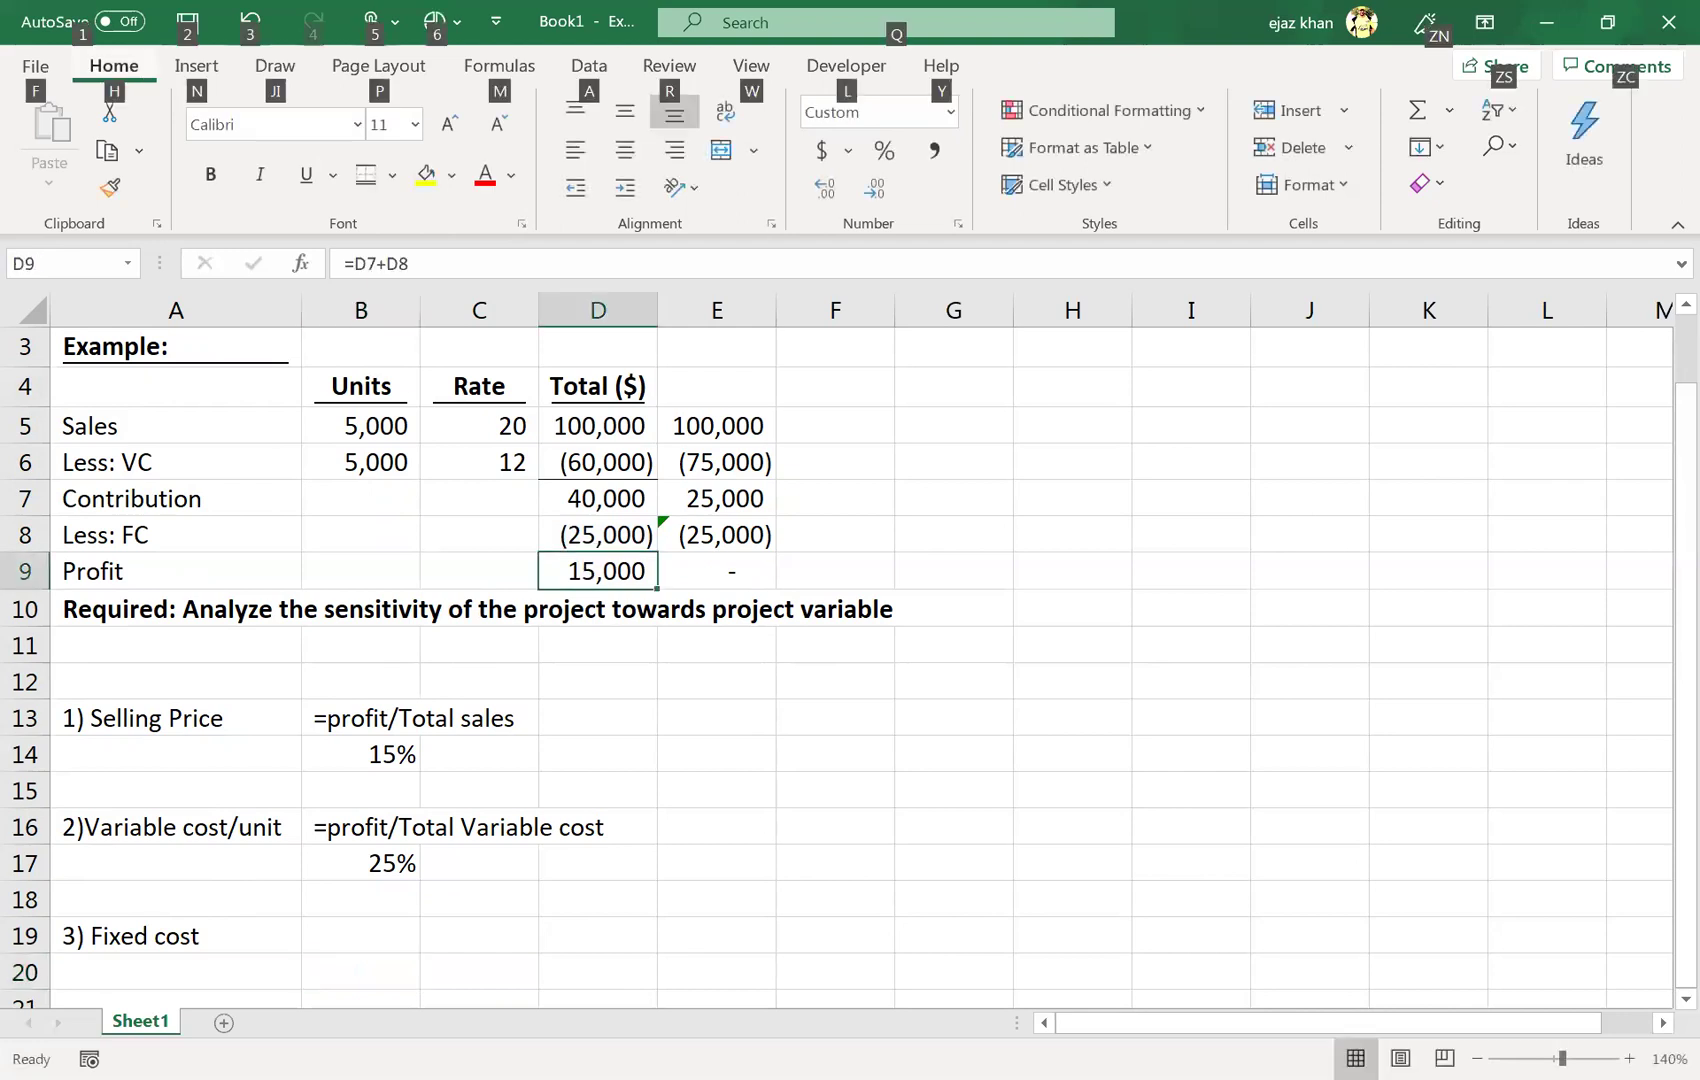
- Calculate the fixed cost sensitivity in B20 using =D9/-D8 and format it as a percentage
left_click(353, 978)
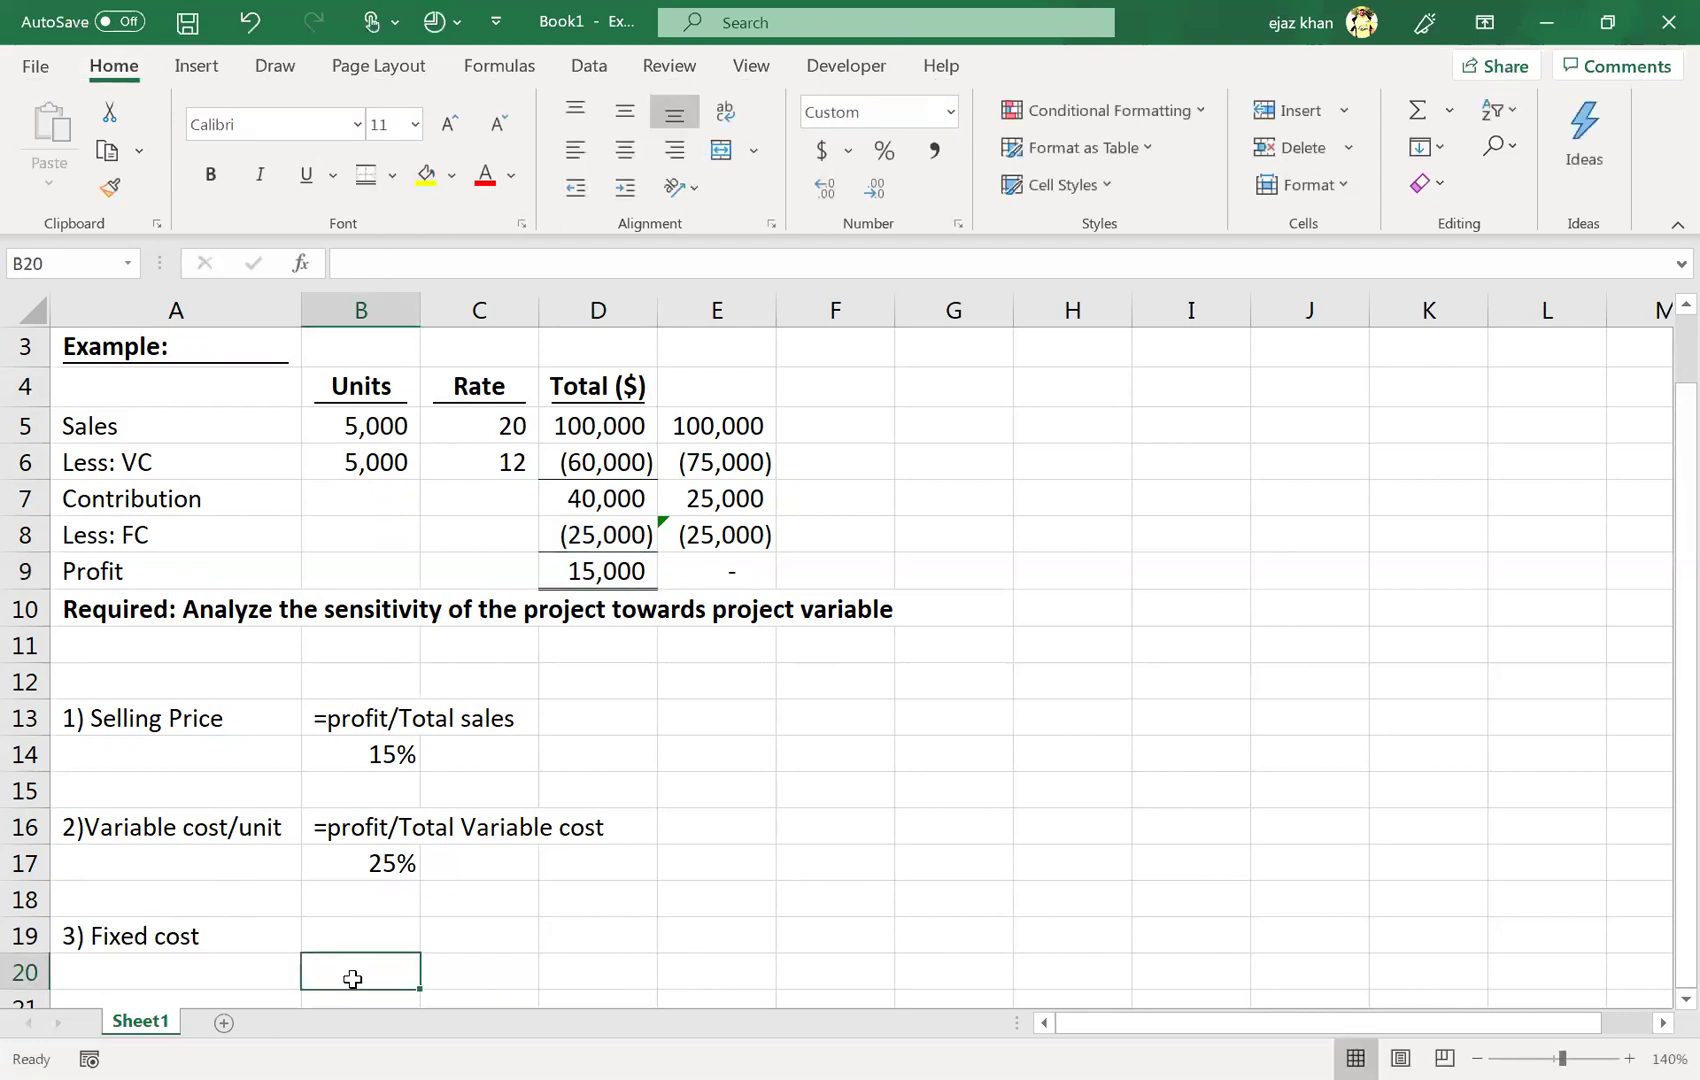
type("=")
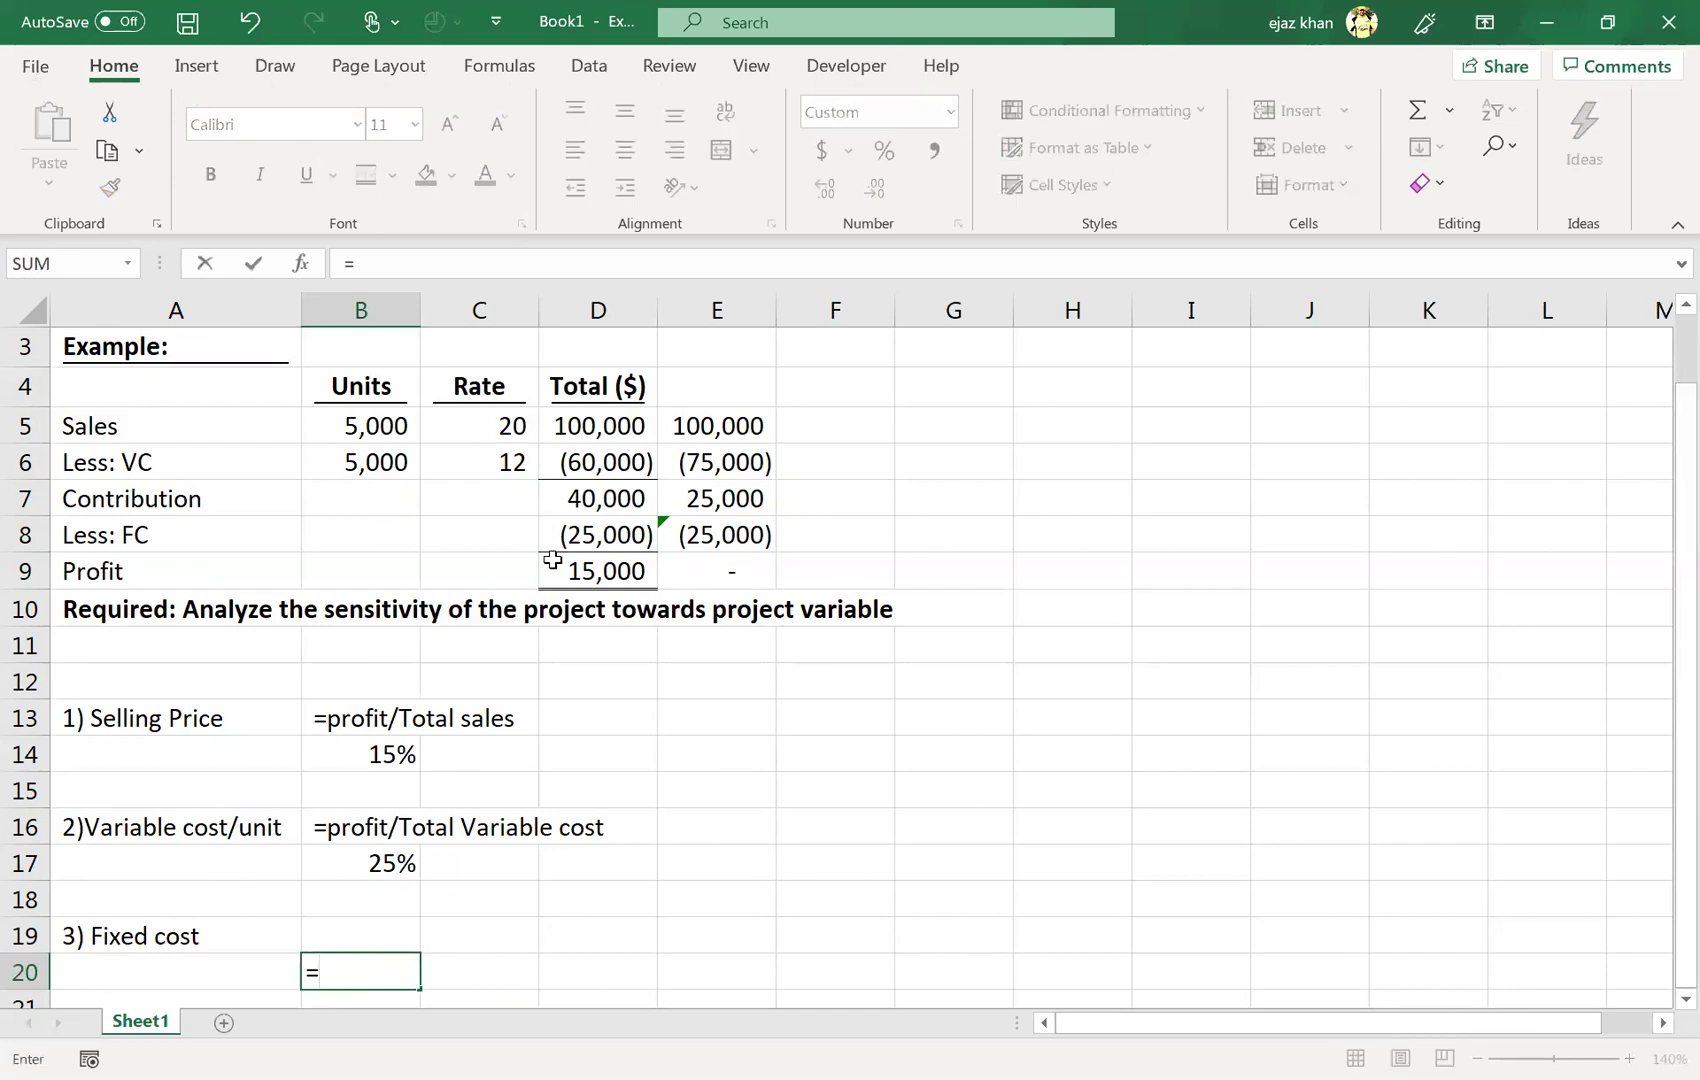
left_click(552, 562)
type("/-")
left_click(563, 541)
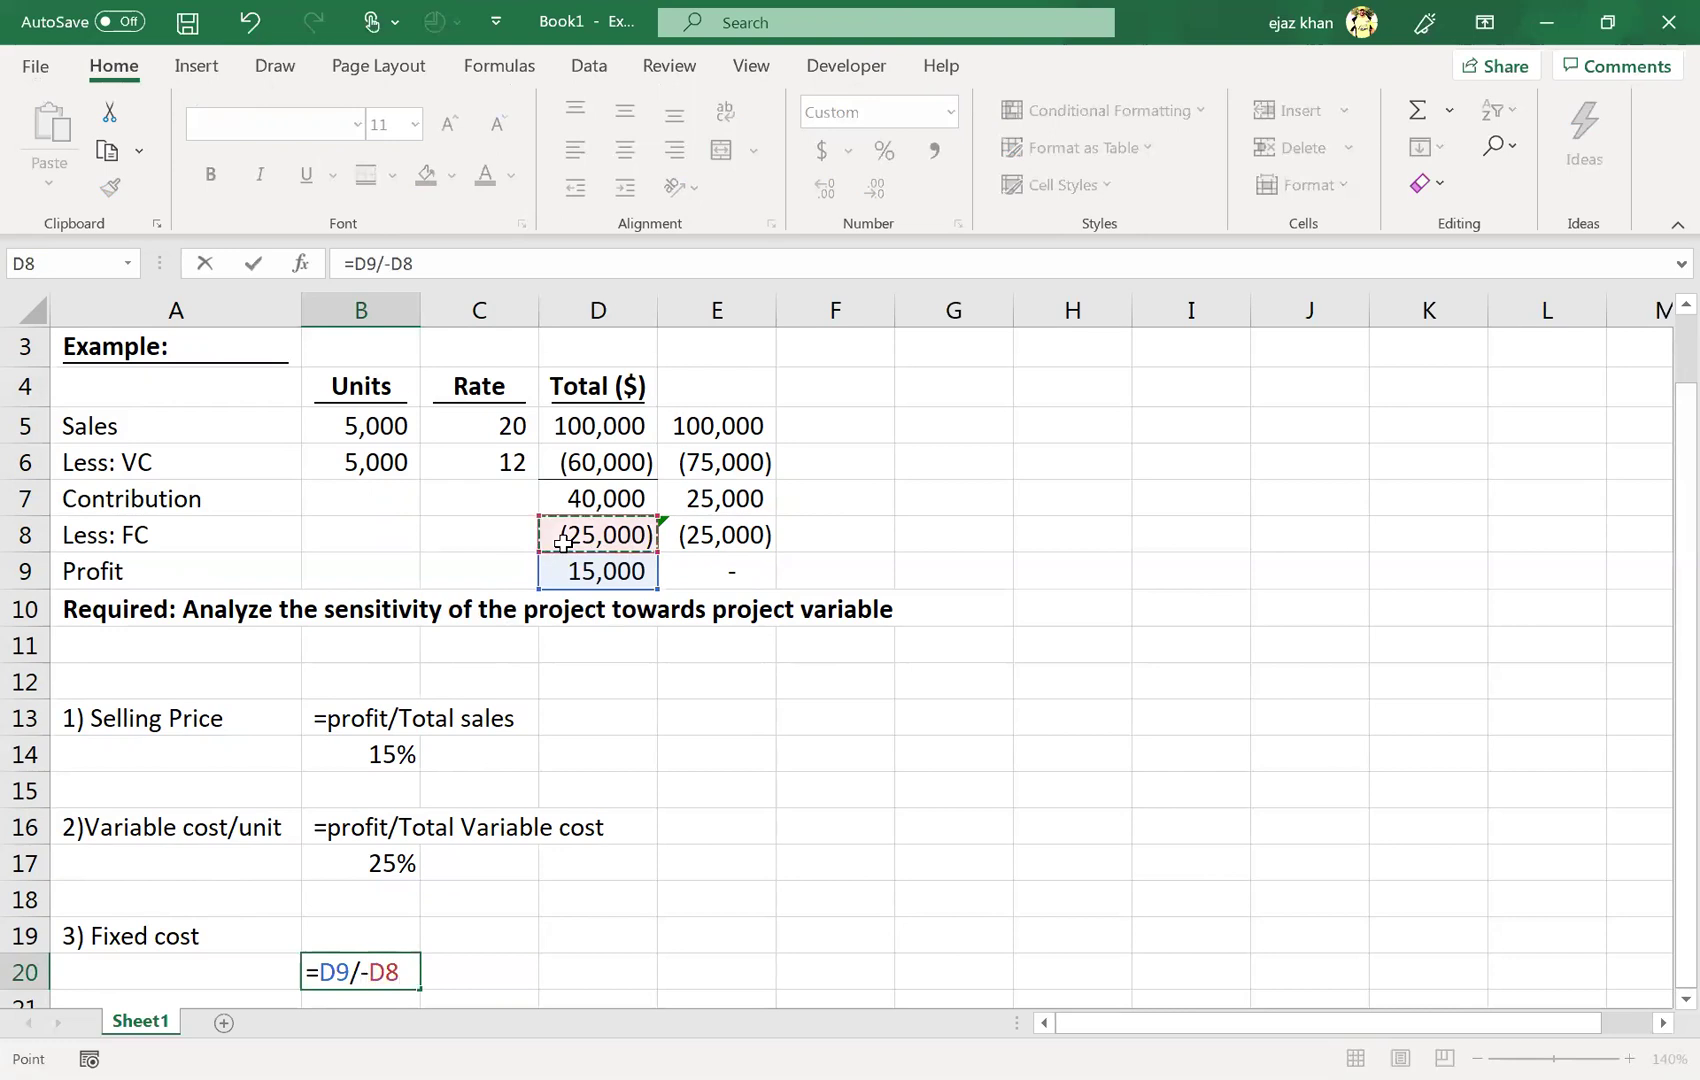
key("Return")
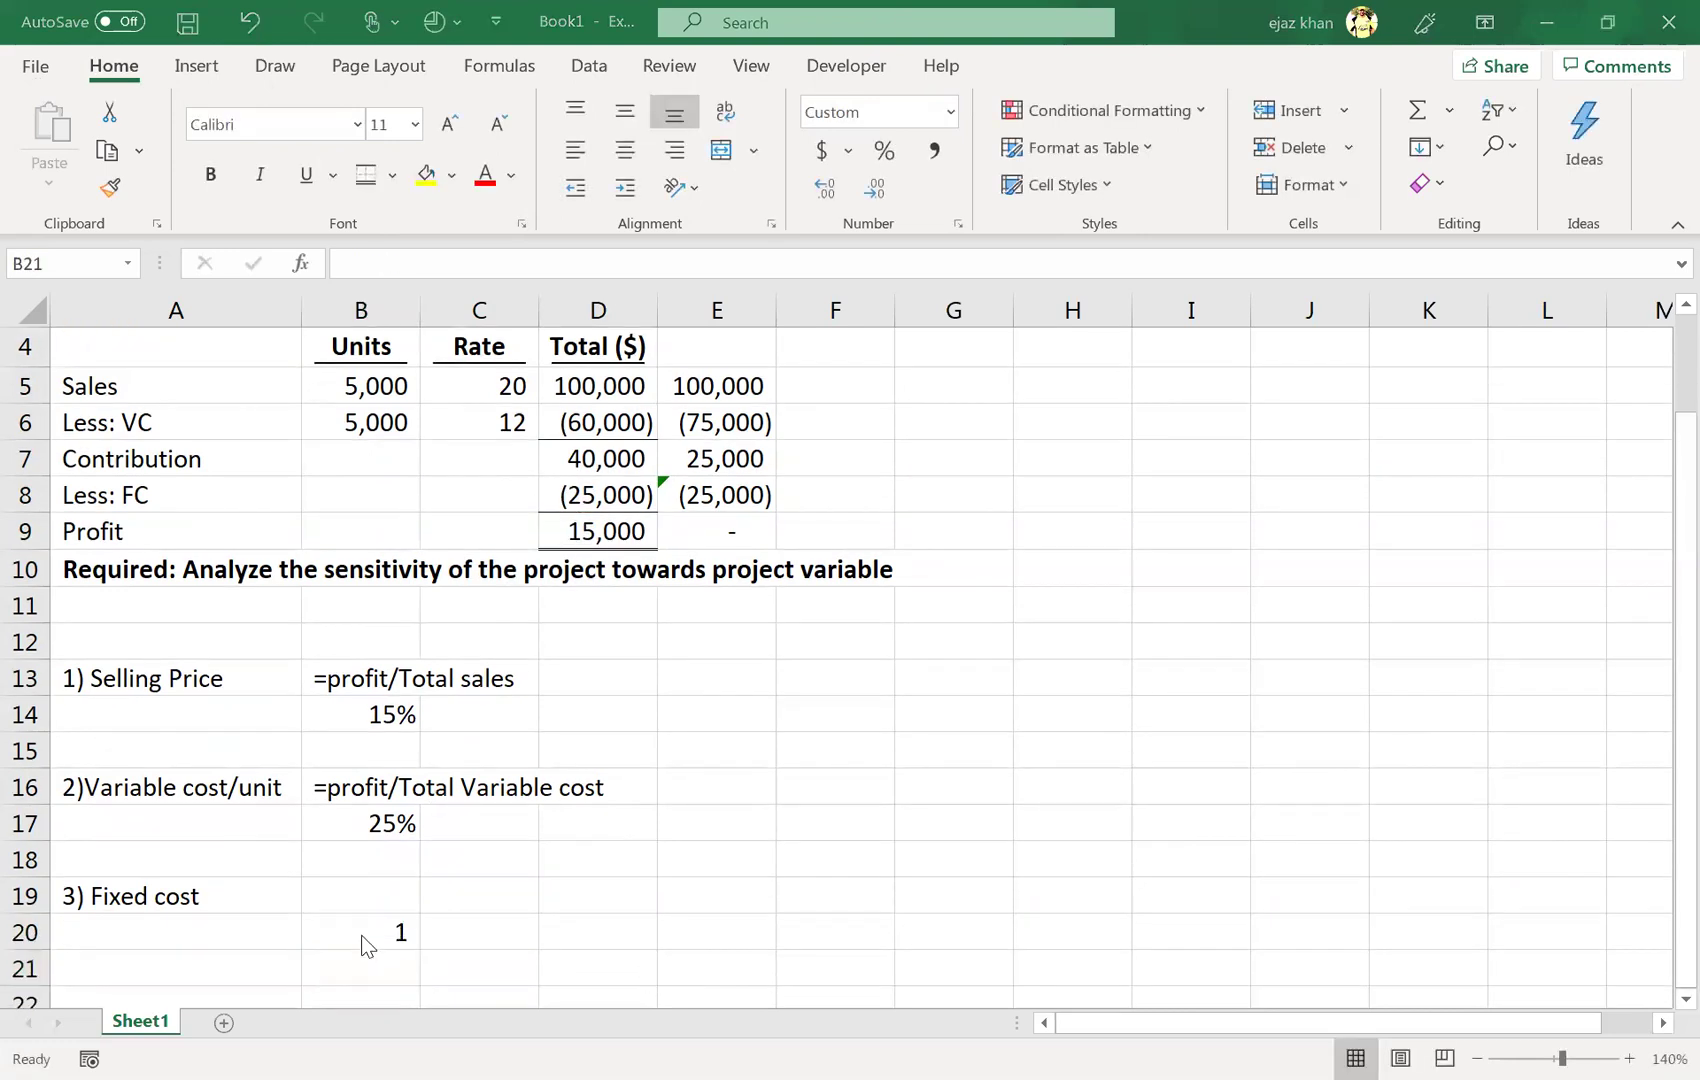
left_click(366, 946)
left_click(883, 152)
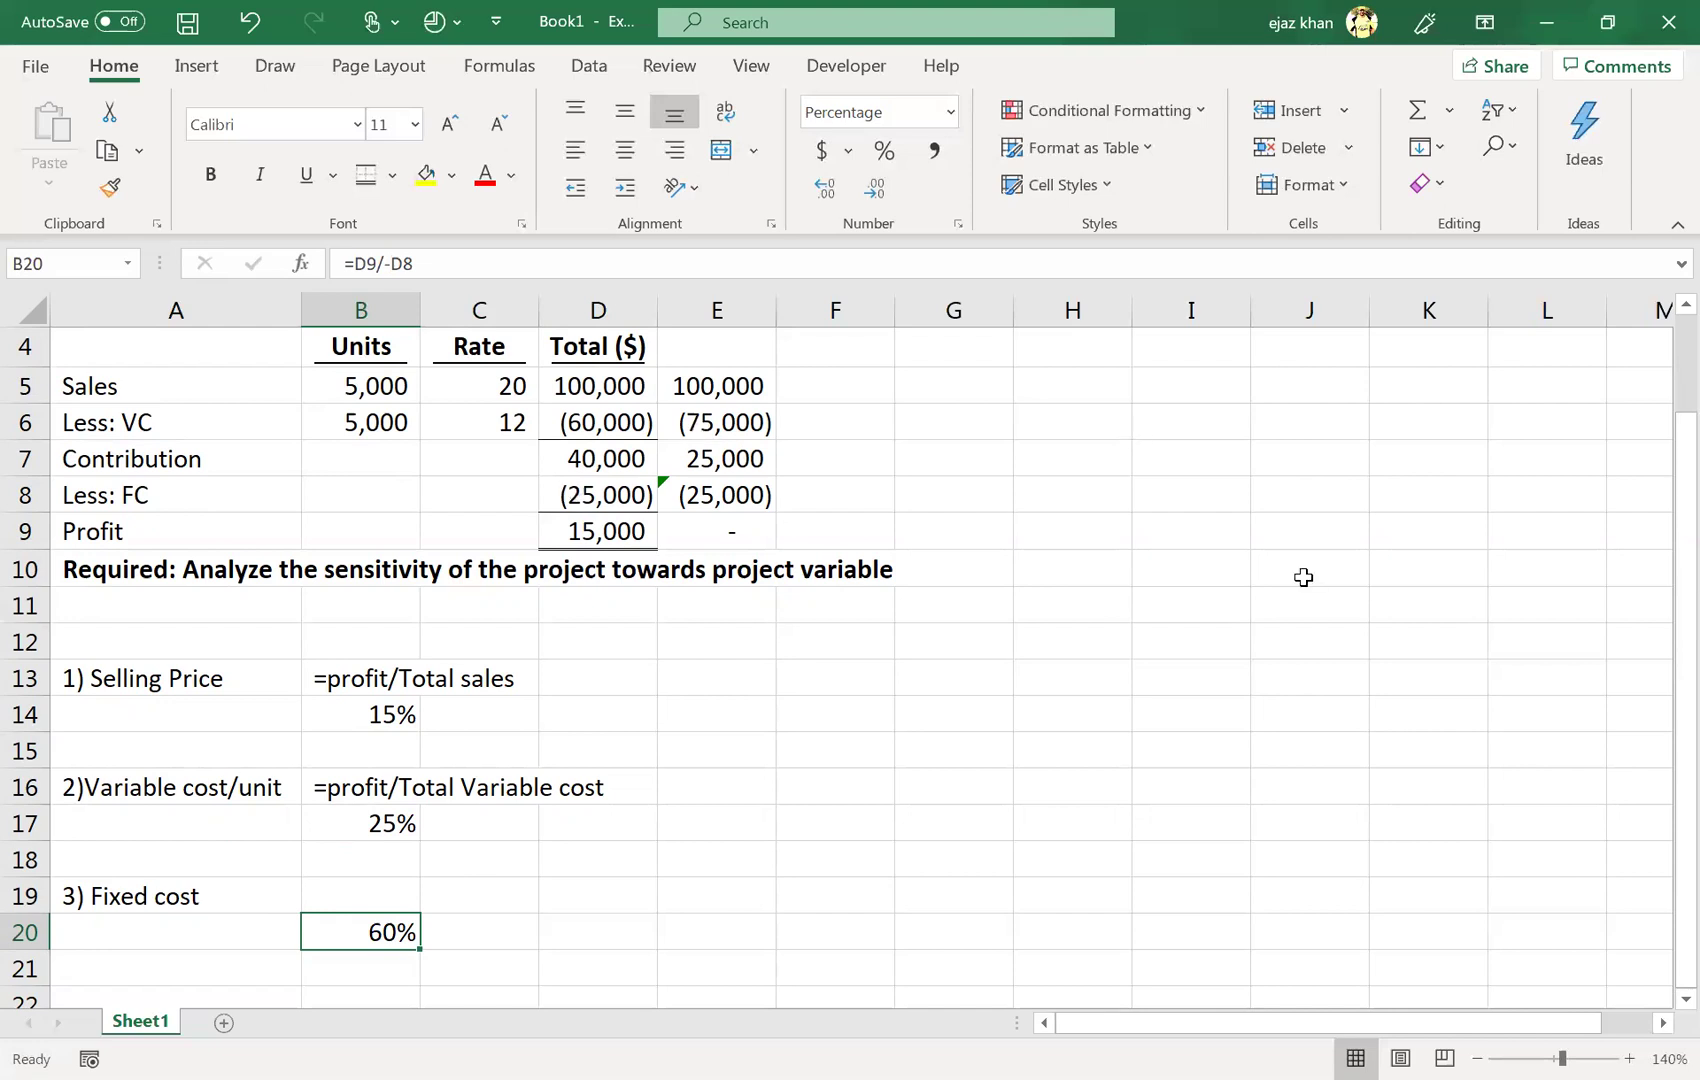
- Clear the previous test figures in E5:E8 and calculate the increased fixed cost in E8 using =D8*160%
left_click_drag(746, 389, 762, 495)
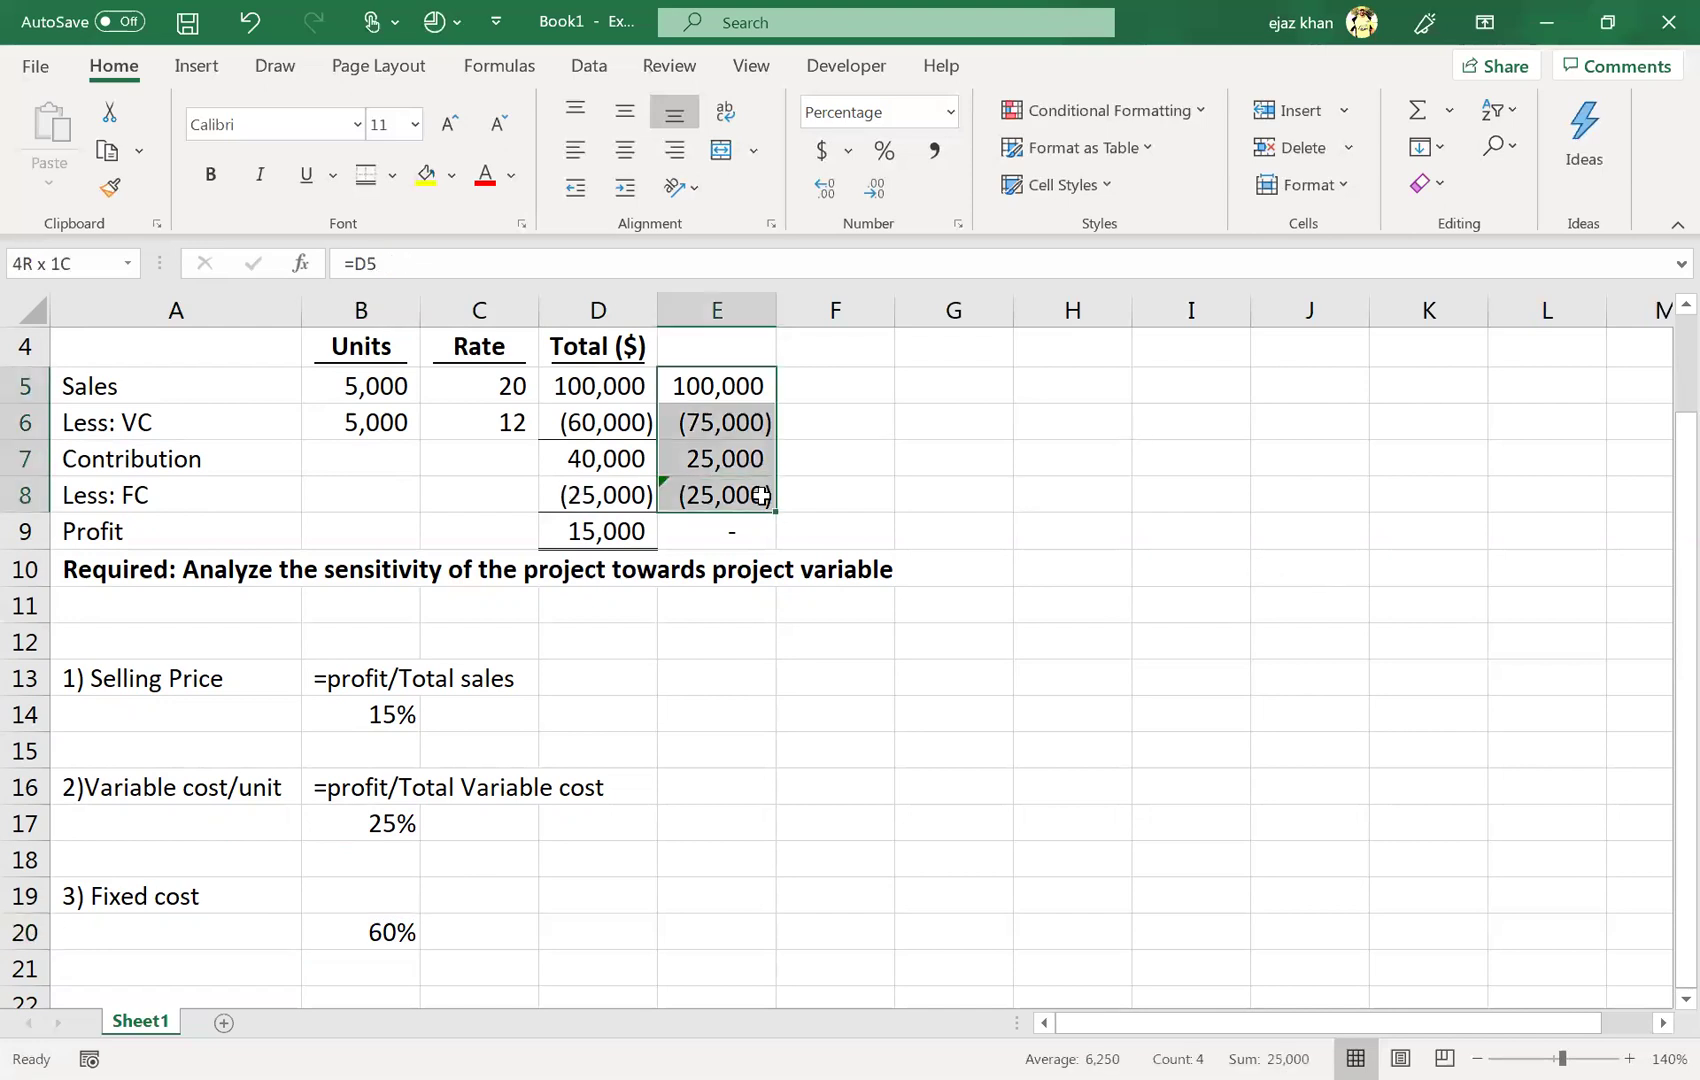
key("Delete")
key("Down")
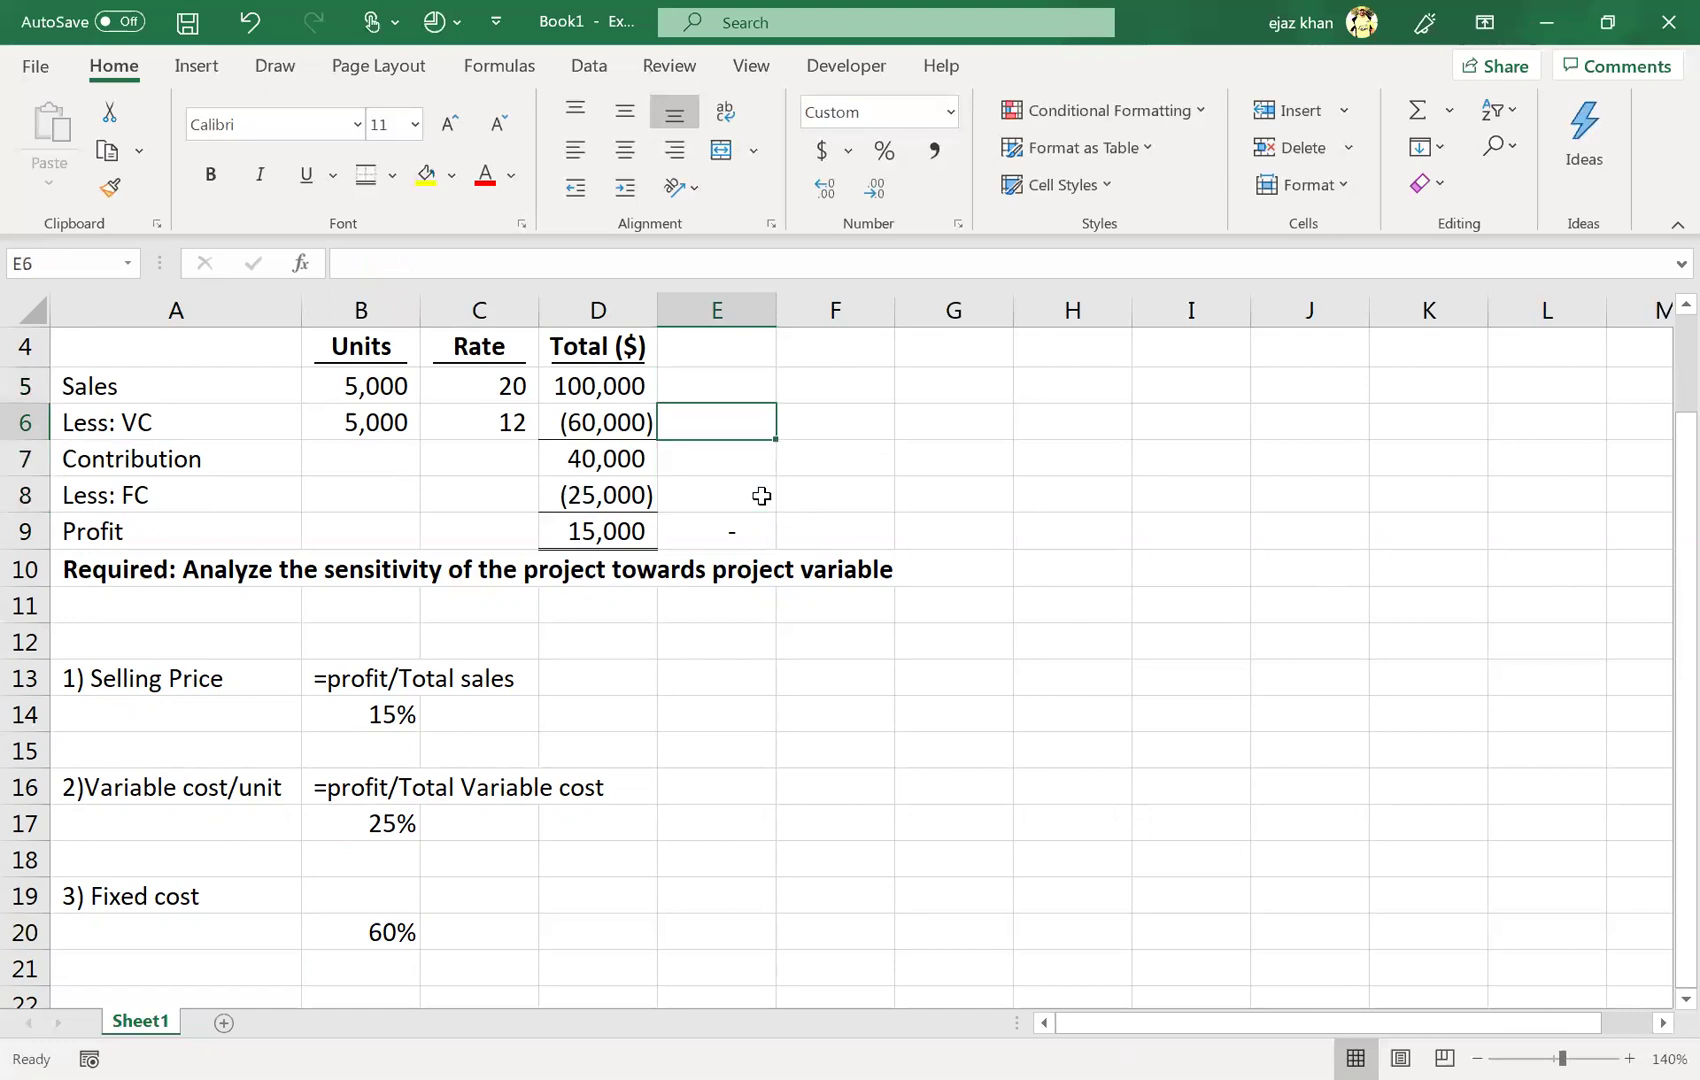
key("Down")
key("Down")
type("=")
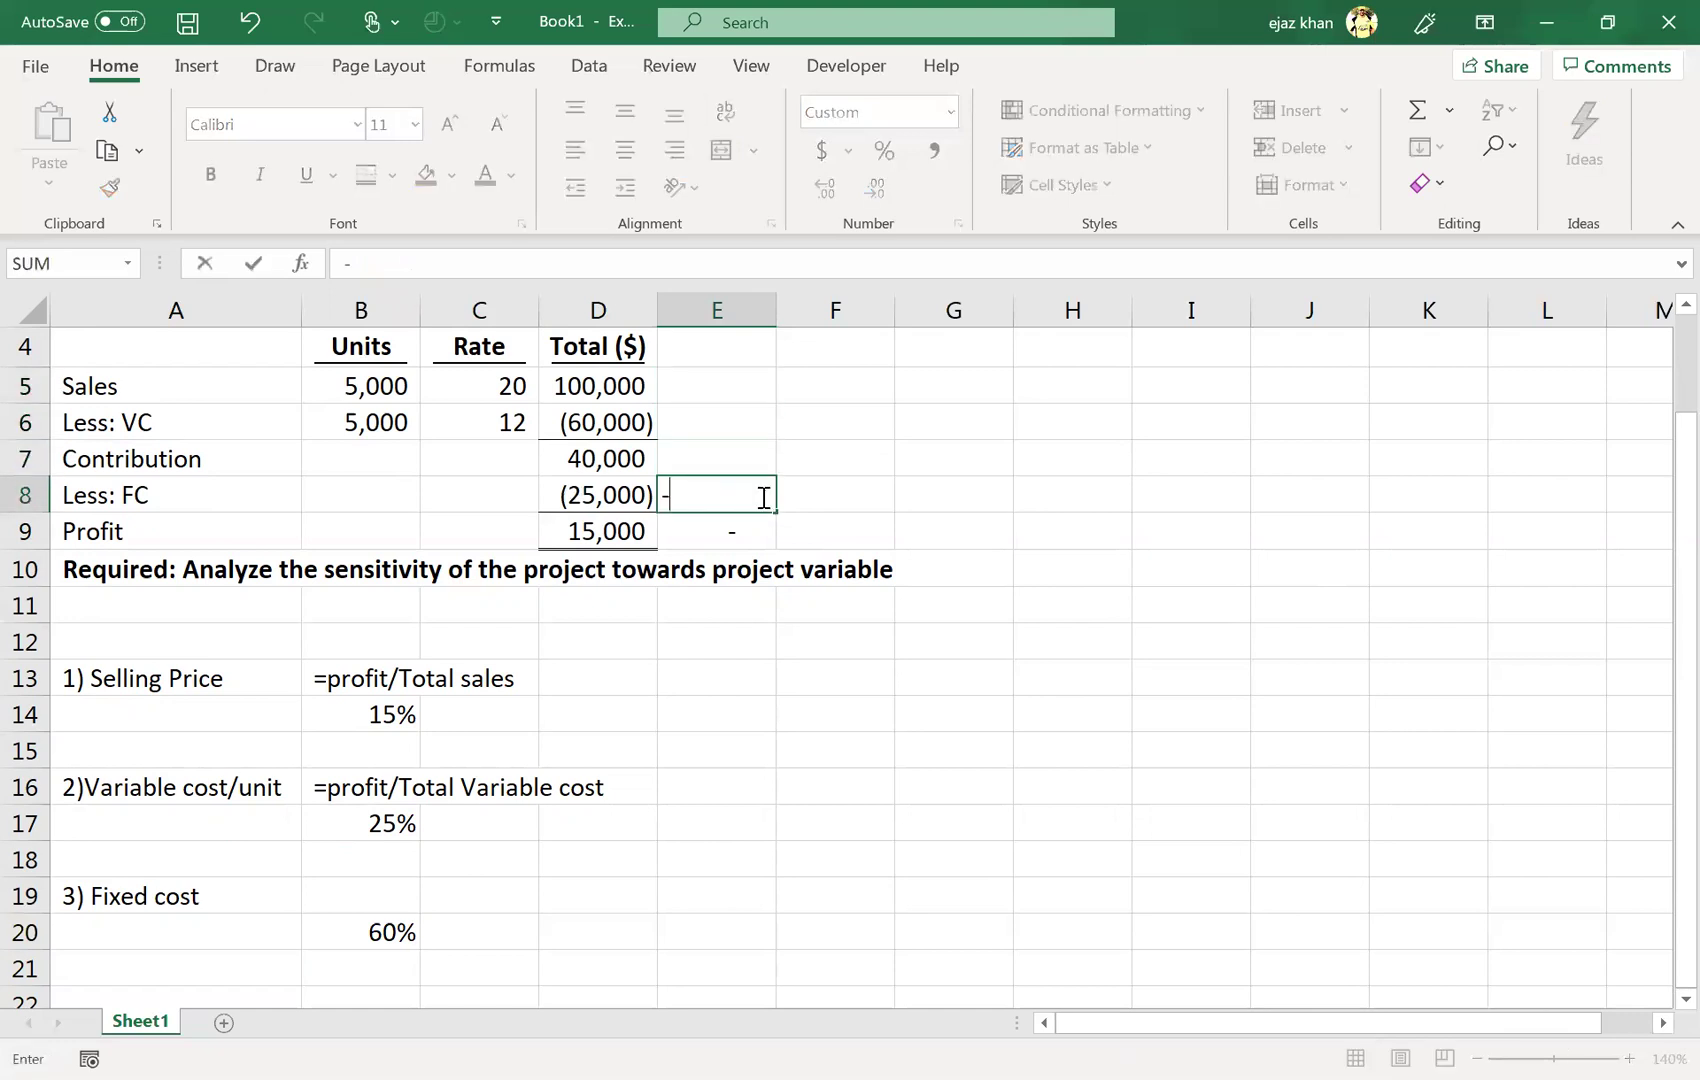
key("Left")
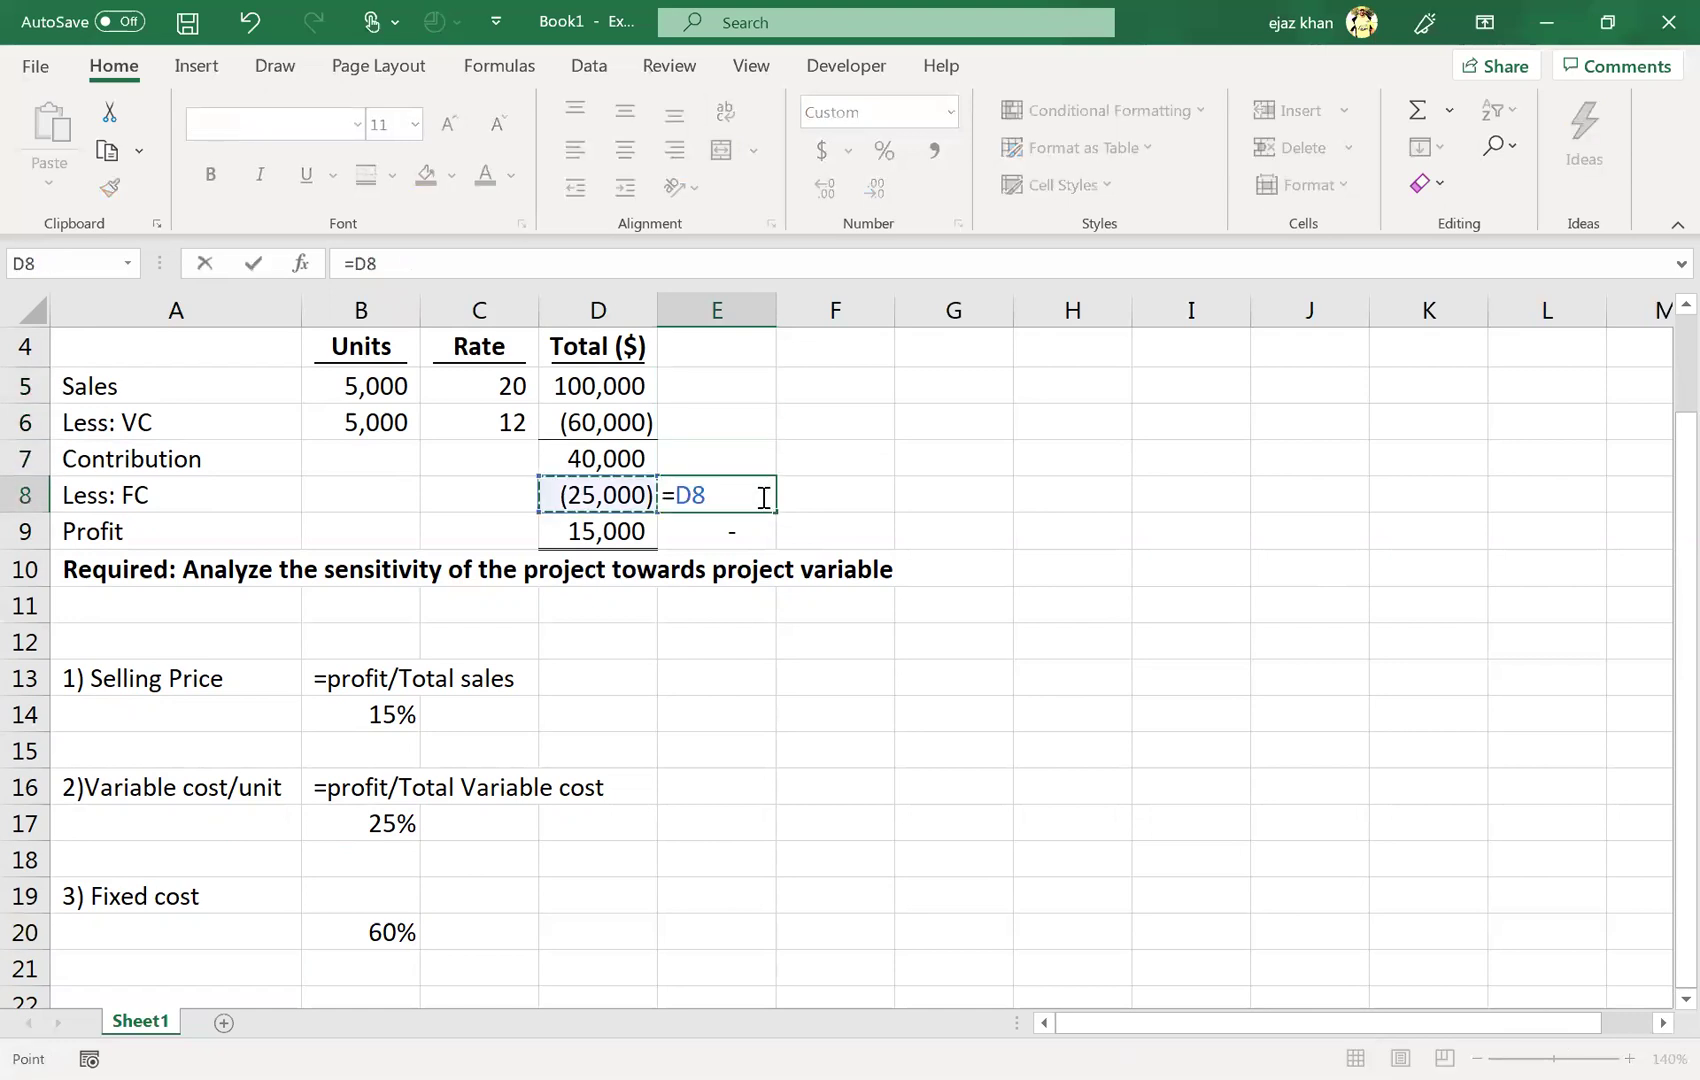
type("*160%")
key("Return")
left_click(762, 496)
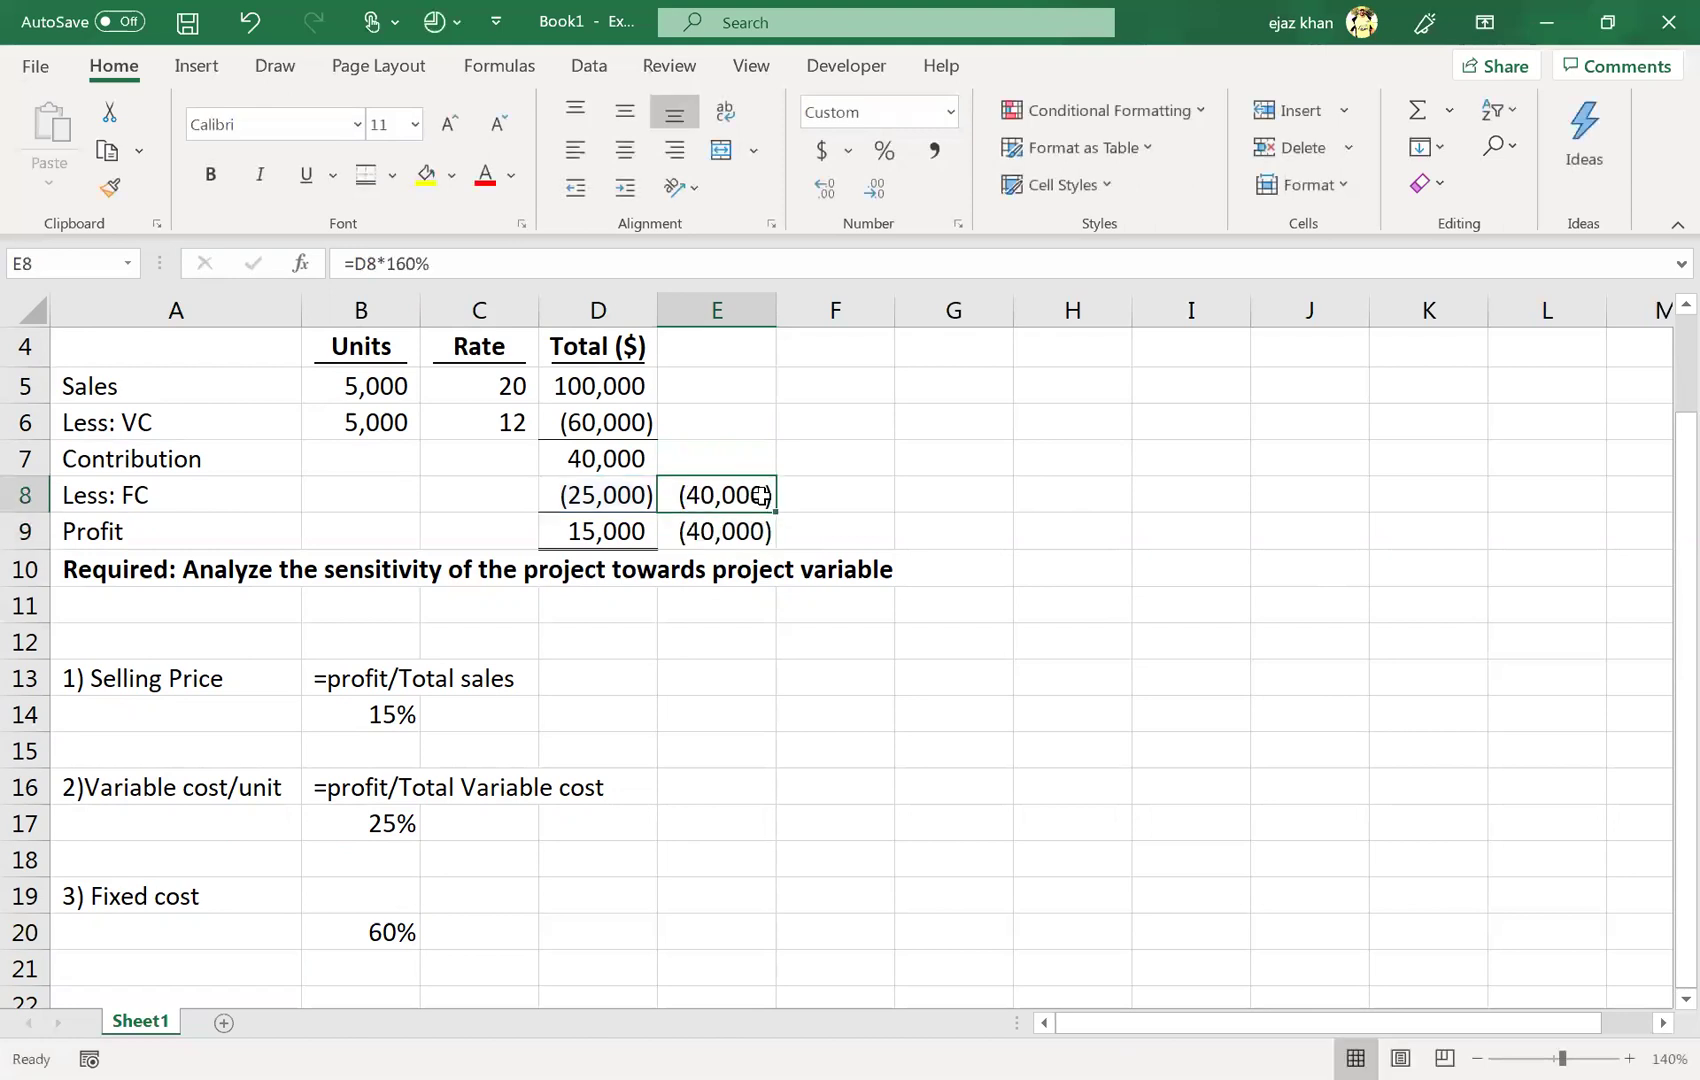
- Carry the sales and variable cost into E5 and E6 using =D5 and =D6
key("Up")
key("Up")
key("Up")
type("=")
key("Left")
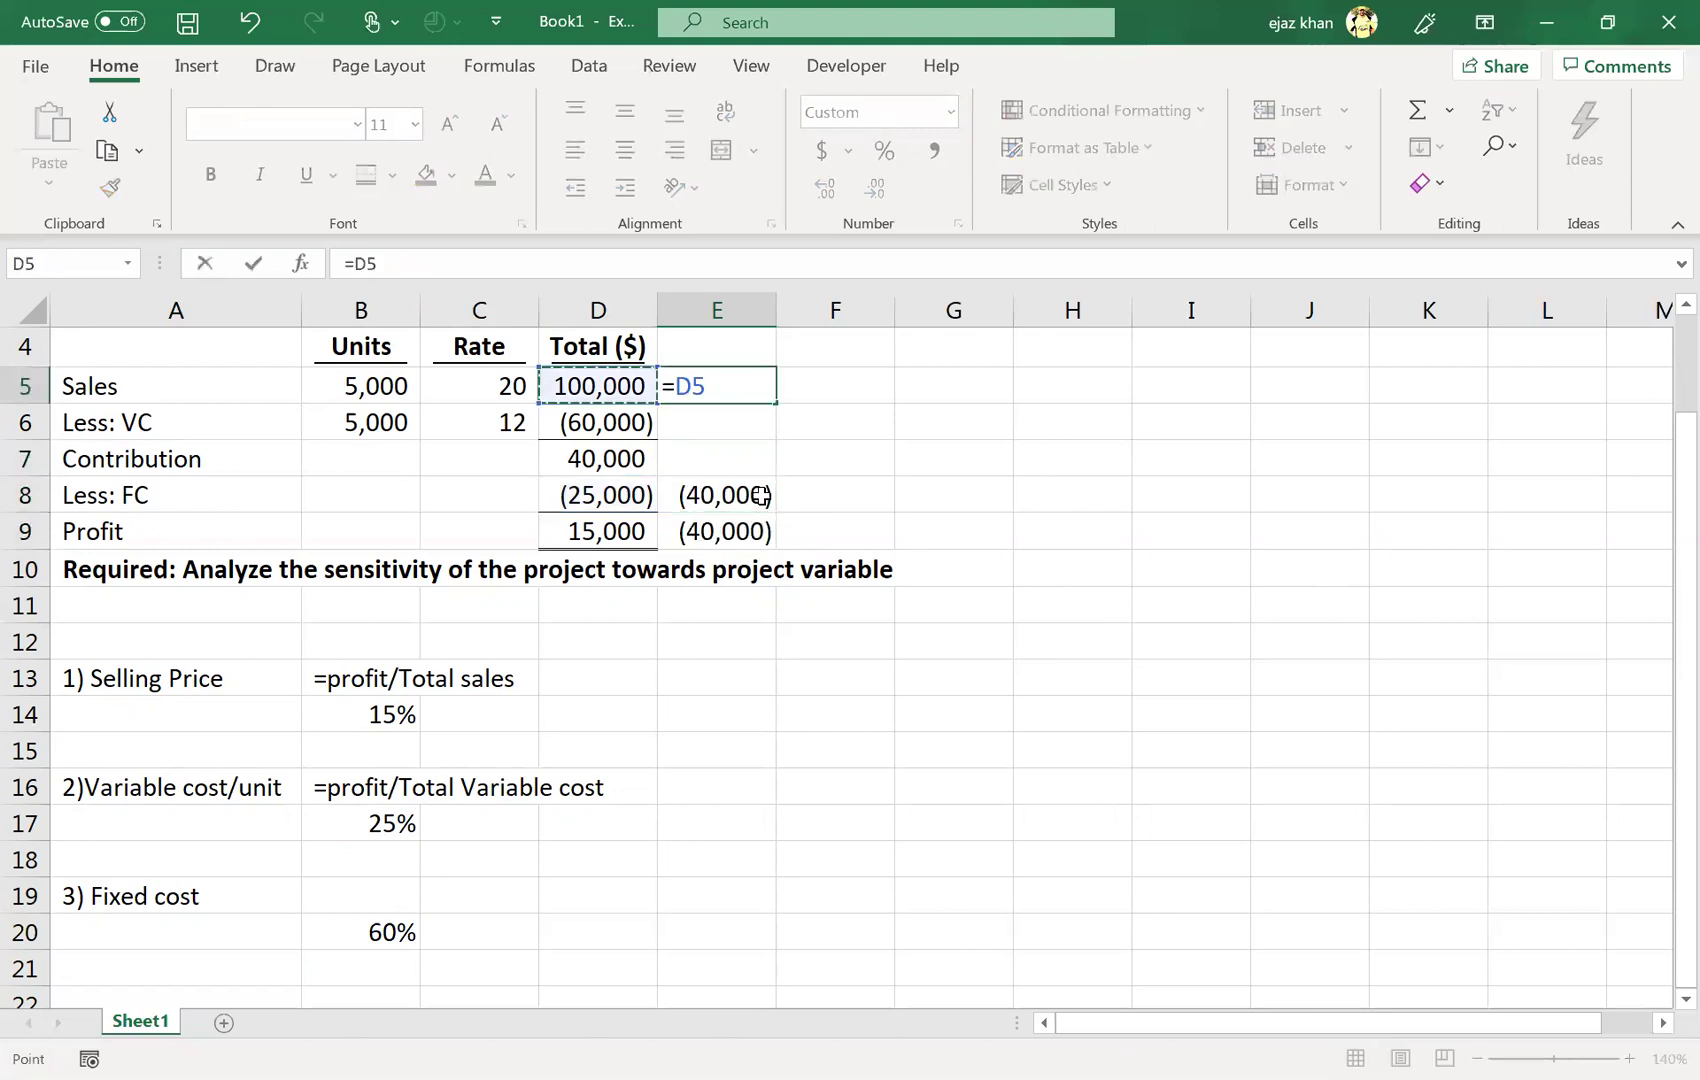
key("Return")
type("=")
key("Left")
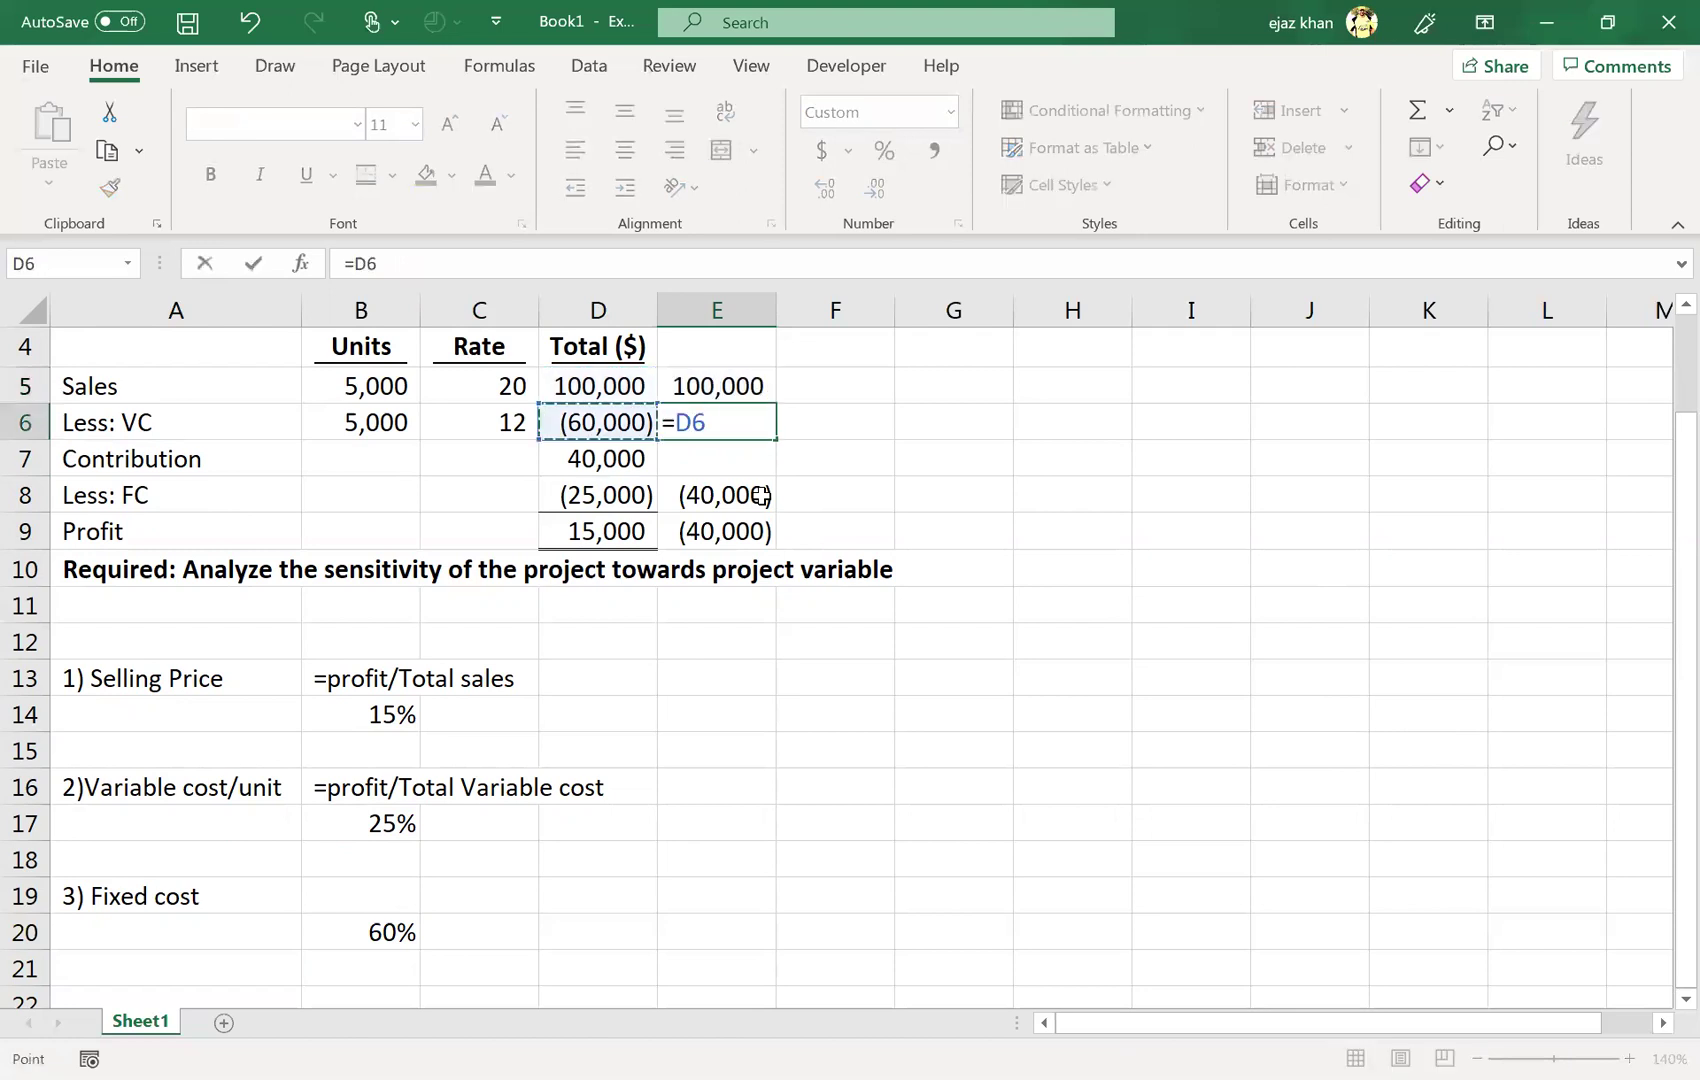
key("Return")
- Try to calculate the contribution in E7 using =E5+E7
type("=")
key("Left")
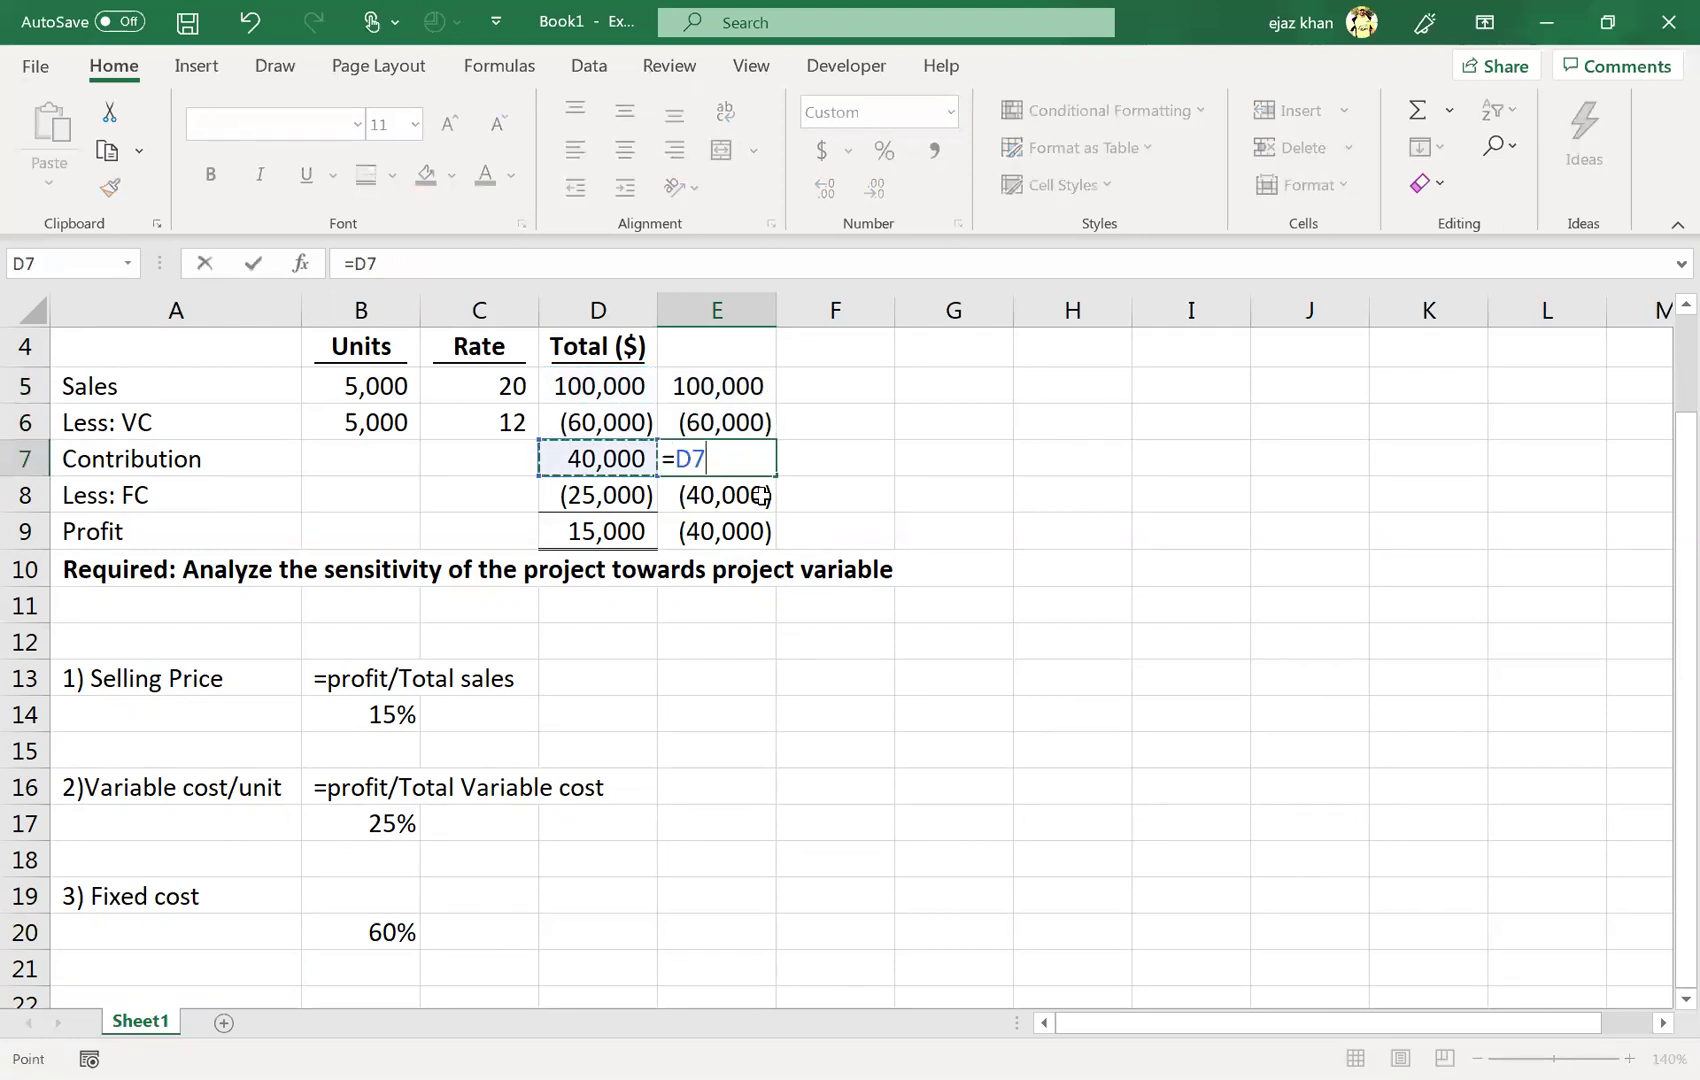
key("Right")
key("Up")
key("Up")
type("+")
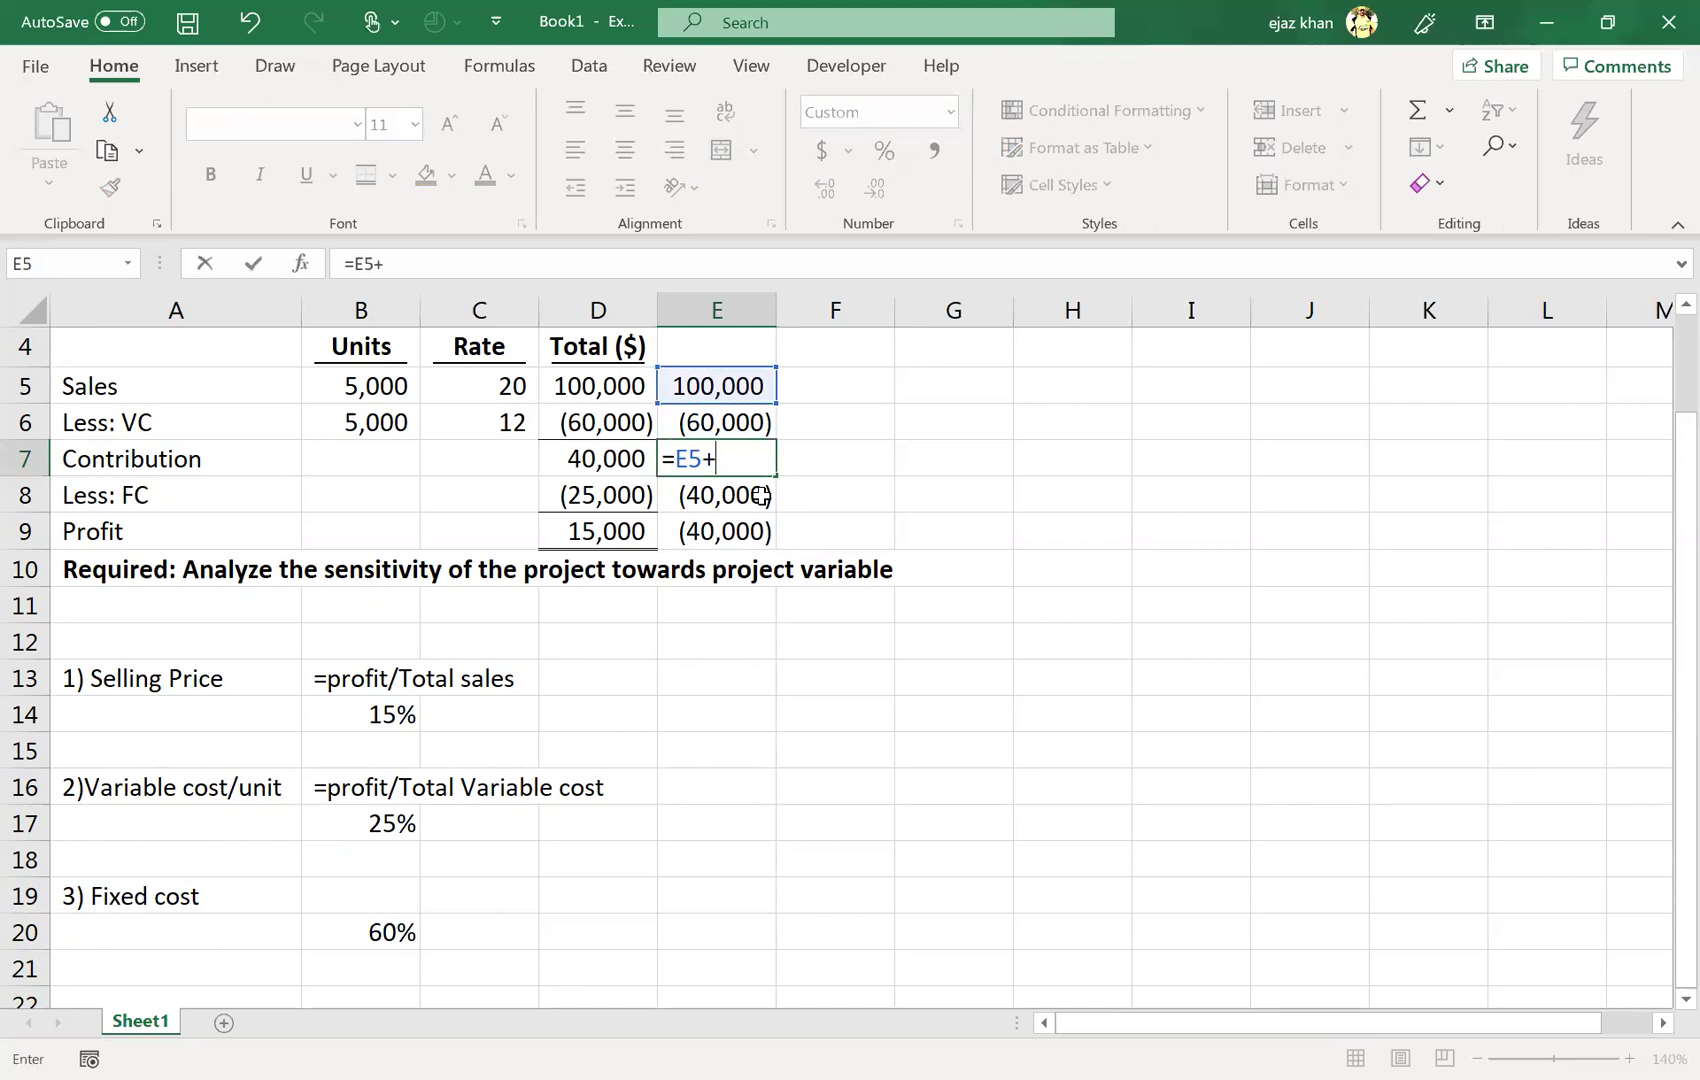
key("Up")
key("Down")
key("Return")
key("Up")
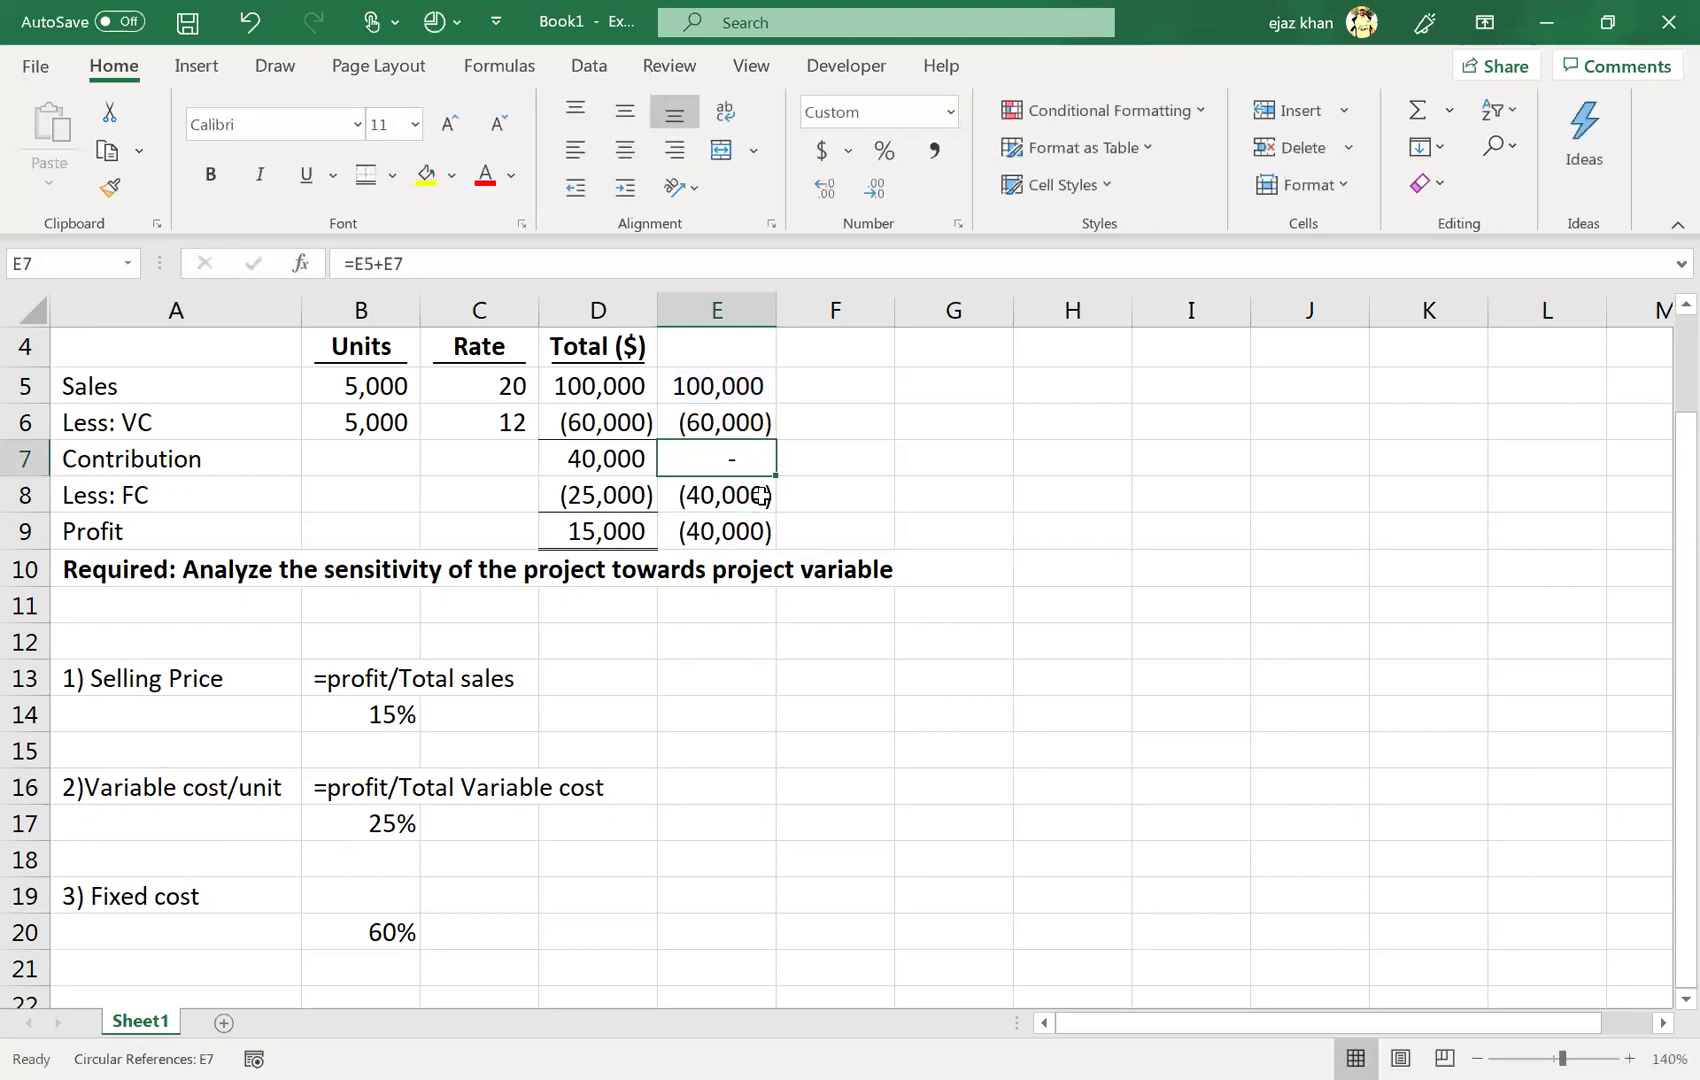
- Calculate the contribution in E7 using =E5+E6 and check the profit in E9 against the sensitivity in B20
type("=")
key("Up")
key("Up")
type("+")
key("Down")
key("Return")
key("Return")
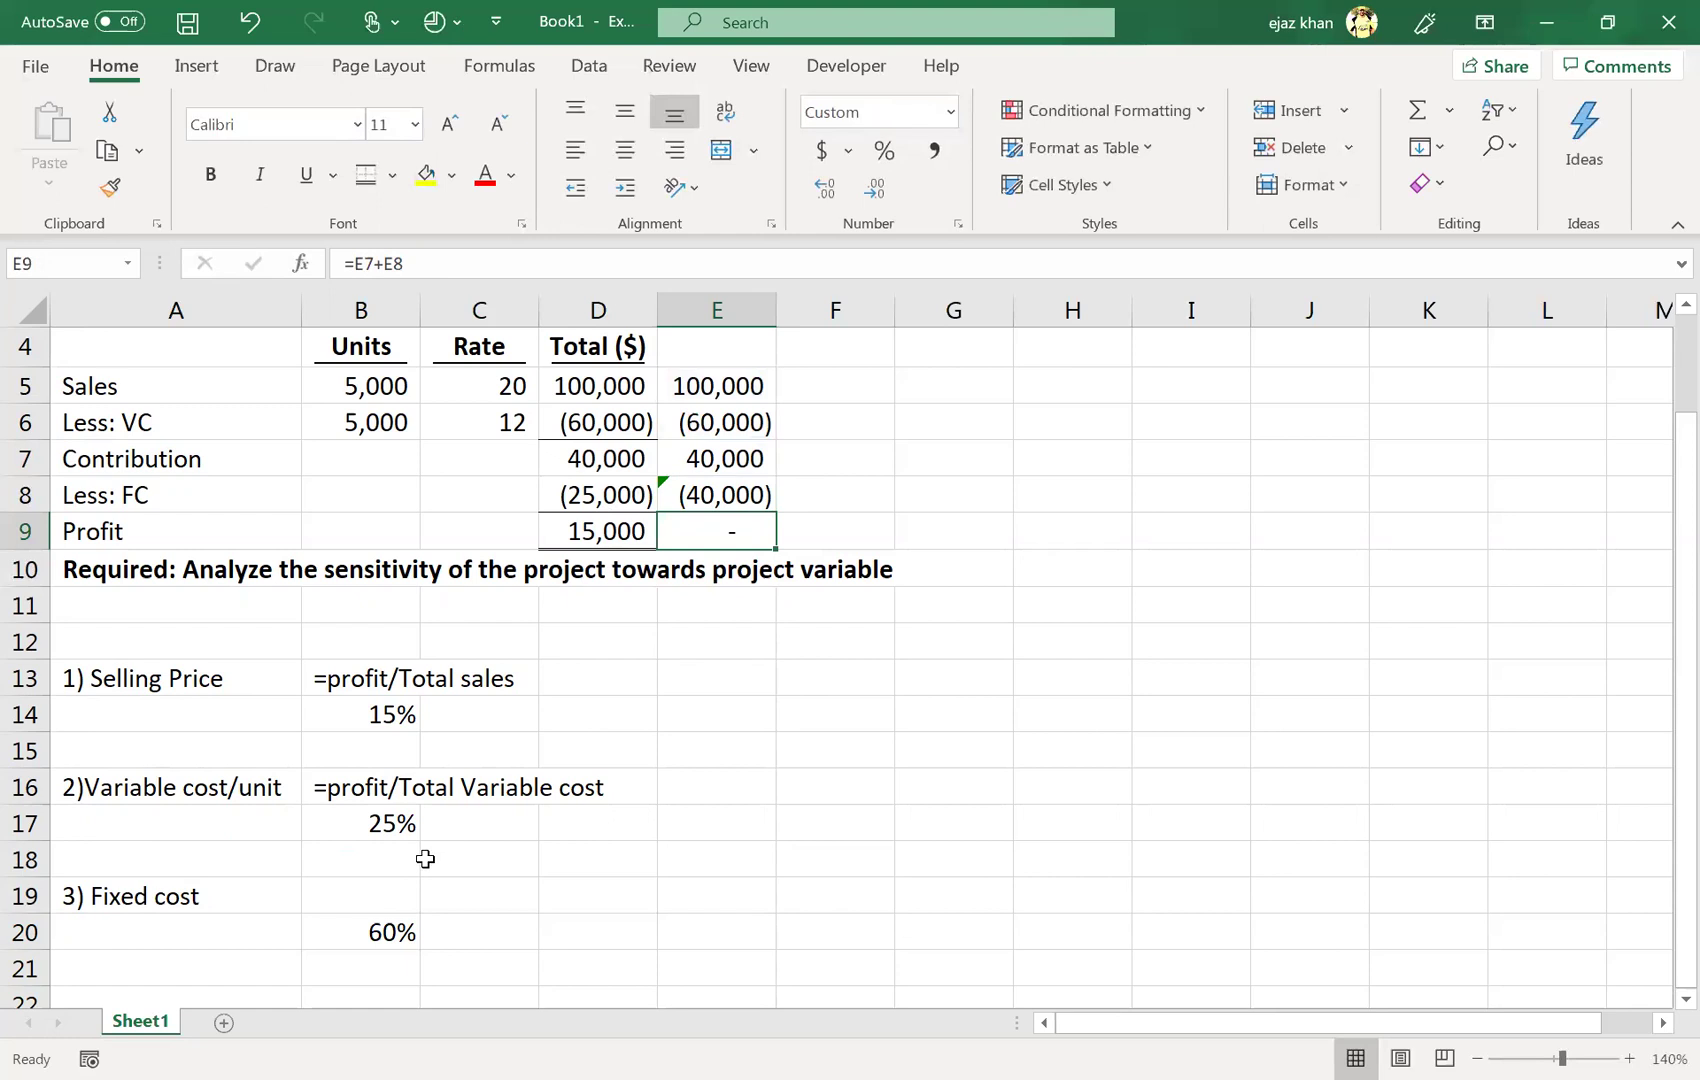
left_click(360, 935)
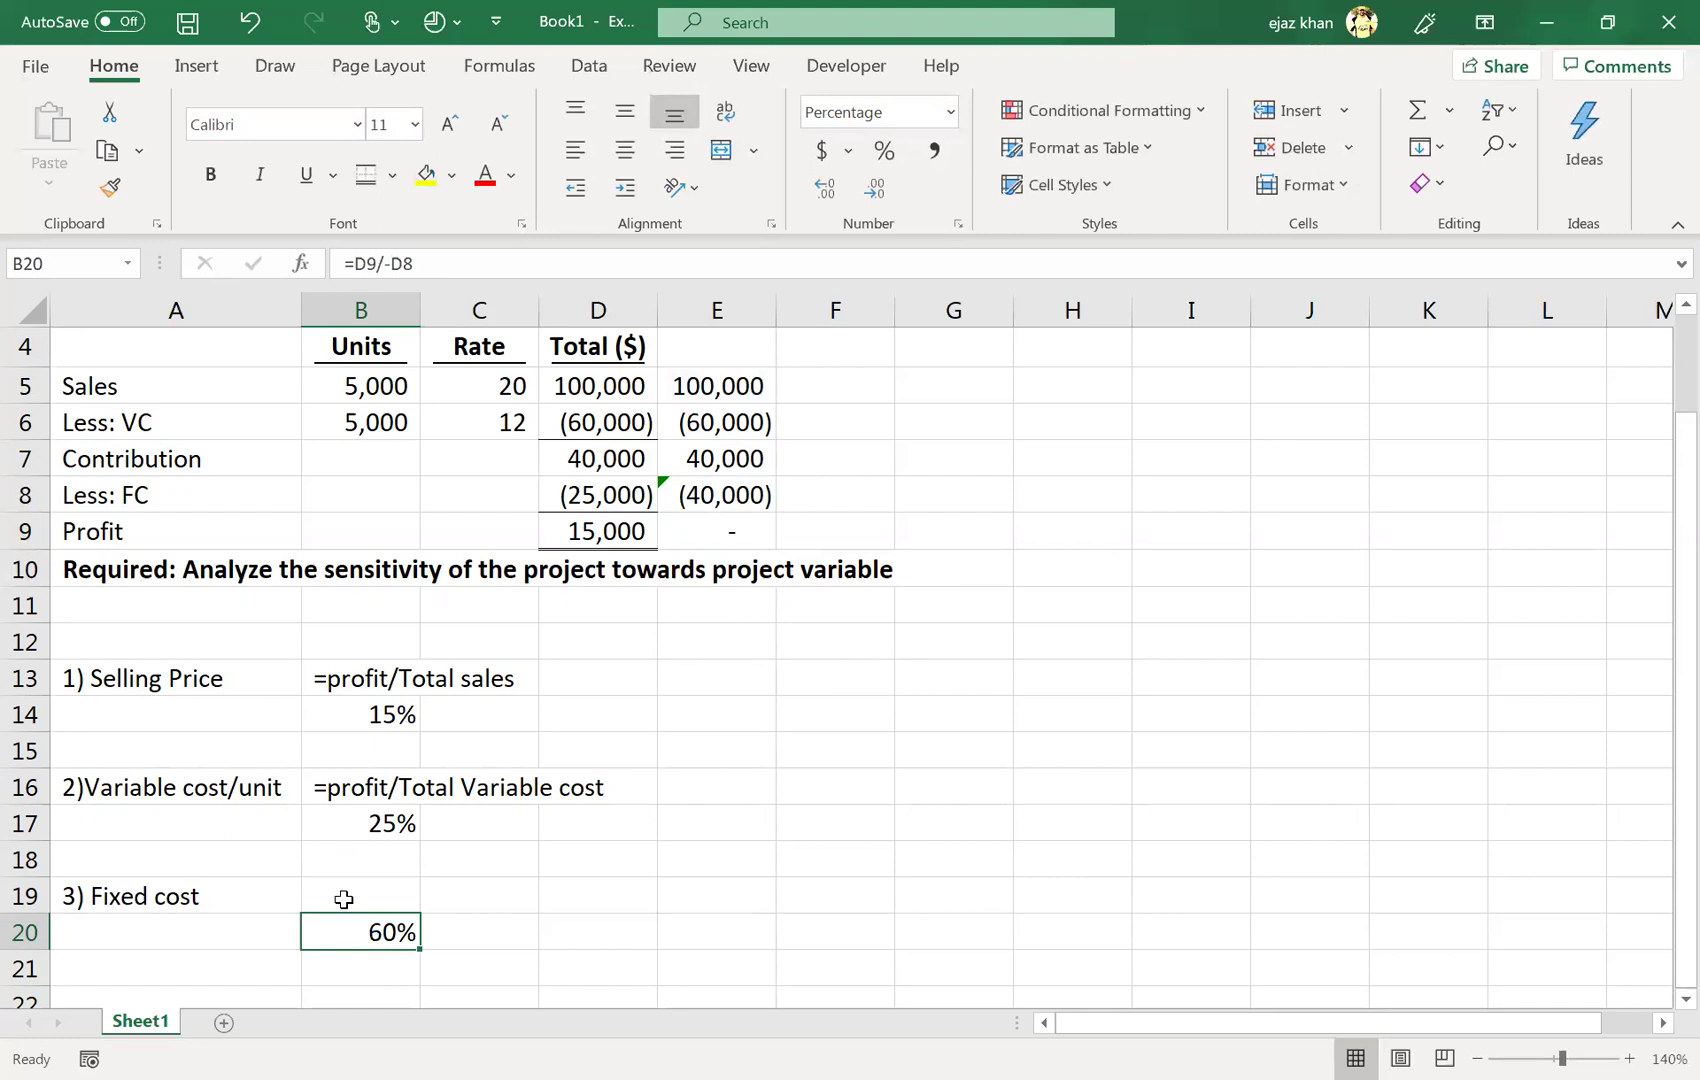
left_click(344, 899)
type("=")
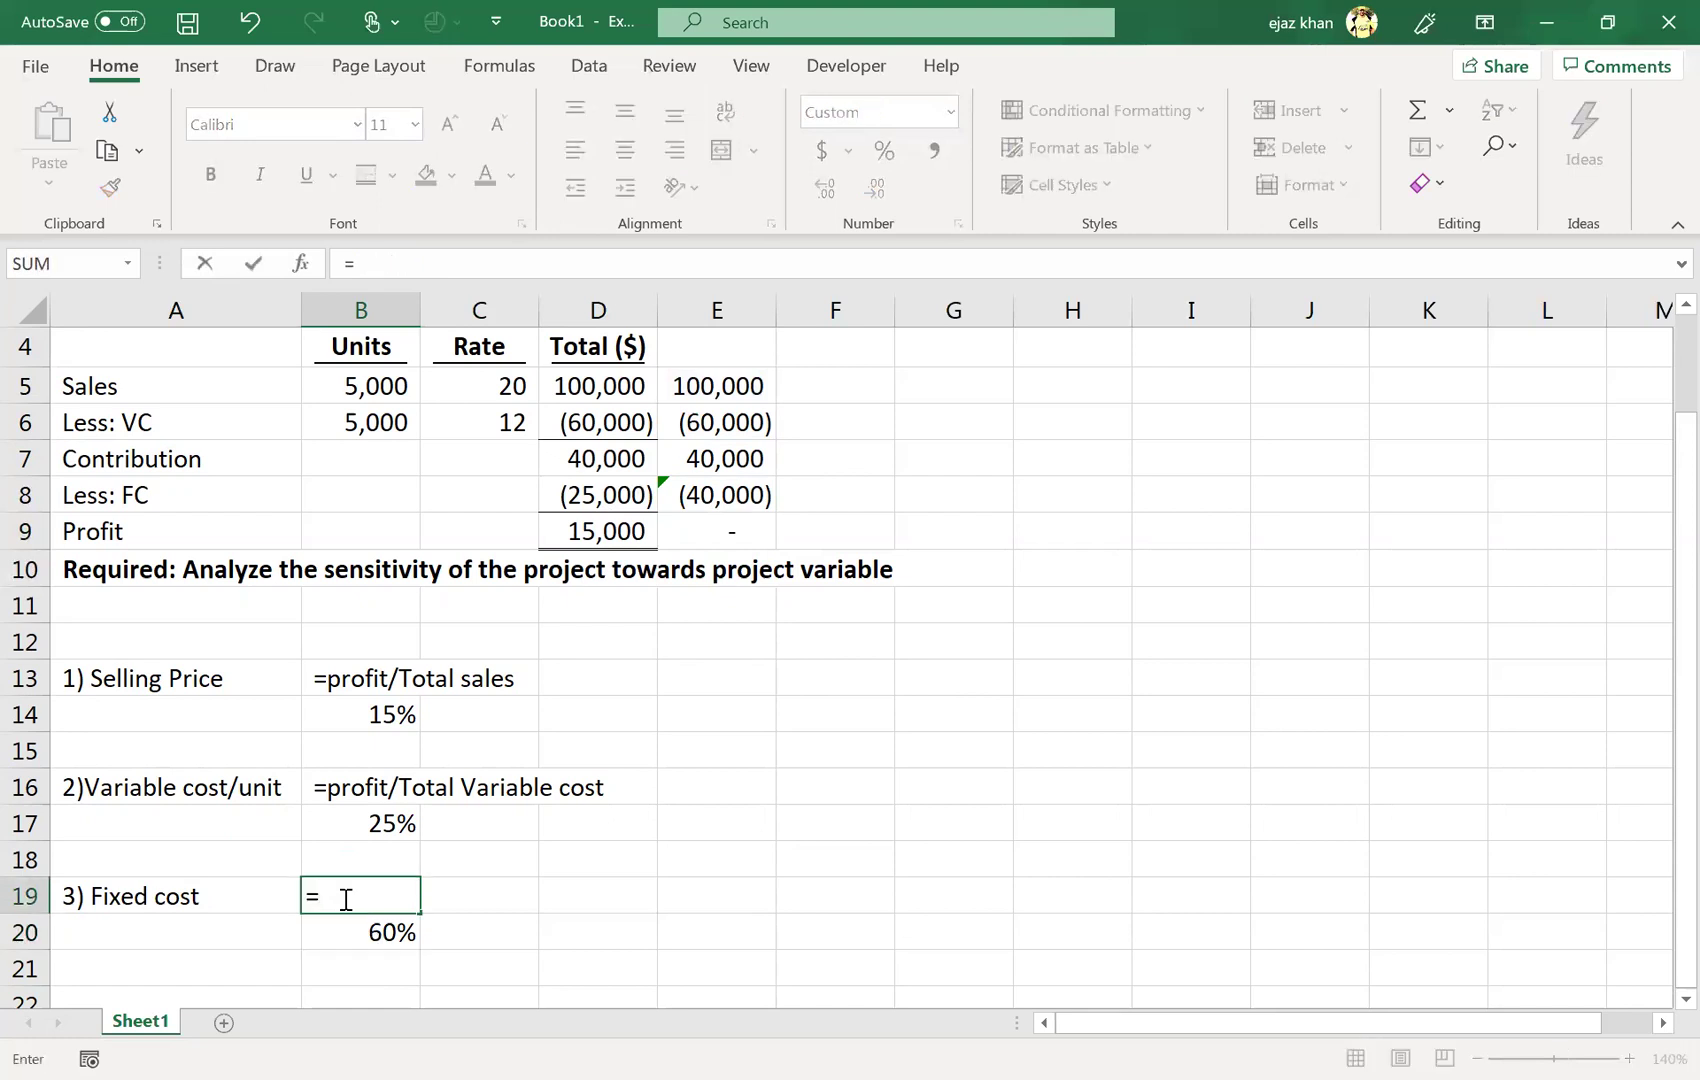
type("Profi")
key("Escape")
- Document the fixed cost sensitivity formula in B19 as the text "=profit/Total Fixed cost"
type("'=prifu")
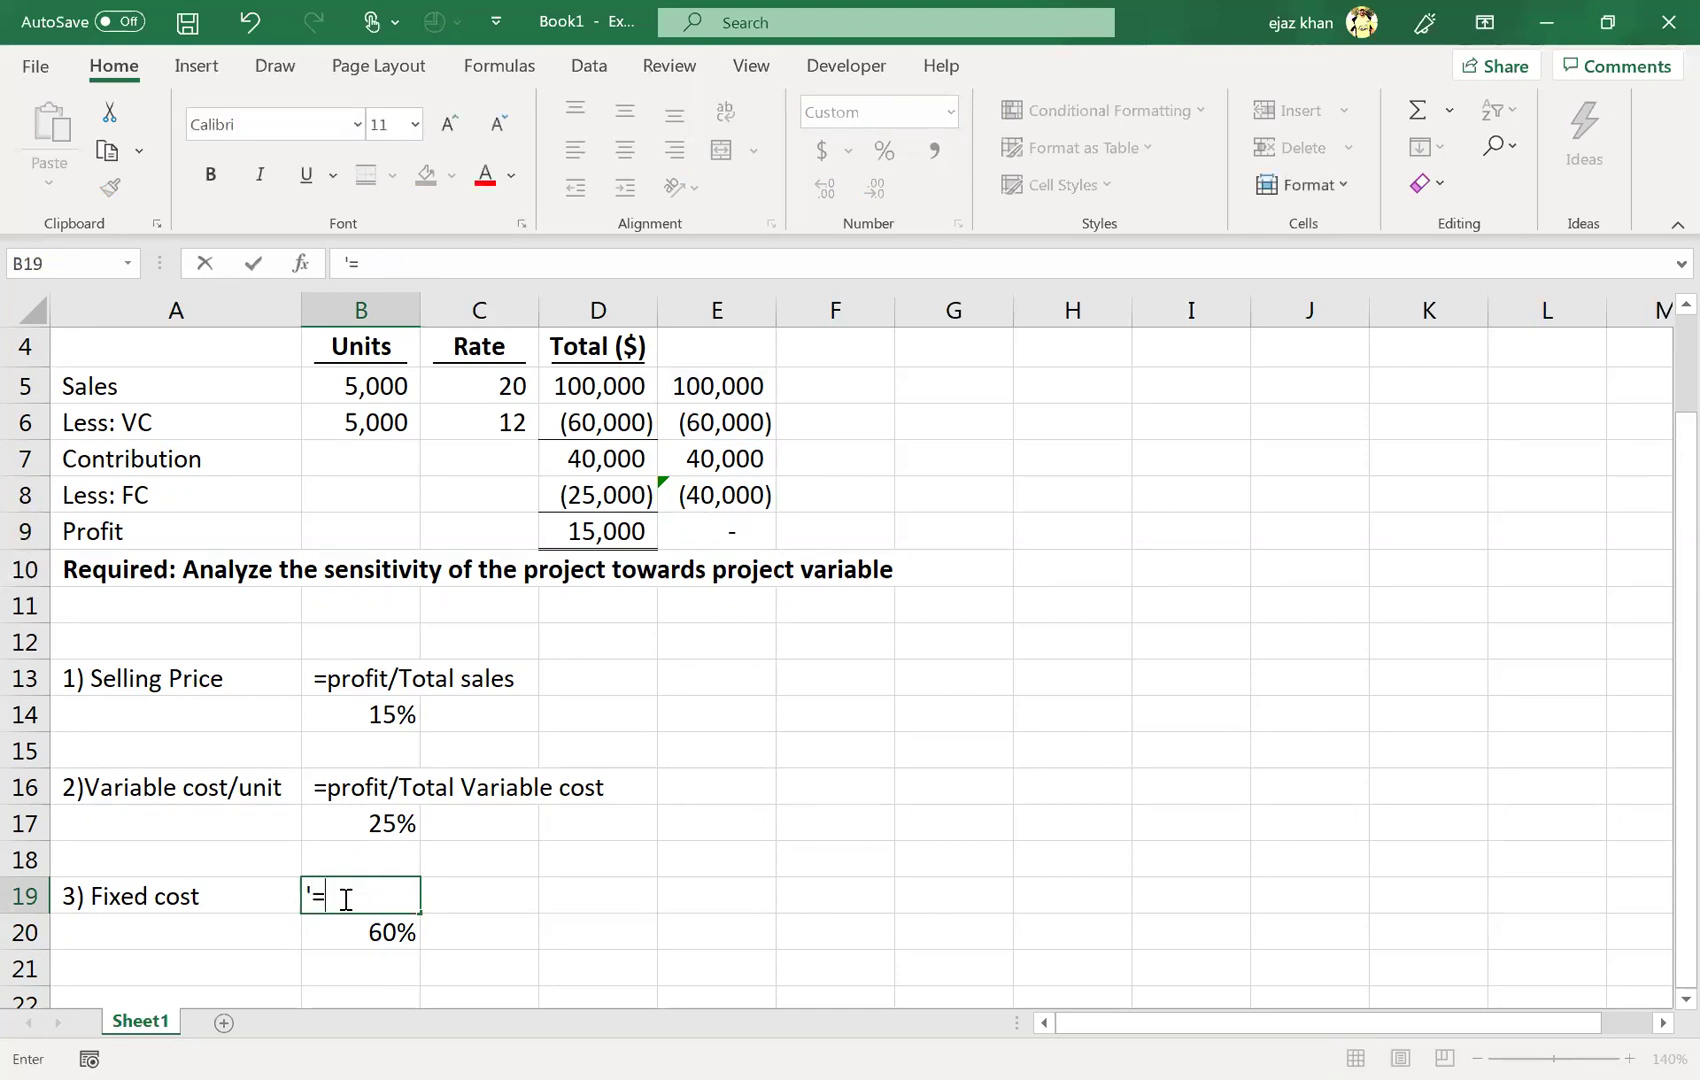
key("BackSpace")
key("BackSpace")
key("BackSpace")
type("o")
key("BackSpace")
type("ofit/Tota")
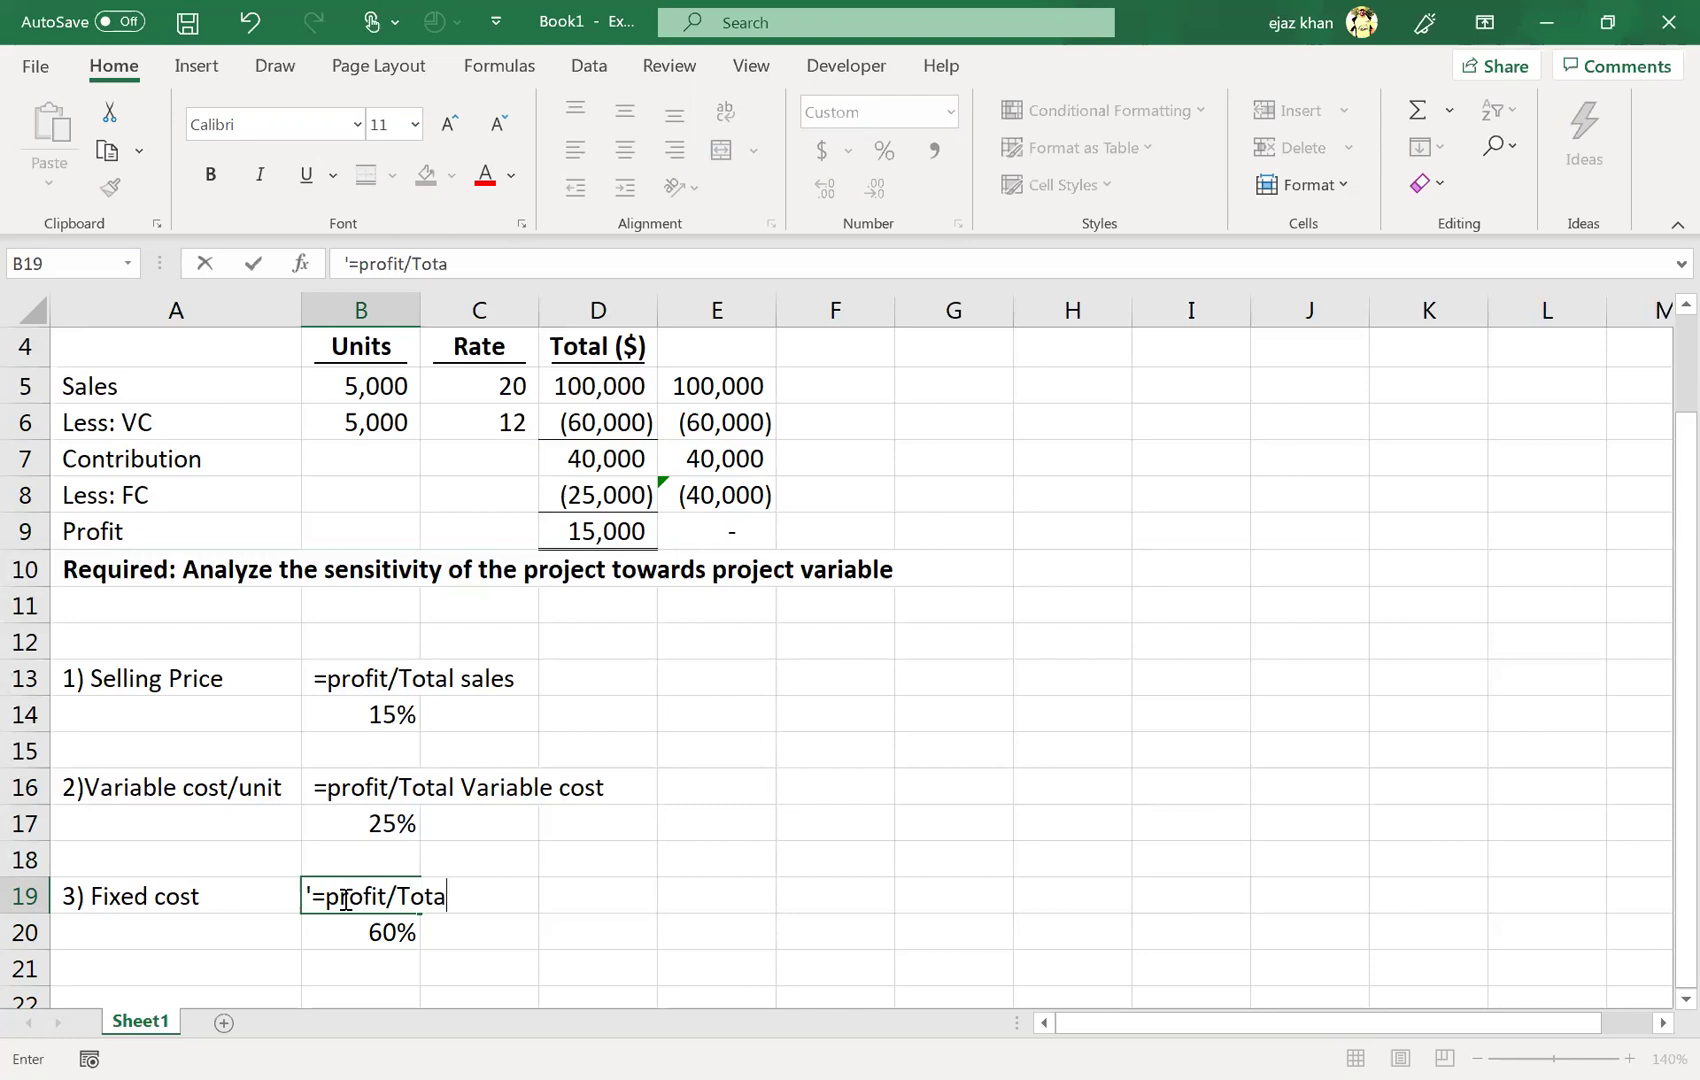
type("l Fixed cost")
key("ctrl+Return")
key("Down")
key("Down")
key("Down")
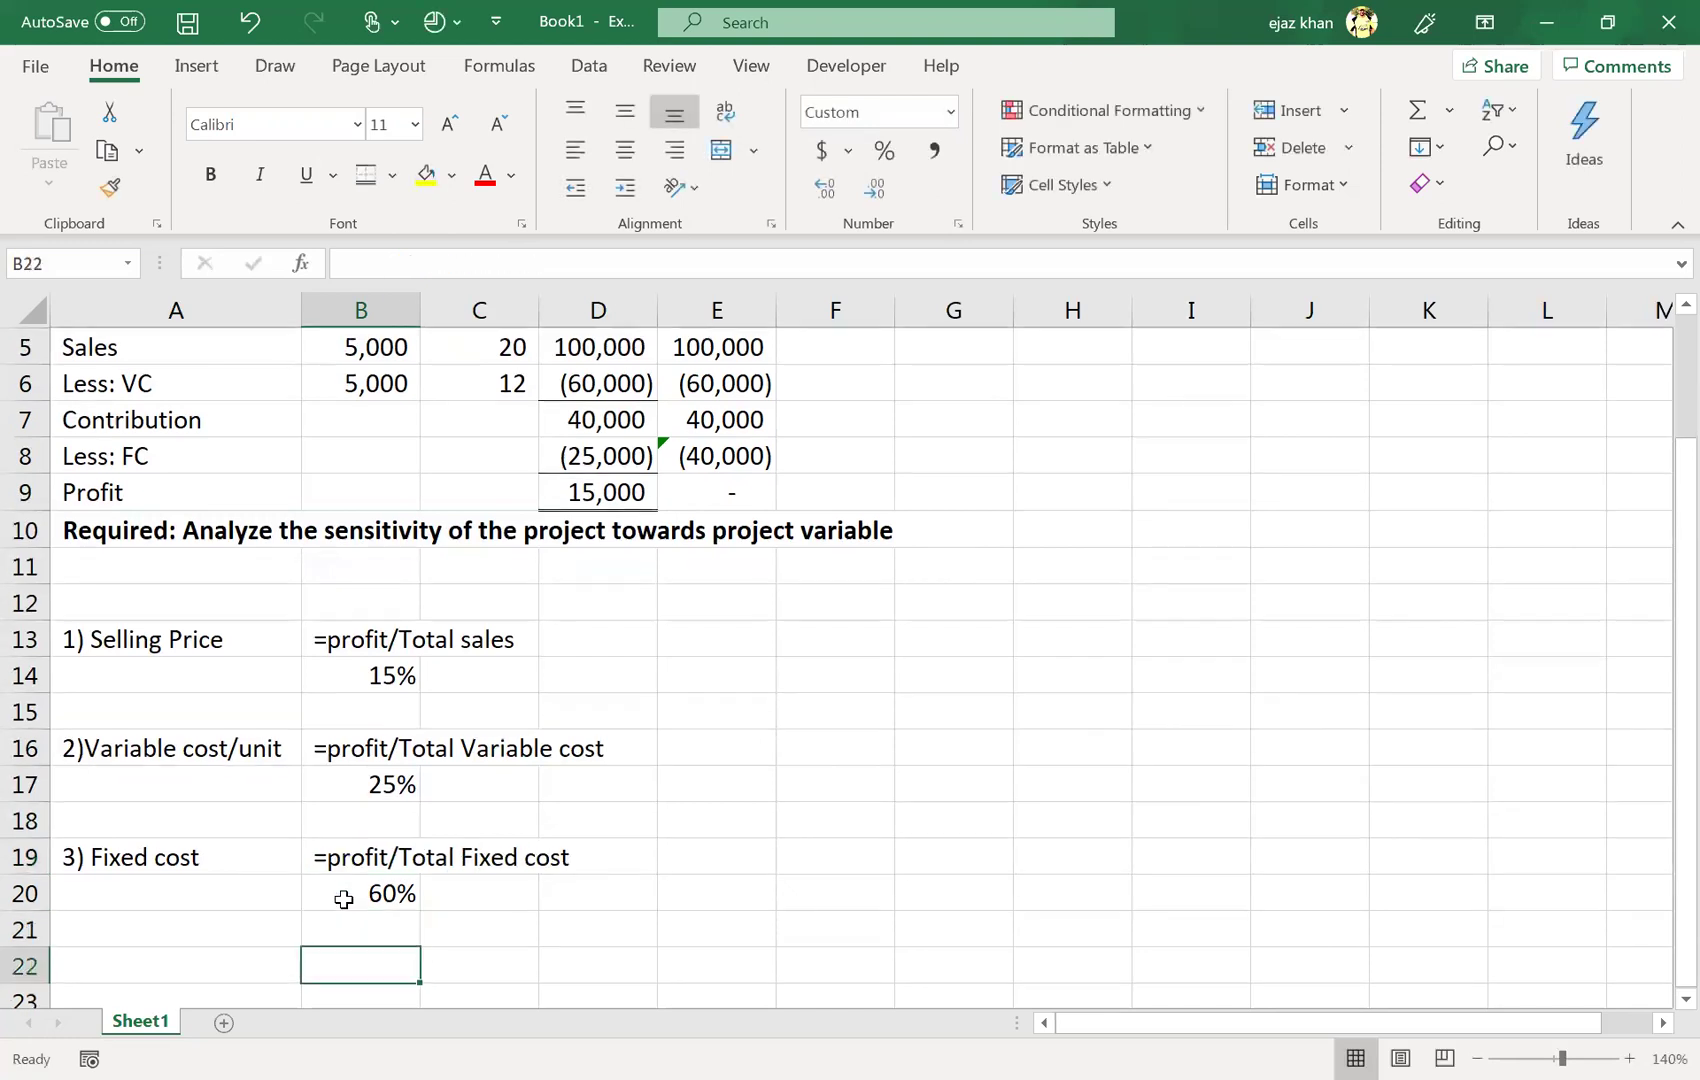
- Review the selling price, variable cost, fixed cost and units inputs, and add the heading "4) Sales Volume" in A22
left_click(450, 341)
left_click(440, 370)
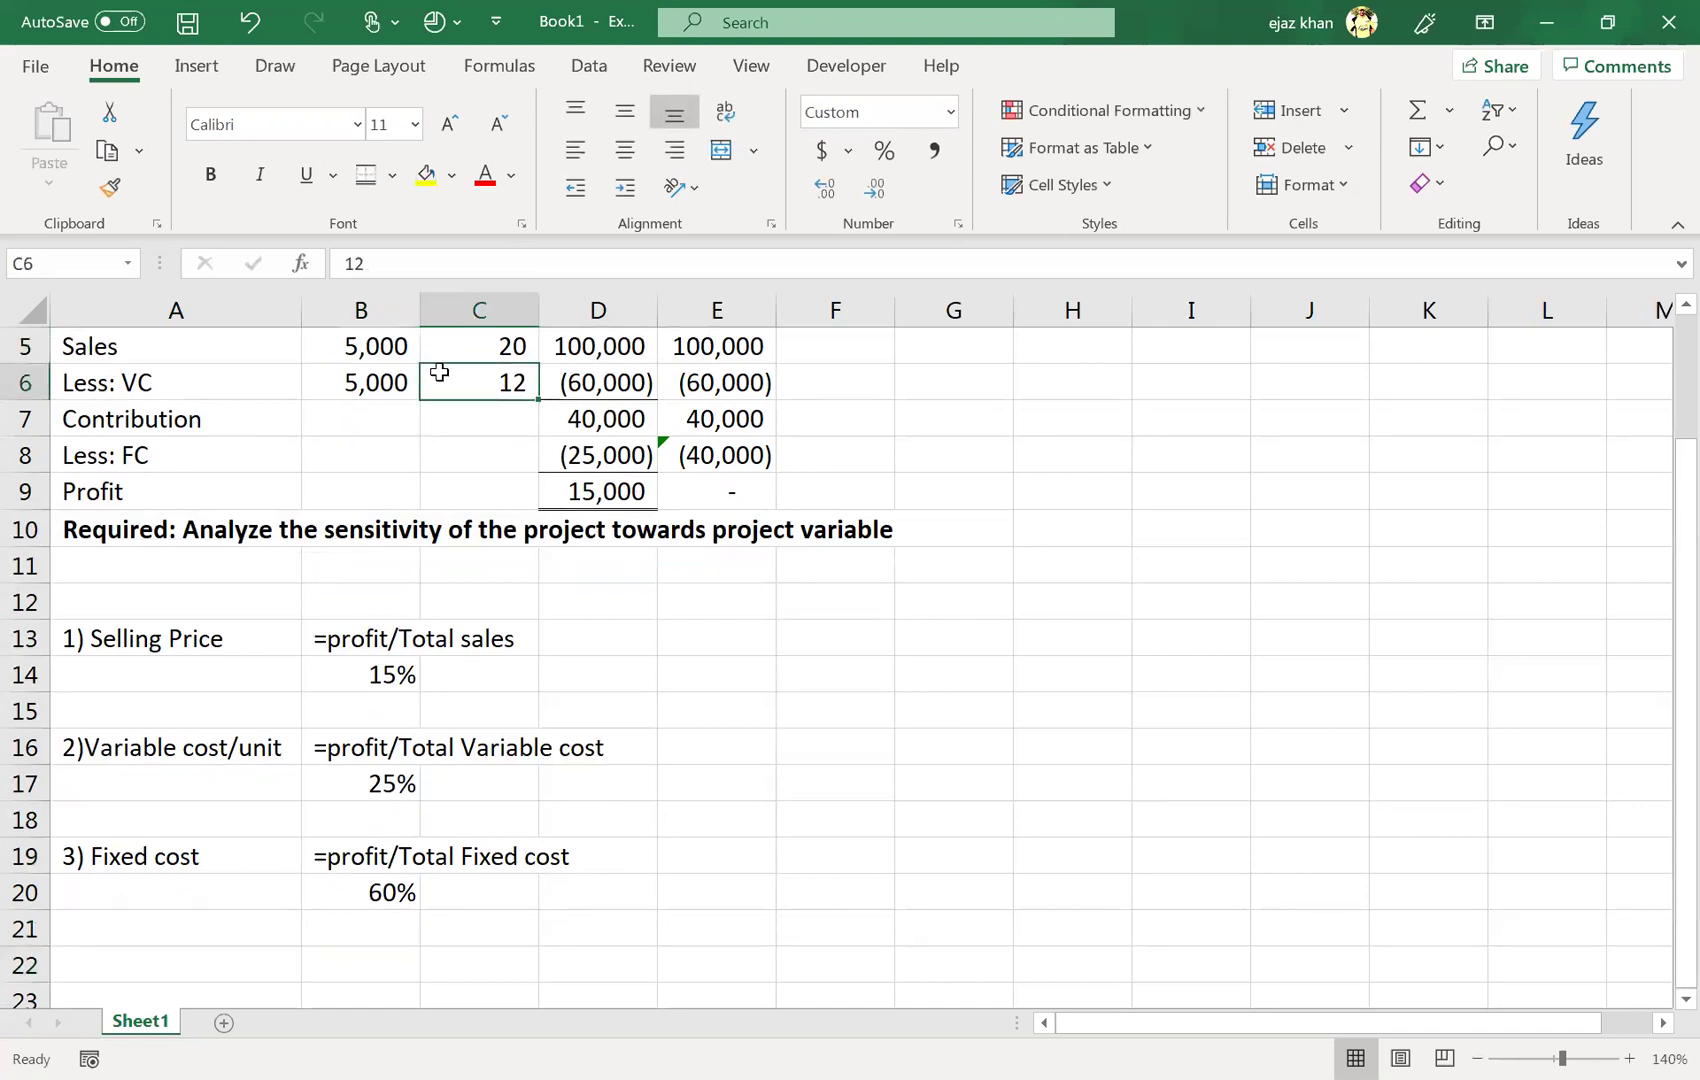
left_click(581, 457)
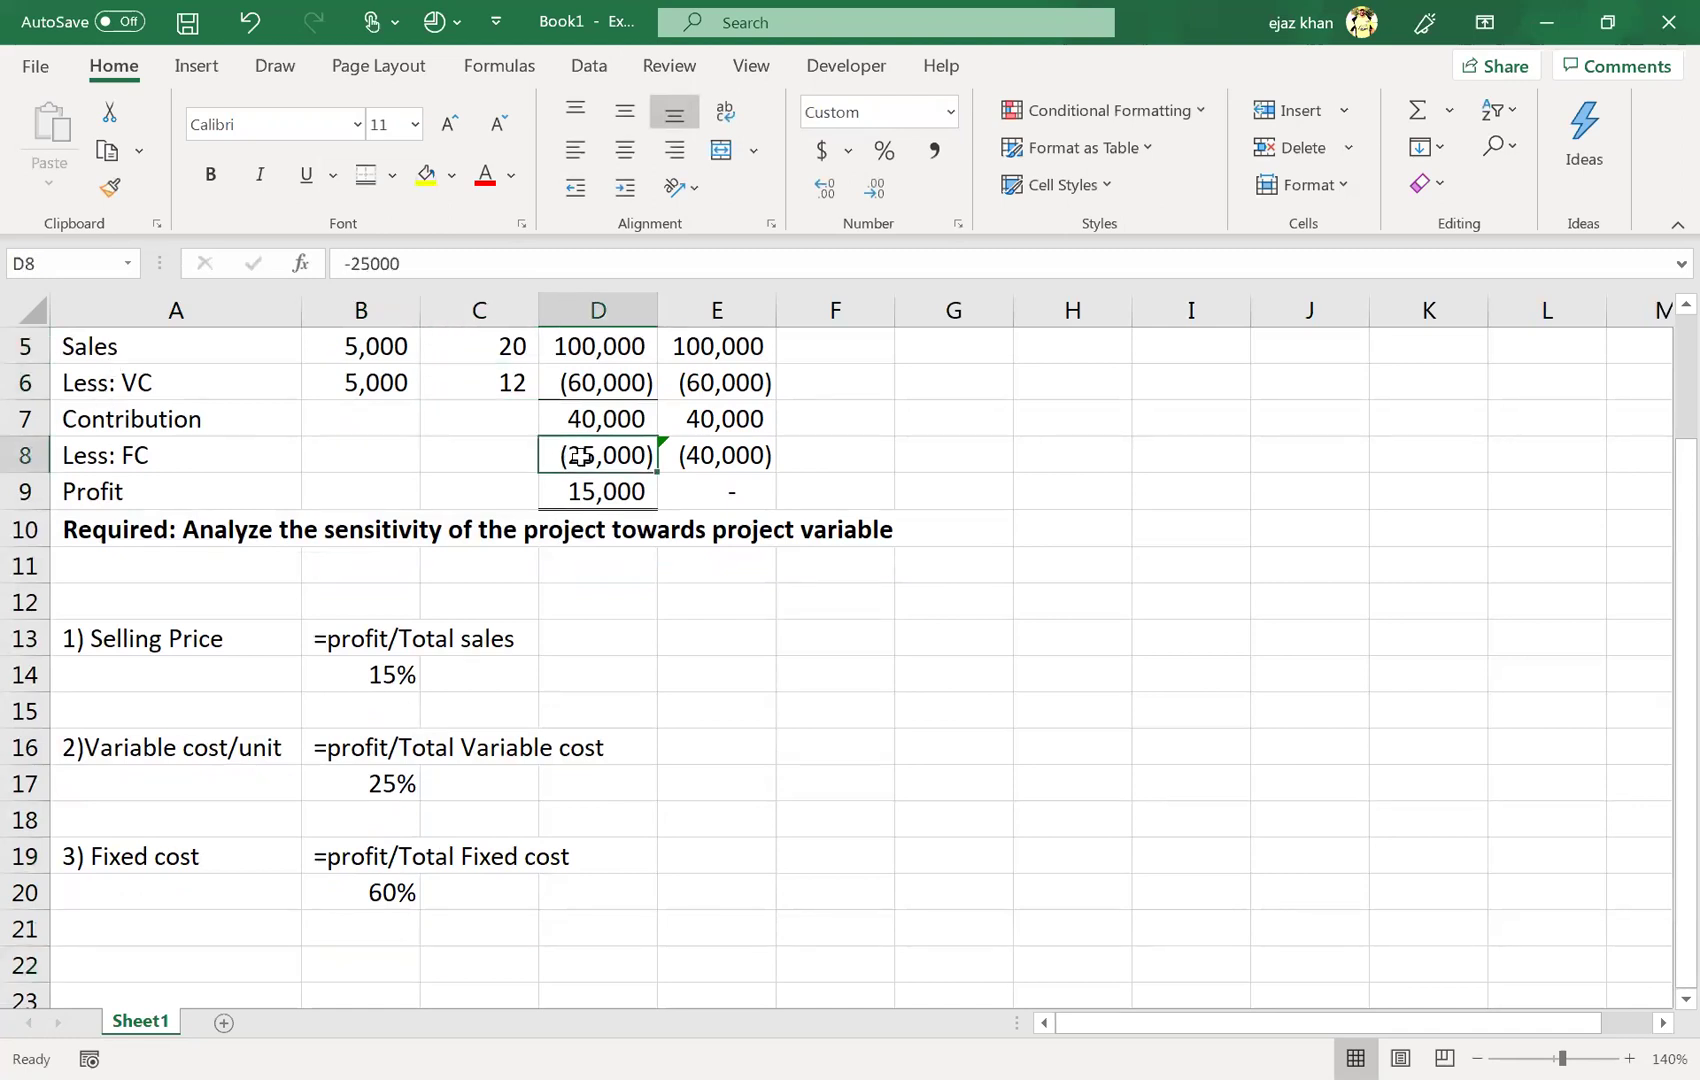
left_click(331, 342)
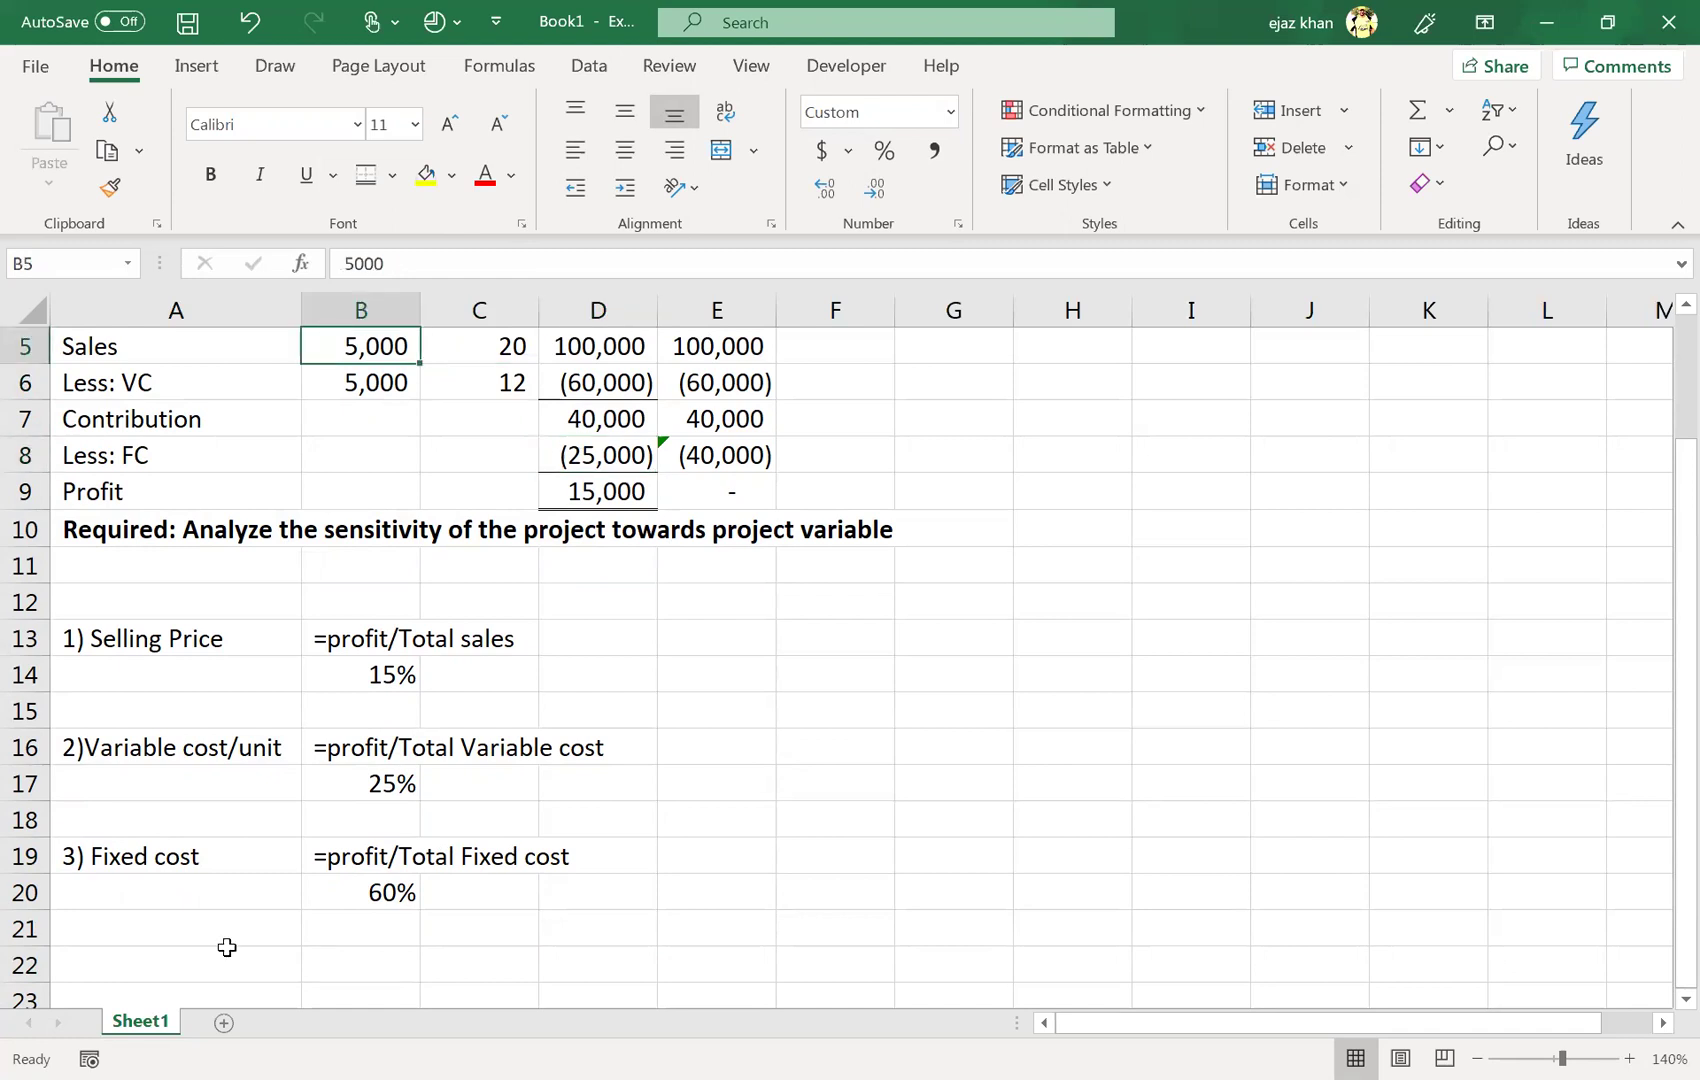
left_click(186, 970)
type("4) Sake")
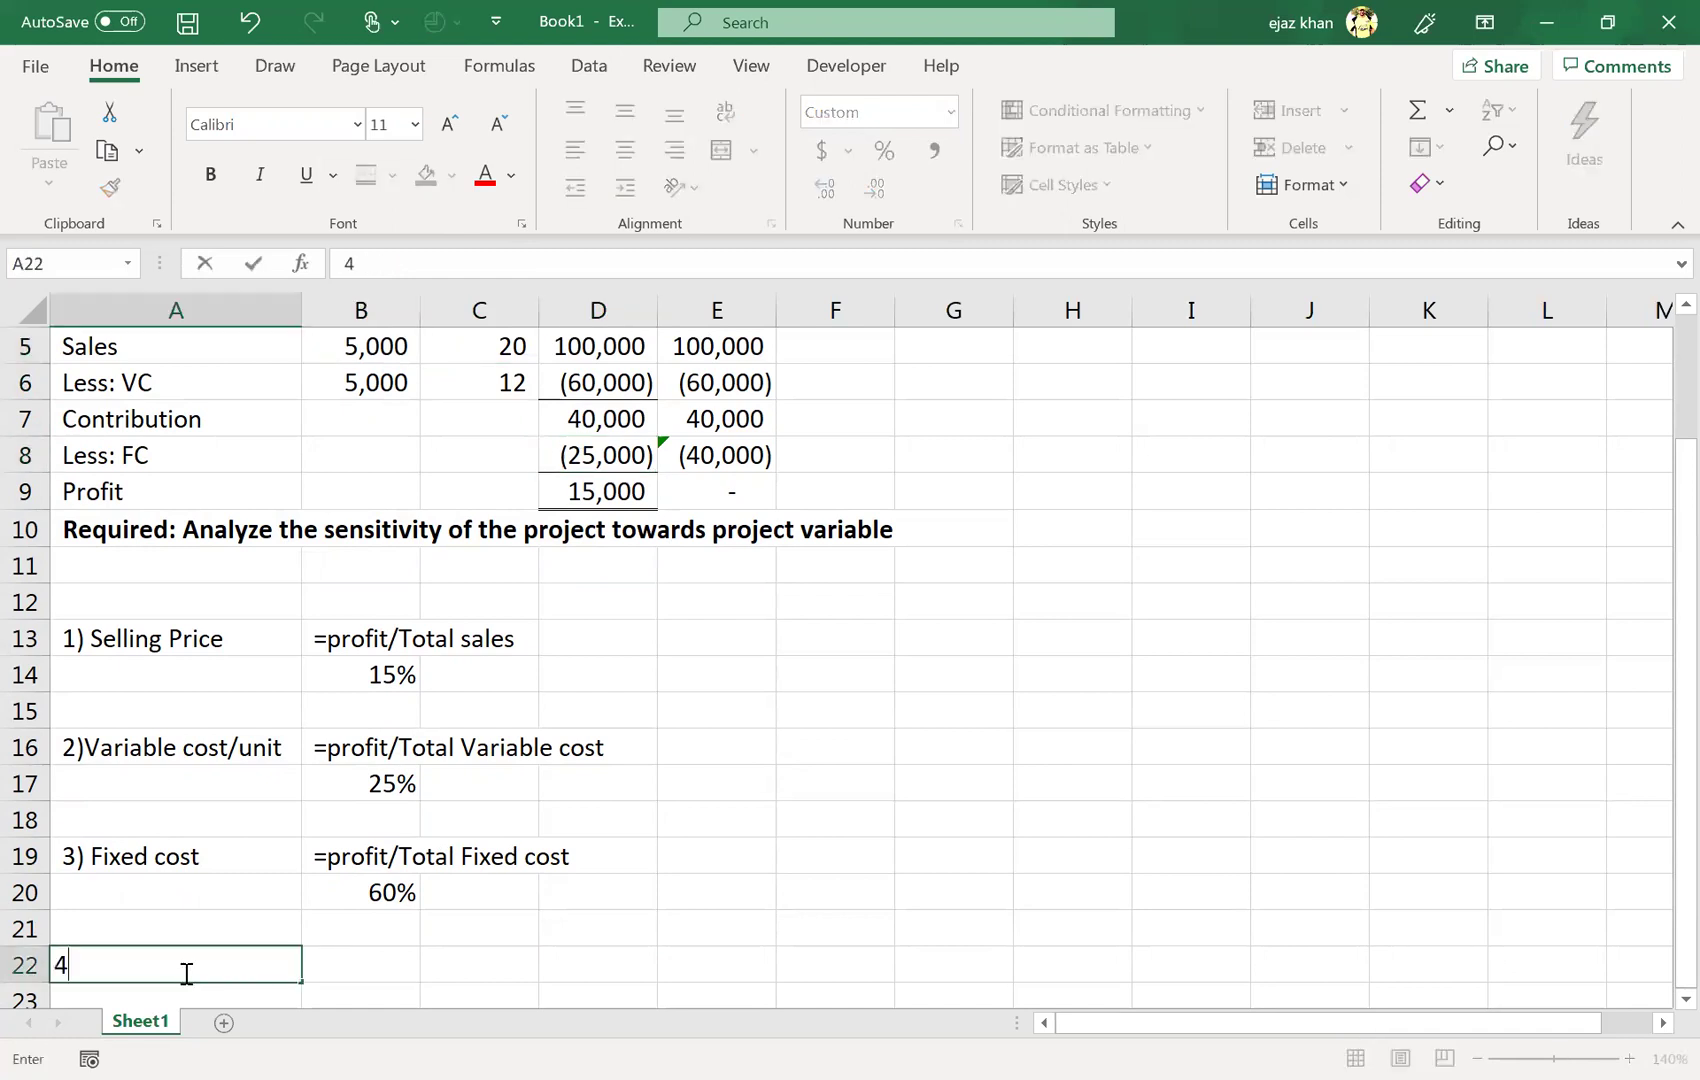
key("BackSpace")
key("BackSpace")
type("les Vl")
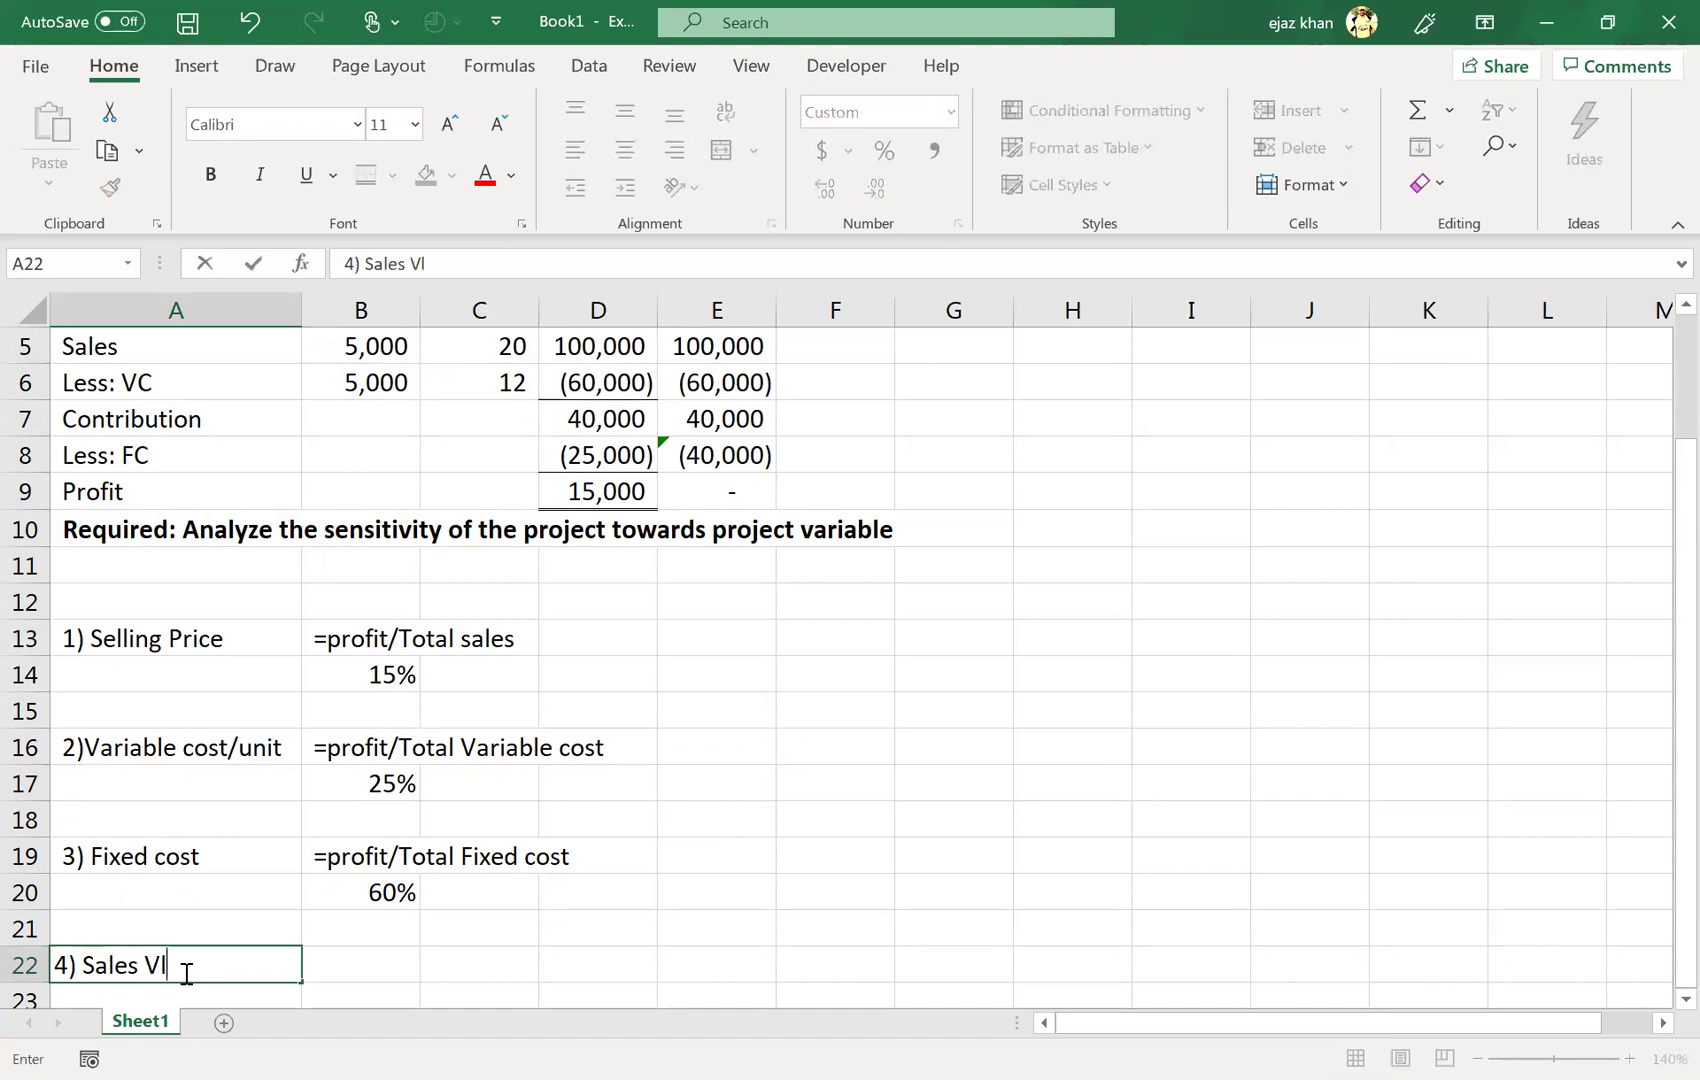
key("BackSpace")
type("olume")
key("Tab")
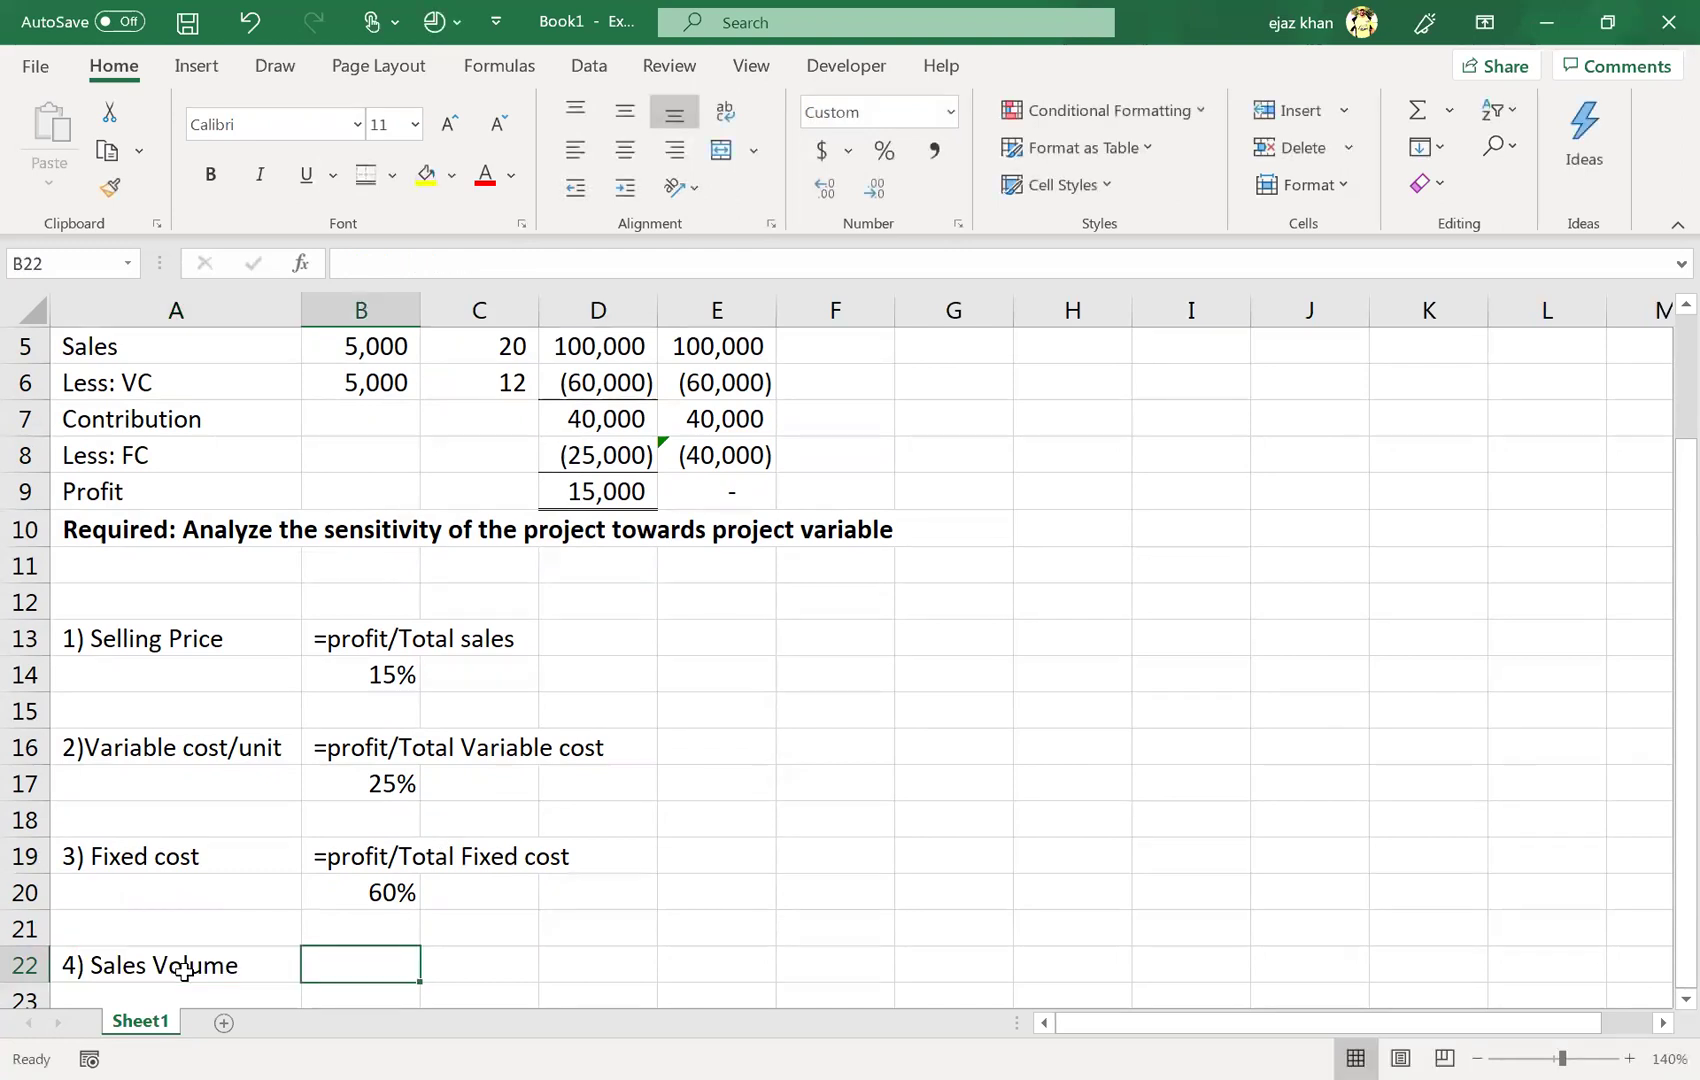
key("Down")
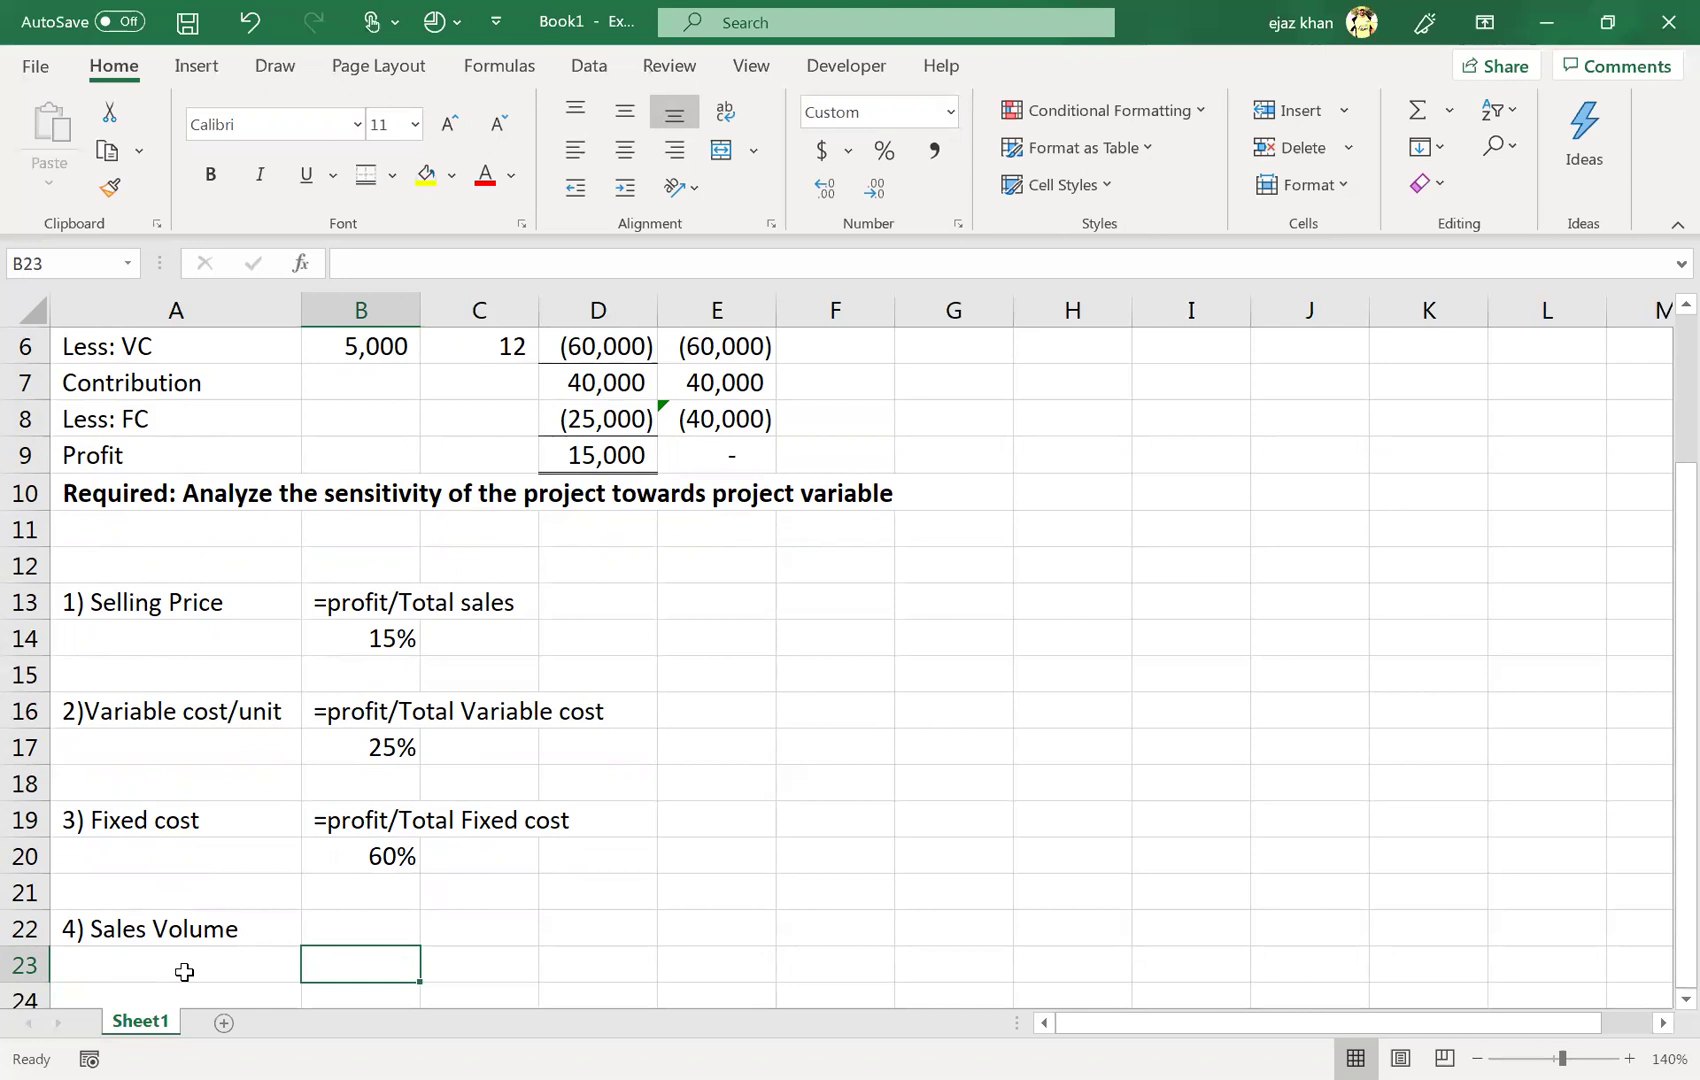
type("=")
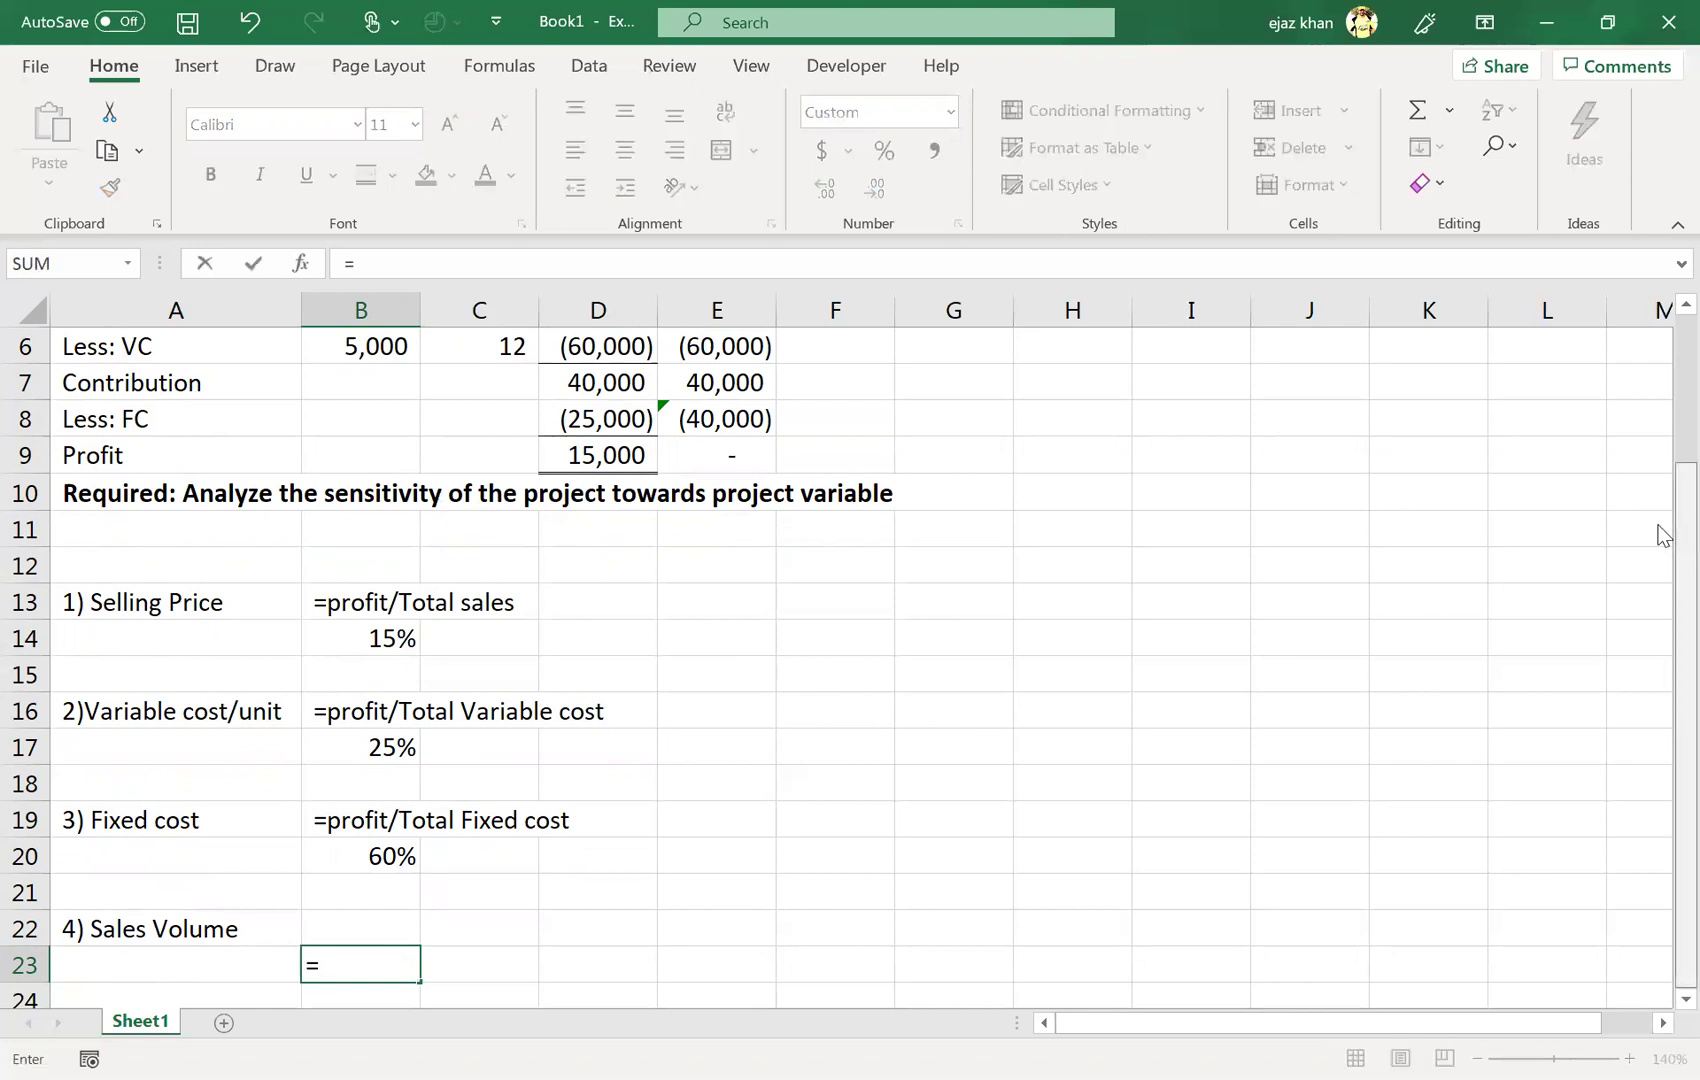
scroll(926, 467, "up", 1)
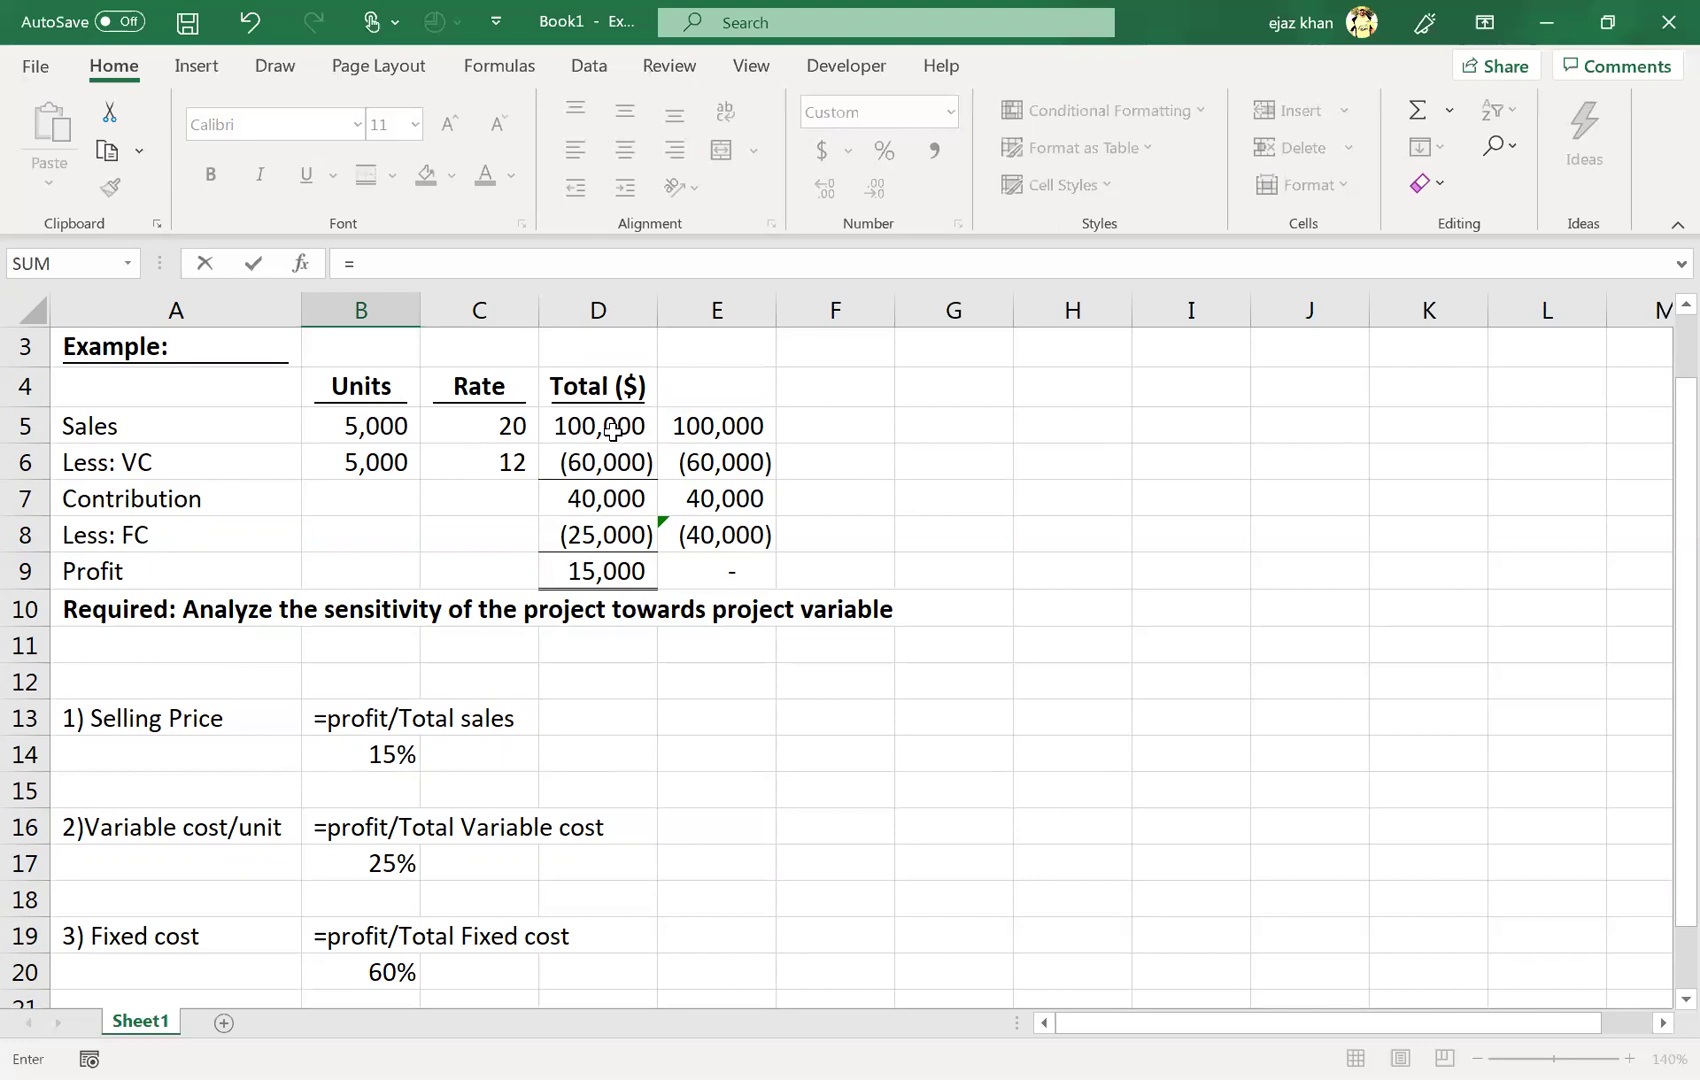
left_click(603, 438)
left_click_drag(603, 438, 596, 455)
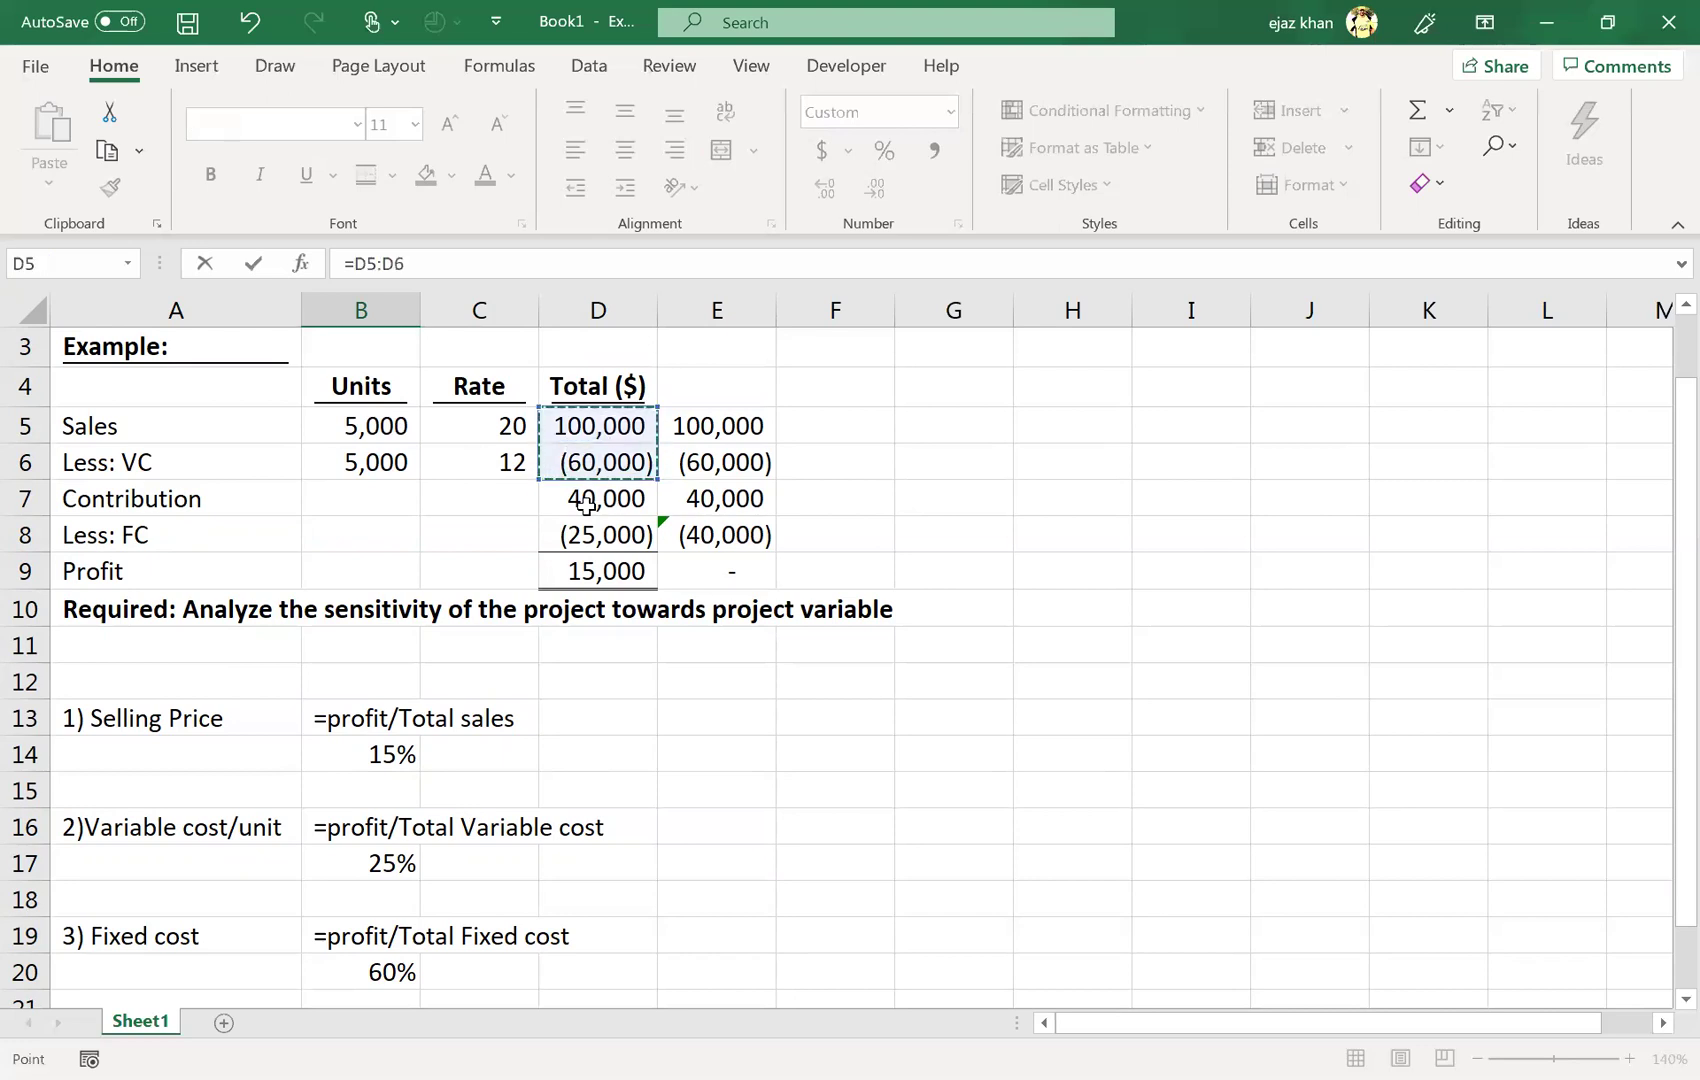
key("Escape")
left_click(582, 392)
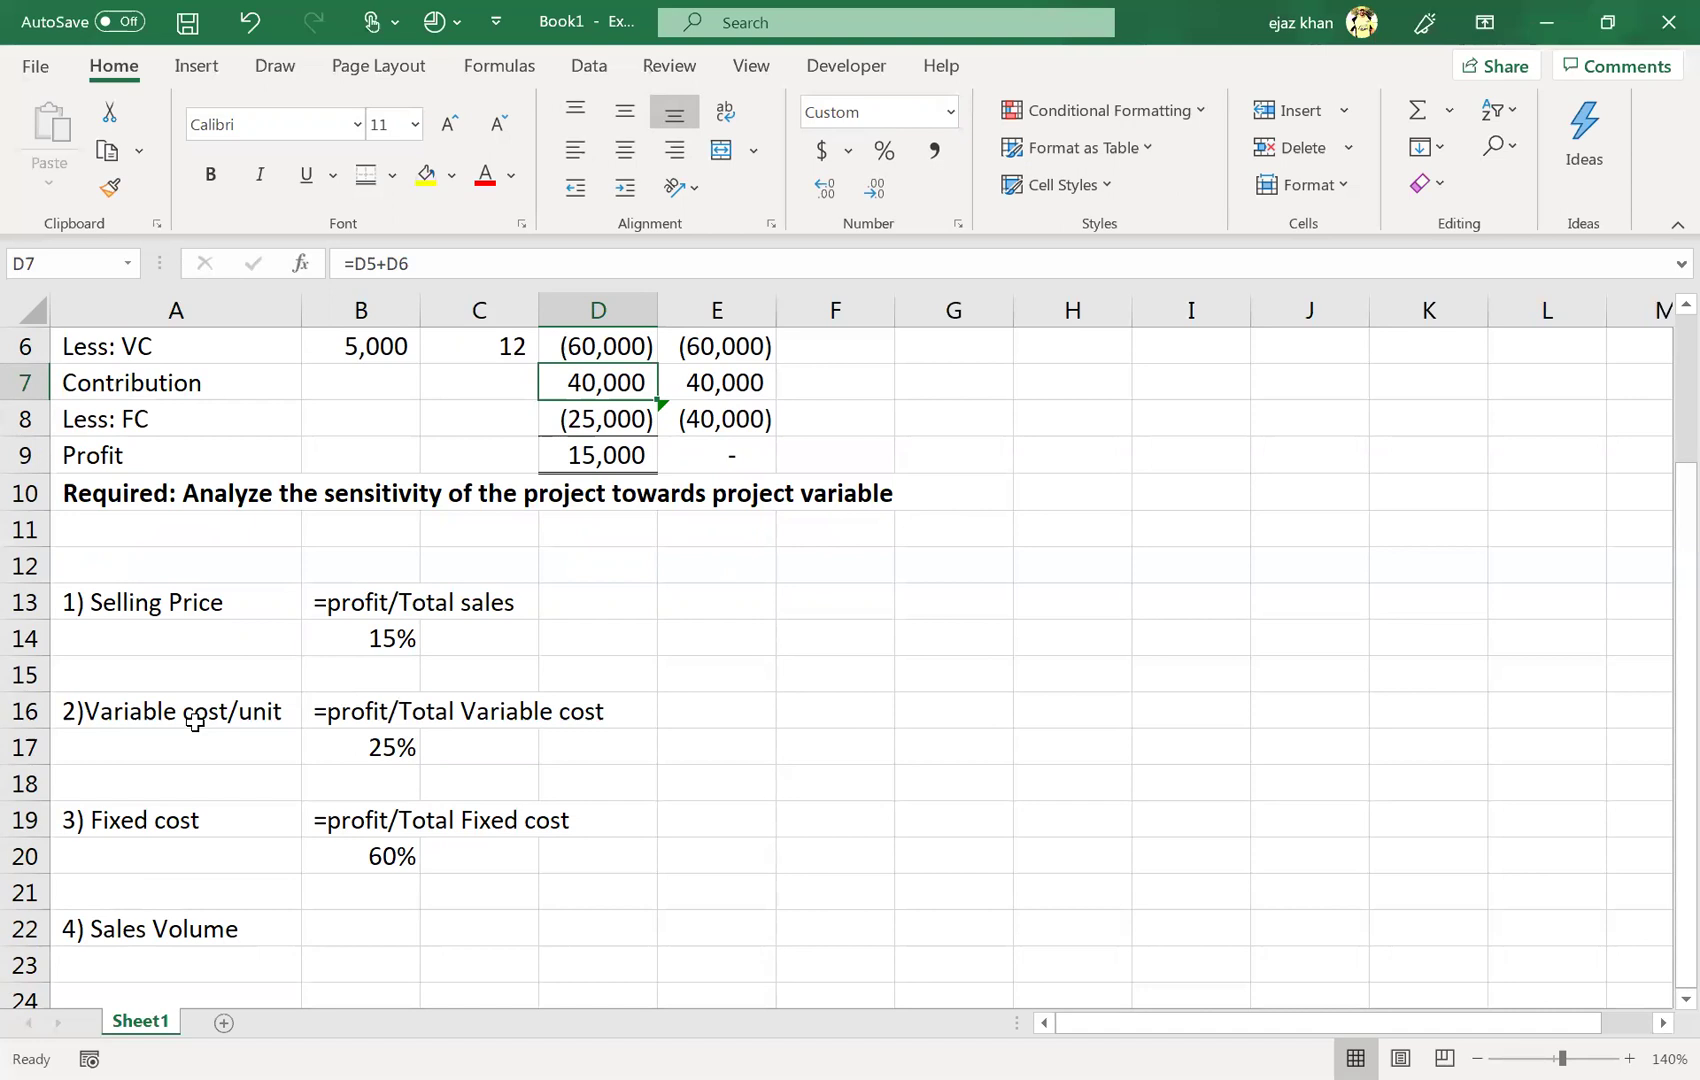
- Calculate the sales volume sensitivity in B23 by dividing profit by contribution with =D9/D7
left_click(345, 957)
type("=")
key("BackSpace")
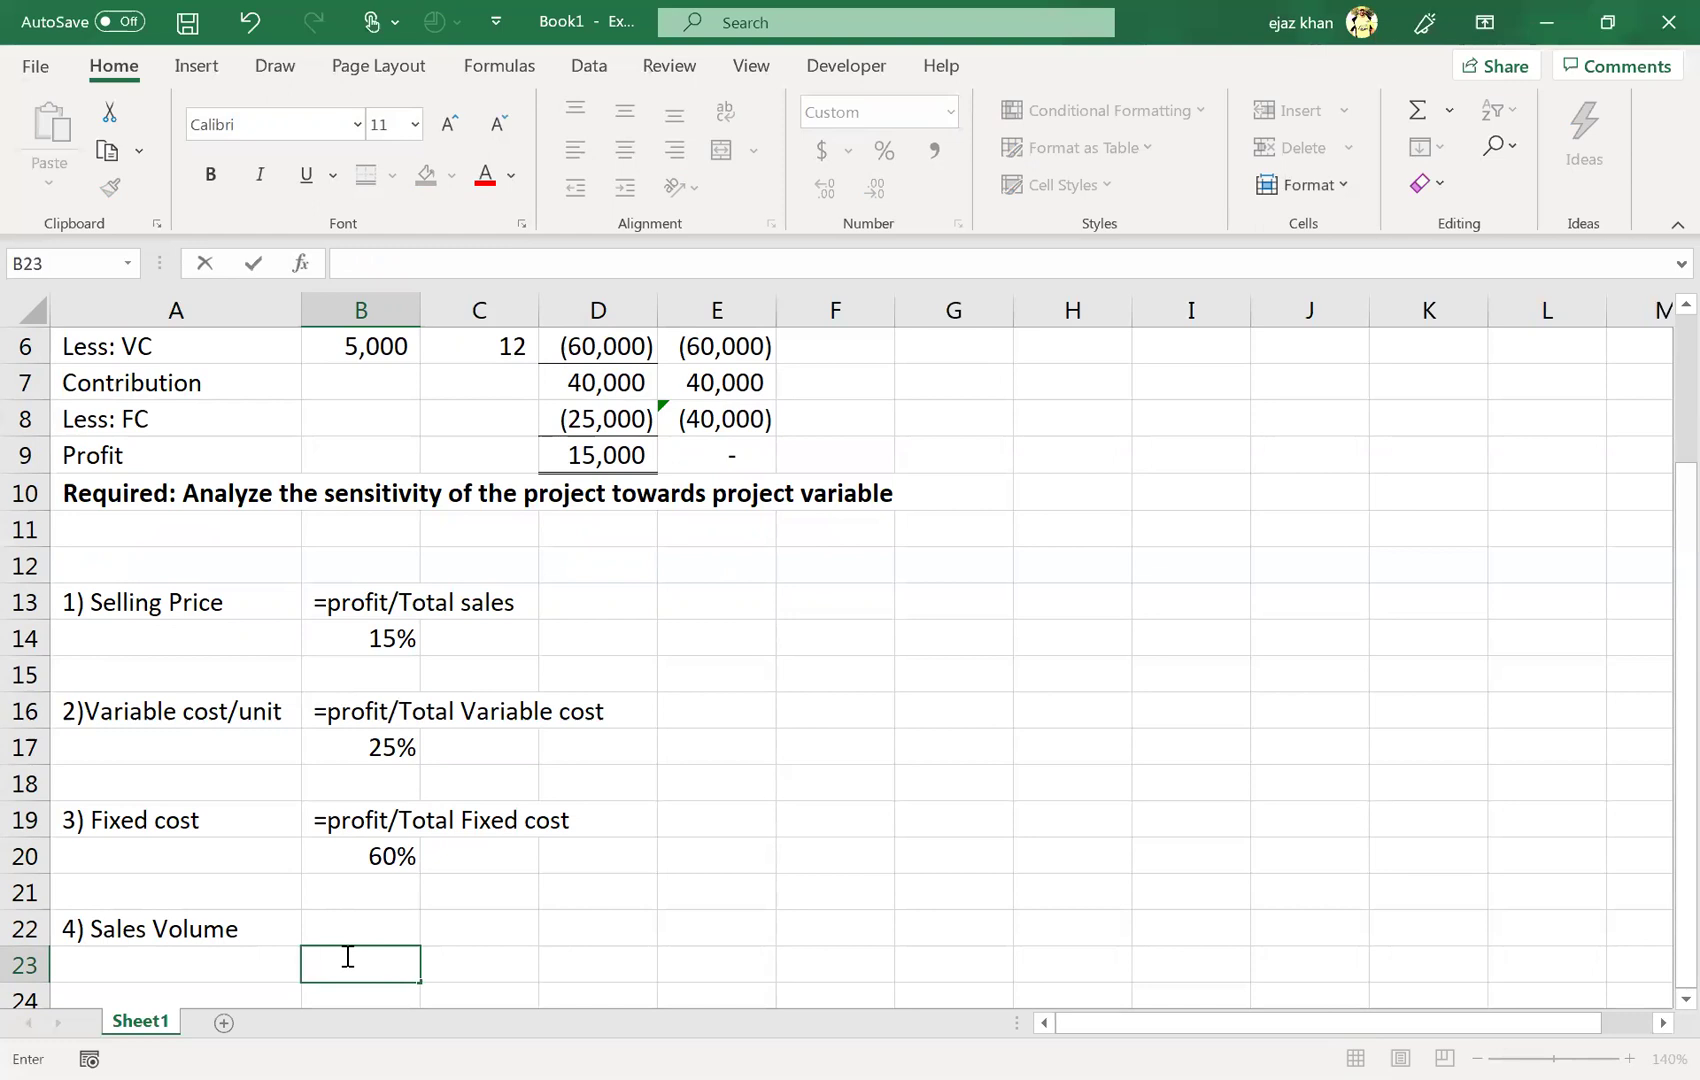
type("=")
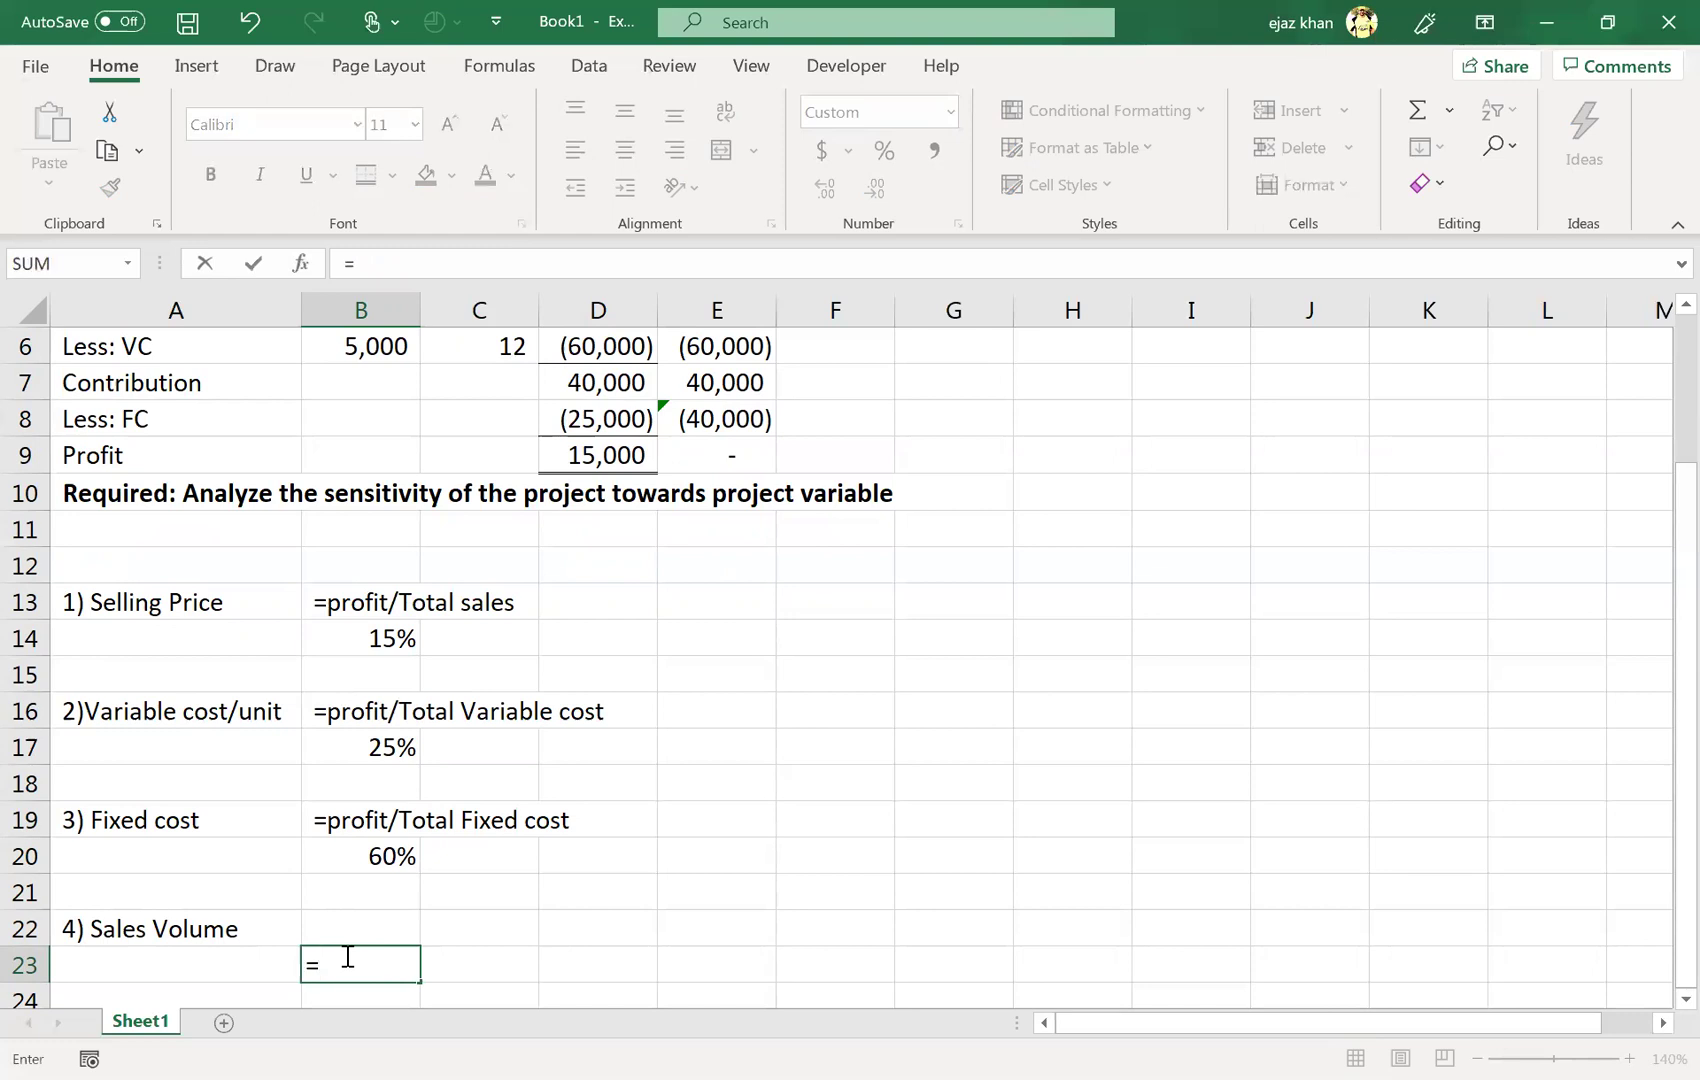
left_click(576, 460)
type("/")
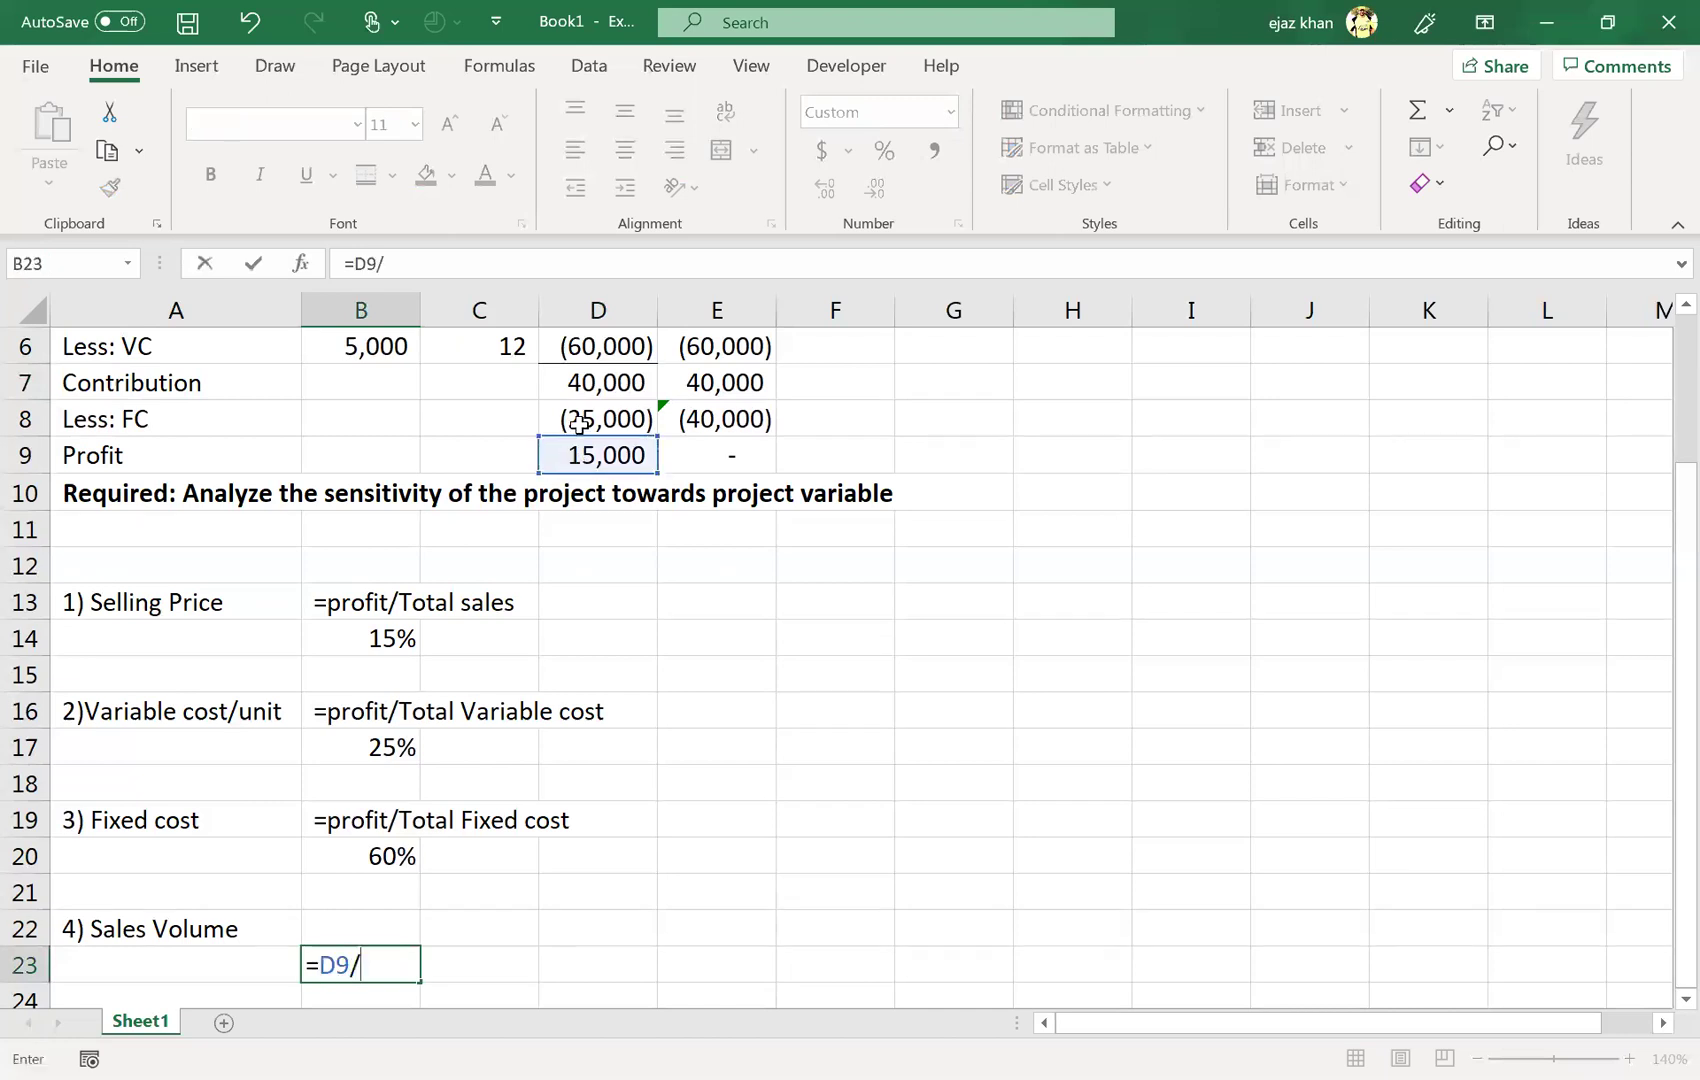
left_click(583, 386)
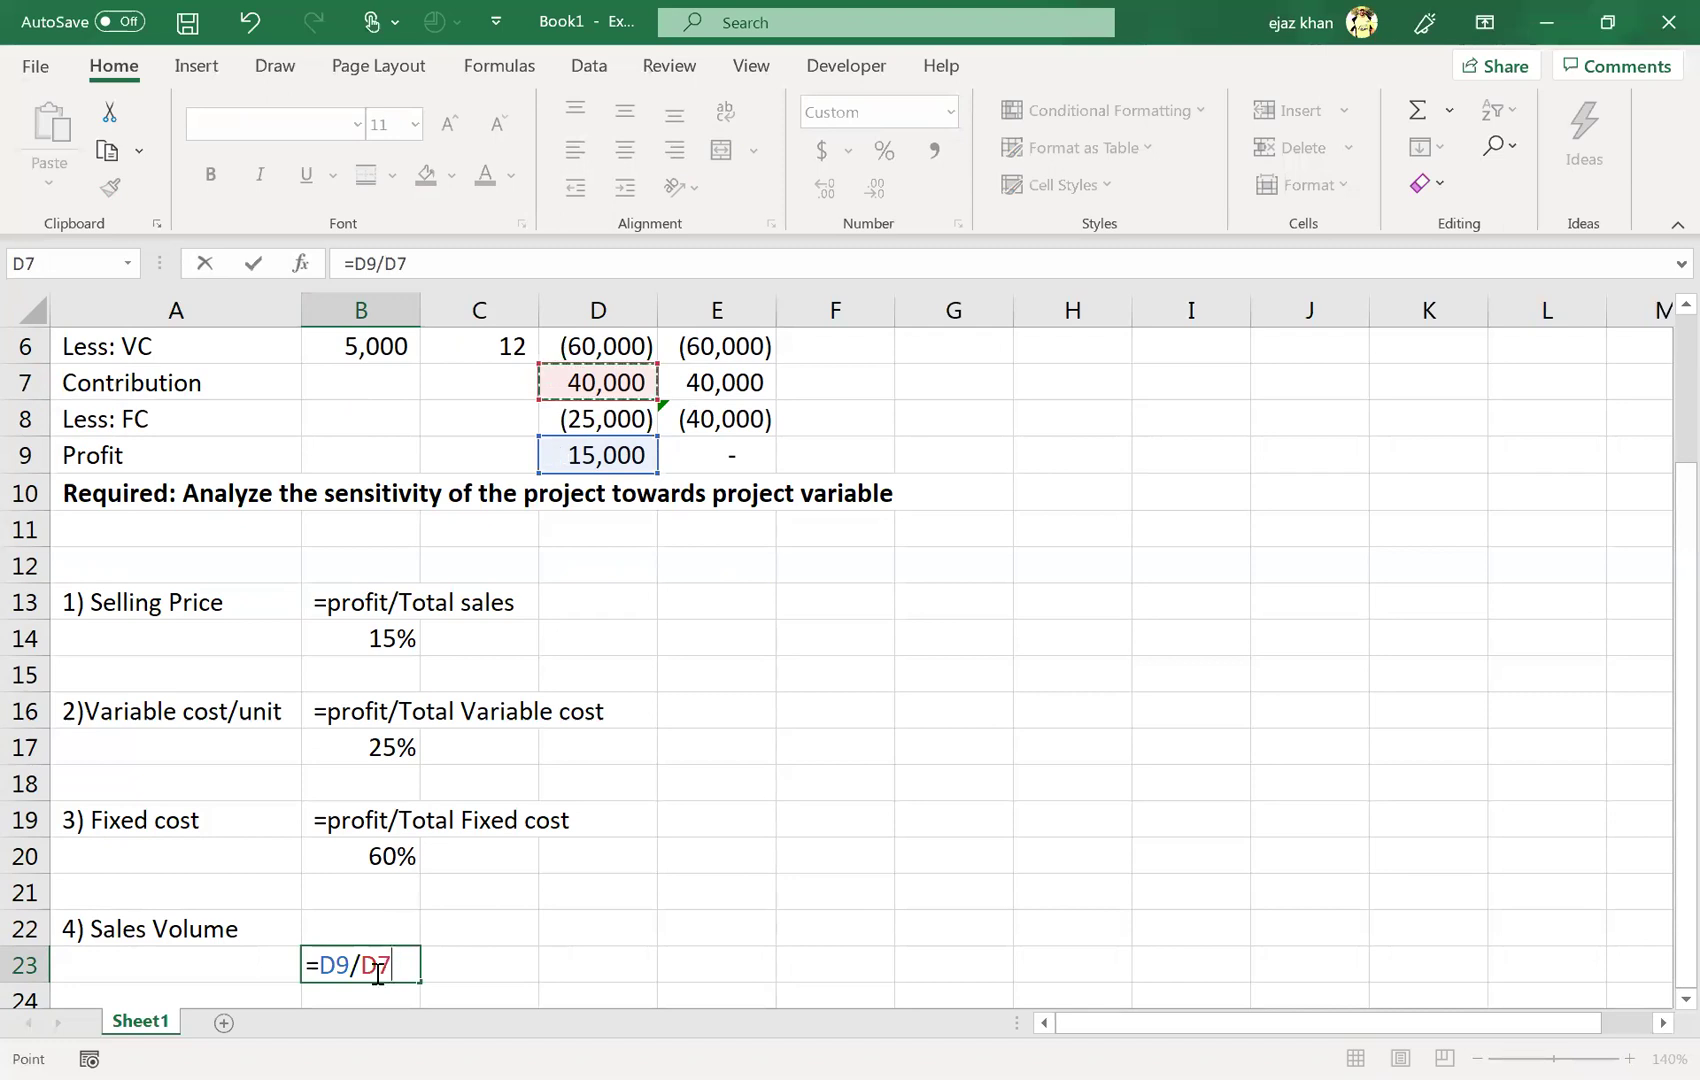
key("Return")
- Format the sales volume sensitivity in B23 as a percentage with two decimal places
left_click(353, 921)
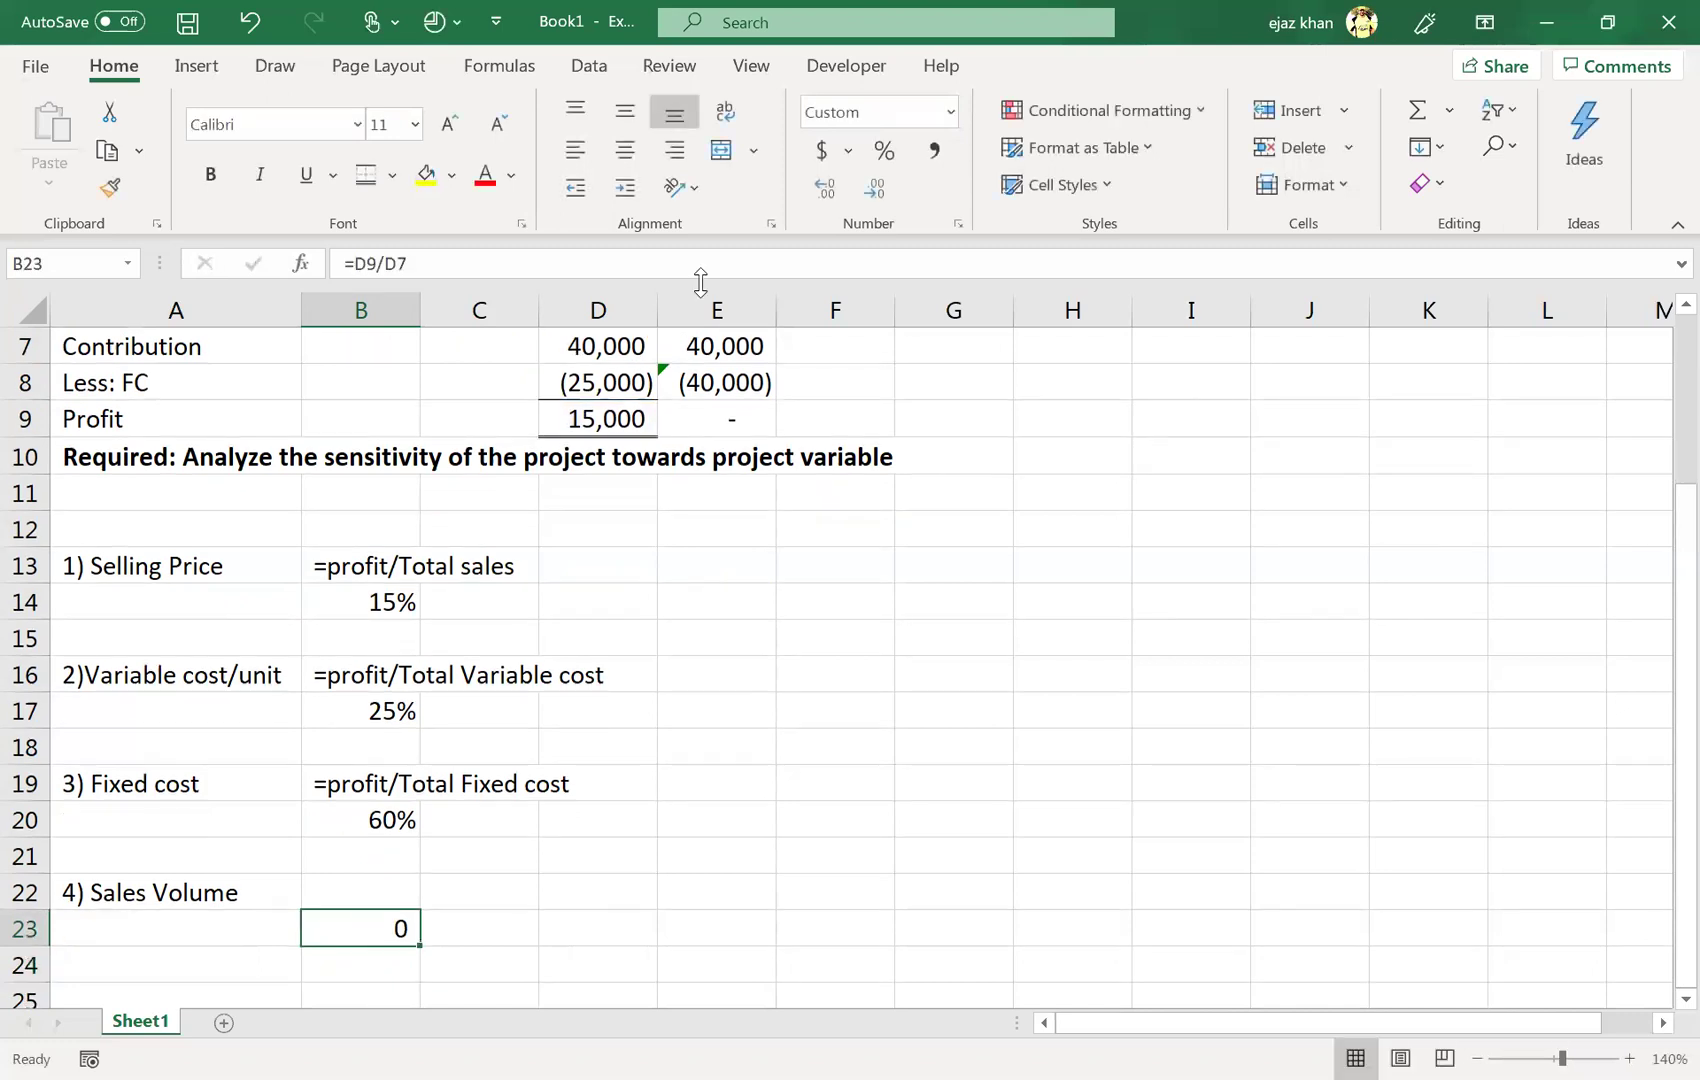
left_click(876, 153)
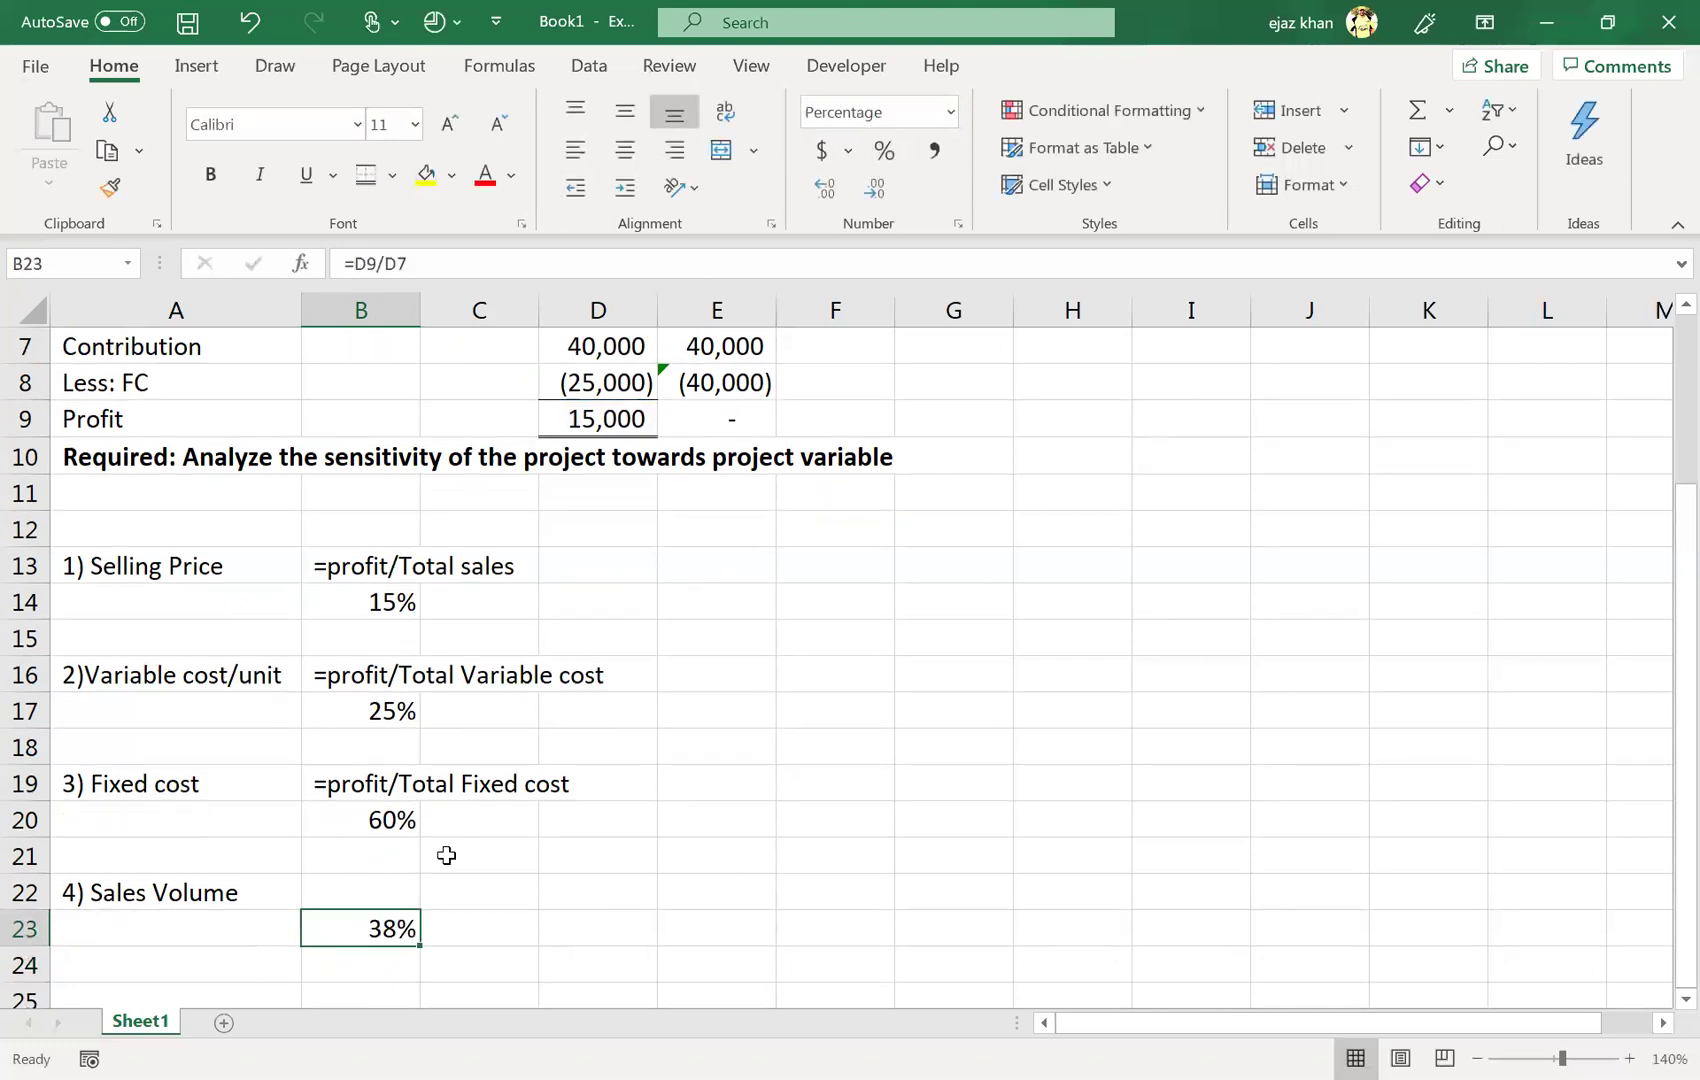
left_click(824, 188)
left_click(824, 188)
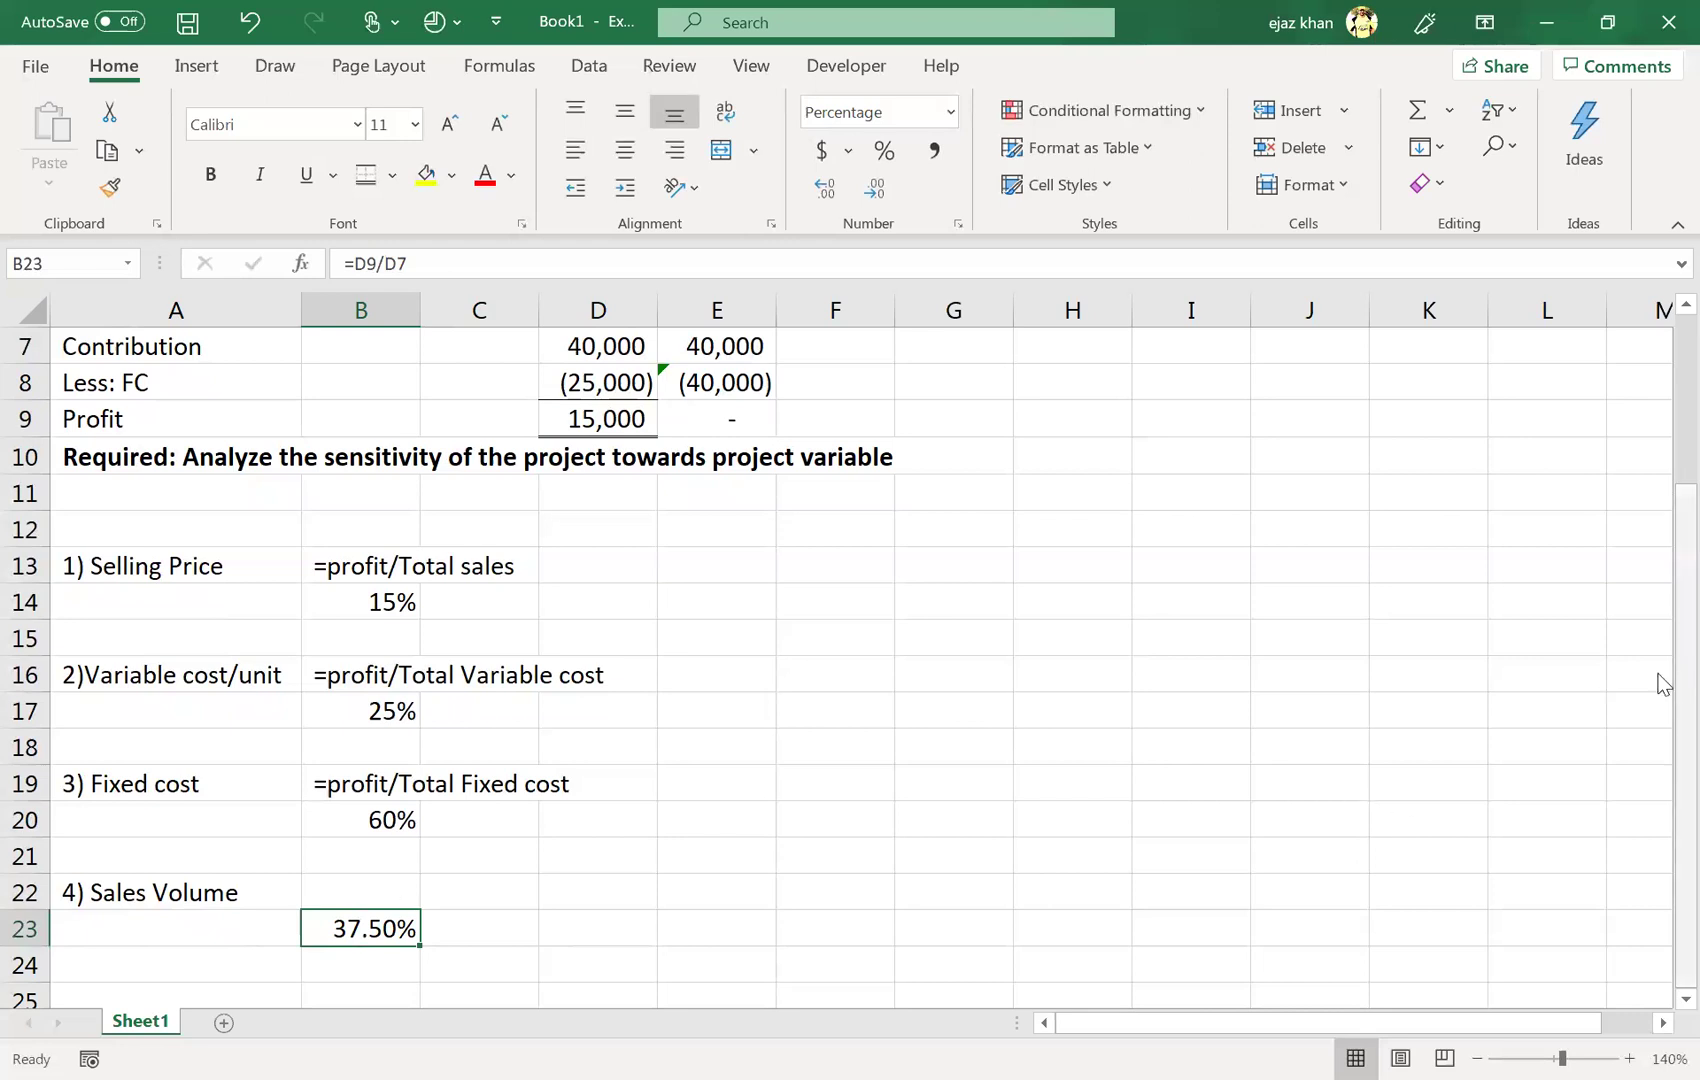
- Clear the fixed cost test figures in E5:E8, keeping the profit formula in E9
left_click_drag(1658, 667, 1662, 543)
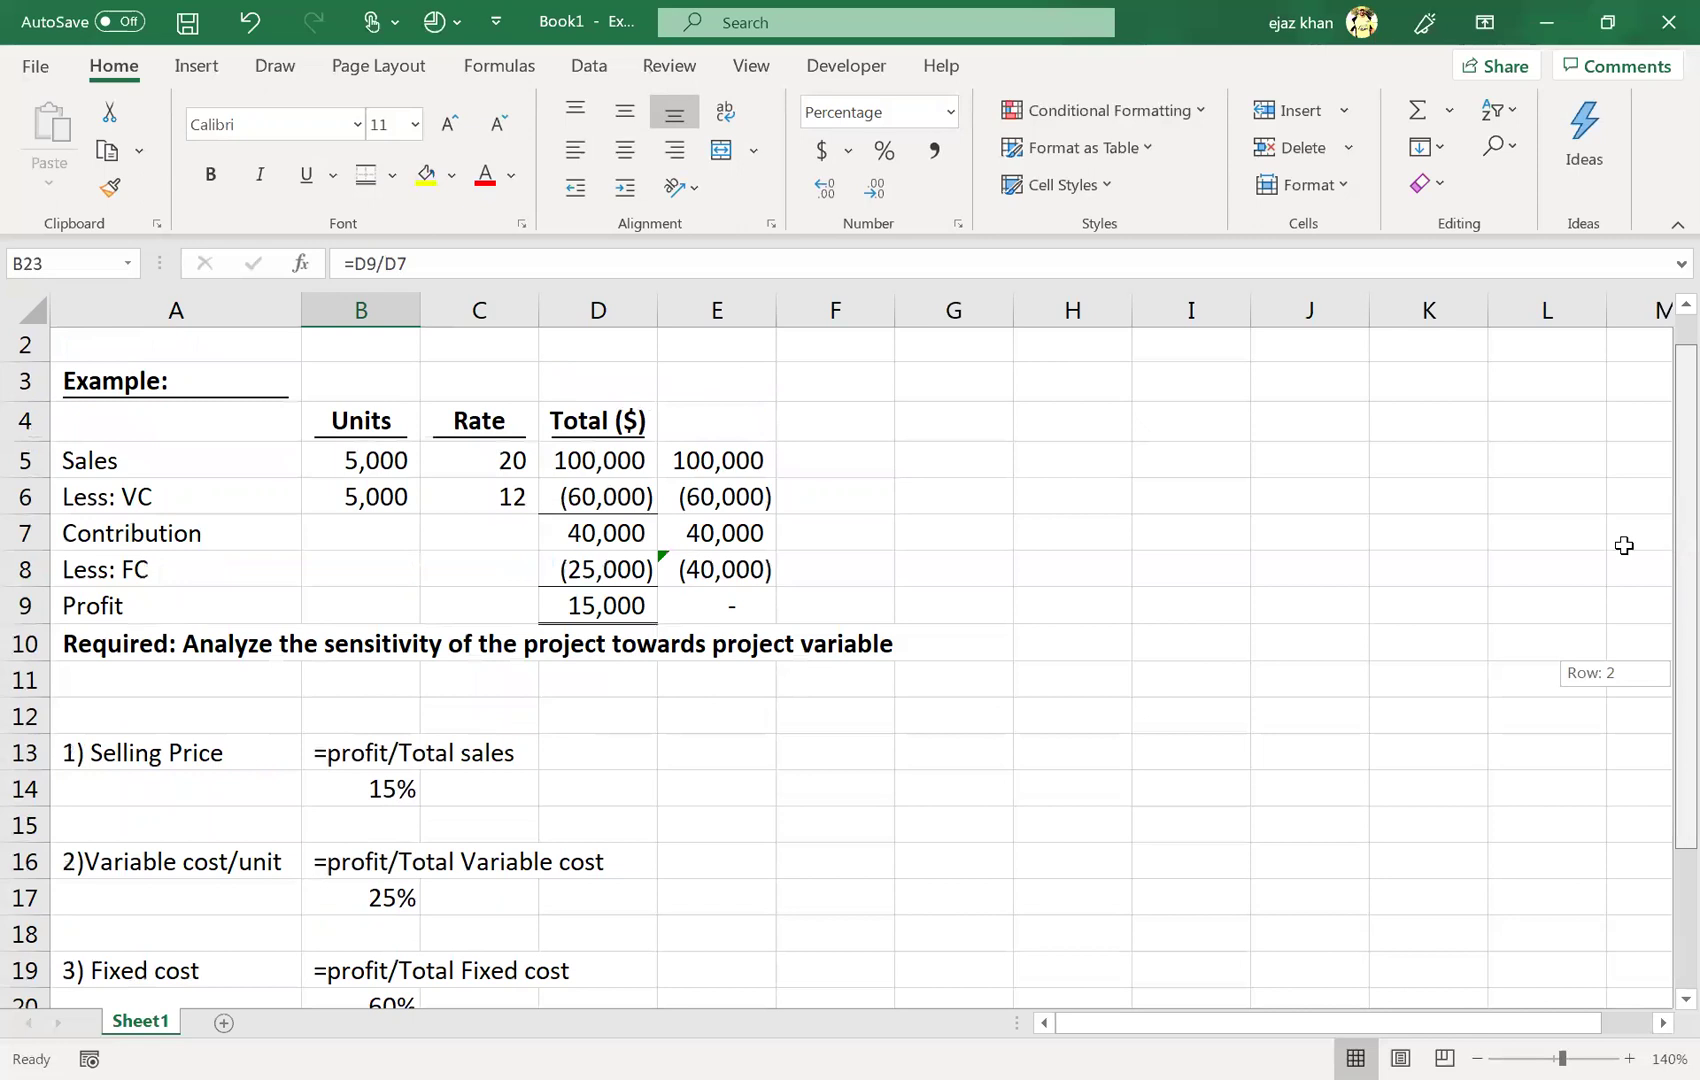
left_click_drag(747, 451, 734, 560)
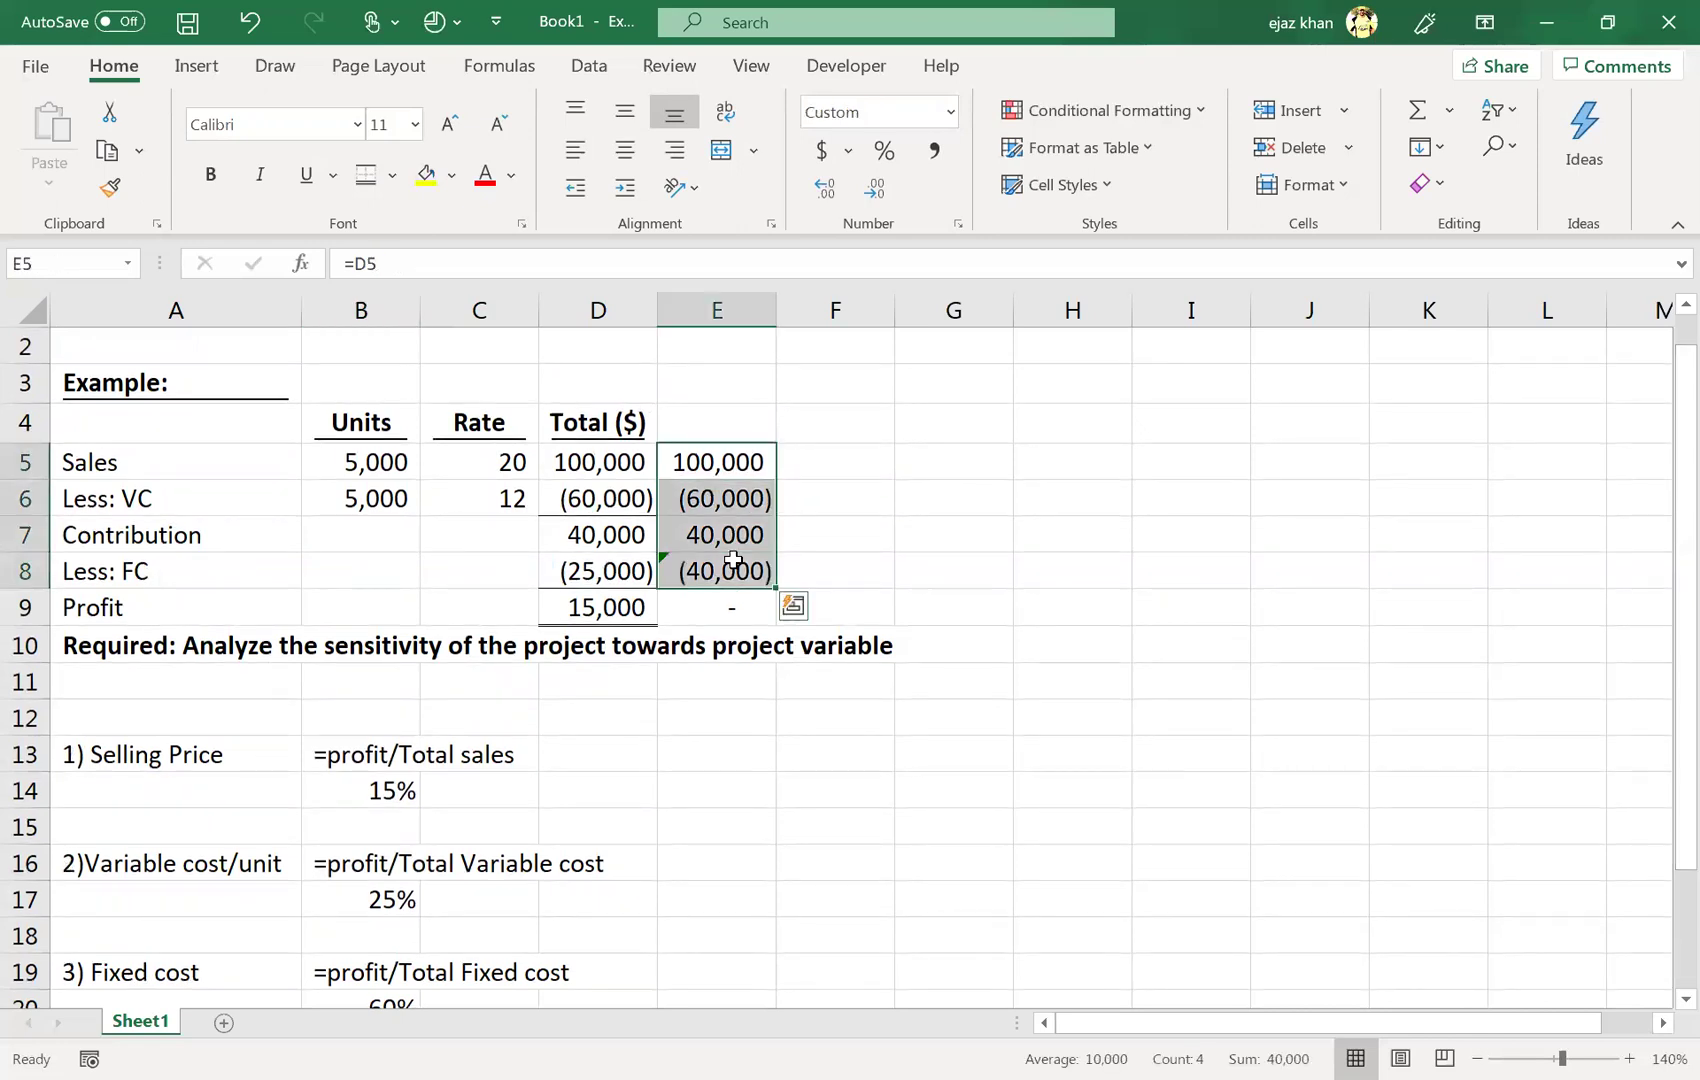
key("Delete")
key("shift+BackSpace")
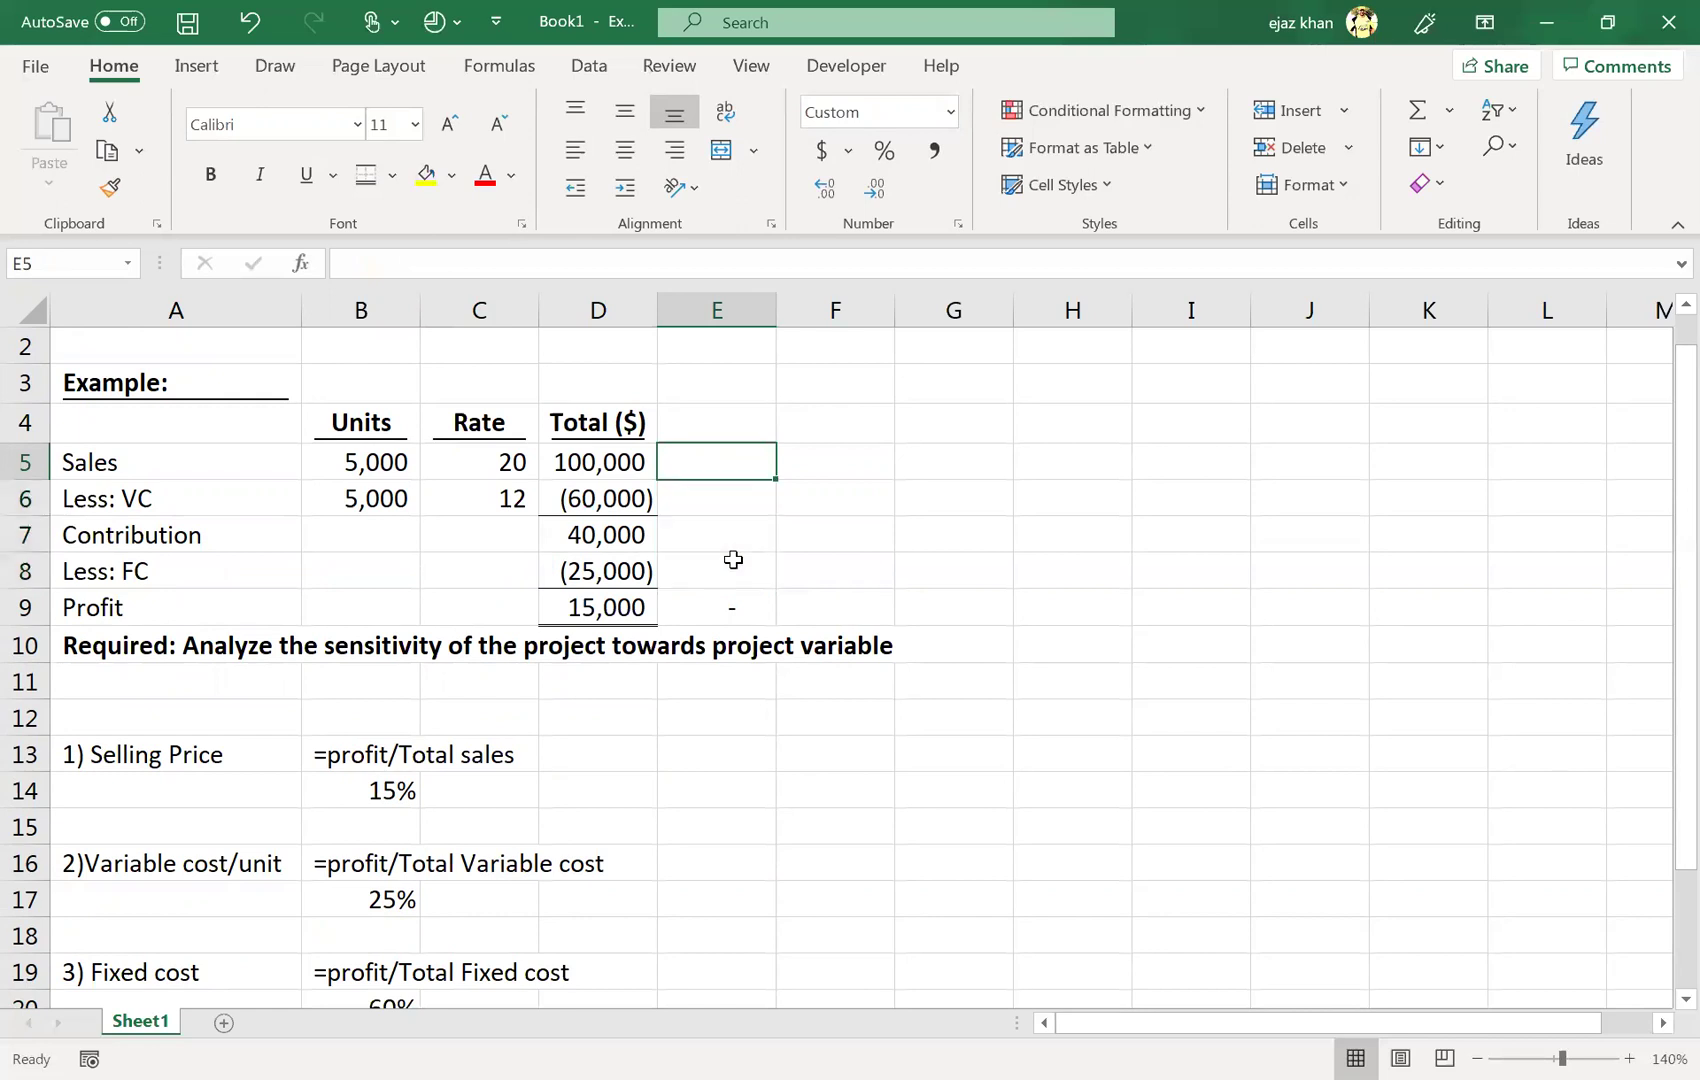
- Calculate the sales at reduced volume in E5 using =B5*62.5%*C5
type("=")
key("Left")
key("Left")
key("Left")
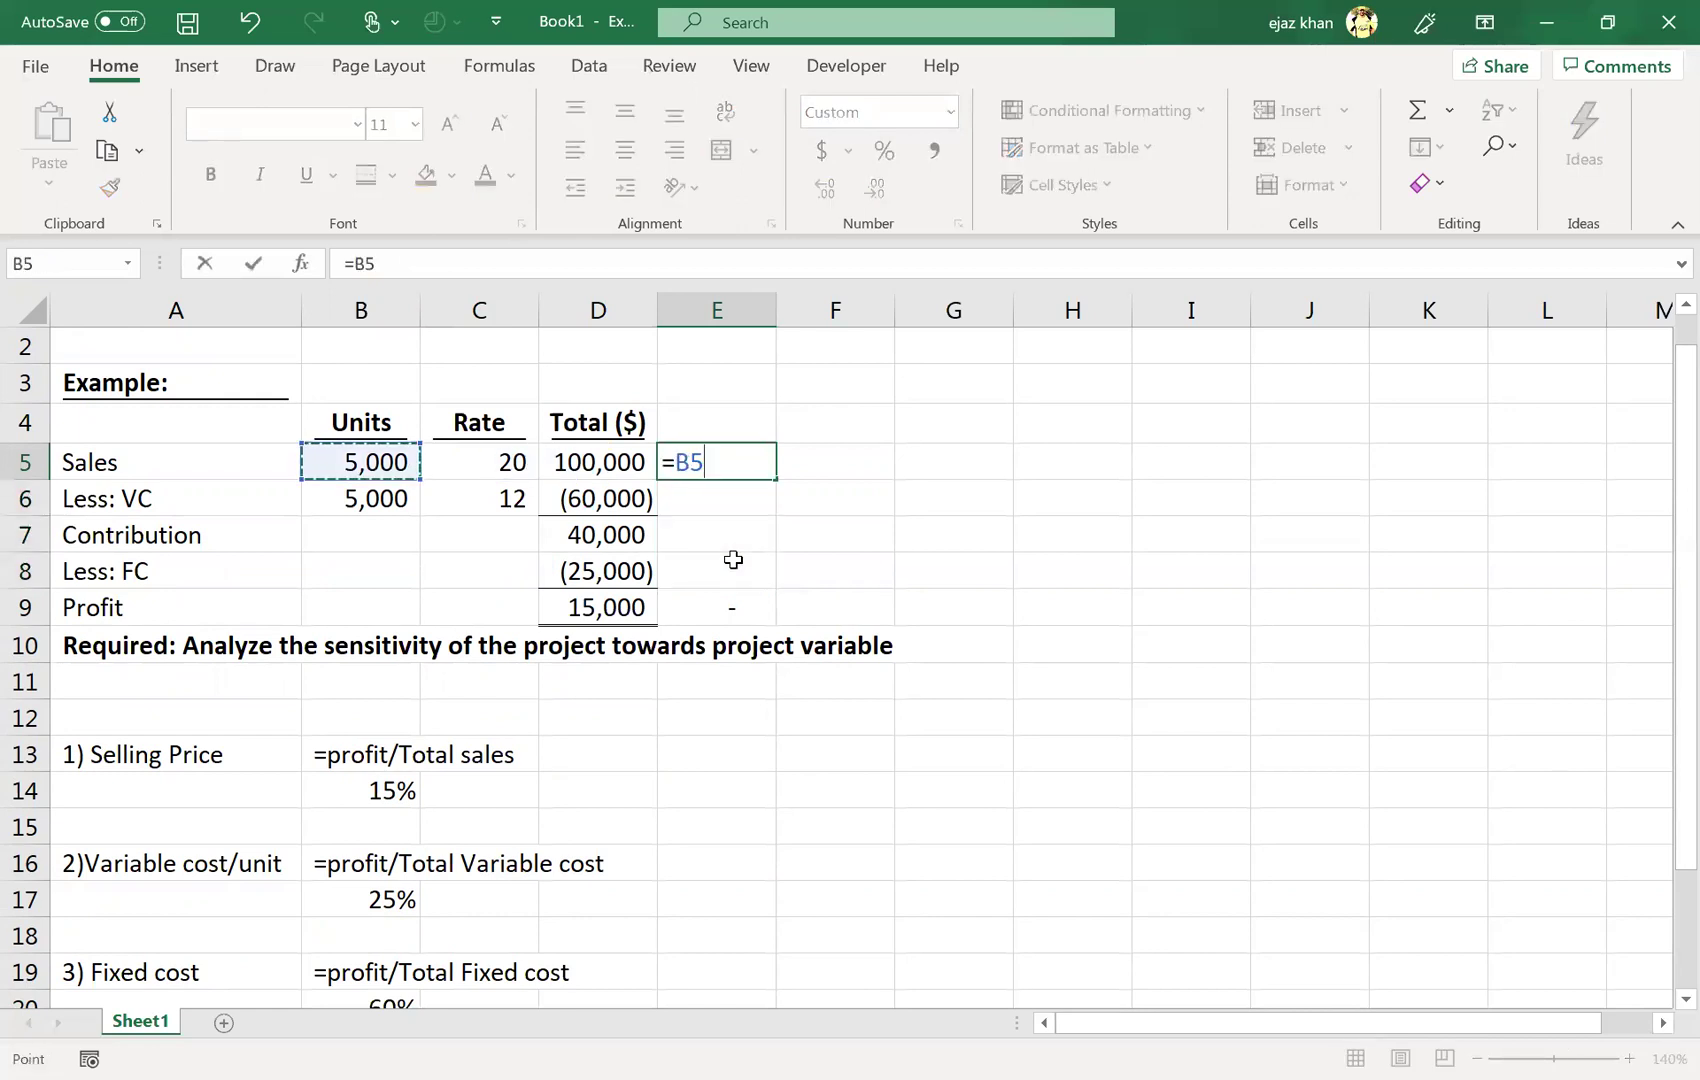
type("*62.5%")
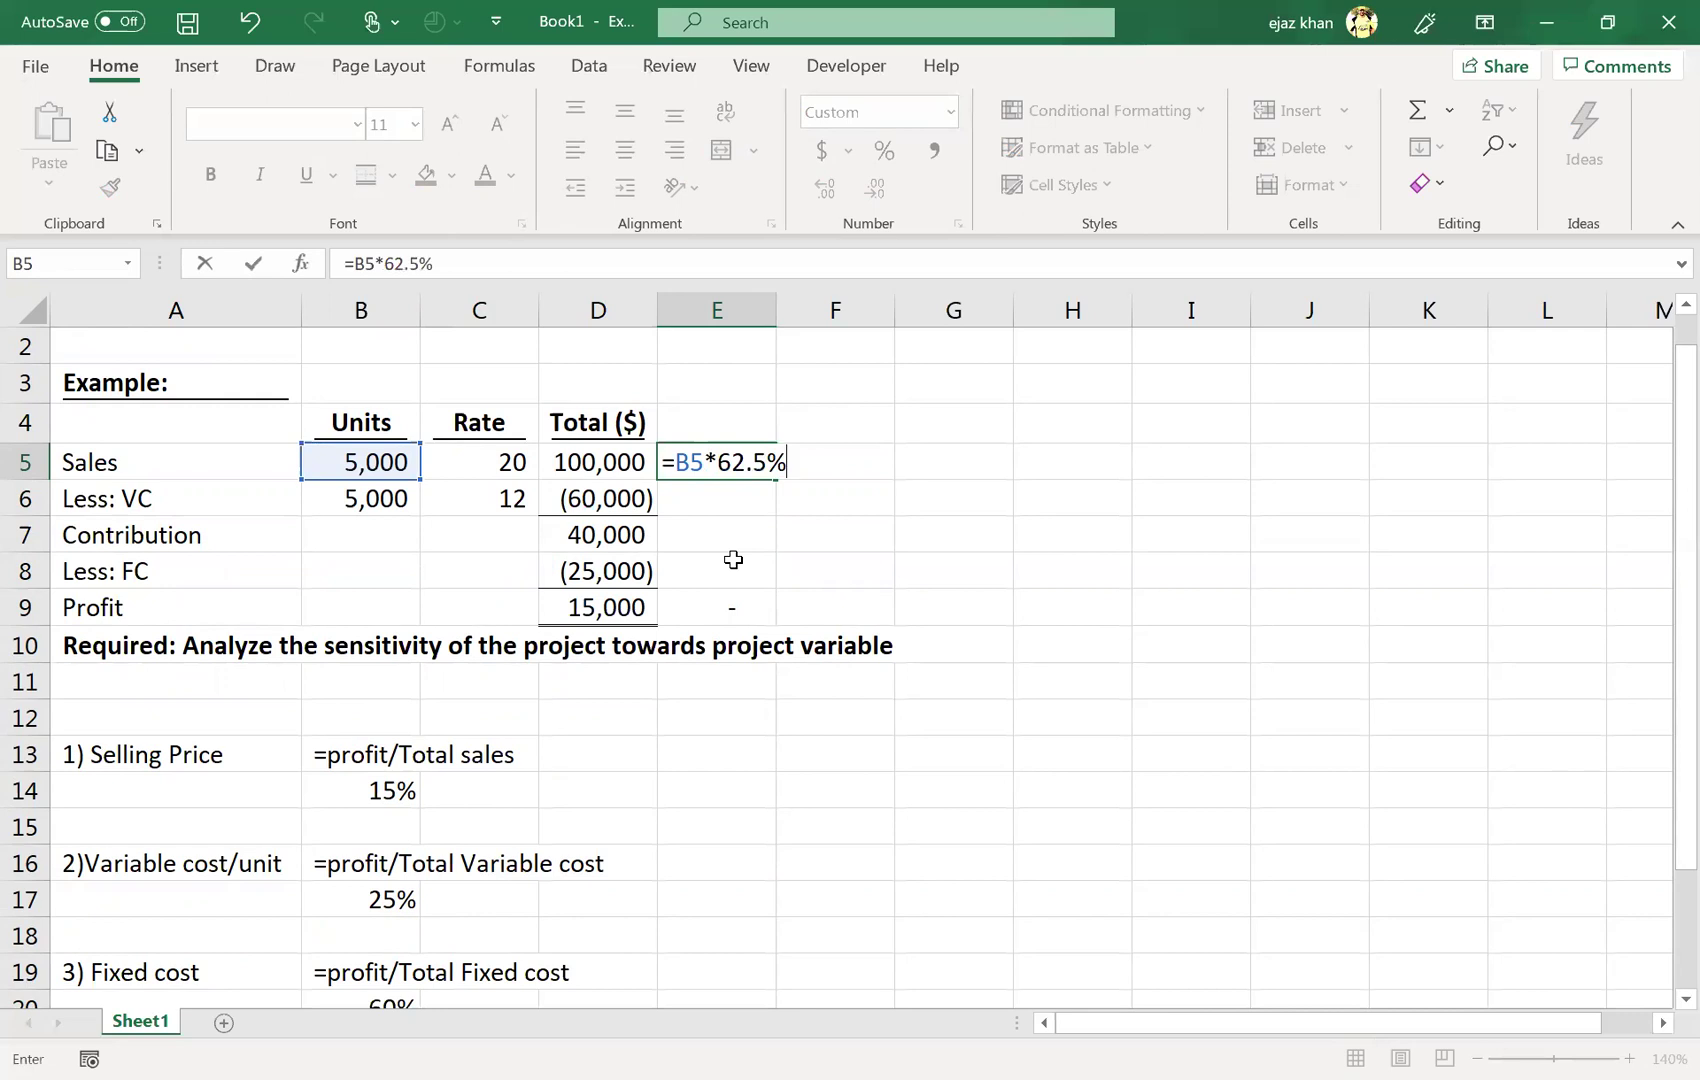
type("*")
left_click(469, 462)
key("Return")
key("Up")
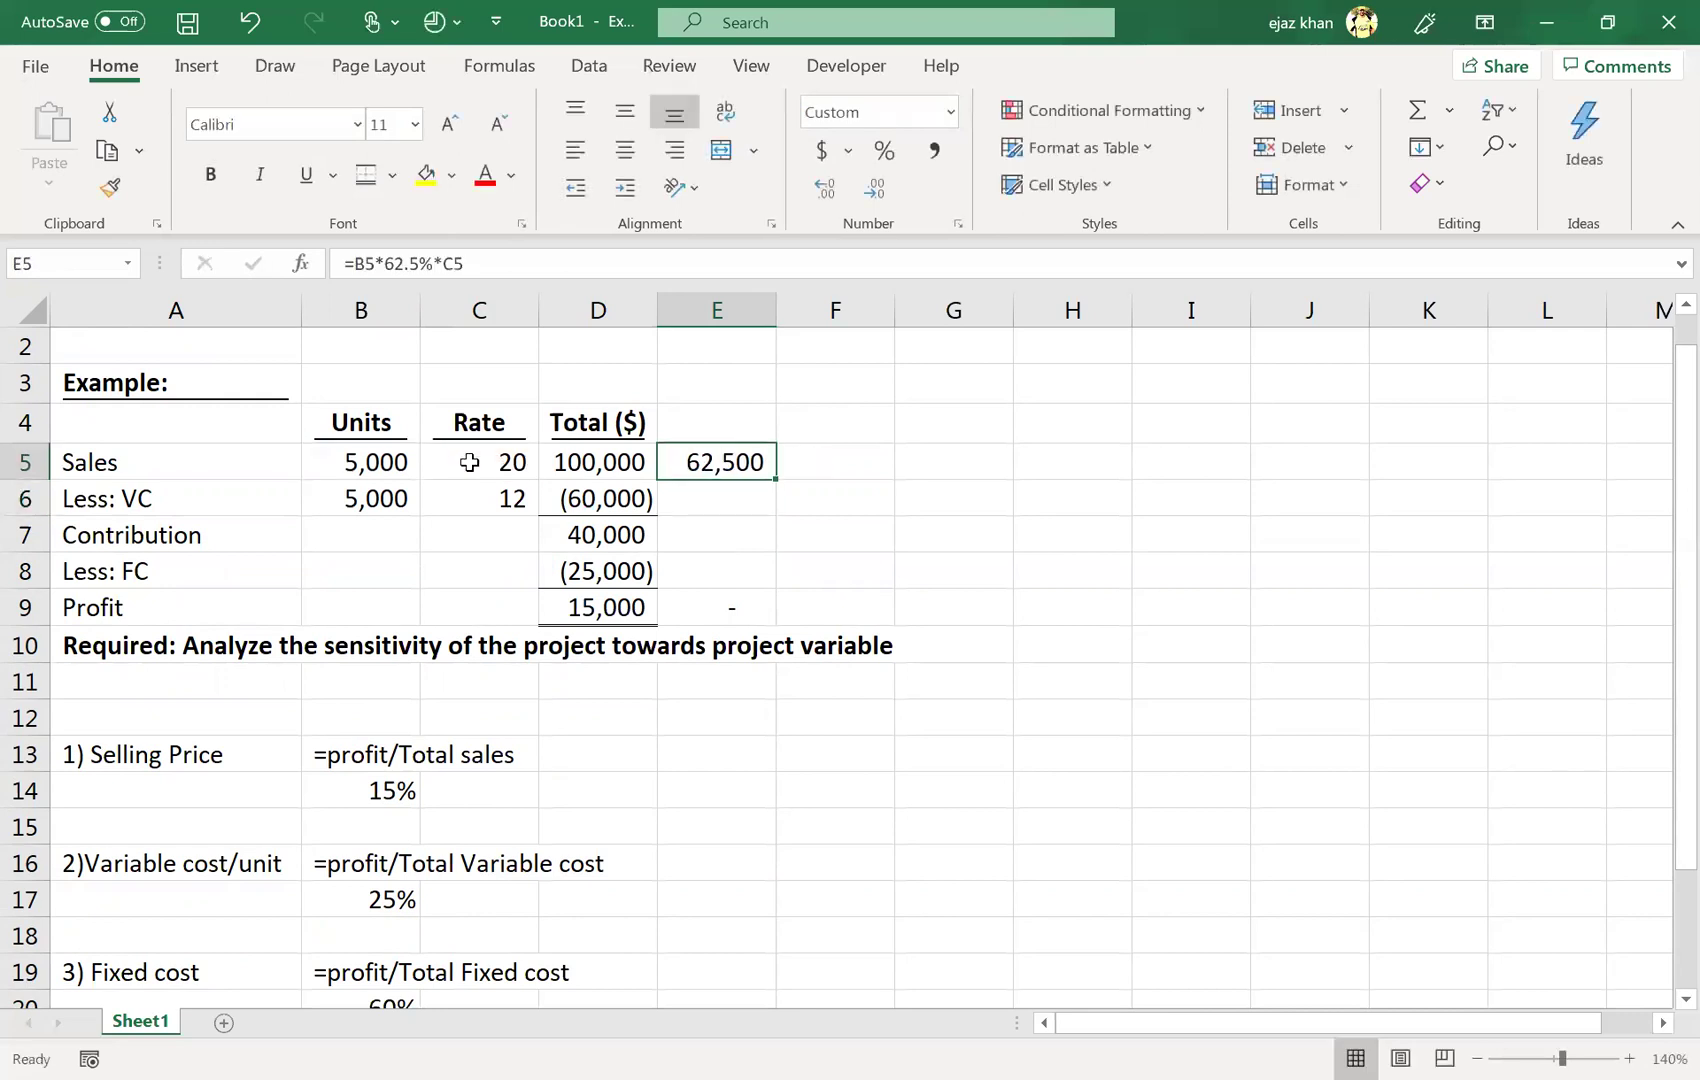
- Calculate the variable cost at reduced volume in E6 using =B6*62.5%*C6
key("Down")
type("=")
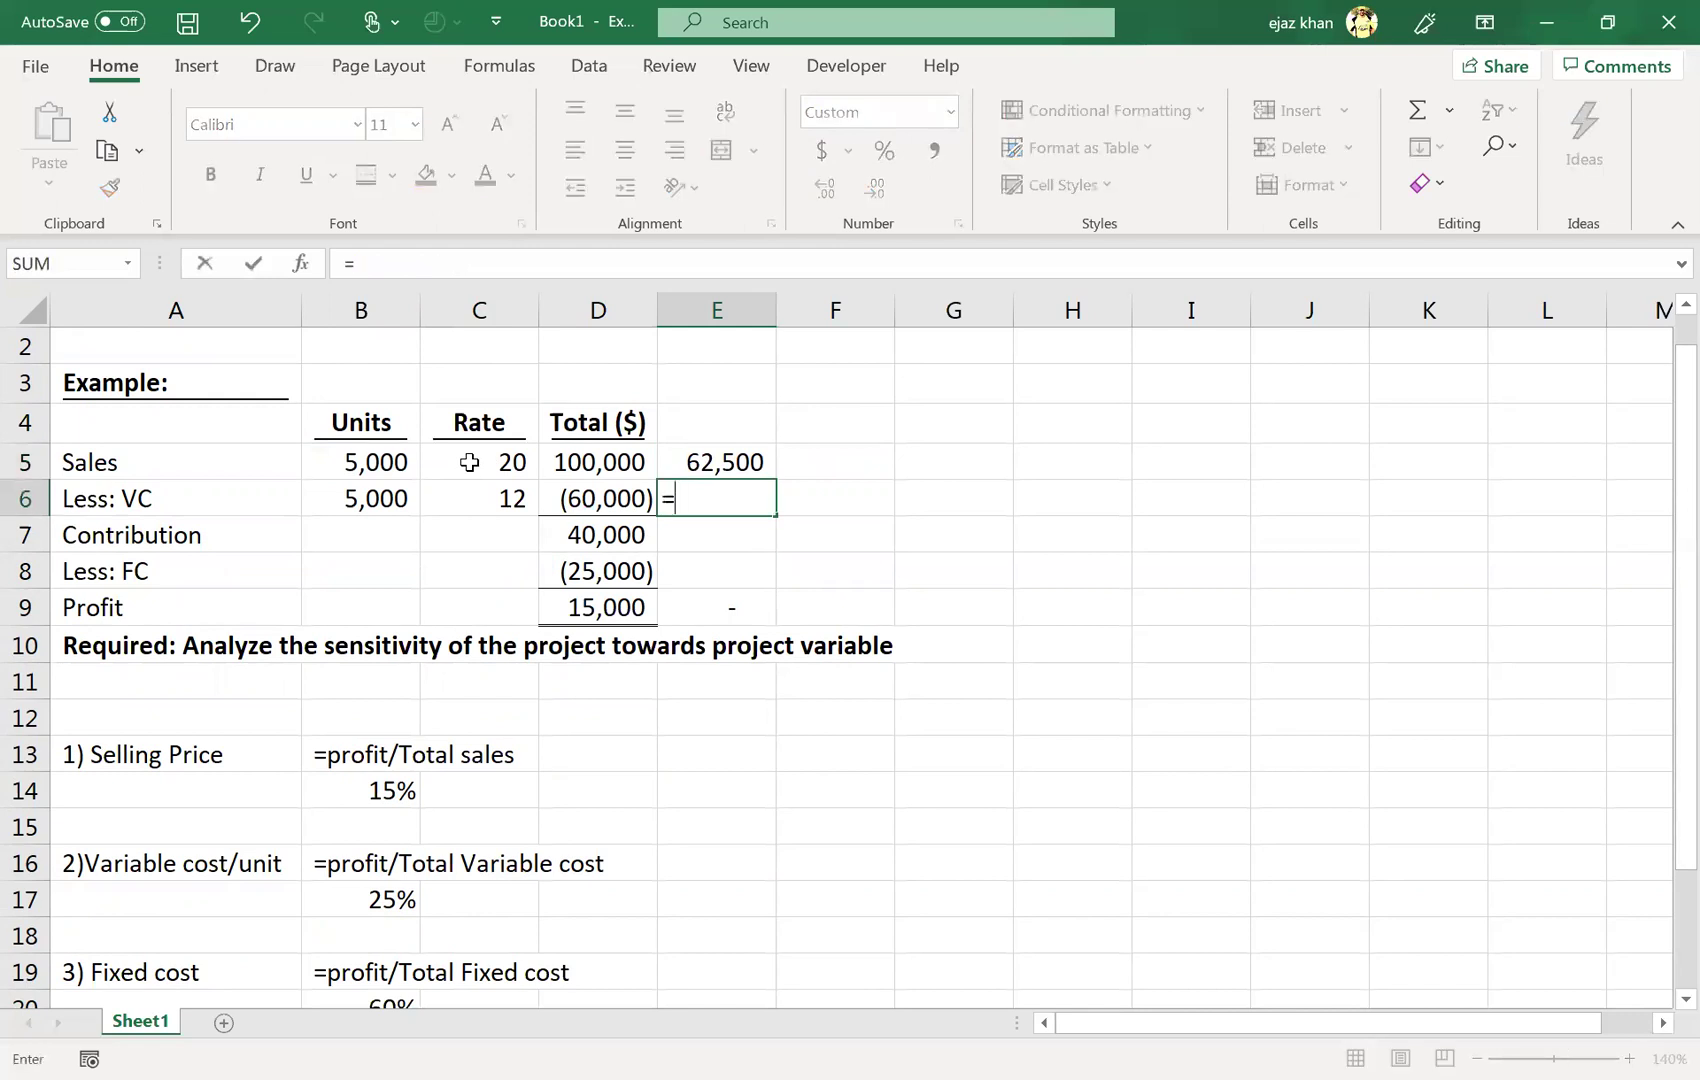
key("Left")
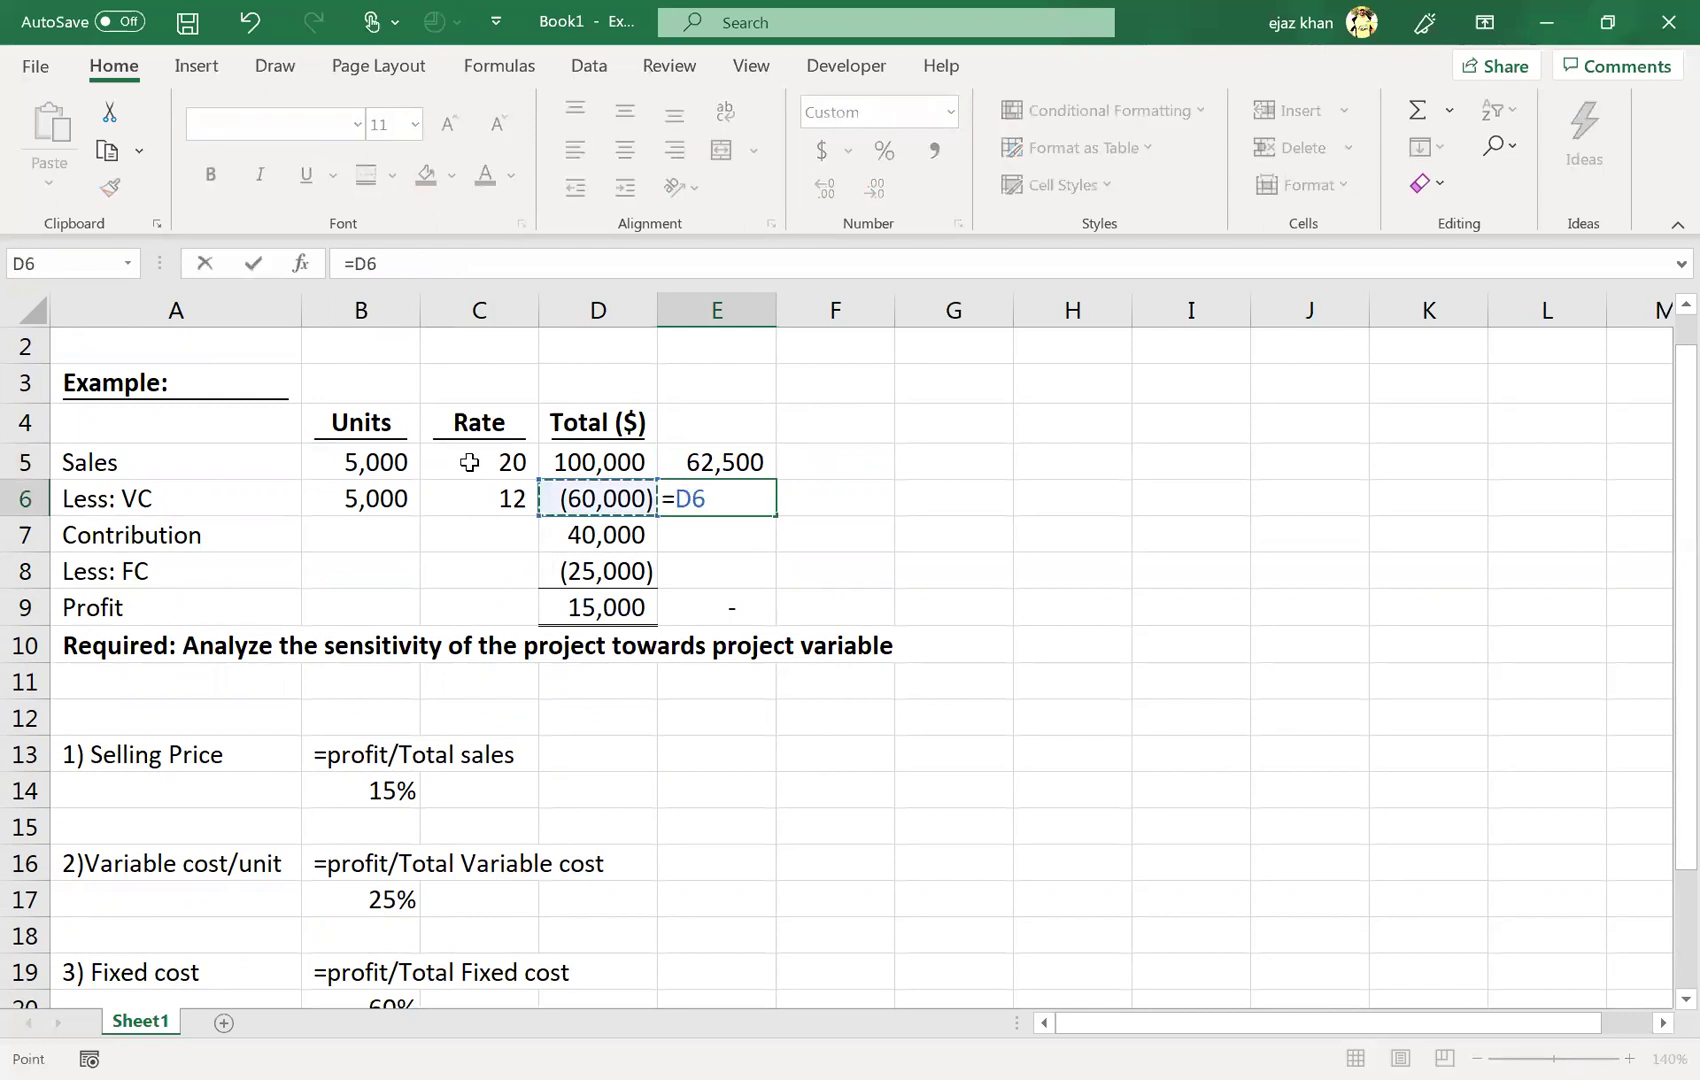
key("Left")
key("Left")
type("*")
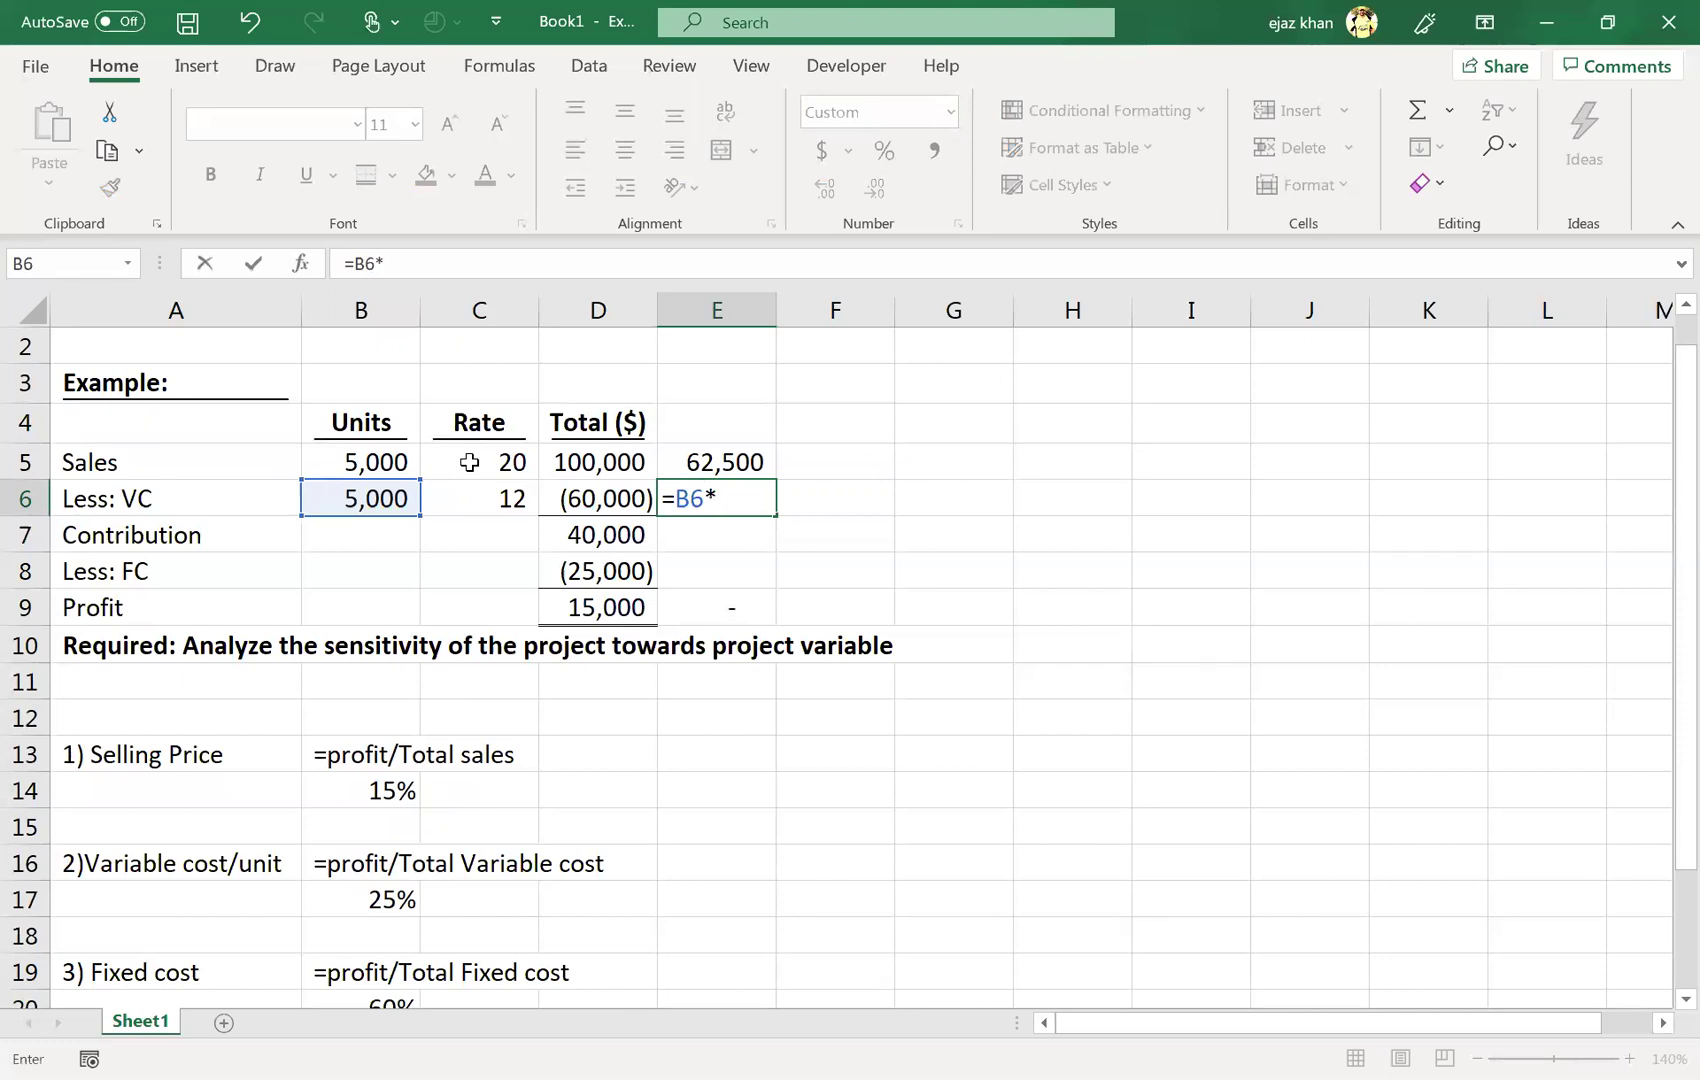
type("62.5%*")
left_click(445, 502)
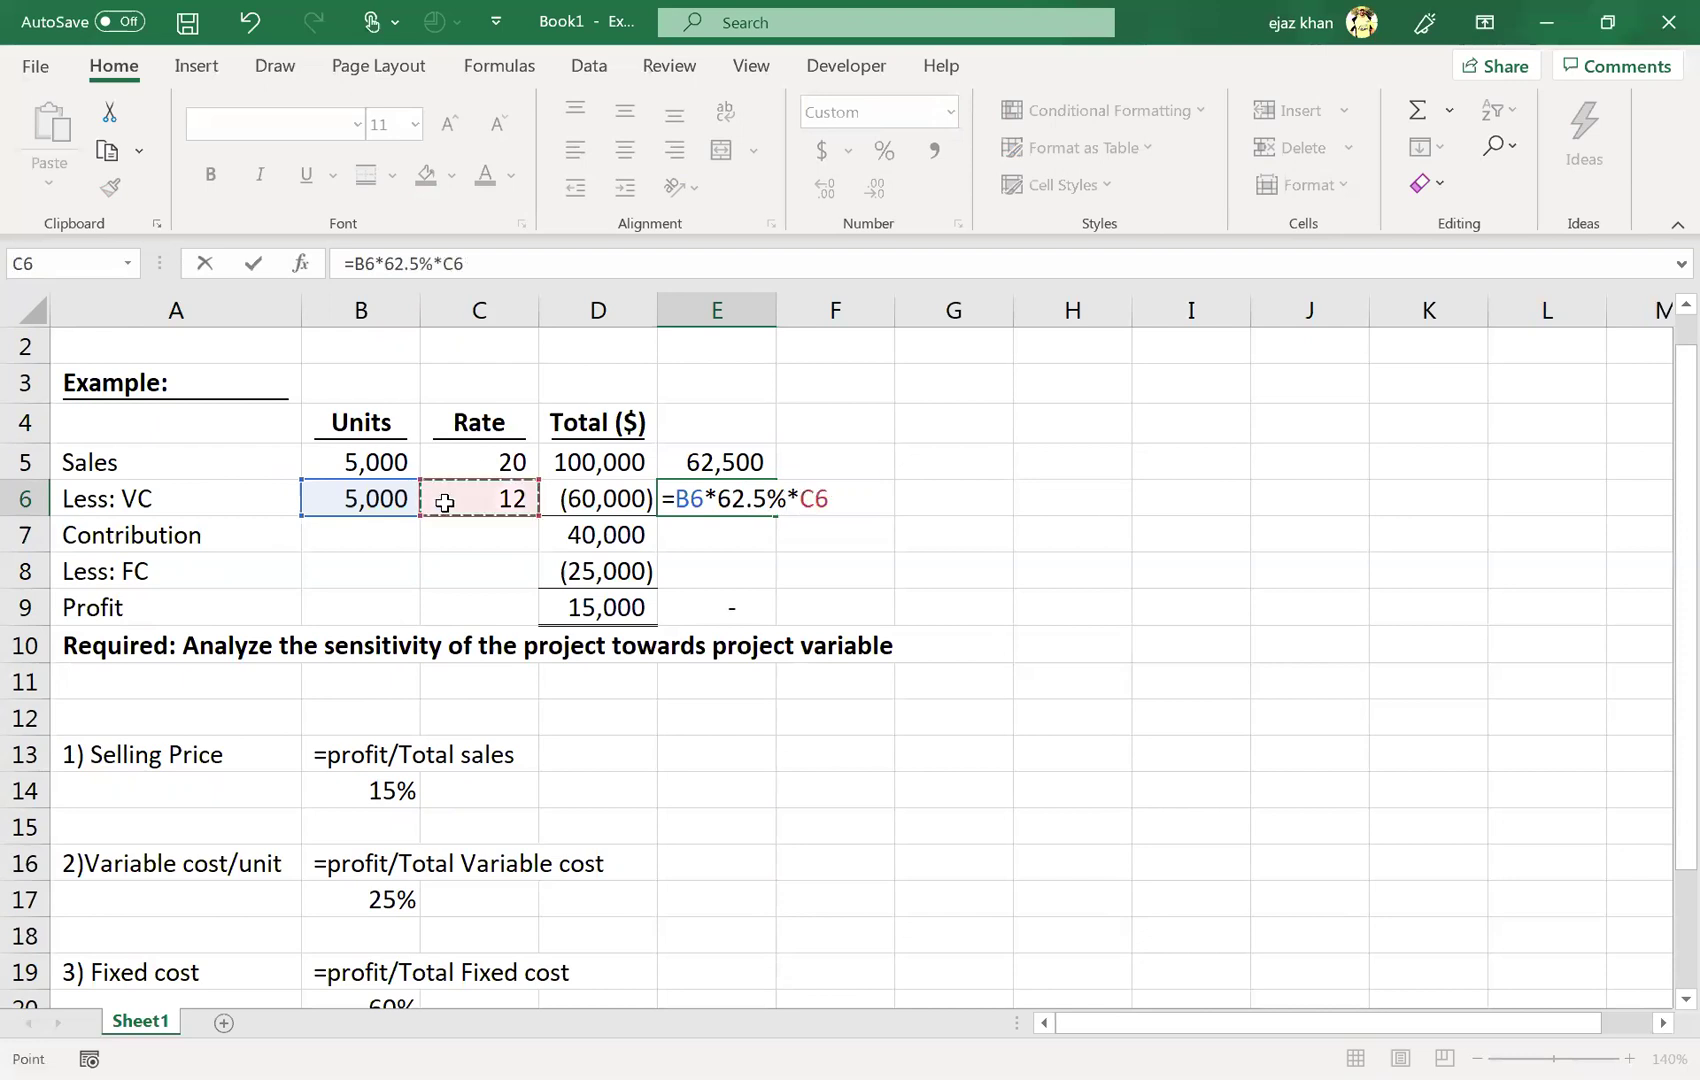
key("Return")
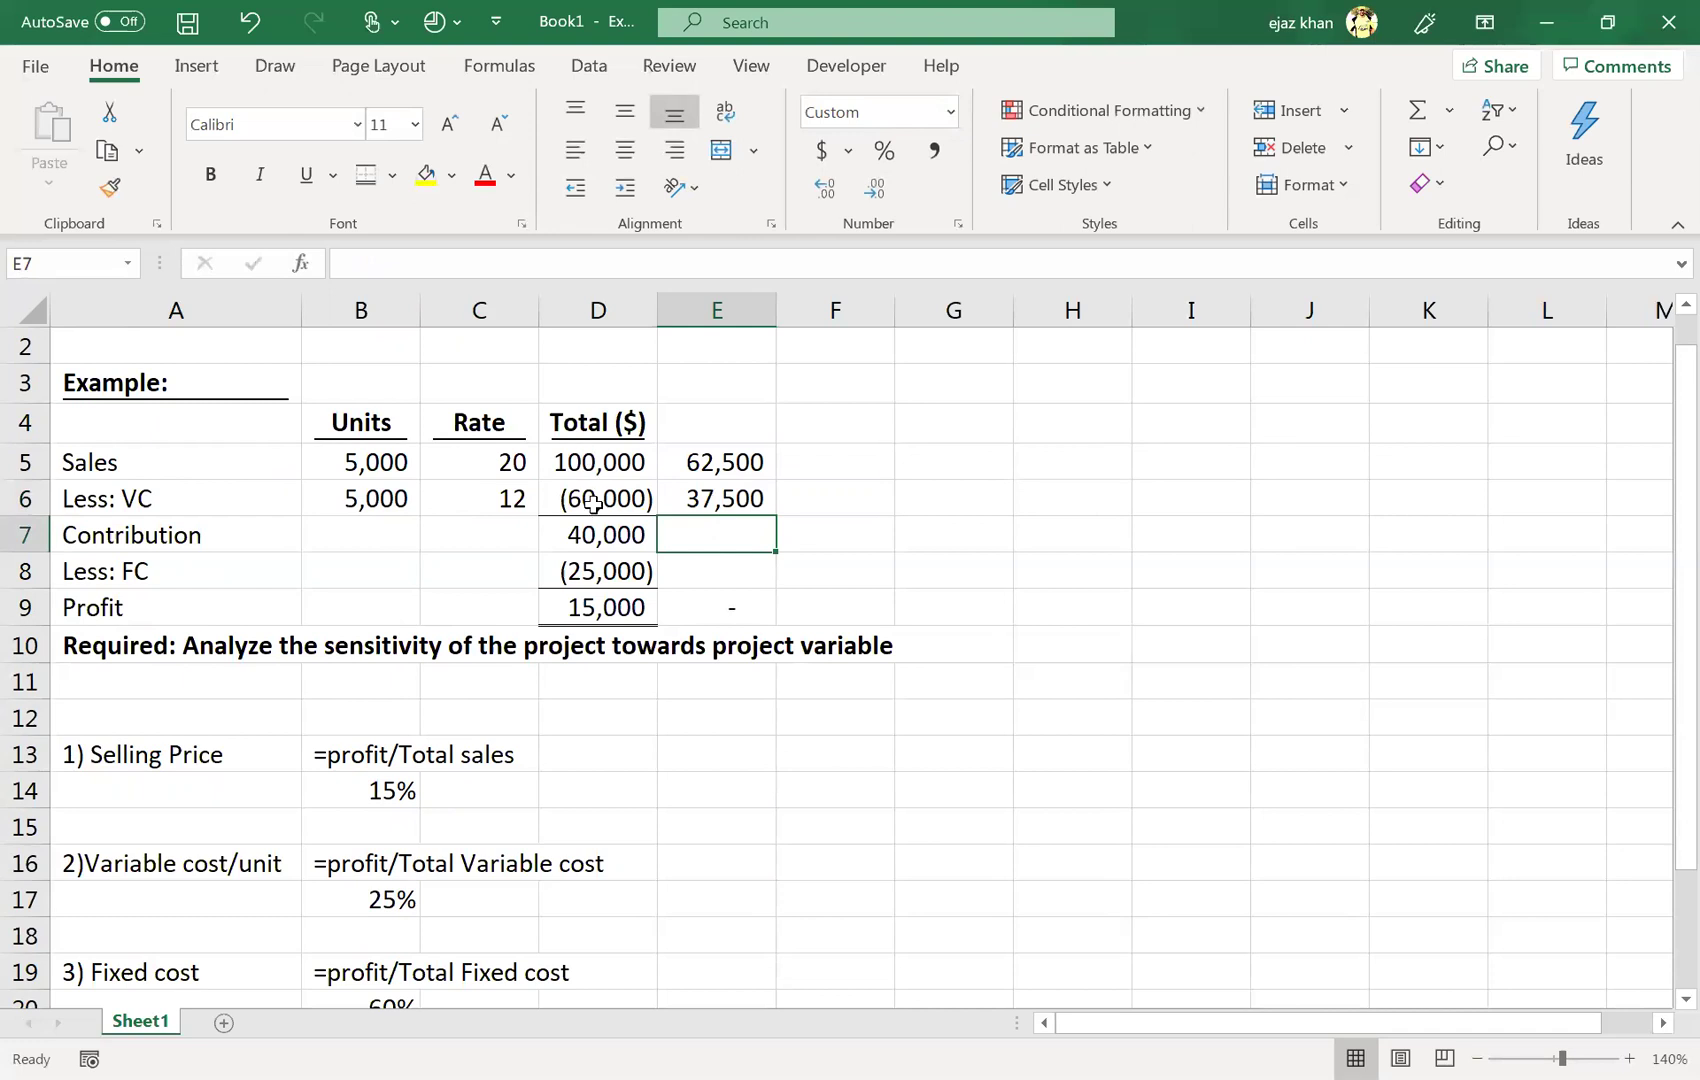
- Put a minus sign before B6 in the E6 formula to make the variable cost negative
double_click(681, 500)
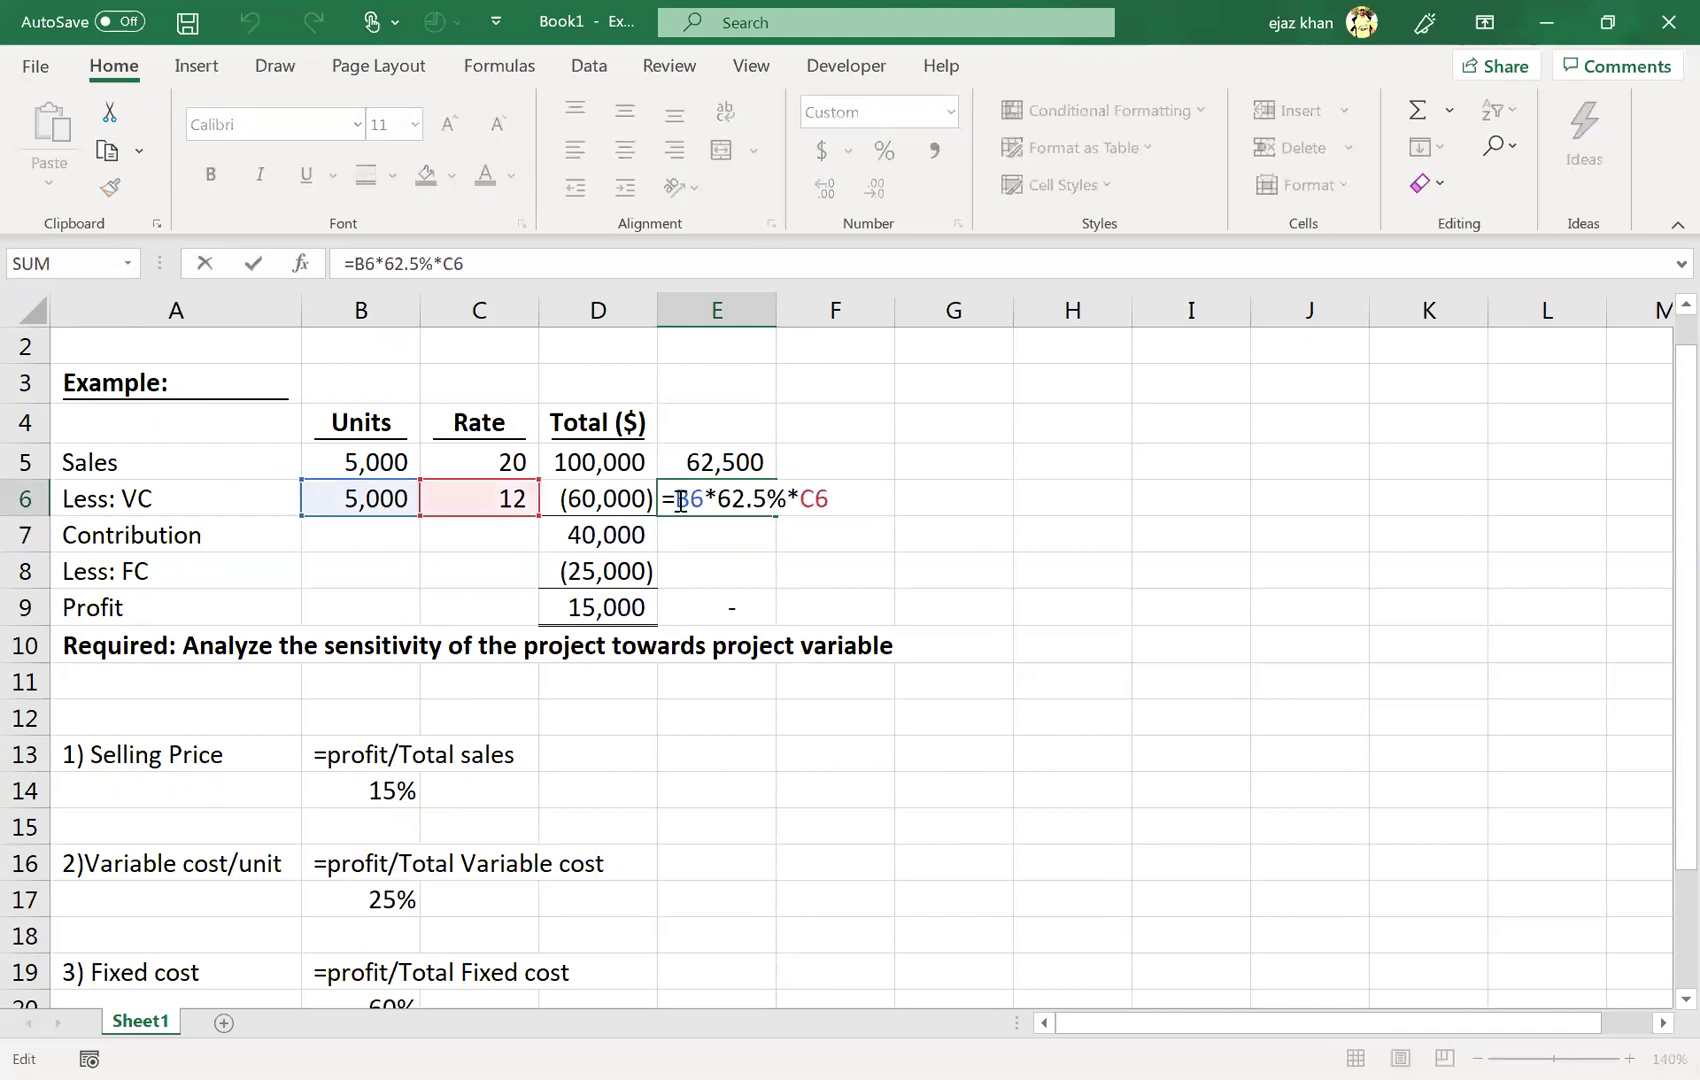
key("BackSpace")
type("-")
key("Return")
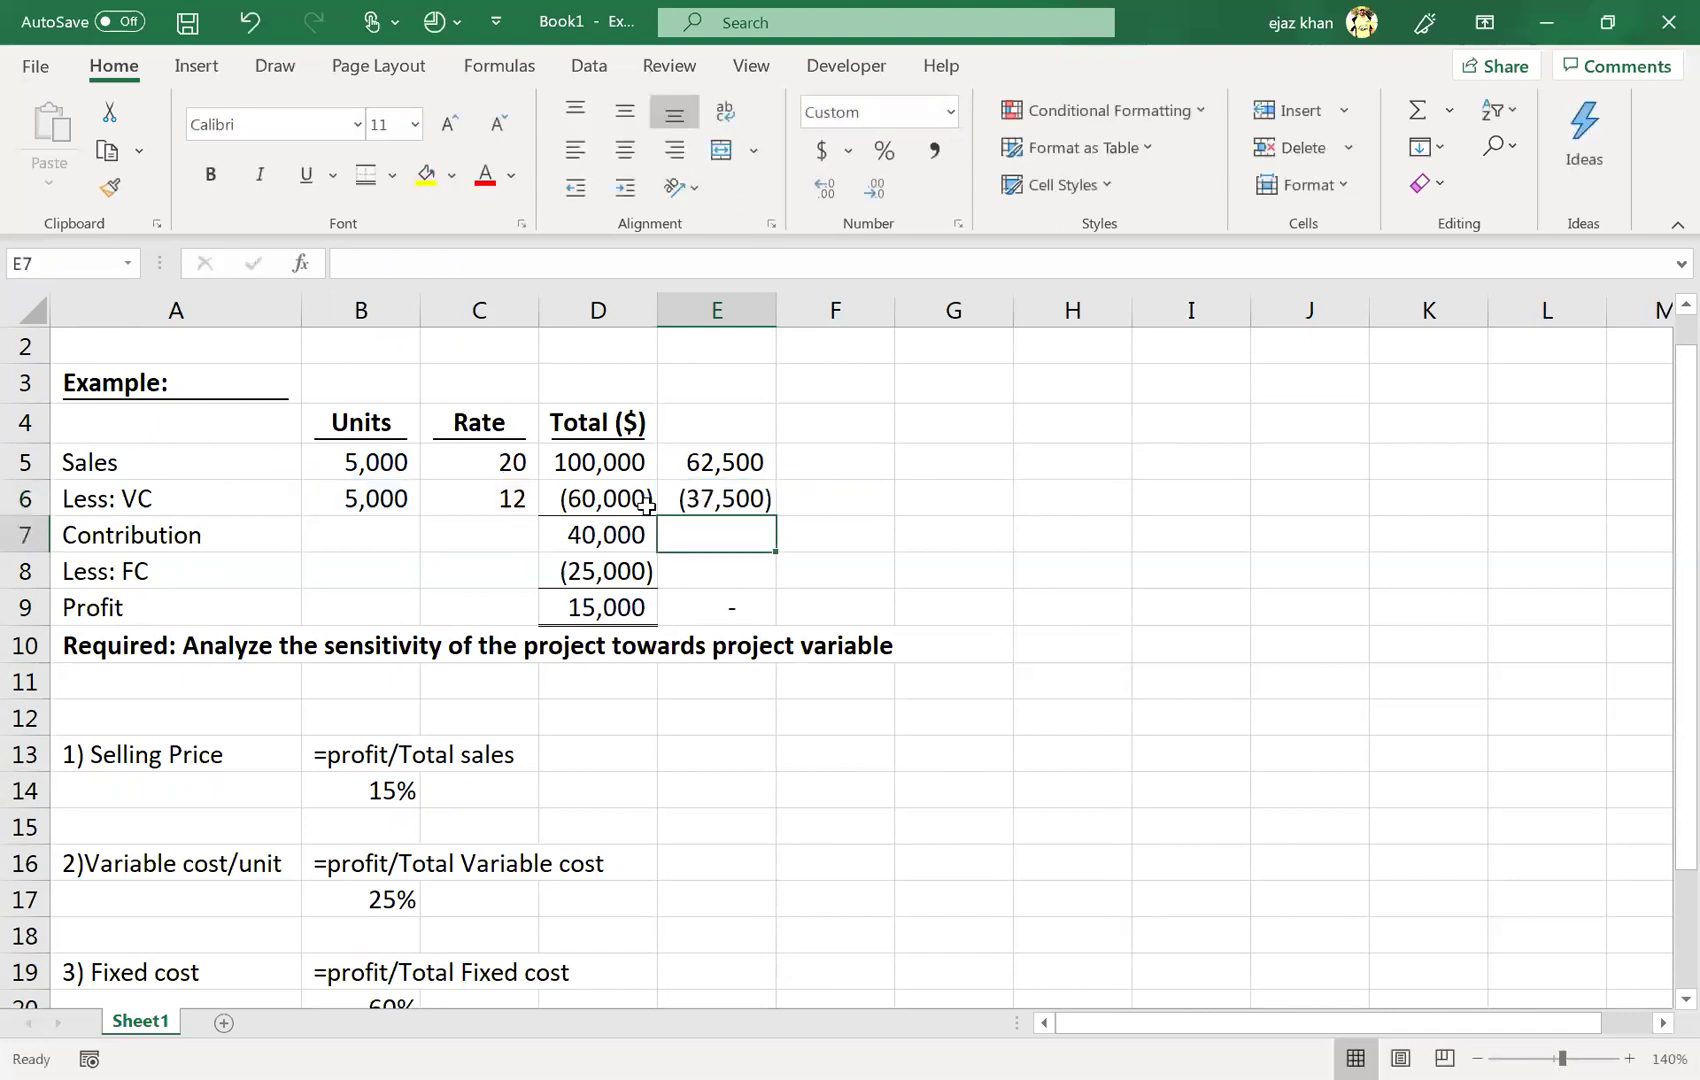
- Calculate the contribution at reduced volume in E7 using =E5+E6
type("=")
key("Up")
key("Up")
type("+")
key("Up")
key("Return")
key("Up")
key("Down")
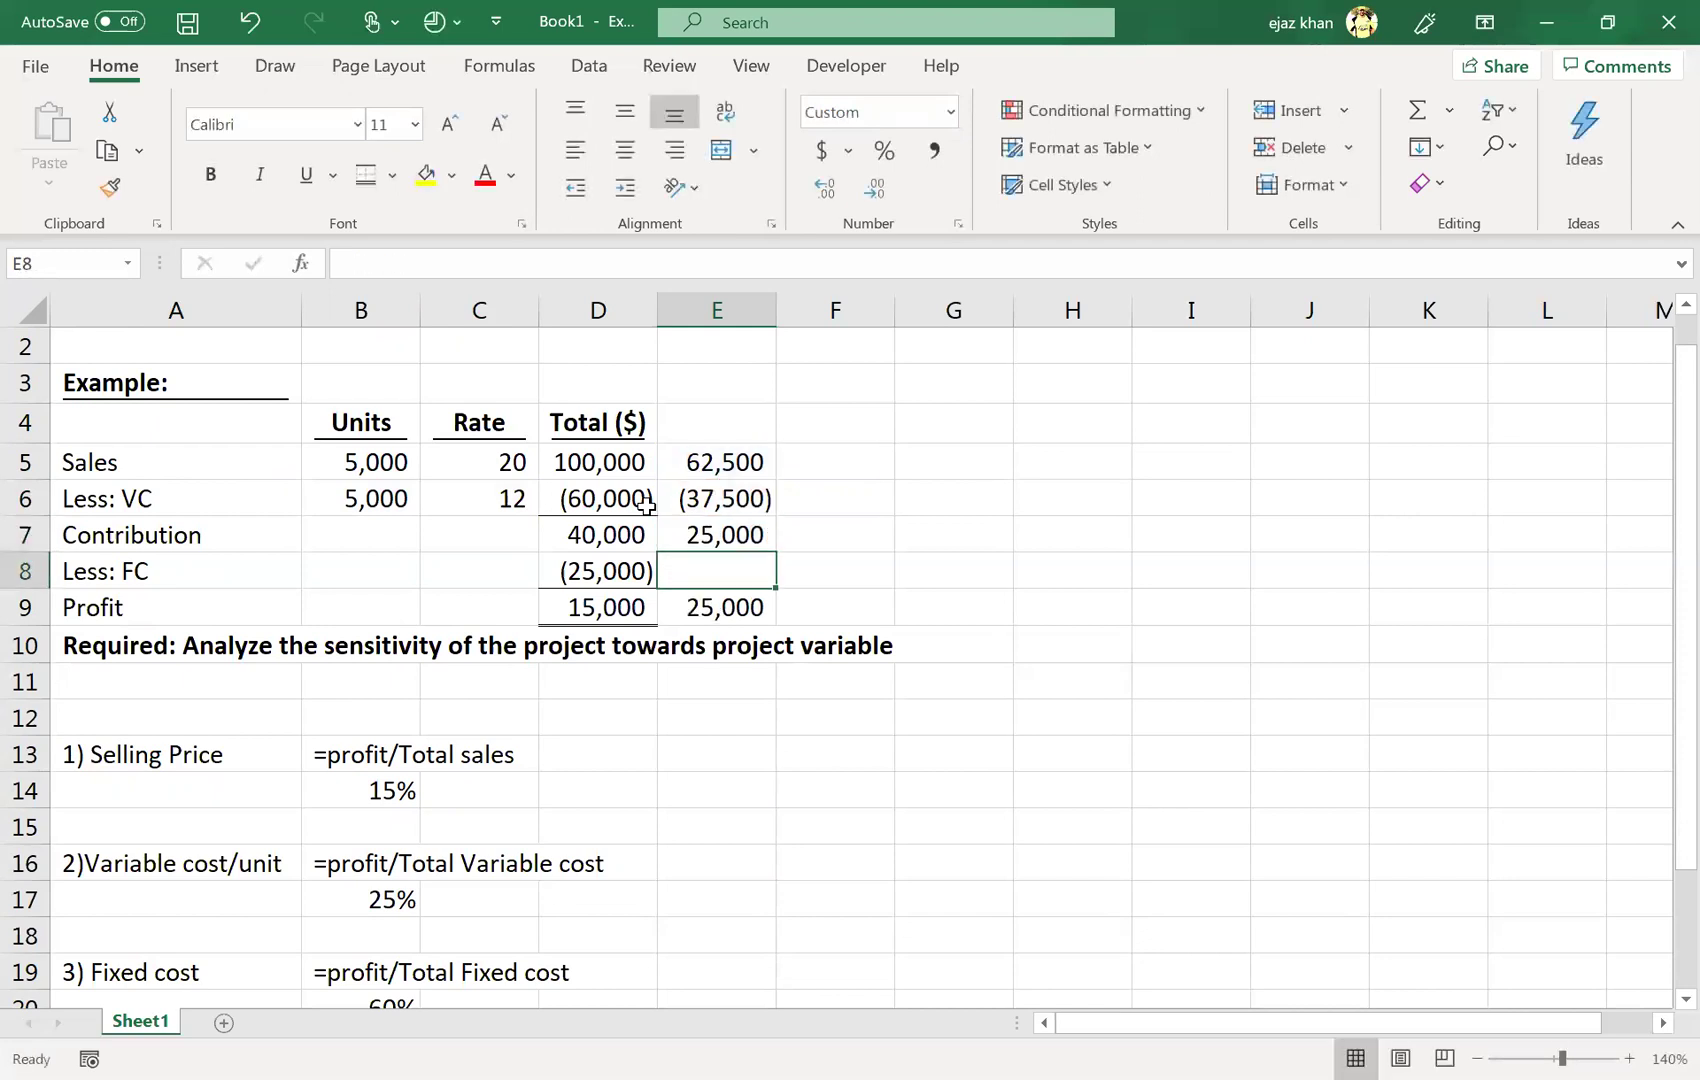
- Bring the fixed cost into E8 using =D8 and check the profit in E9 at reduced volume
type("=")
key("Left")
key("Return")
key("Up")
key("Up")
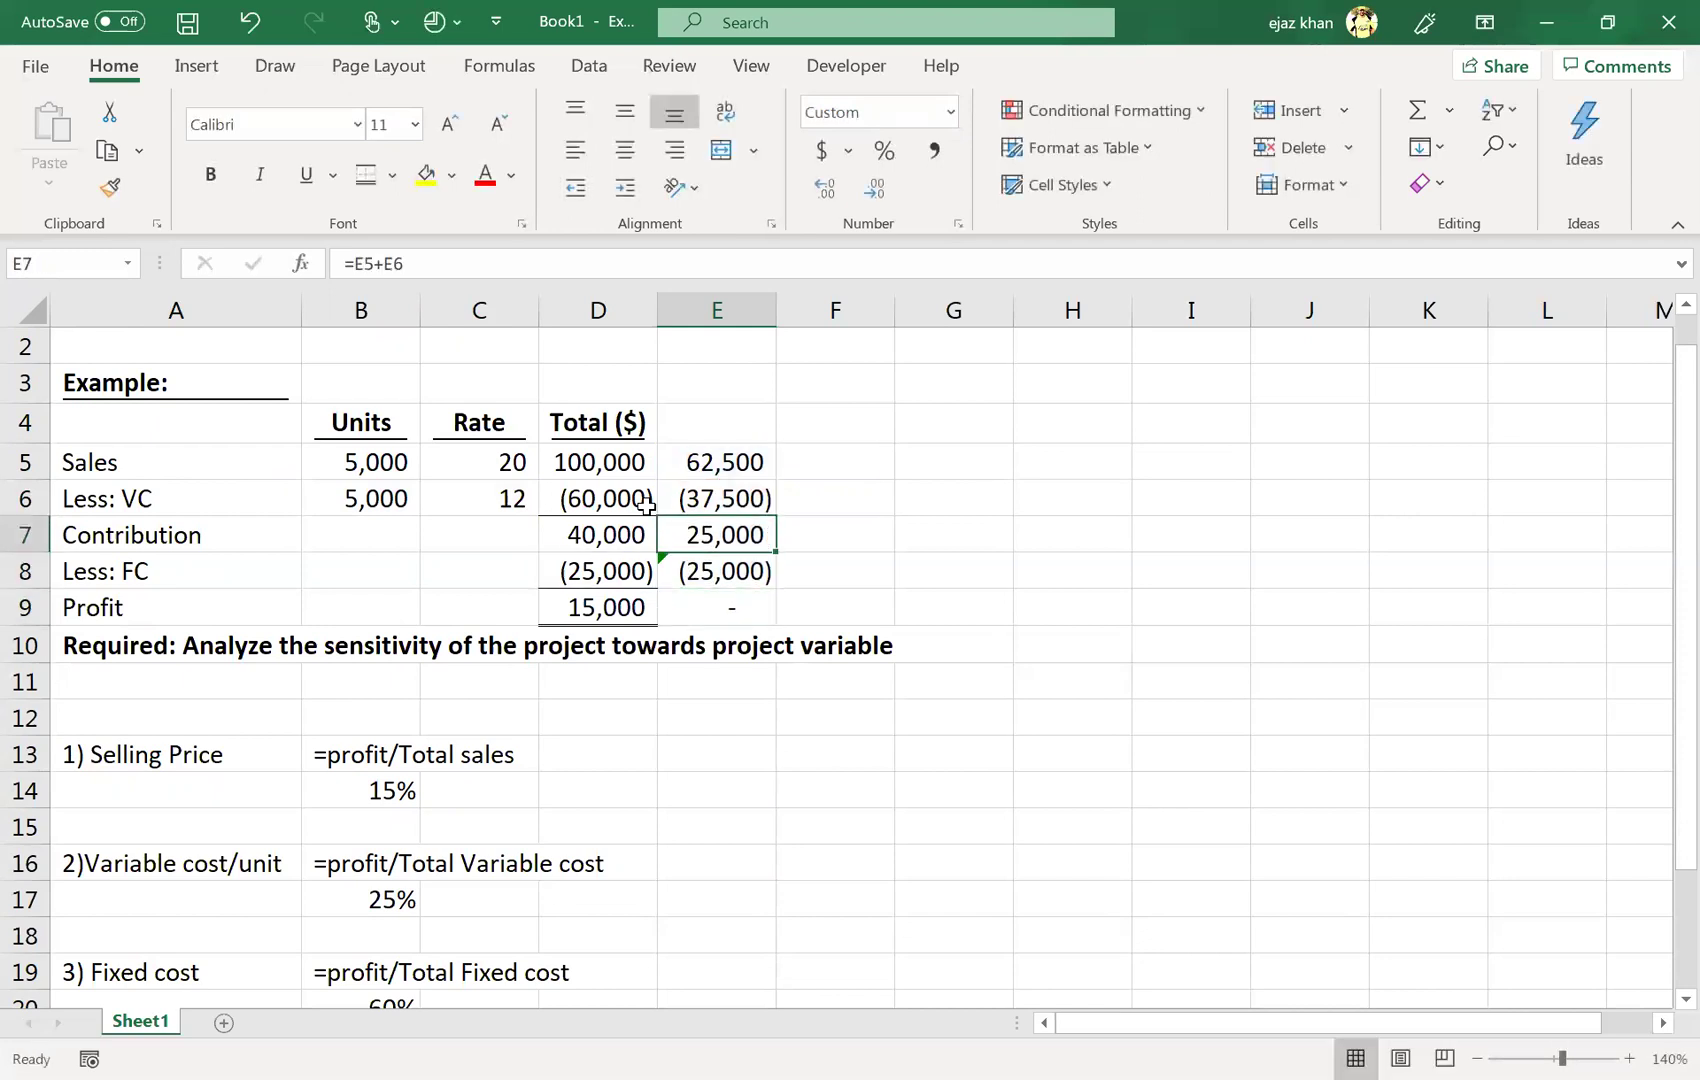
key("shift+Down")
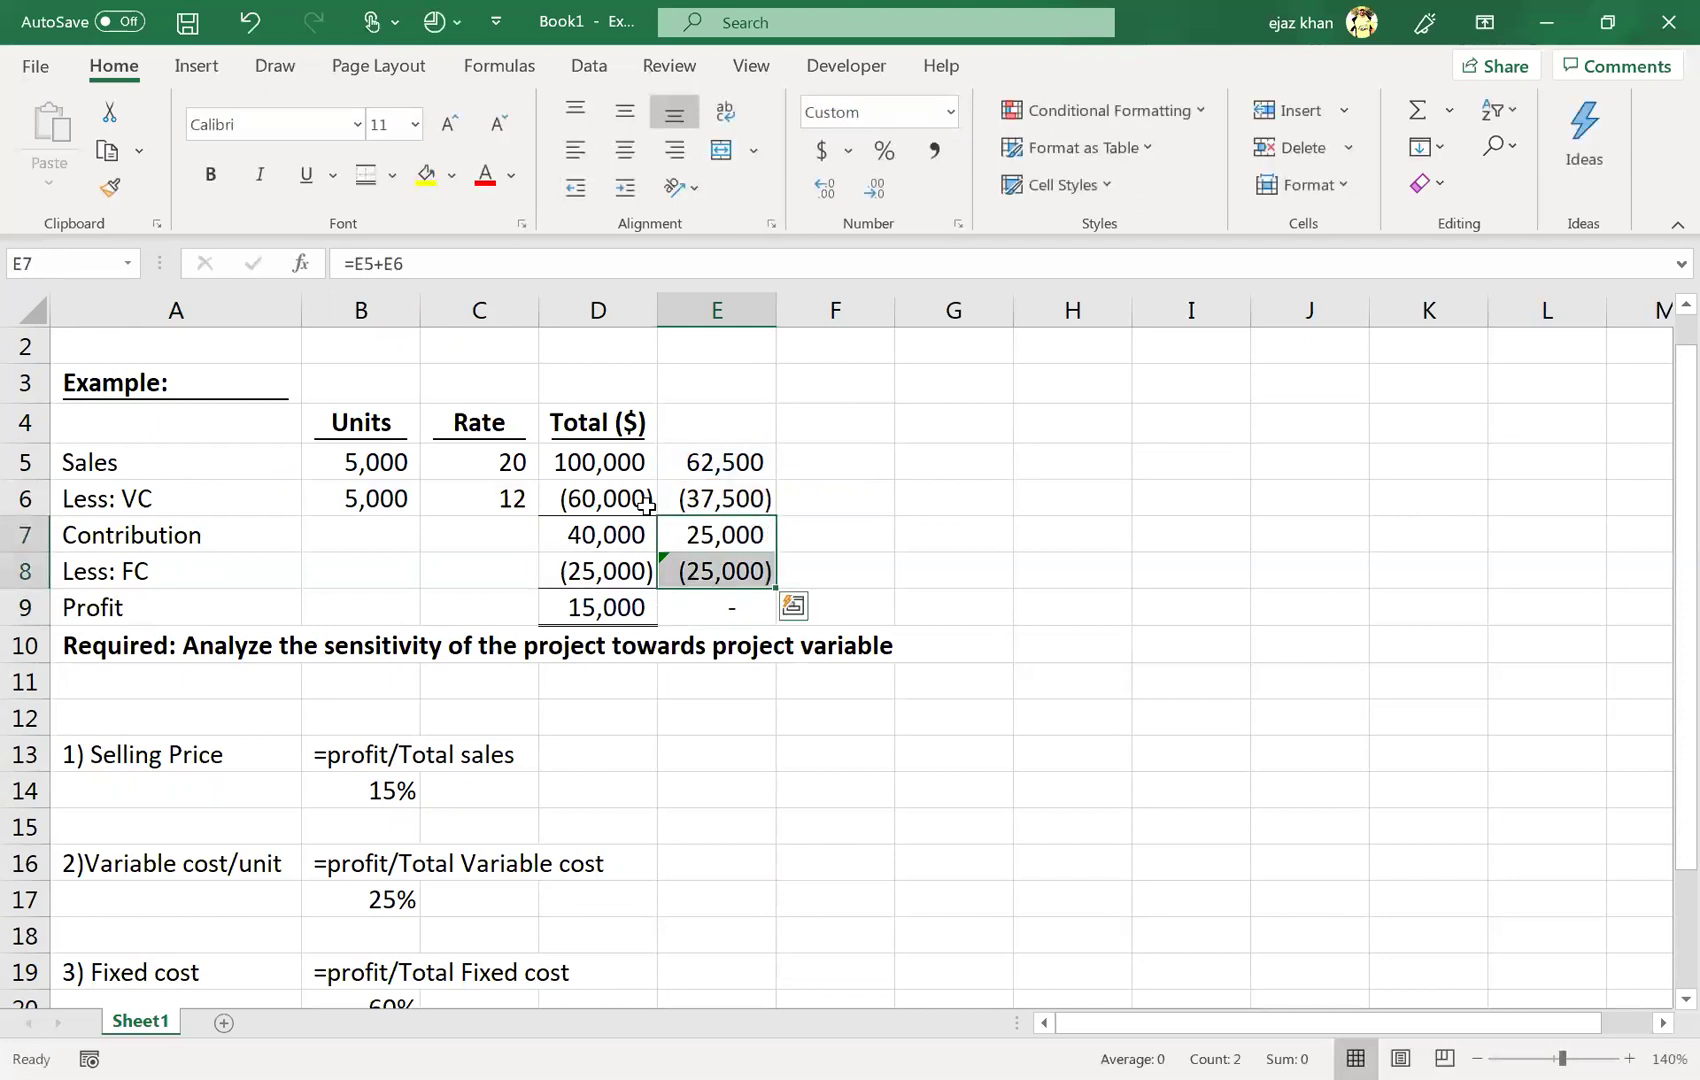
left_click(729, 622)
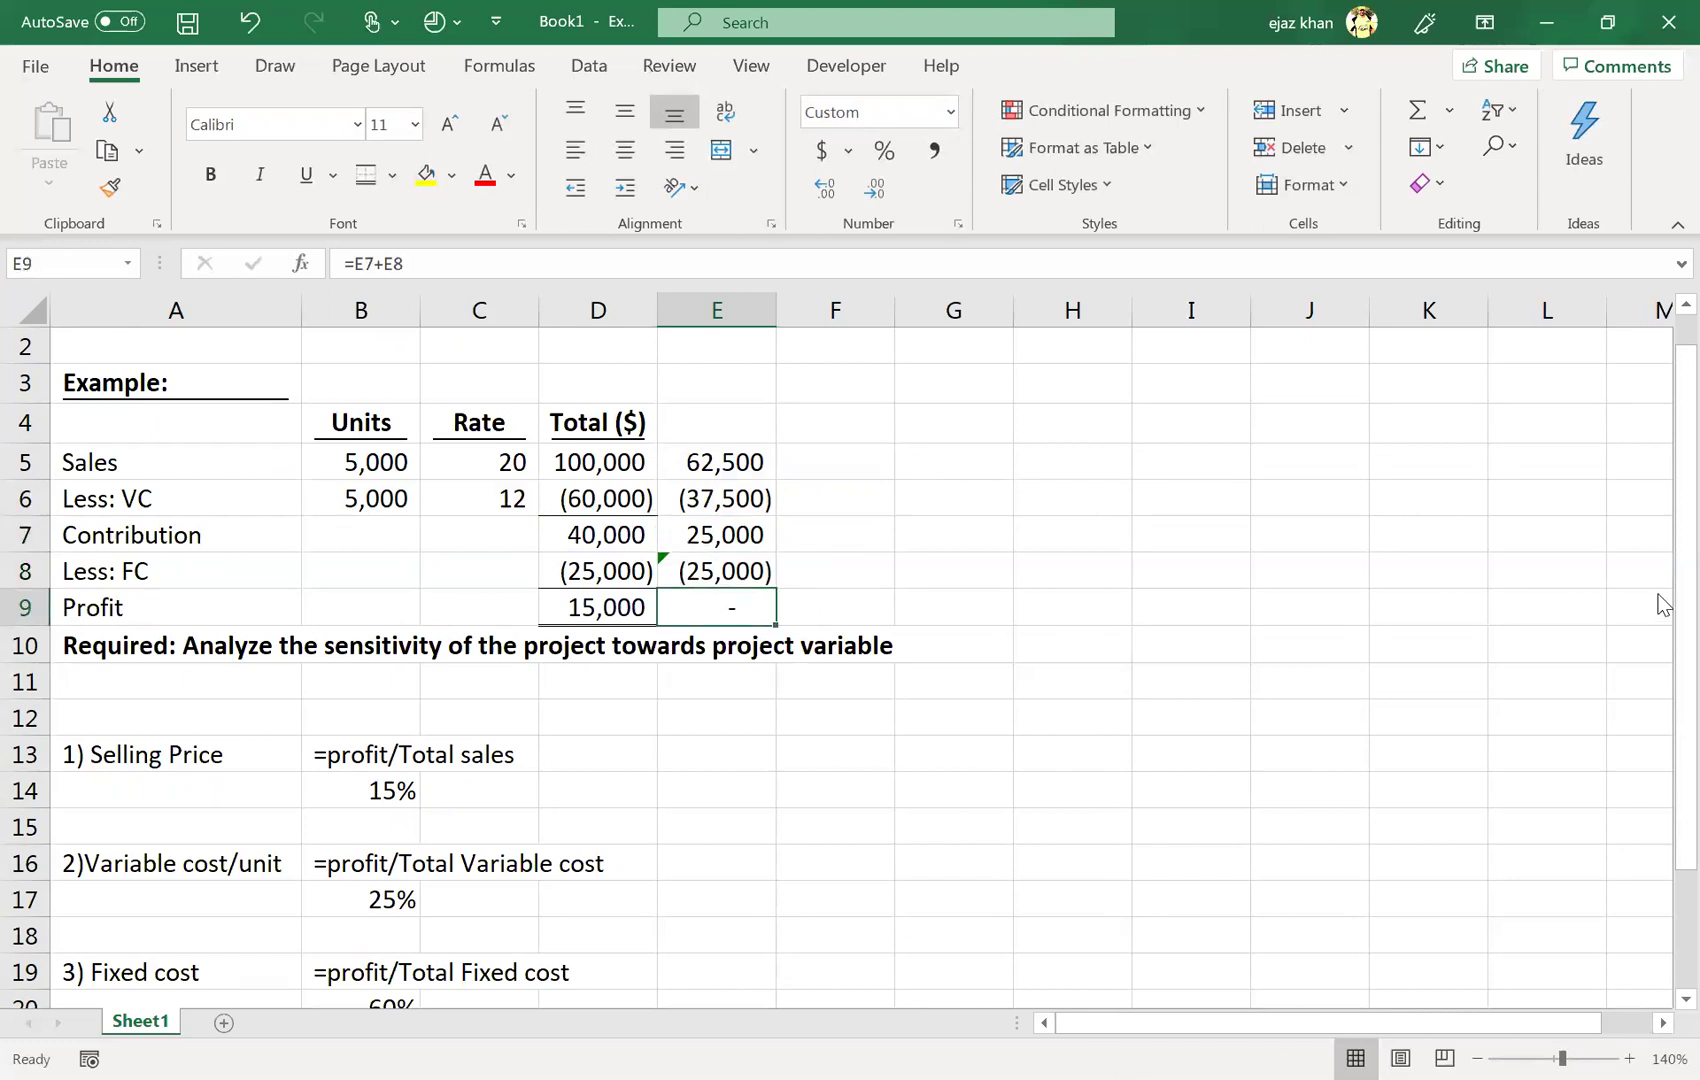
- Enter =Profit/Total contribution in B22 as the formula description beside the Sales Volume label
scroll(1662, 740, "down", 2)
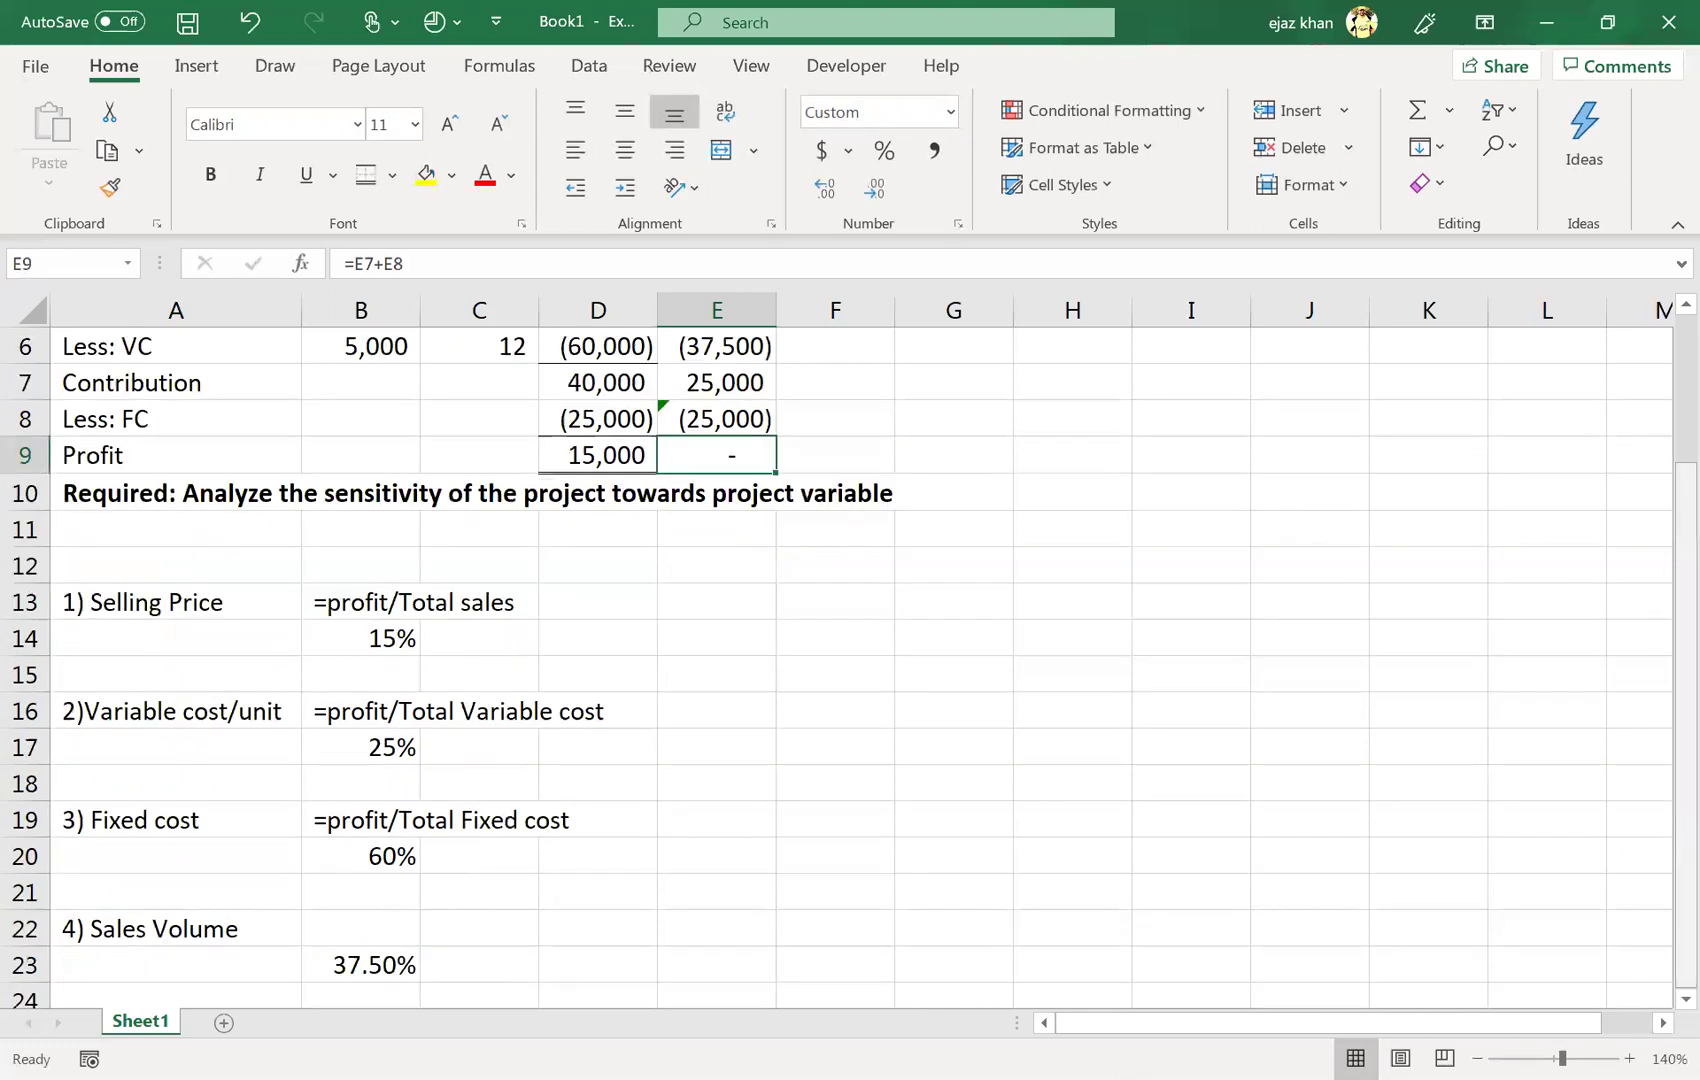
left_click(398, 965)
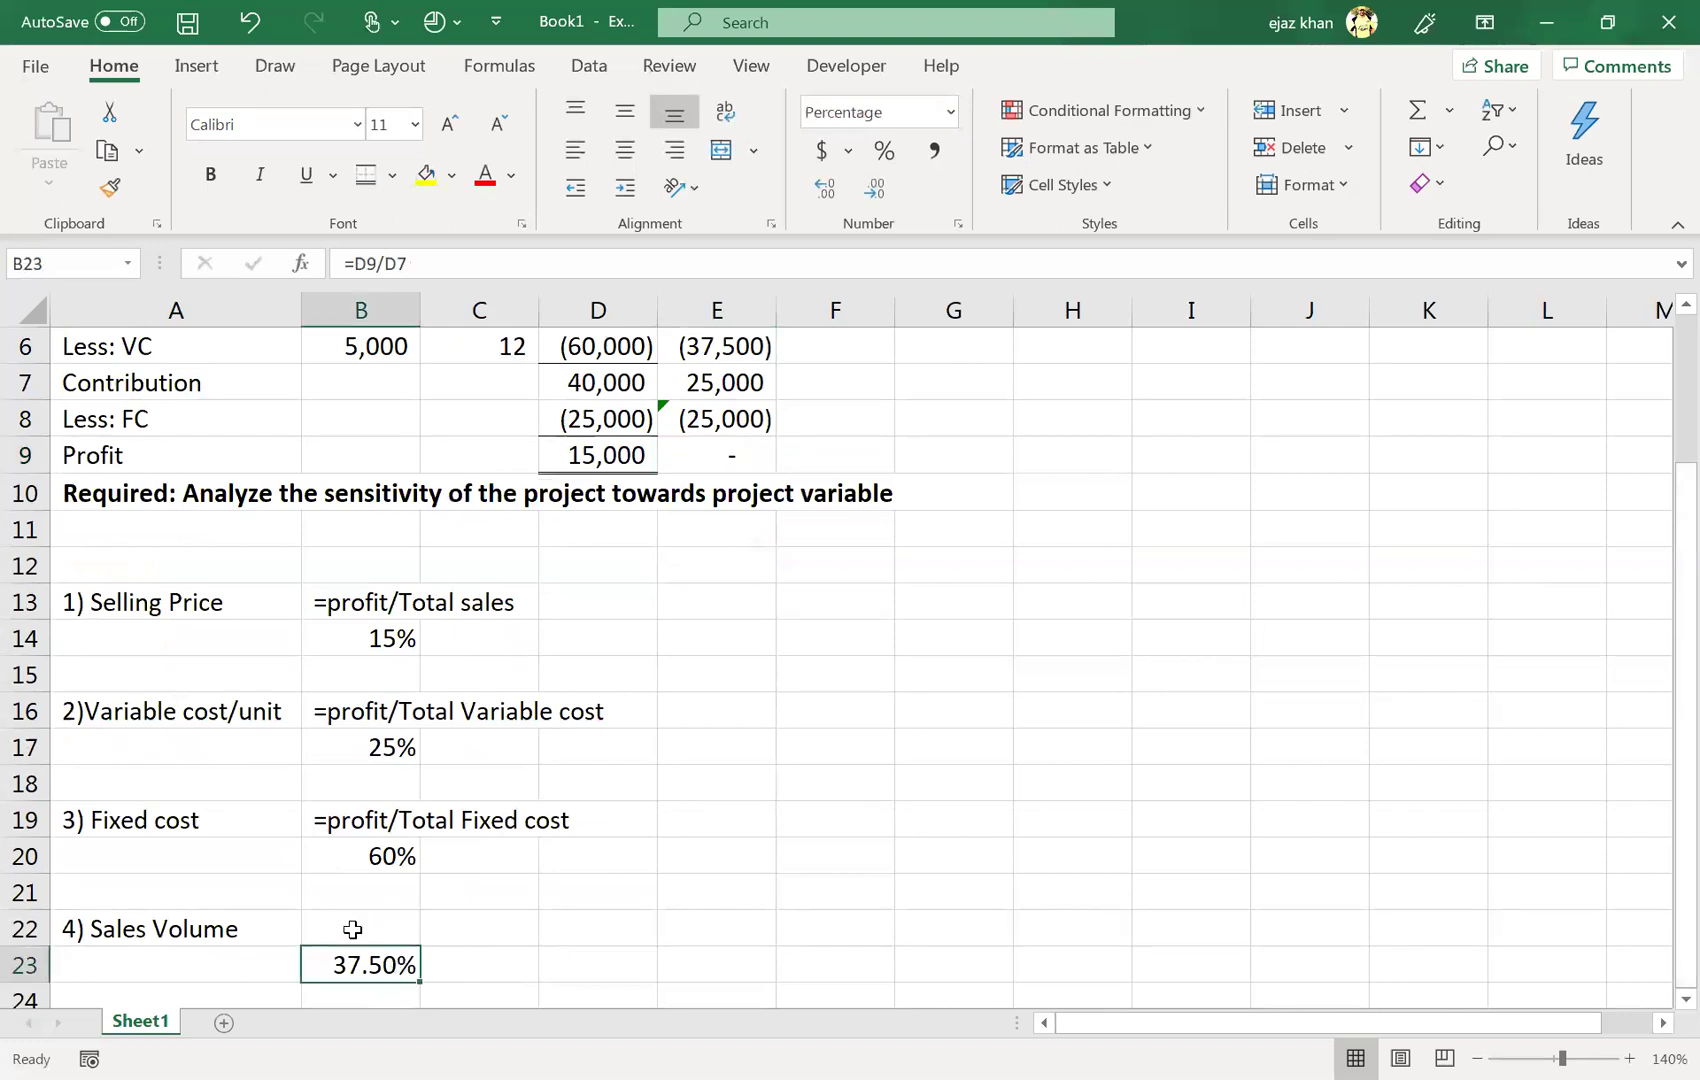
left_click(353, 930)
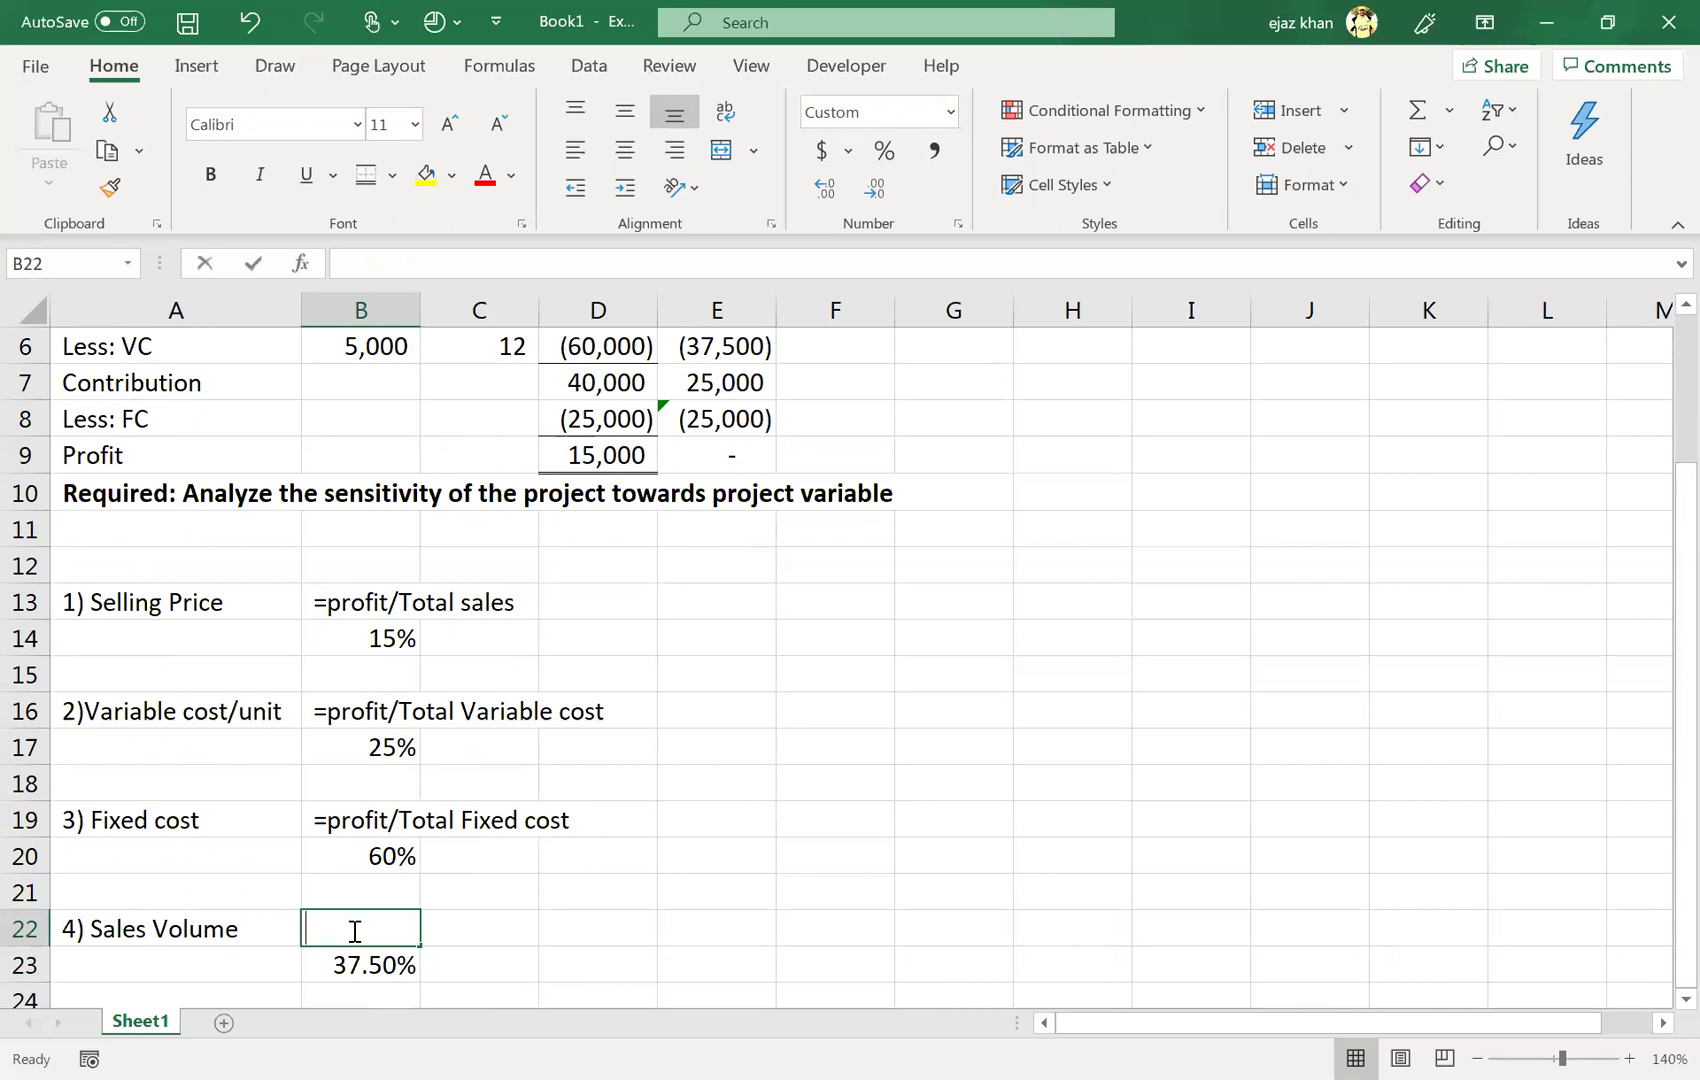
type("=")
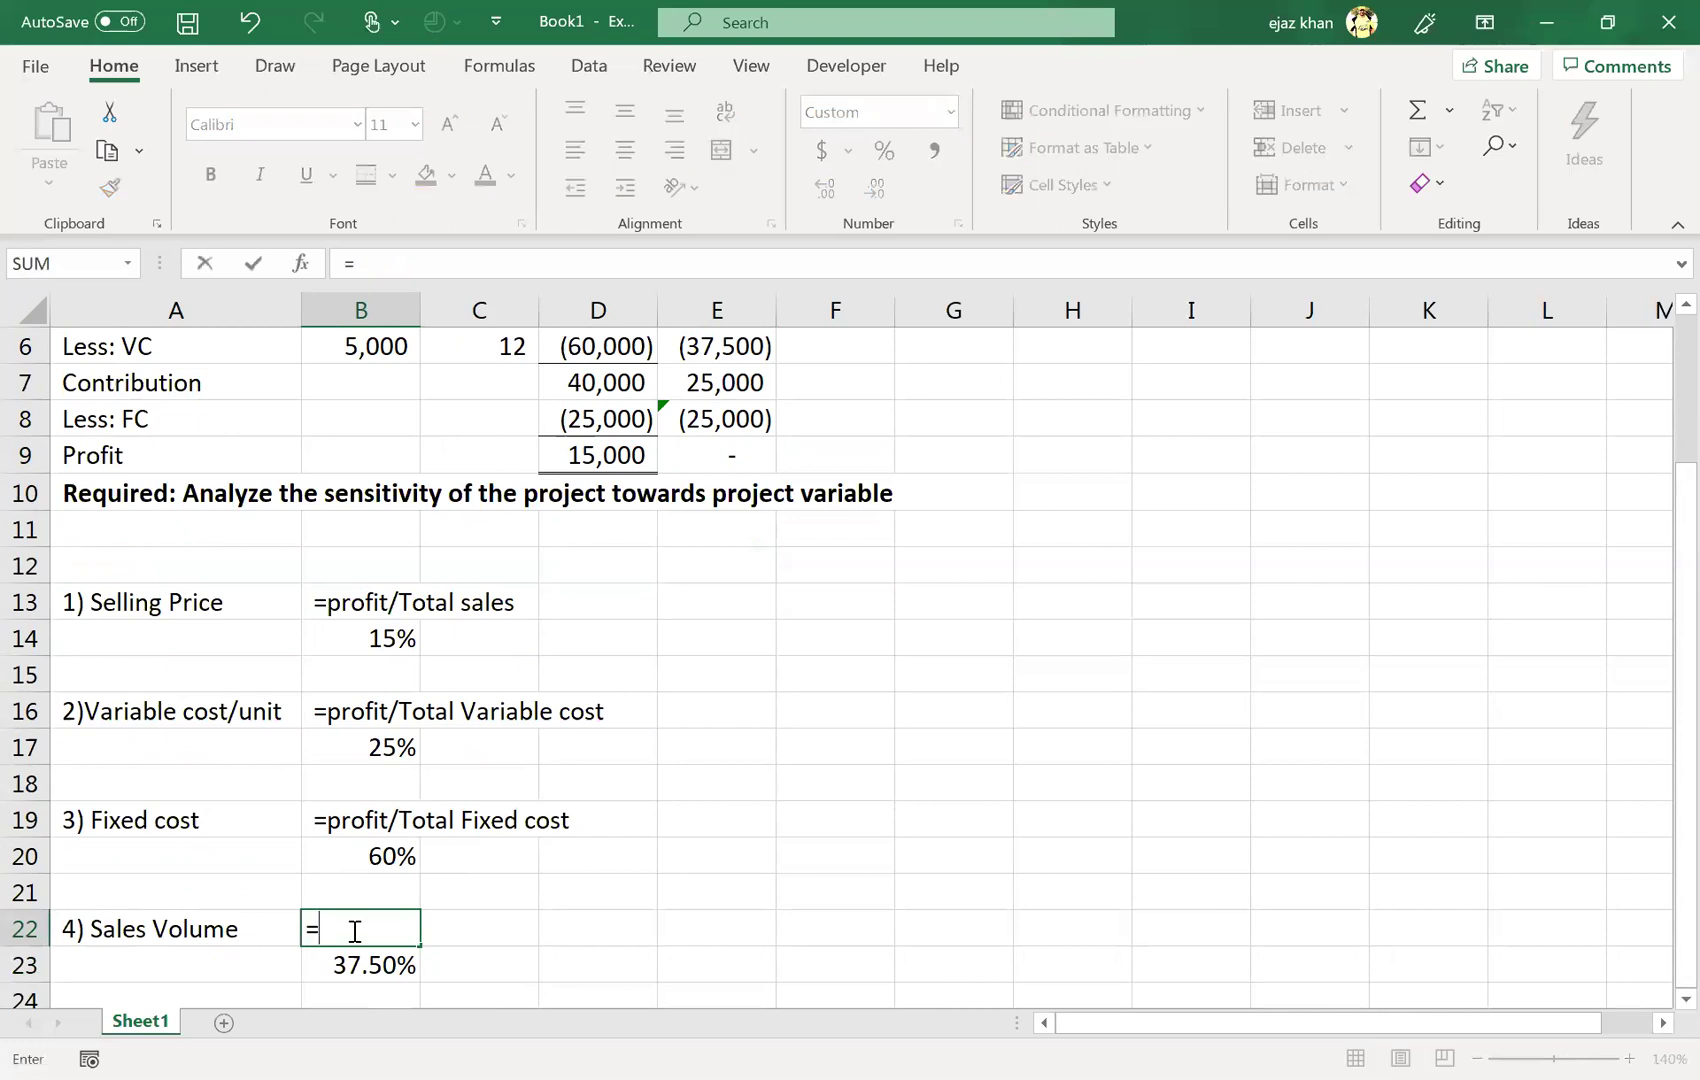
type("Profit/")
key("BackSpace")
type("Total contribu")
type("io")
key("Return")
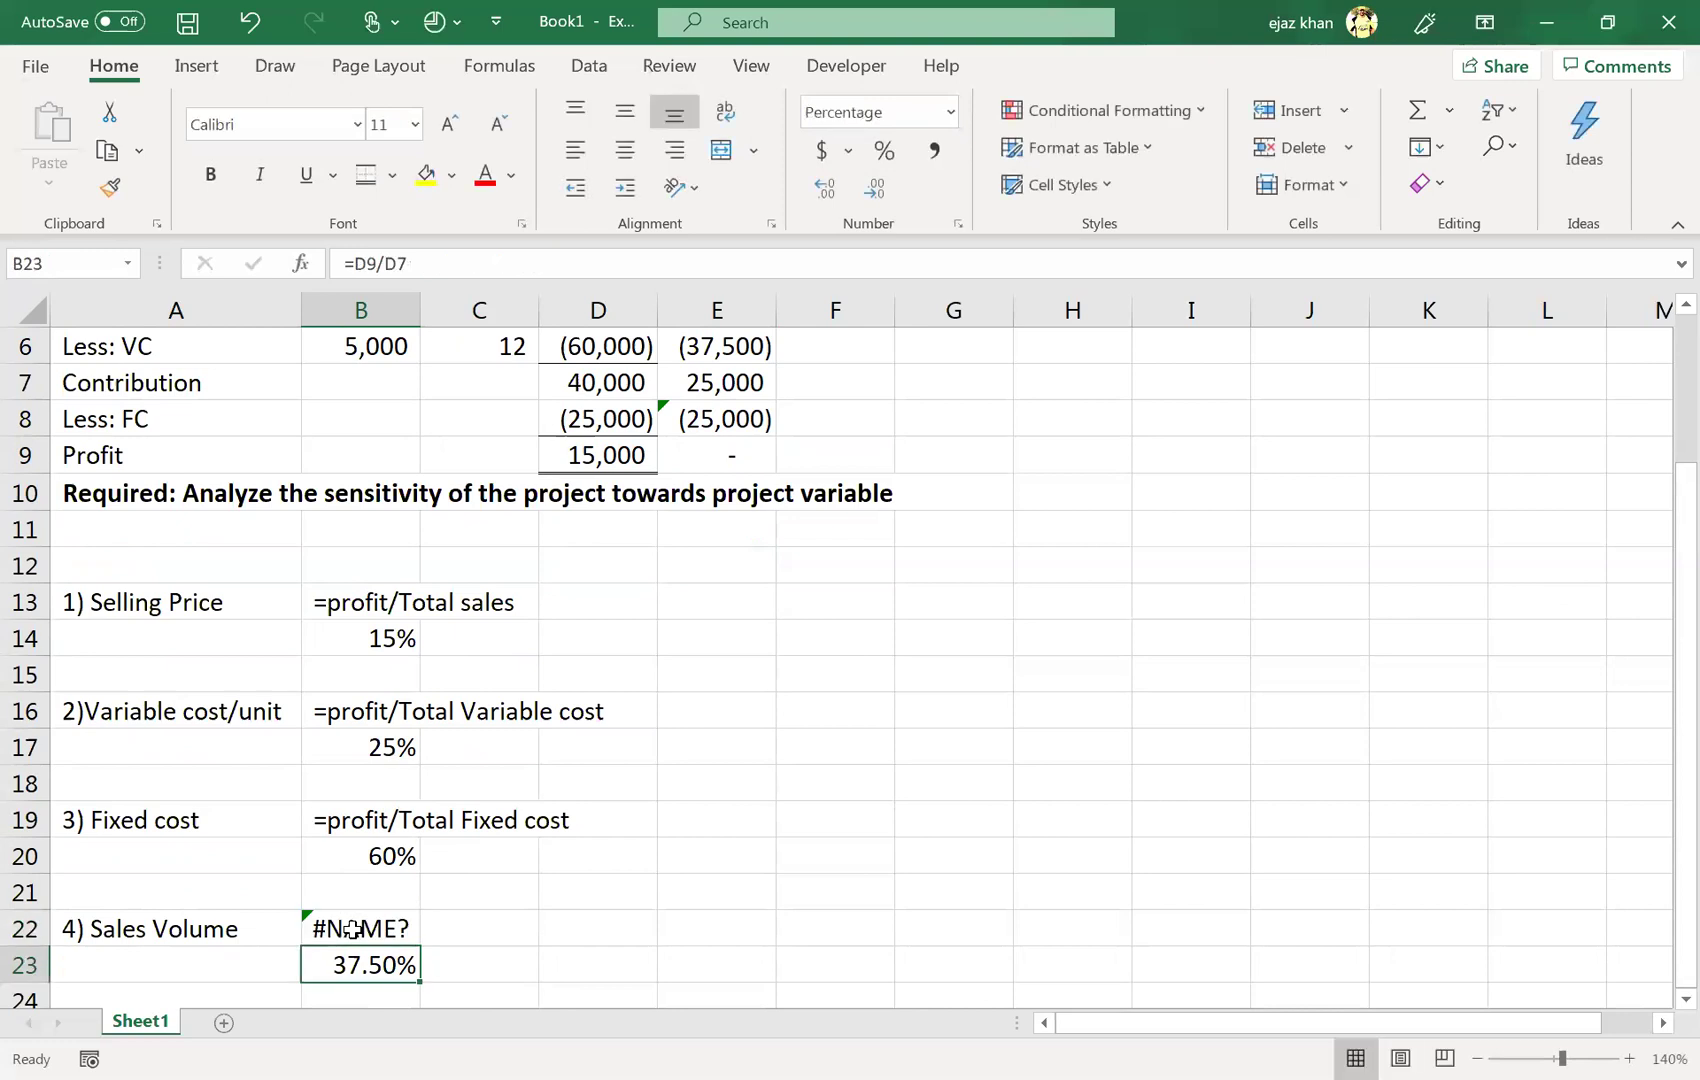
- Remove the leading equals sign from B22 so that Profit/Total contribution is stored as plain text
double_click(352, 930)
left_click(312, 930)
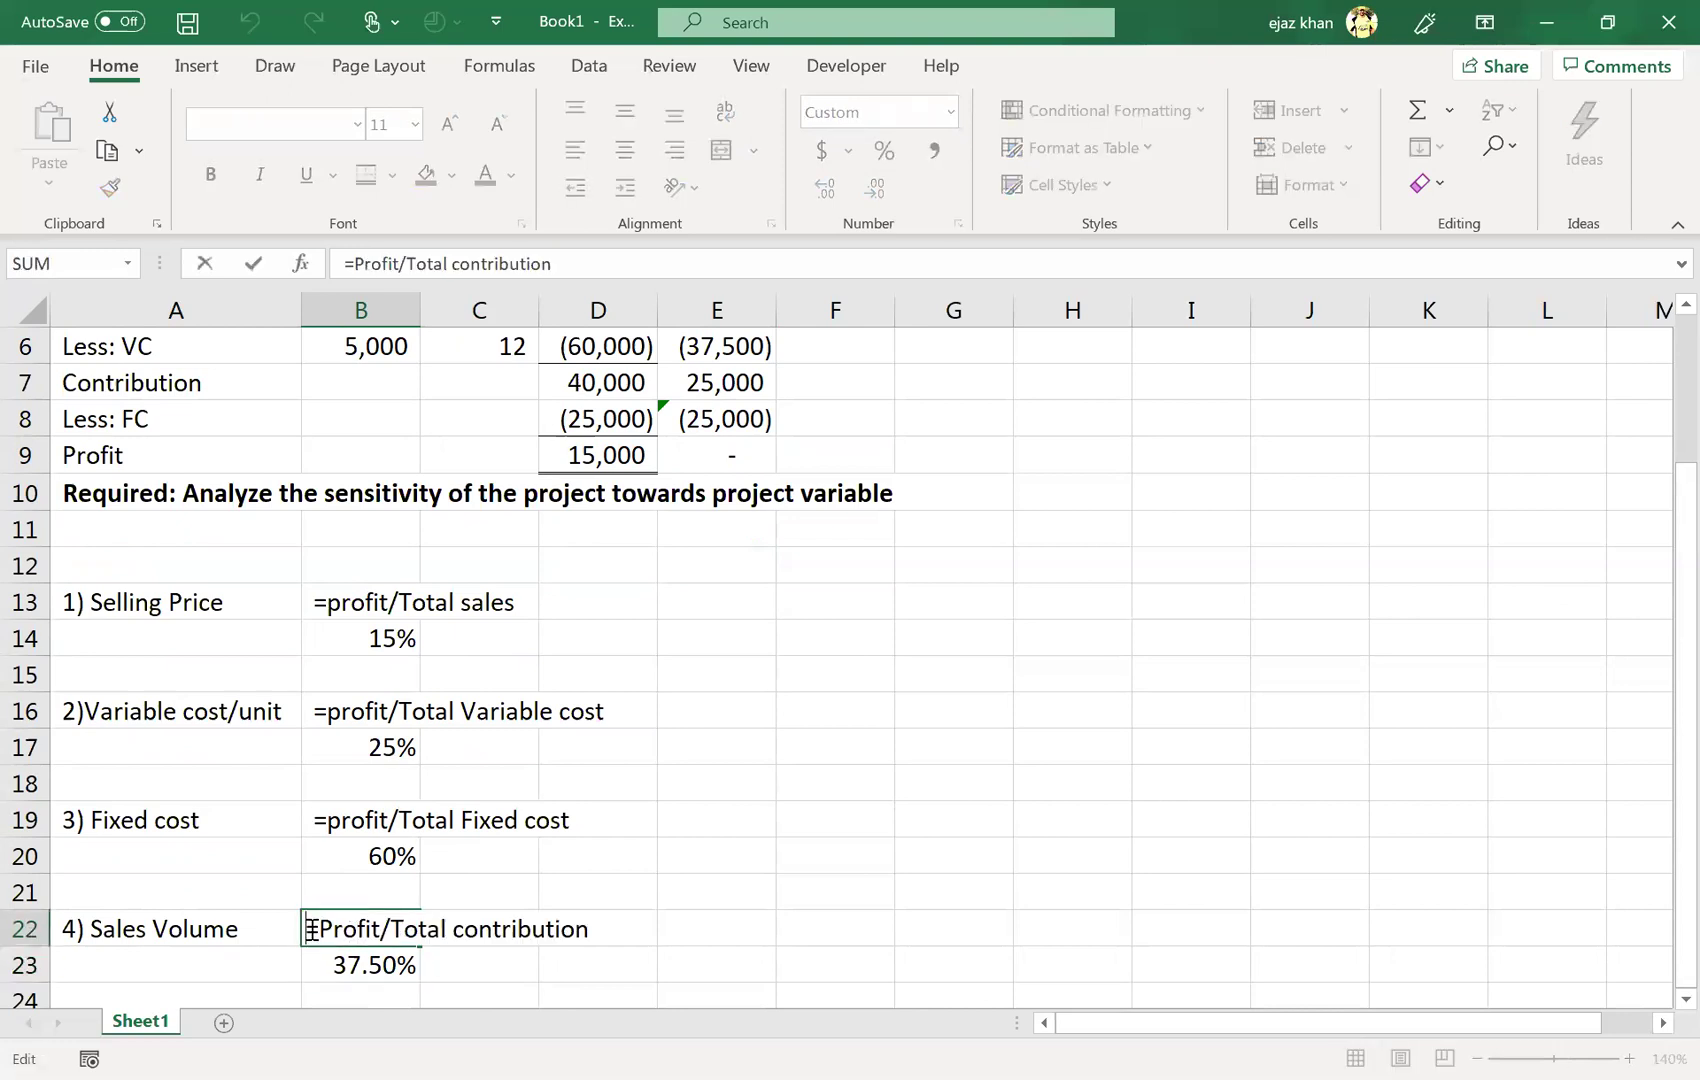
key("Delete")
key("Return")
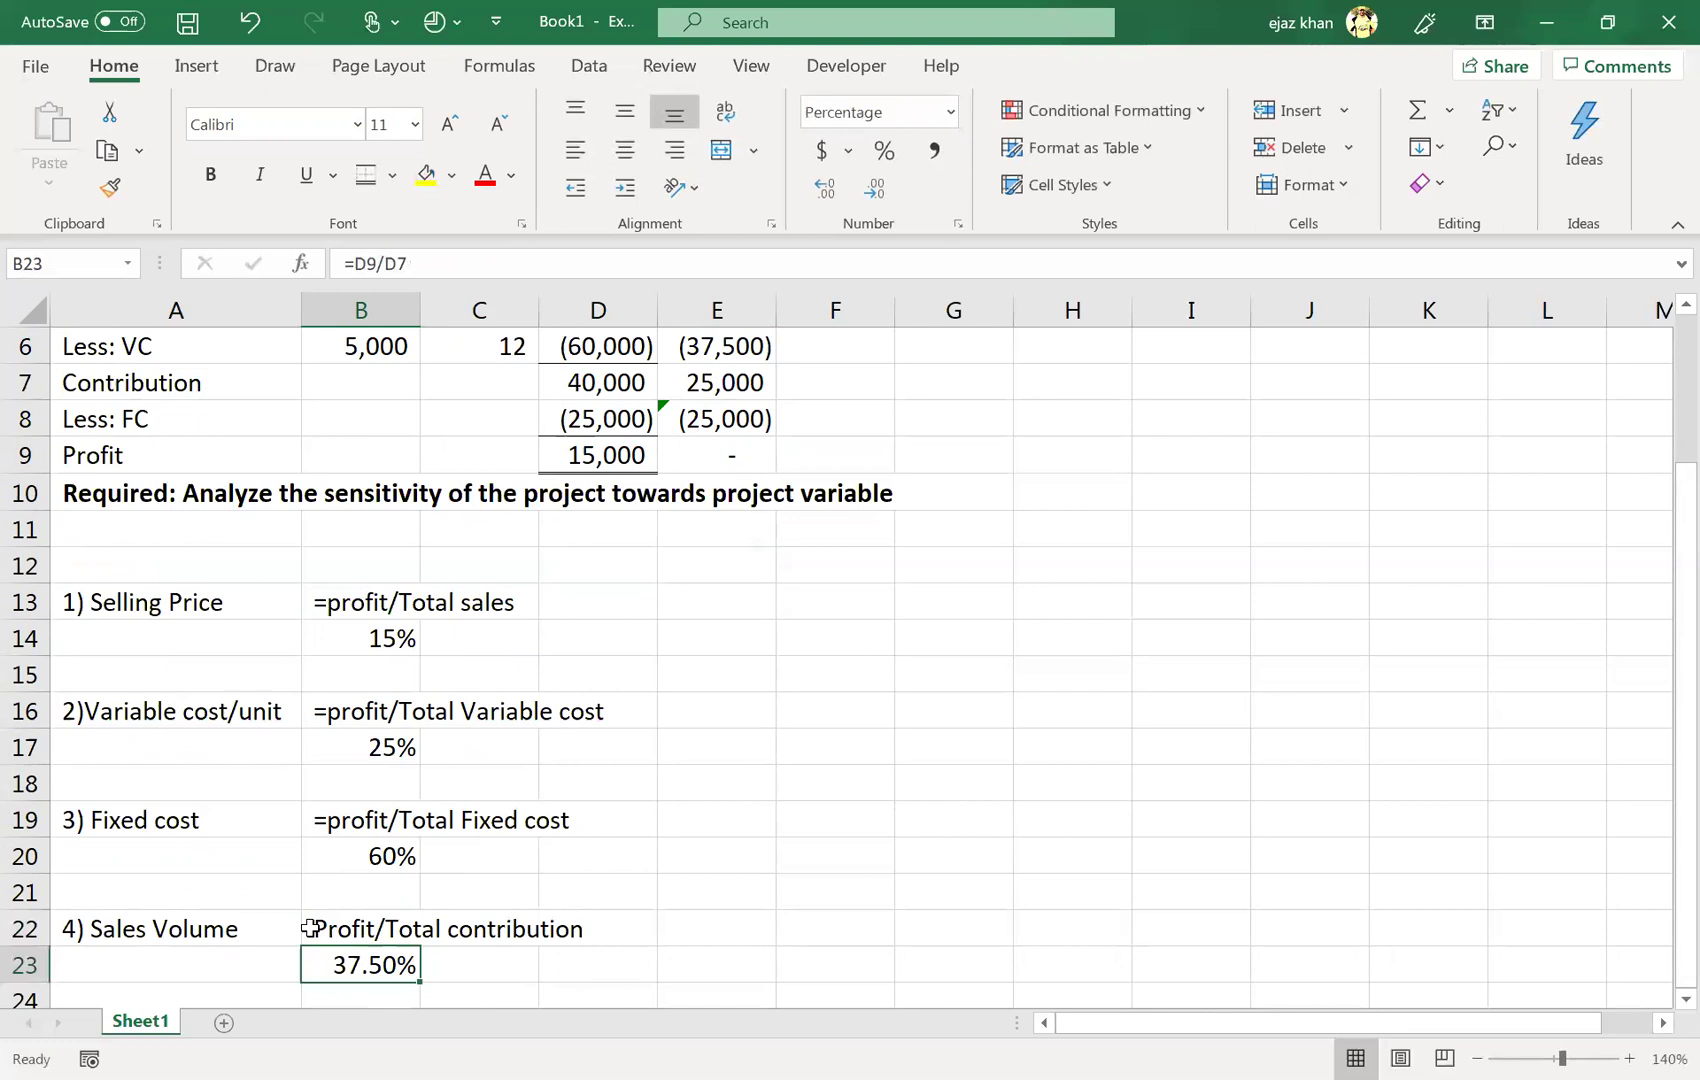
- Review the sensitivity percentages for selling price, variable cost, fixed cost and sales volume in A13:C23, comparing which variable is most sensitive
left_click_drag(163, 603, 440, 828)
left_click_drag(485, 1004, 475, 966)
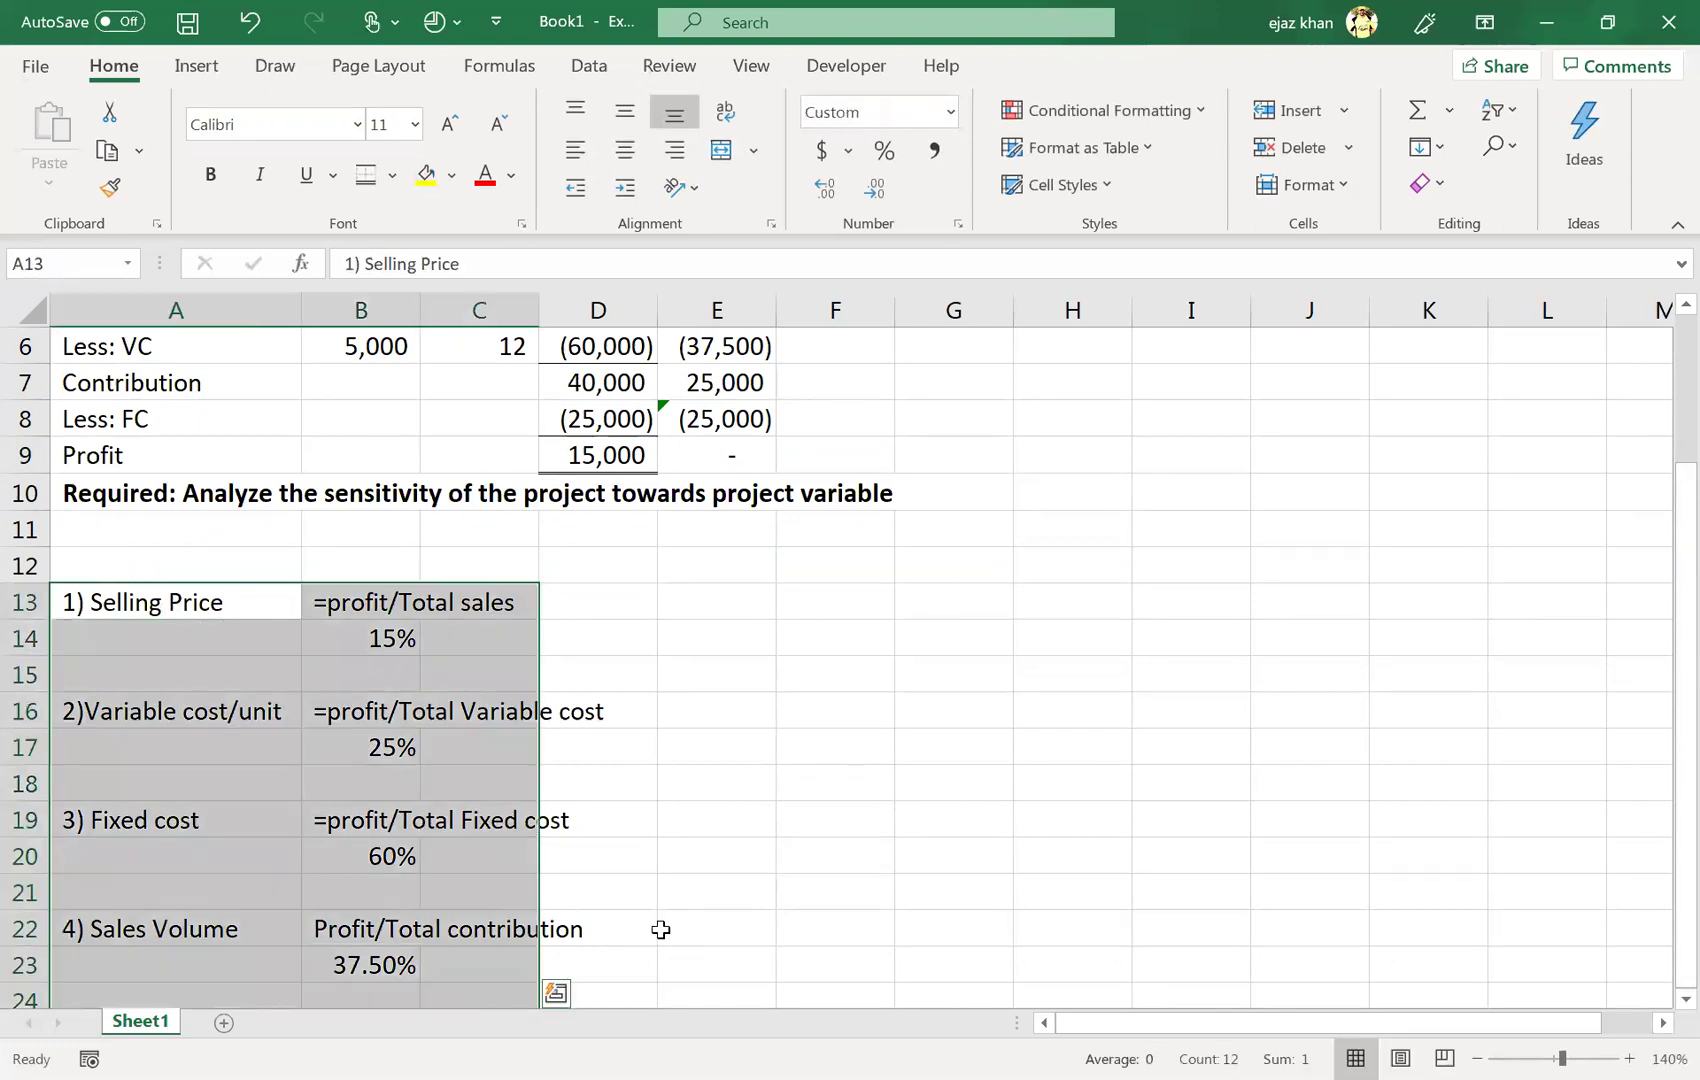
left_click(716, 928)
left_click_drag(152, 597, 550, 958)
left_click(343, 628)
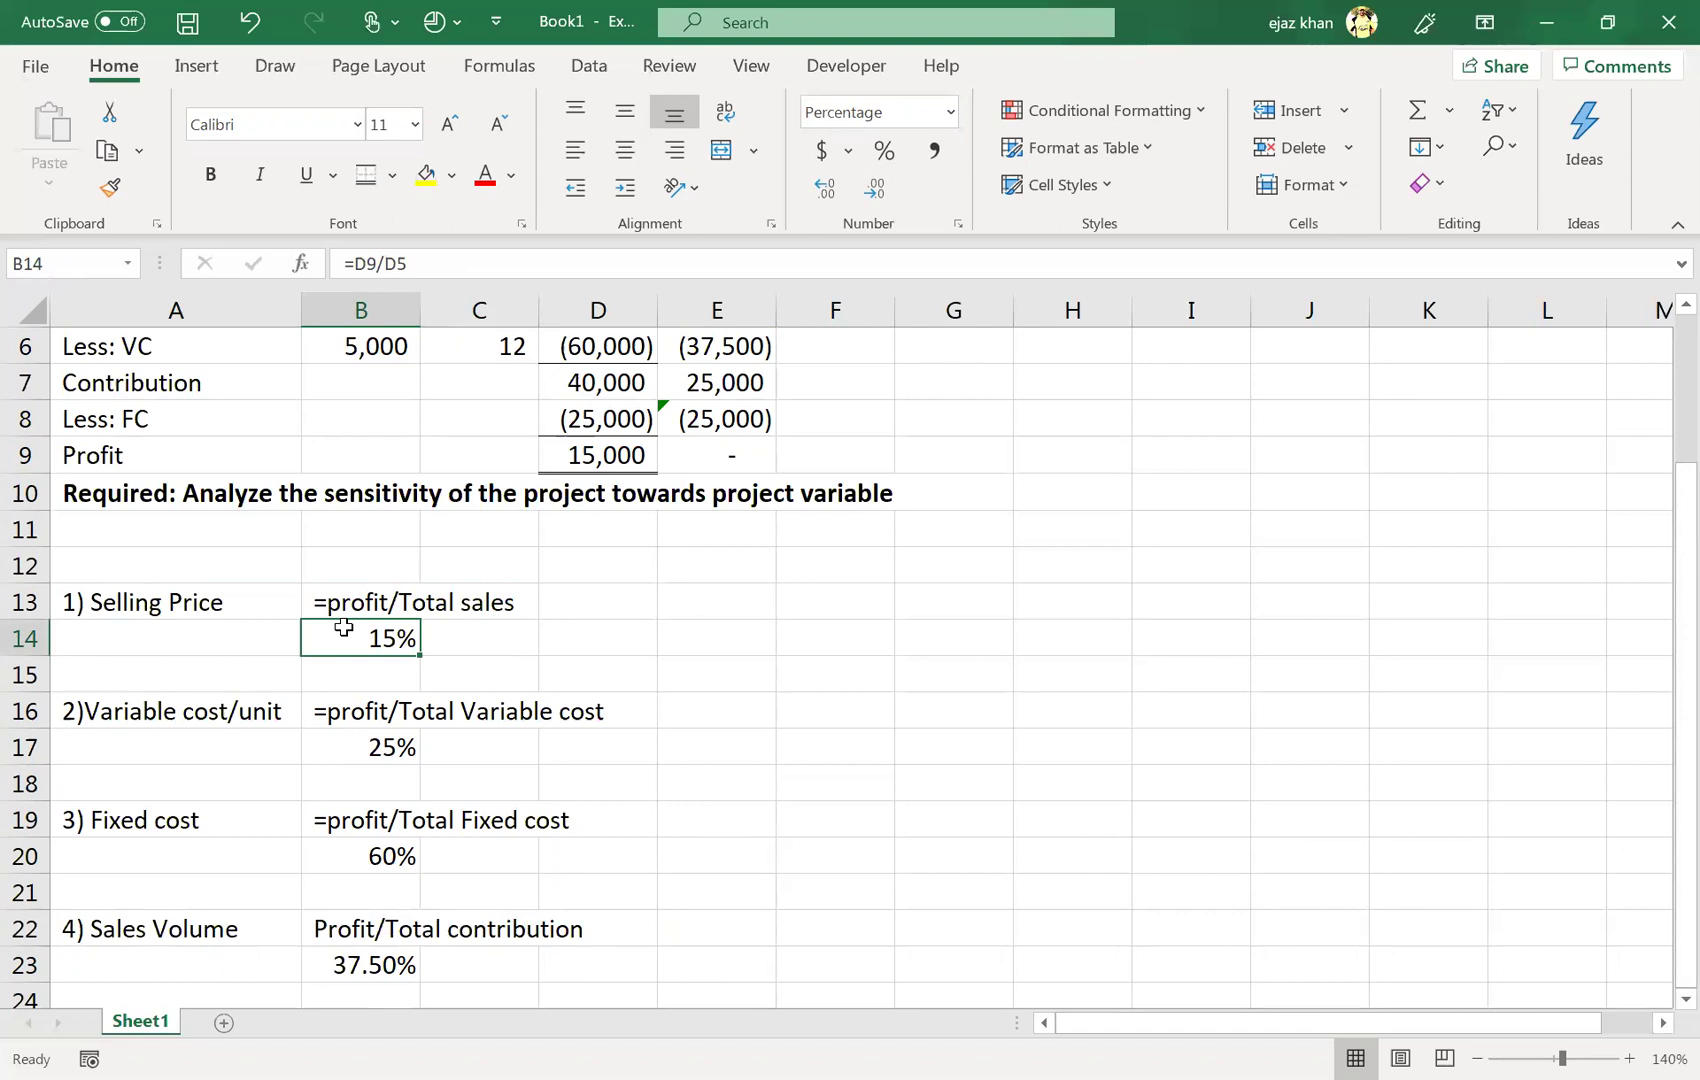
left_click(319, 755)
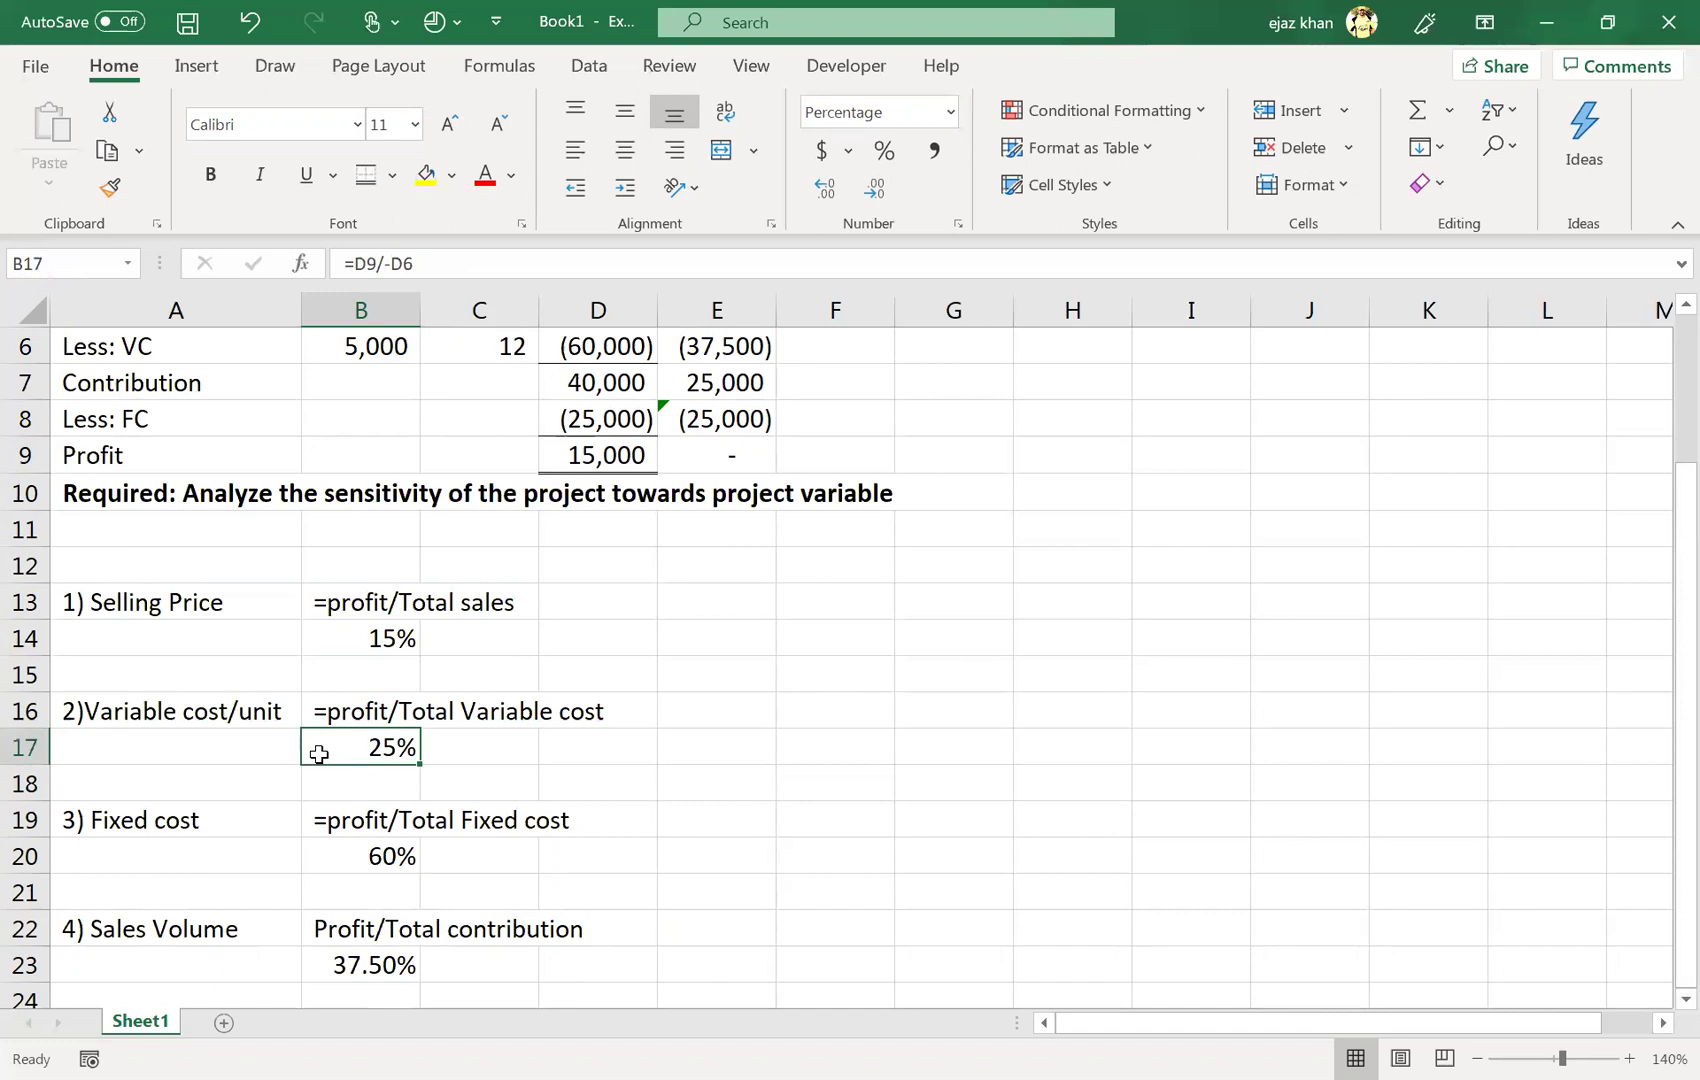
left_click(350, 856)
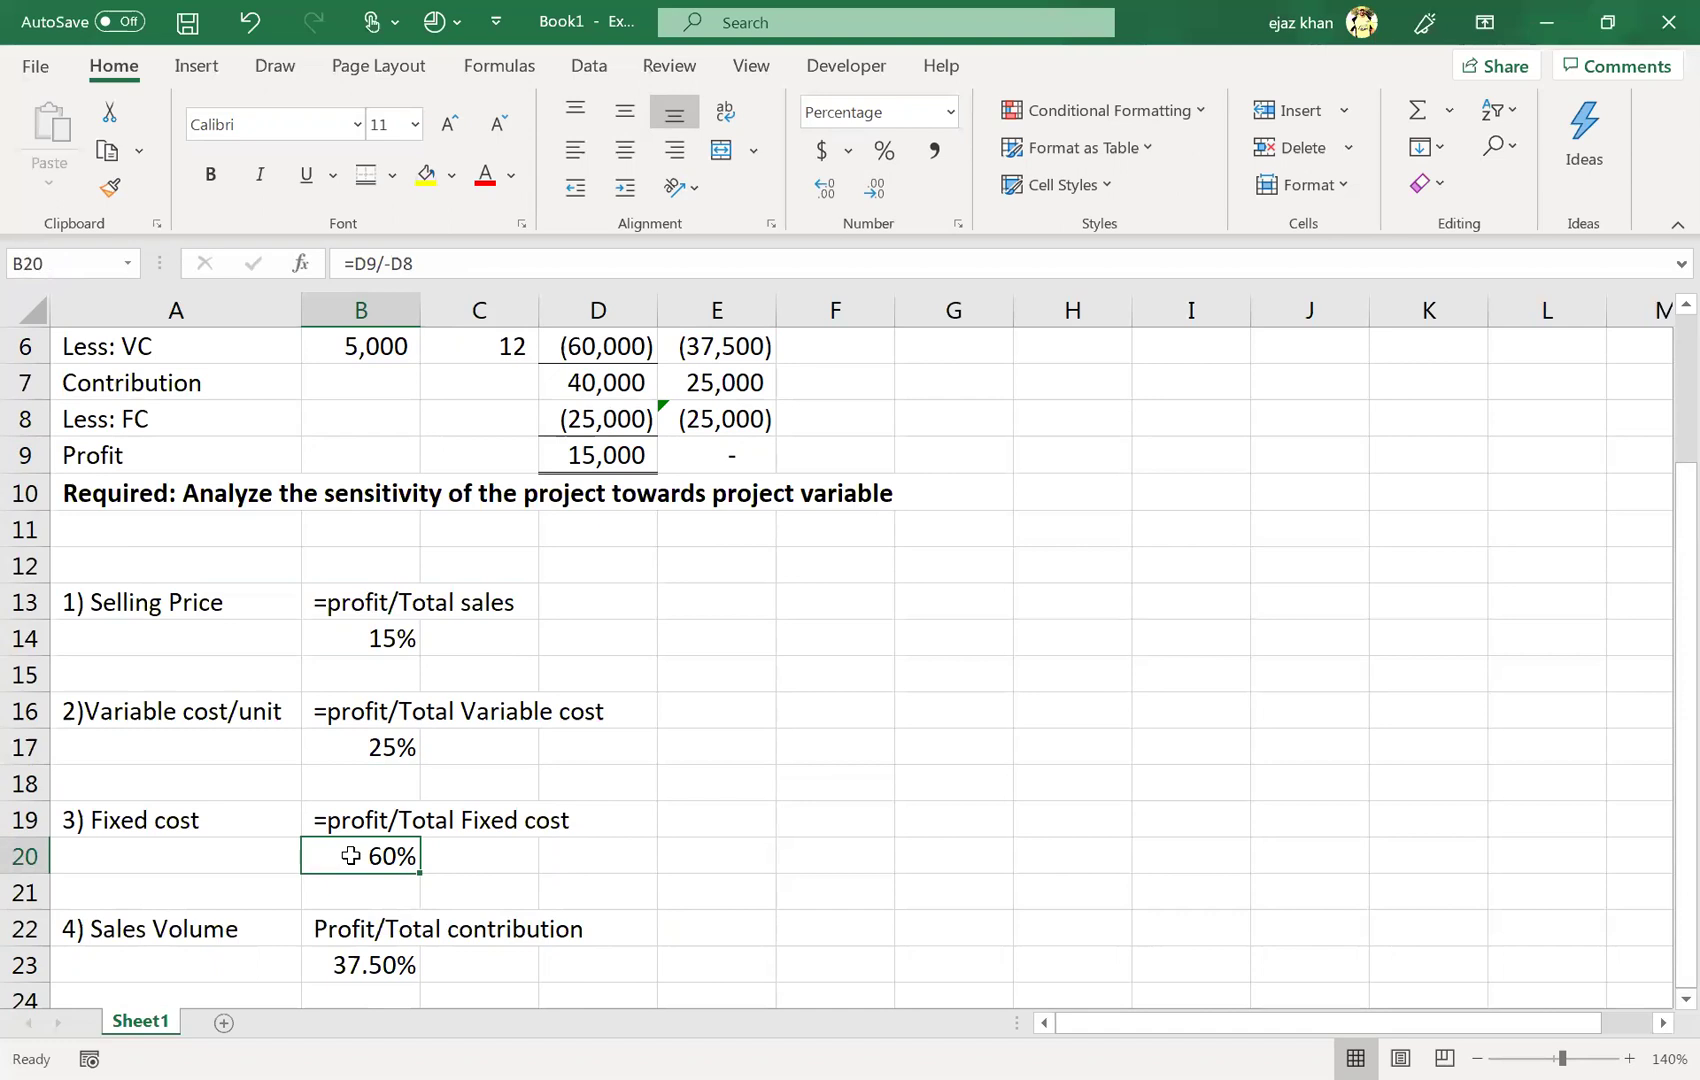
left_click(334, 975)
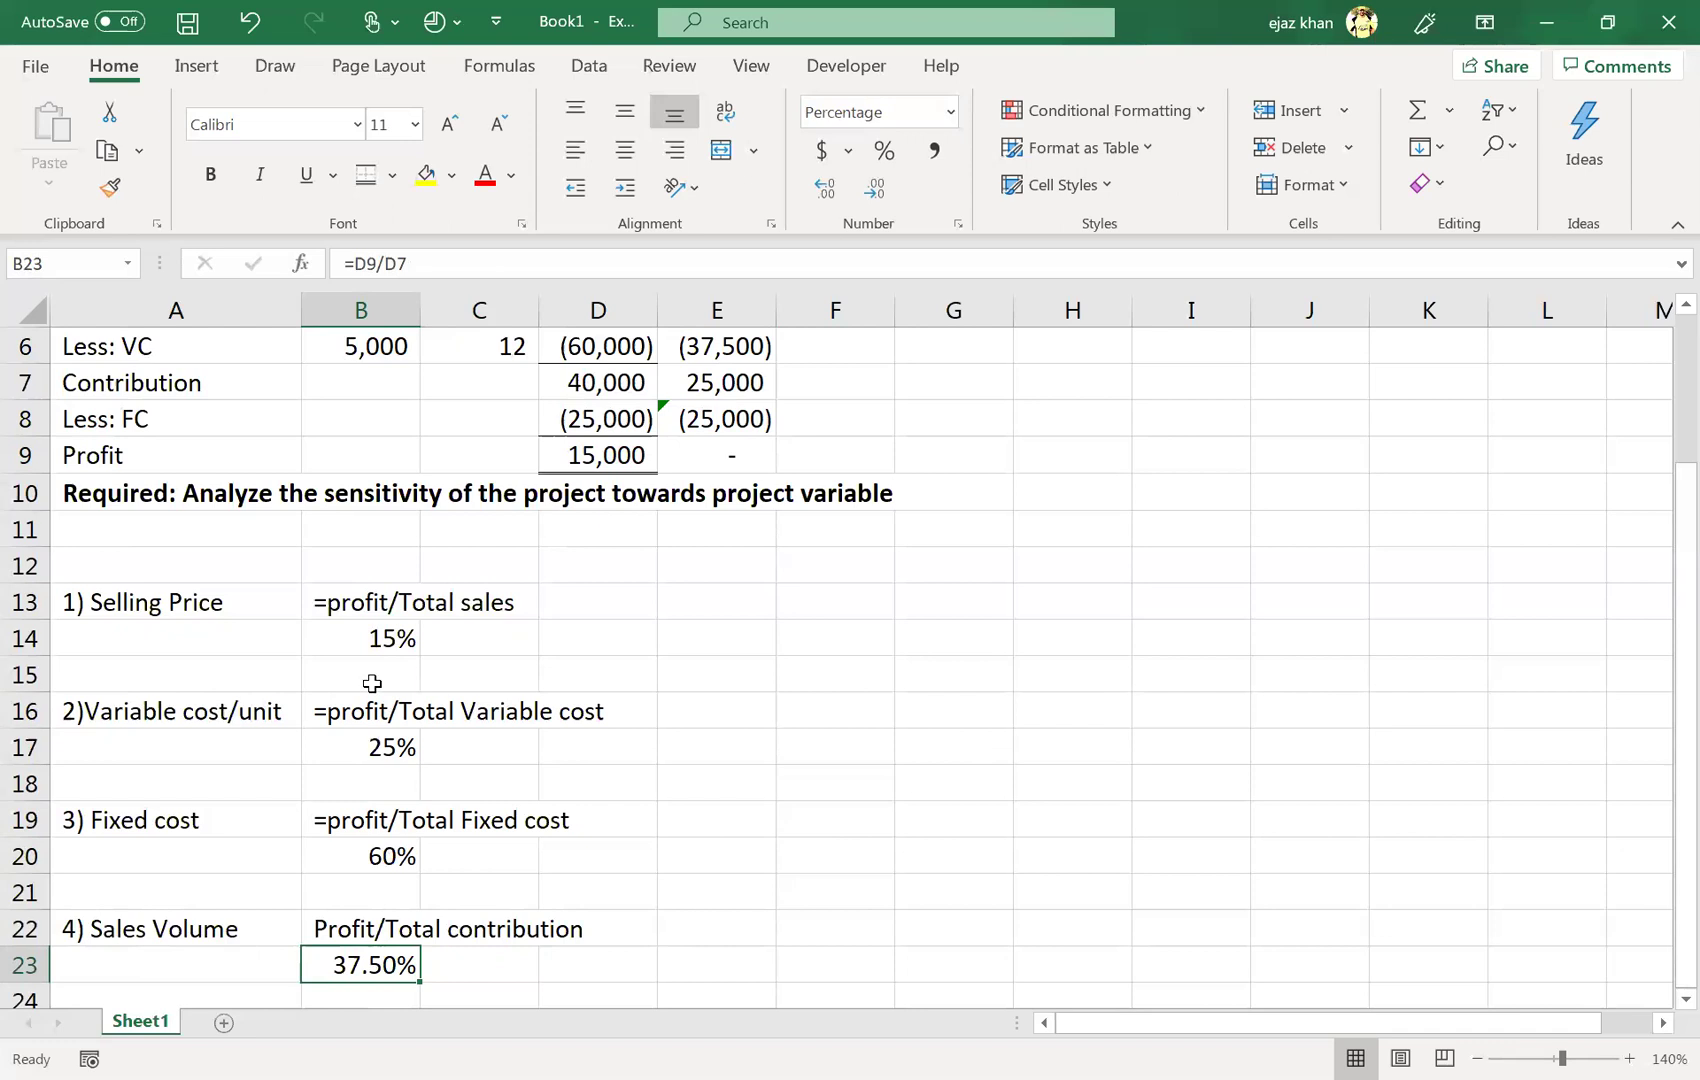
left_click(372, 638)
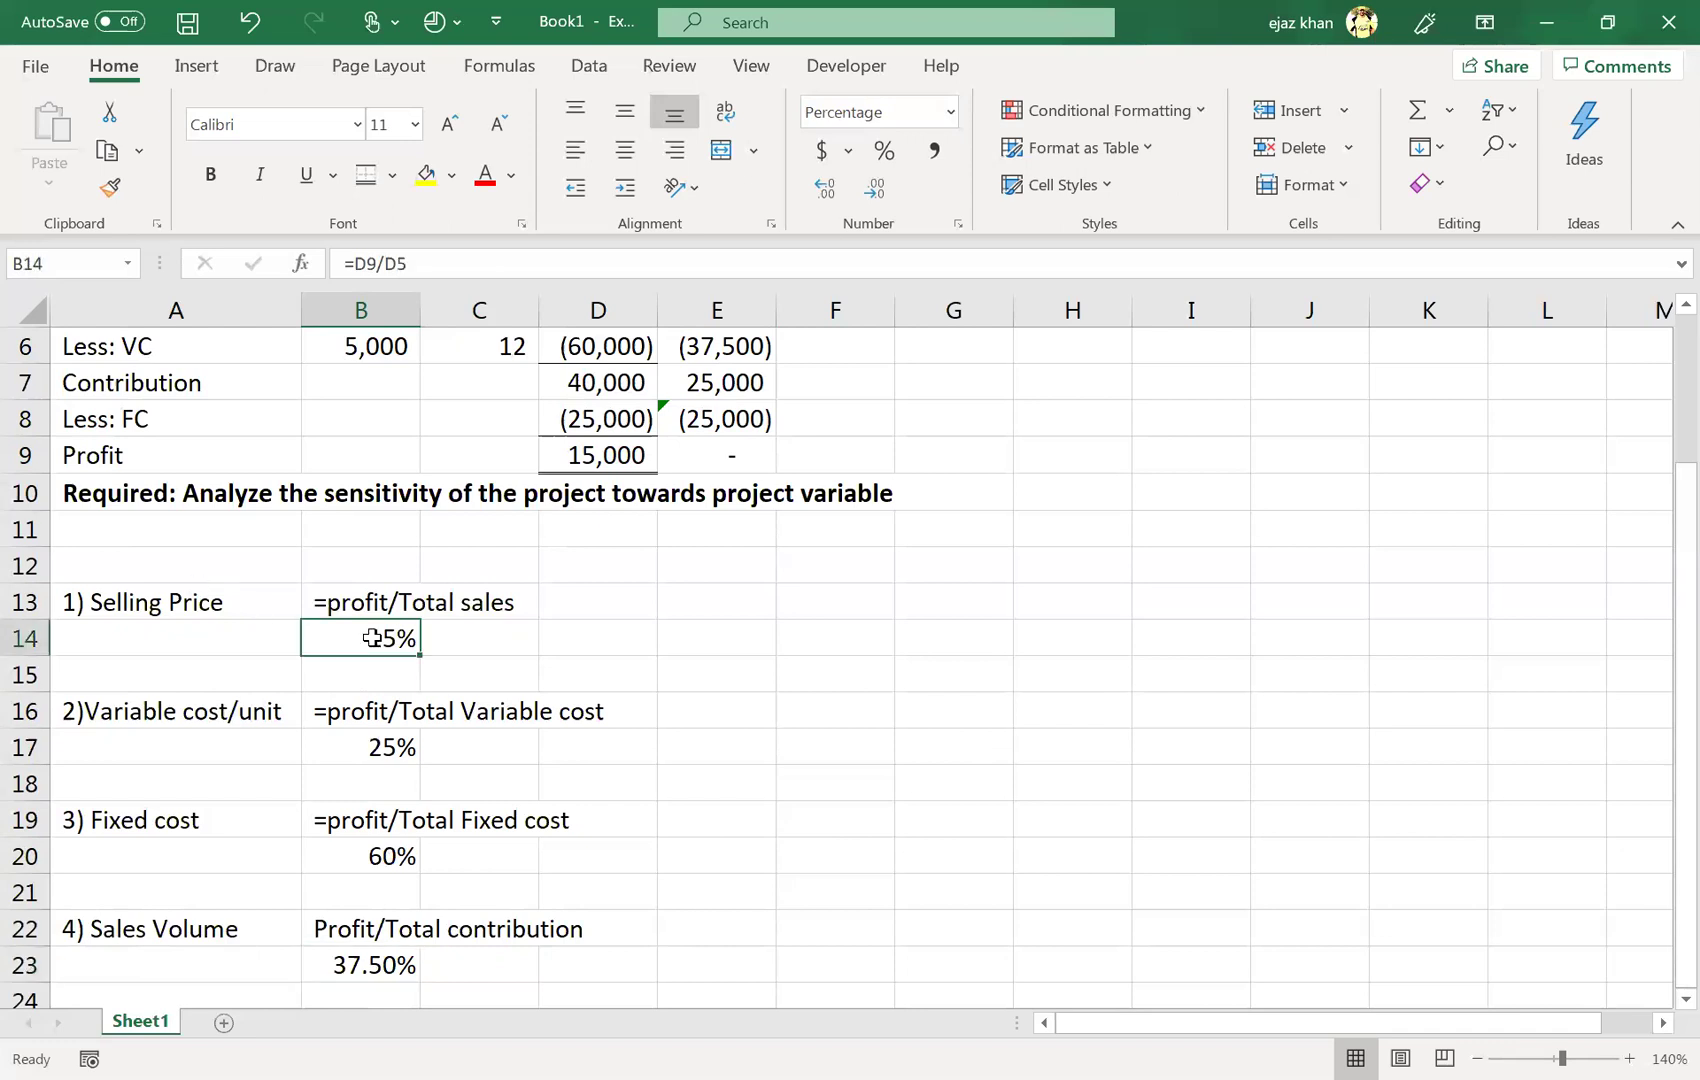